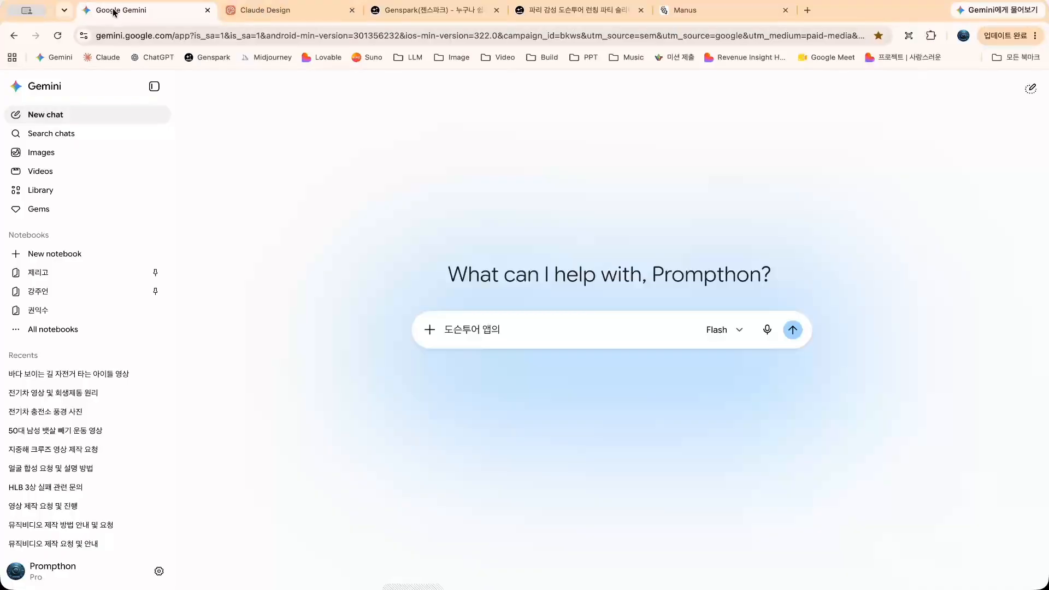
# Look over the open Claude Design, Genspark and Manus pages and return to Gemini
pyautogui.click(262, 10)
pyautogui.click(458, 10)
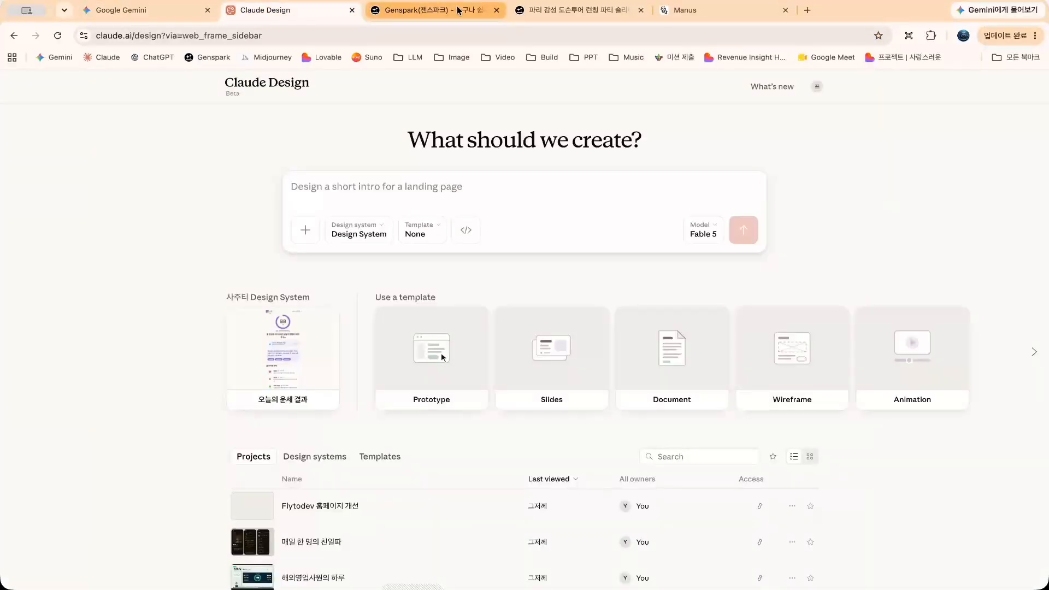
pyautogui.click(726, 11)
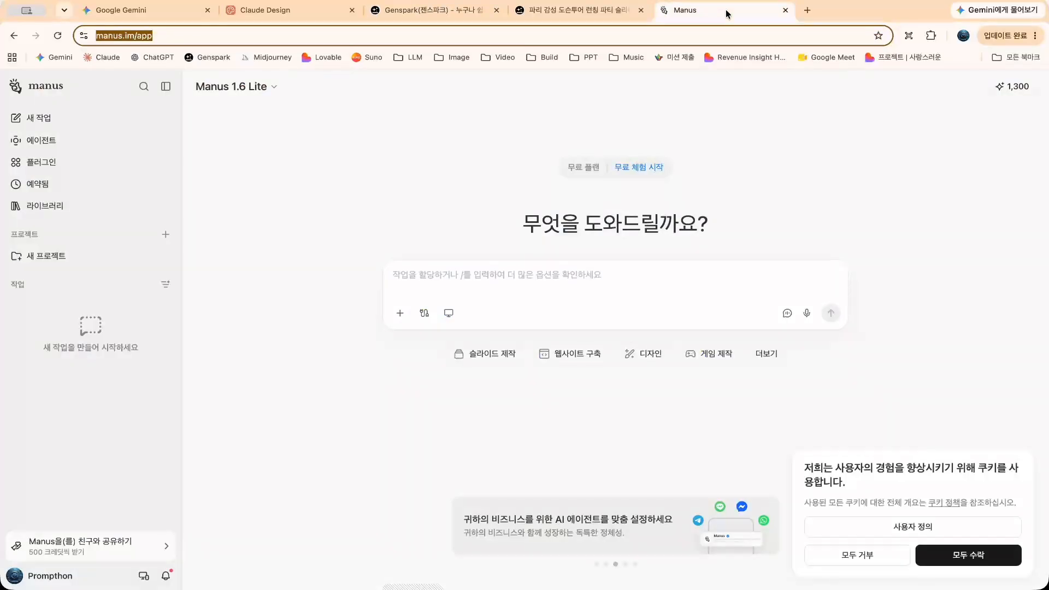
pyautogui.click(131, 10)
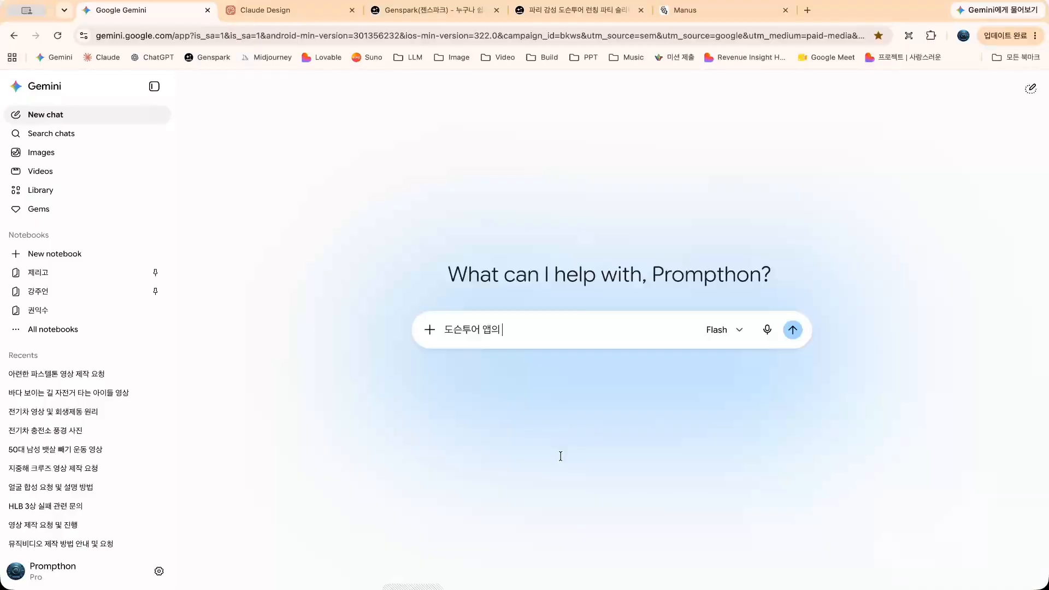
# Continue the Gemini prompt with "피칭덱을 만들어줘. 아래 내용을 활용해서 10~15장 정도로 PPT 슬라이드를 만들수 있도록 개요를 구성해줘."
pyautogui.hotkey('ctrl', 'Up')
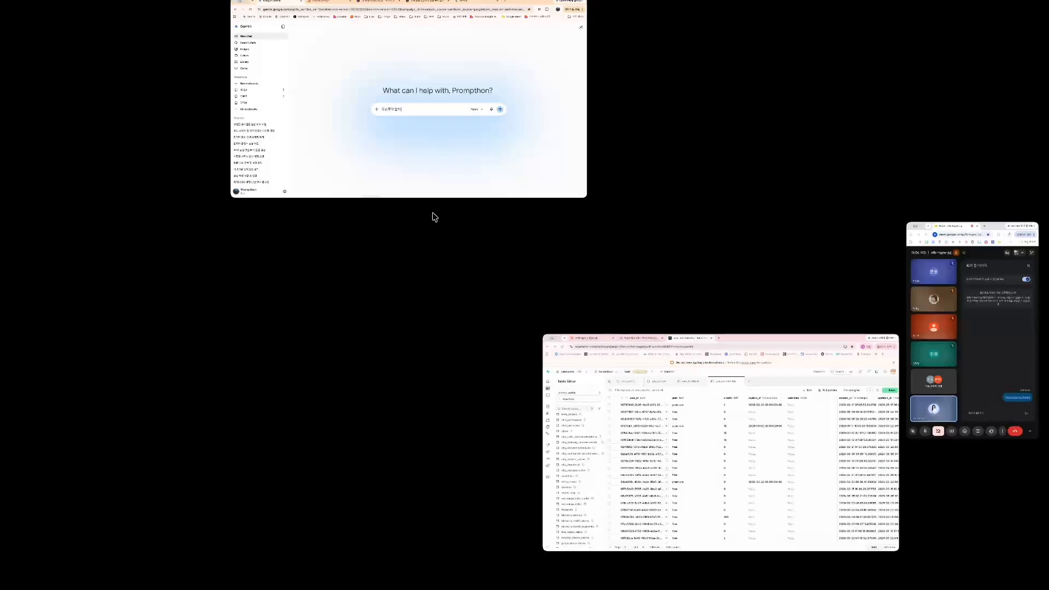
pyautogui.click(503, 118)
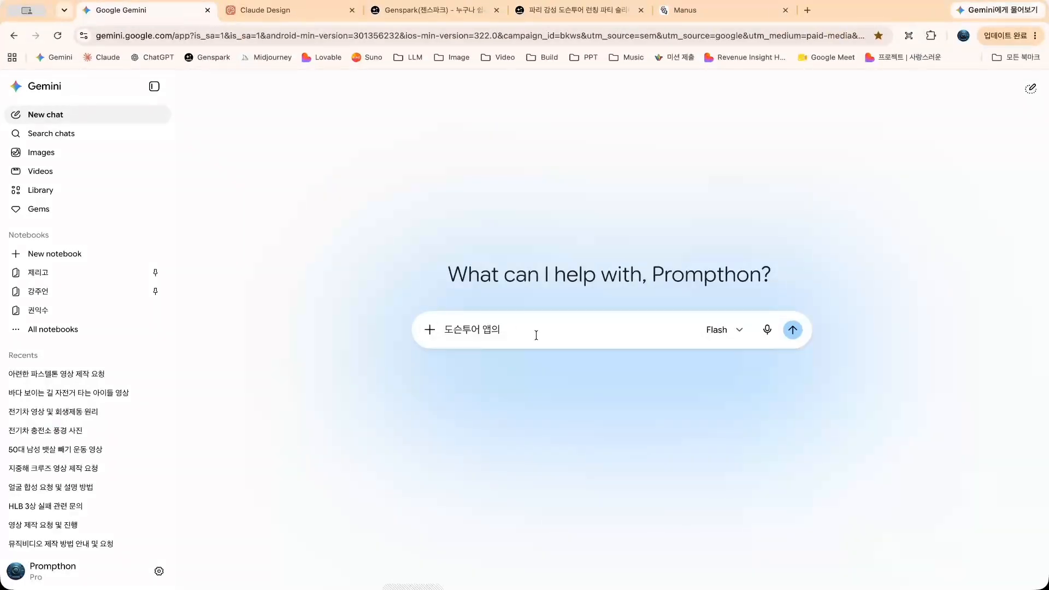
pyautogui.write('피칭덱을 만들어줘. 아래 내용을 활용해서 10~15장 정도로 ㅔ')
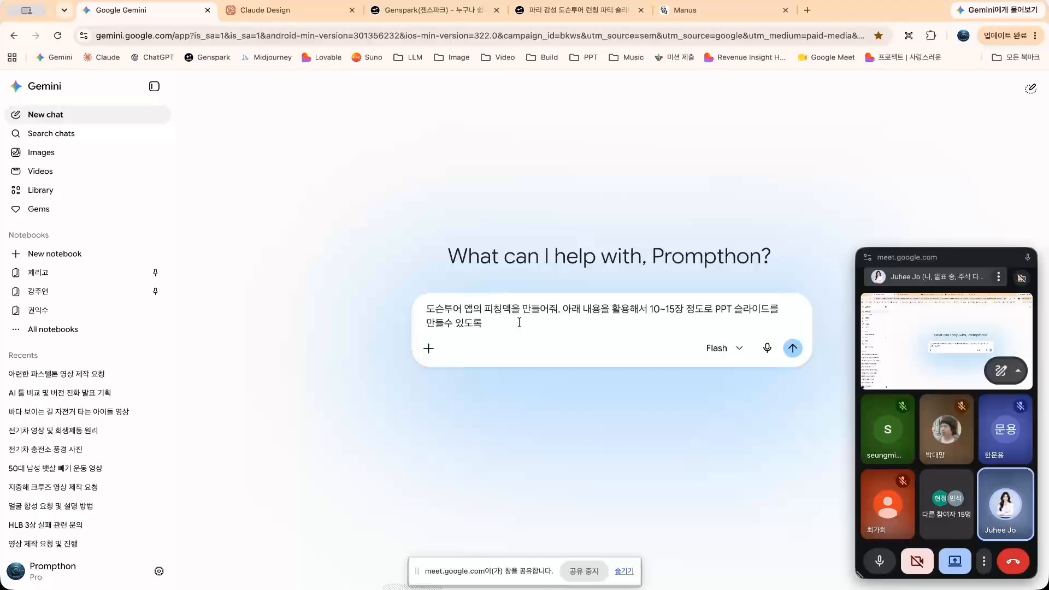
pyautogui.write('개요를 구성해줘.')
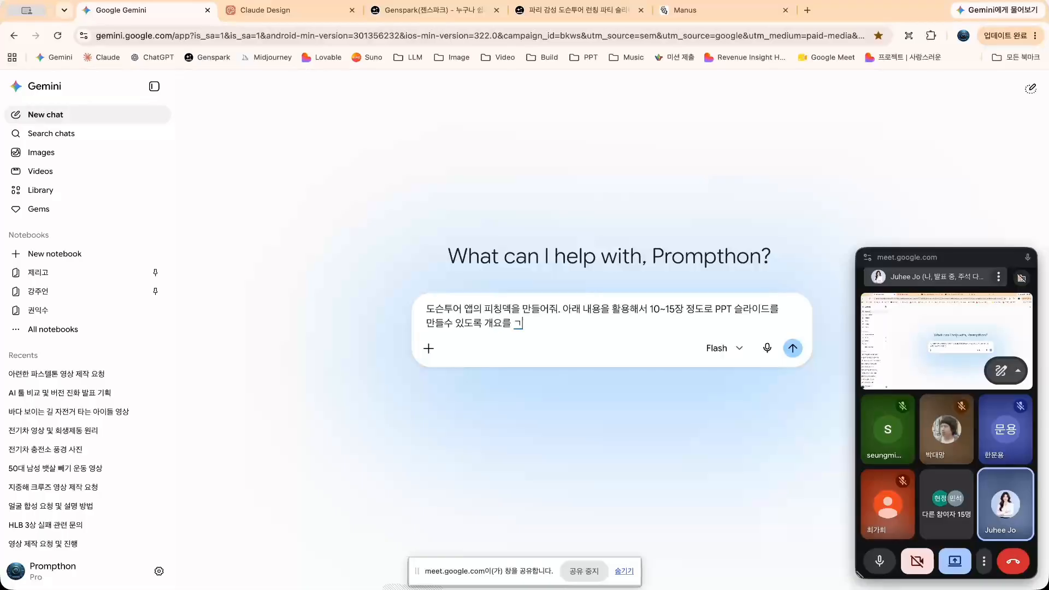
# Replace "만들어줘." with "만들려고 해." in the prompt and paste the copied service description below the instruction
pyautogui.moveTo(561, 309); pyautogui.dragTo(523, 309)
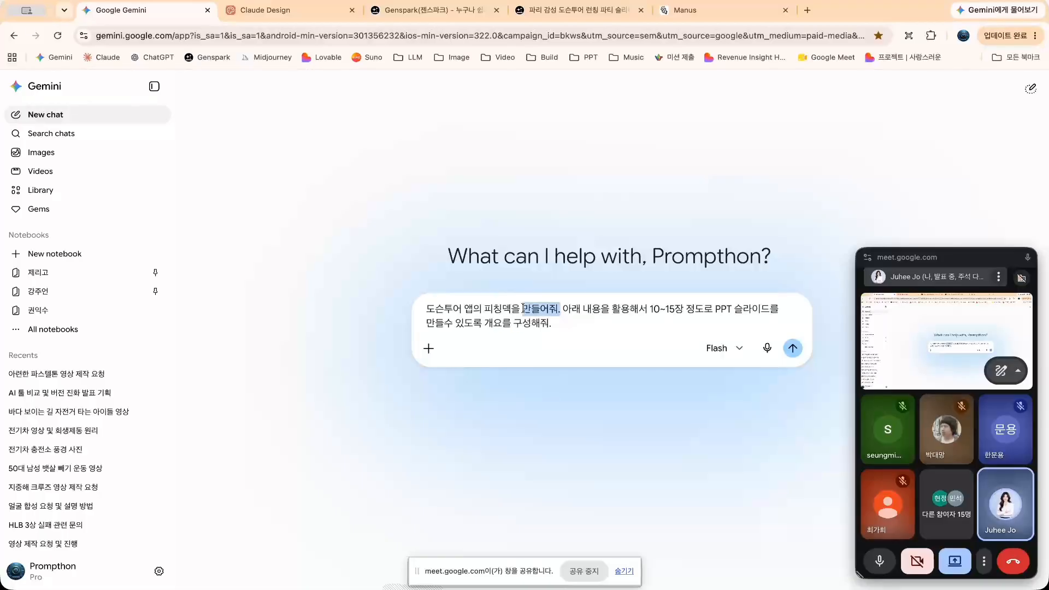
pyautogui.write('맨')
pyautogui.write('들려고 해.')
pyautogui.hotkey('shift', 'Return')
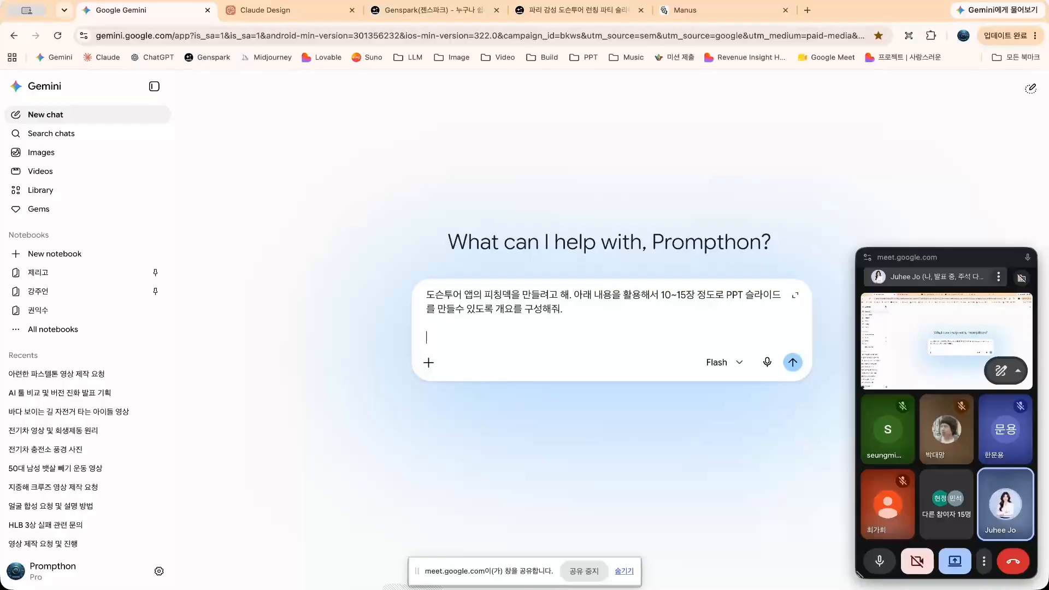
pyautogui.press('super+v')
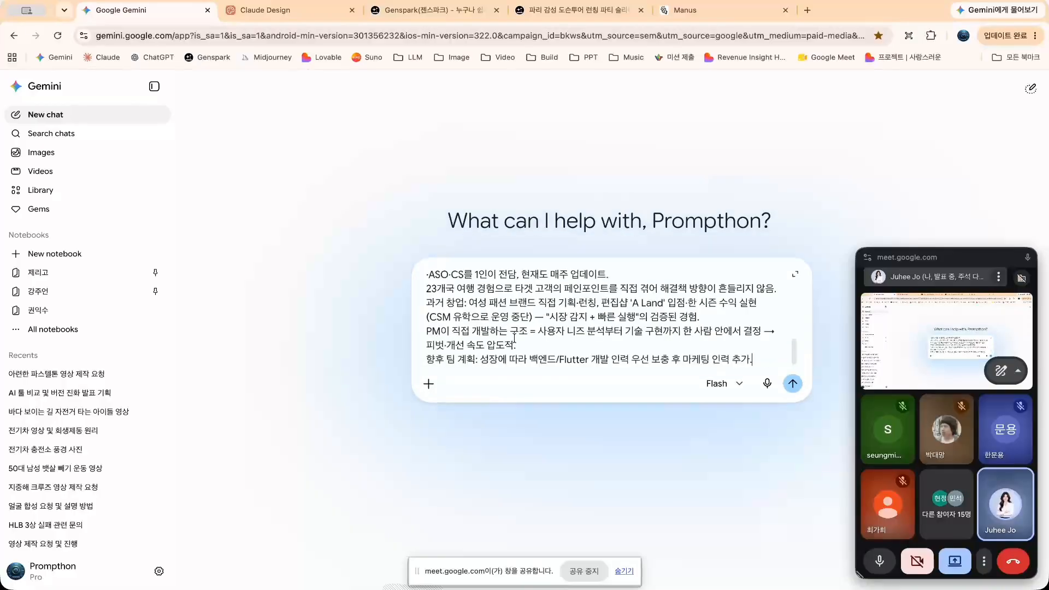
# Add "필요한 문구는 새로 추가해도 좋고," after the opening instruction, above the pasted description
pyautogui.scroll(10, 525, 333)
pyautogui.scroll(10, 537, 327)
pyautogui.scroll(10, 537, 326)
pyautogui.scroll(10, 537, 327)
pyautogui.scroll(10, 536, 327)
pyautogui.scroll(8, 536, 328)
pyautogui.write('도손투어 앱의 피칭덱을 만들려고 해. 아래 내용을 활용해서 10~15장 정도로 PPT 슬라이드를 만들수 있도록 개요를 구성해줘.')
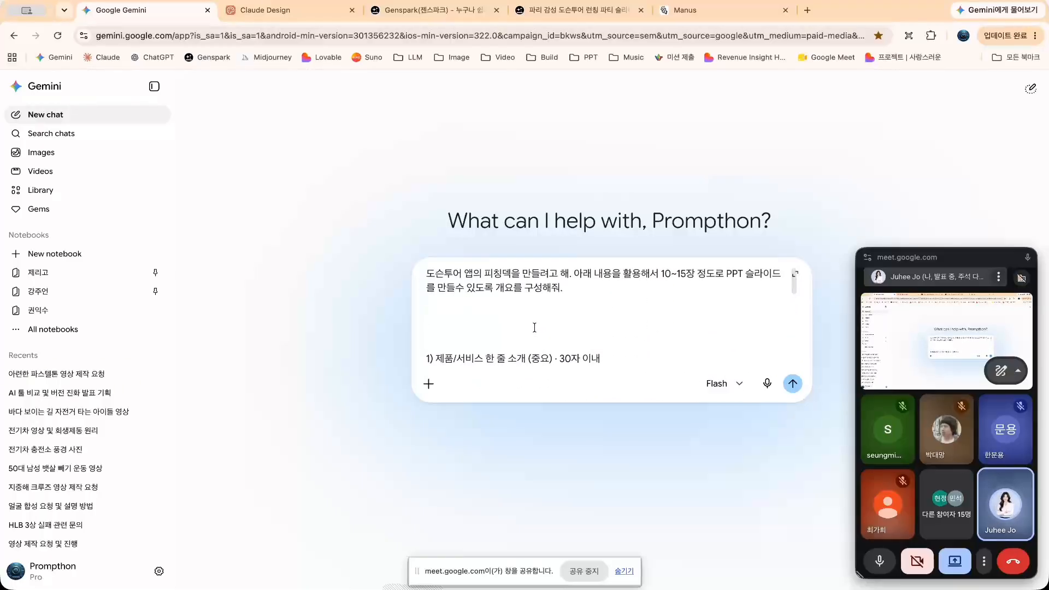
pyautogui.press('BackSpace')
pyautogui.press('BackSpace')
pyautogui.write('필요한 무ㄴ구는 새로 추갈ㅐ도 좋고,')
# Extend the instruction with "랜딩 페이지에 나와있는 정보들도 검토해서 활용해줘." and send the prompt
pyautogui.hotkey('ctrl', 't')
pyautogui.click(137, 19)
pyautogui.write('랜딩 페이지에 나와 있는 정보들도 검토해서 훼용해줘.')
pyautogui.click(797, 385)
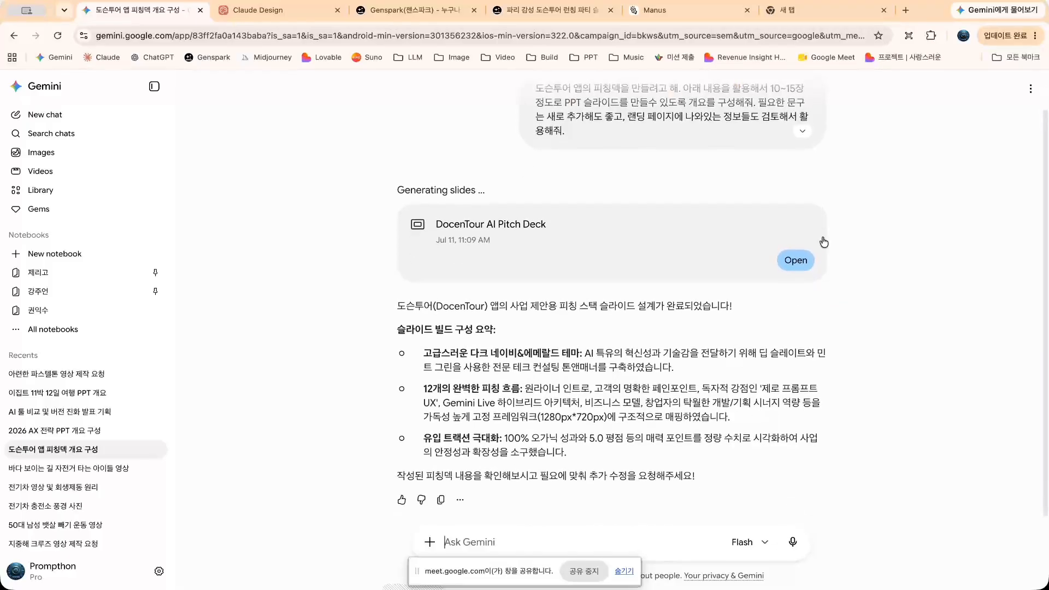
# Open the generated DocenTour AI Pitch Deck and advance to its second slide
pyautogui.click(796, 261)
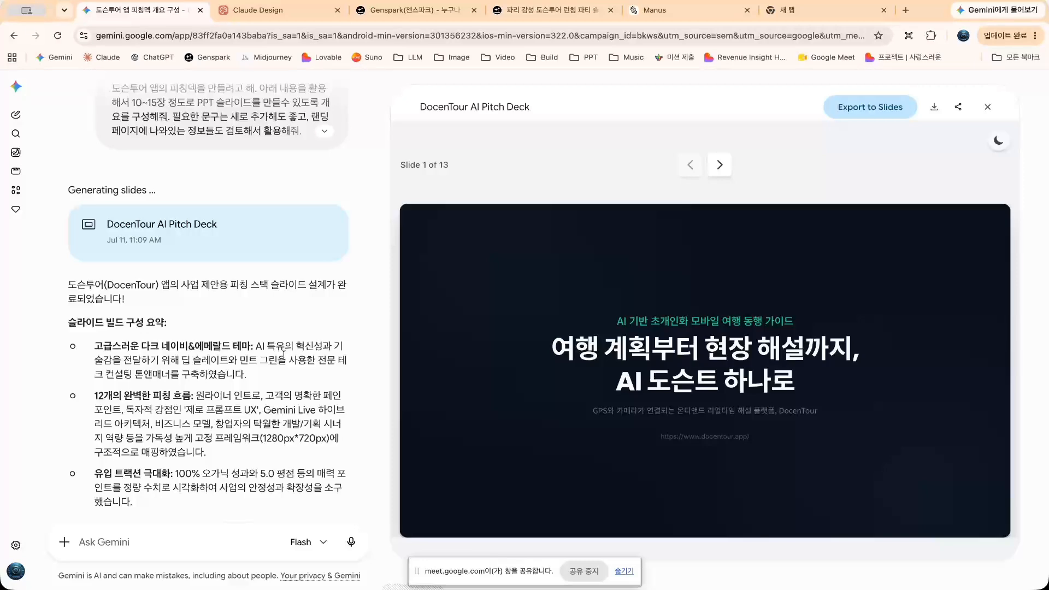
pyautogui.scroll(1, 284, 355)
pyautogui.scroll(-1, 284, 356)
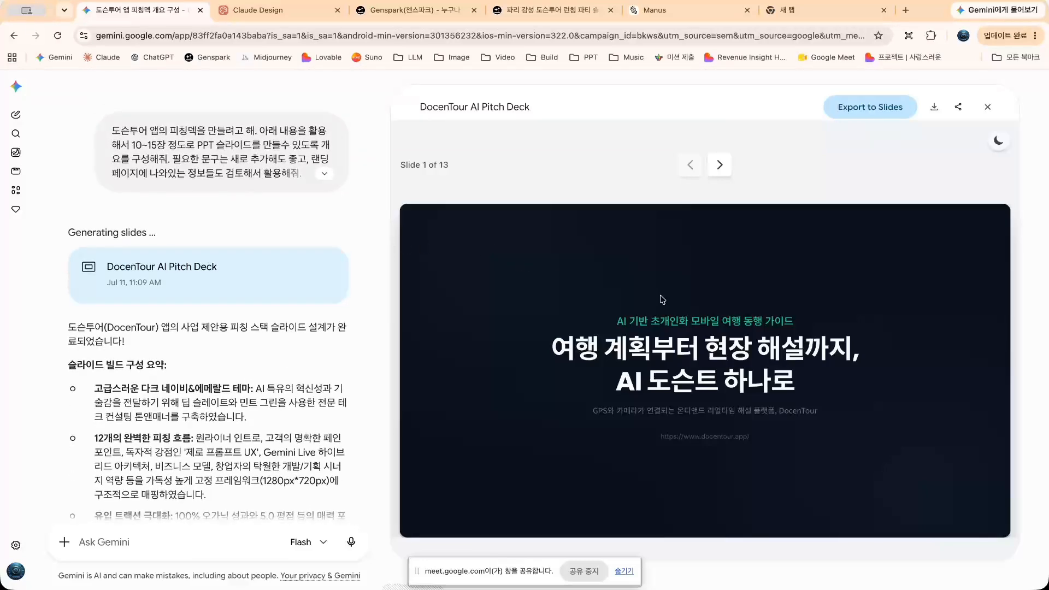
pyautogui.click(719, 165)
pyautogui.scroll(1, 186, 406)
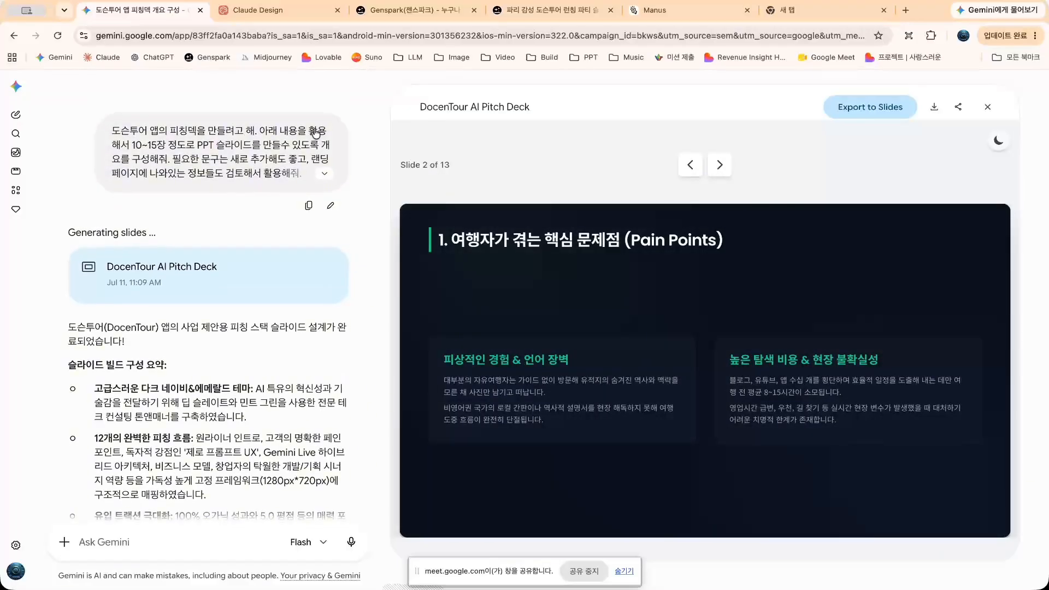
# Expand the sent prompt and check its instruction wording and pasted content down to Gemini's reply
pyautogui.click(324, 174)
pyautogui.moveTo(253, 134); pyautogui.dragTo(189, 134)
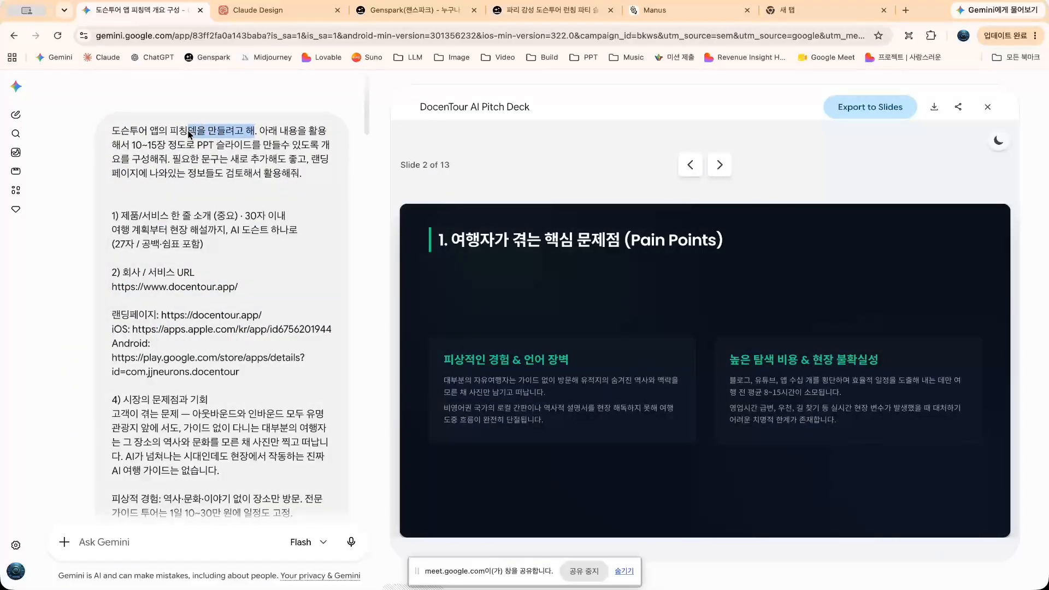
pyautogui.doubleClick(144, 160)
pyautogui.scroll(-10, 263, 248)
pyautogui.scroll(-10, 264, 248)
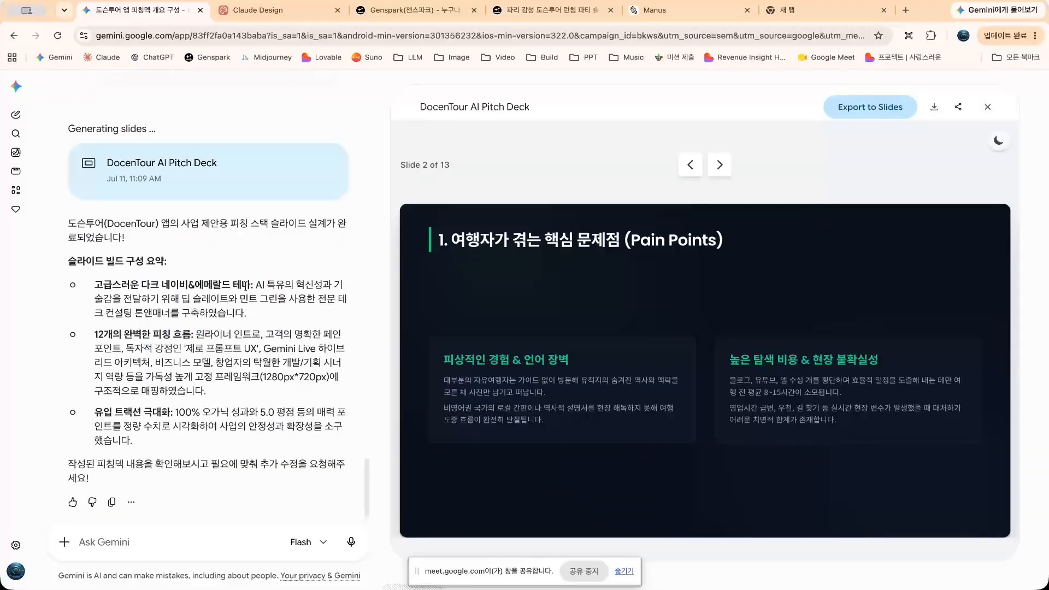
# Send Gemini the follow-up request "개요를 다시 텍스트로 추출해줘."
pyautogui.click(150, 542)
pyautogui.write('개요를 다시 텍스트로 추철')
pyautogui.press('BackSpace')
pyautogui.write('출해줘.')
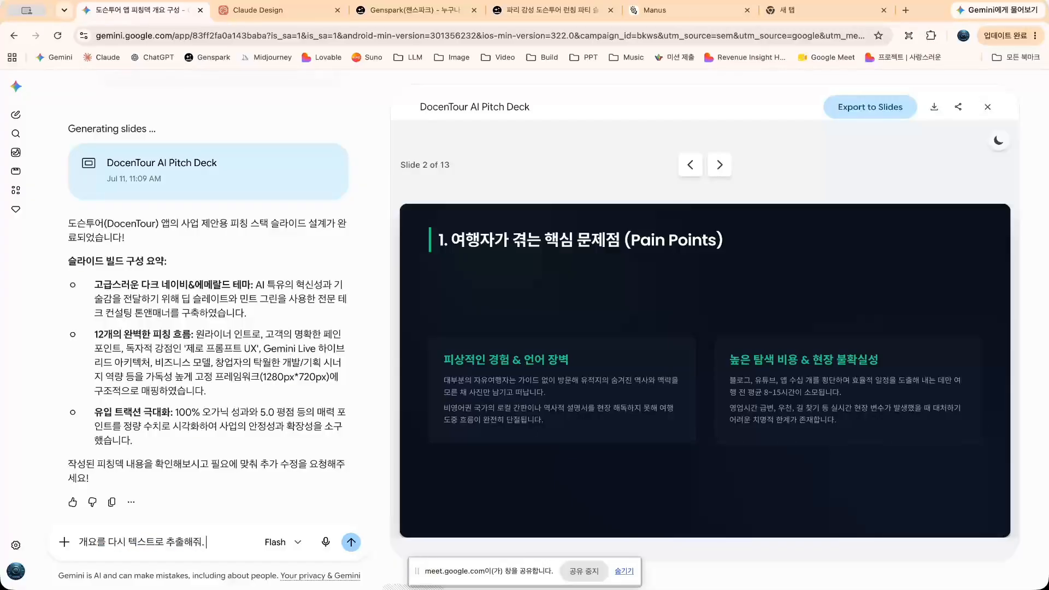
pyautogui.press('Return')
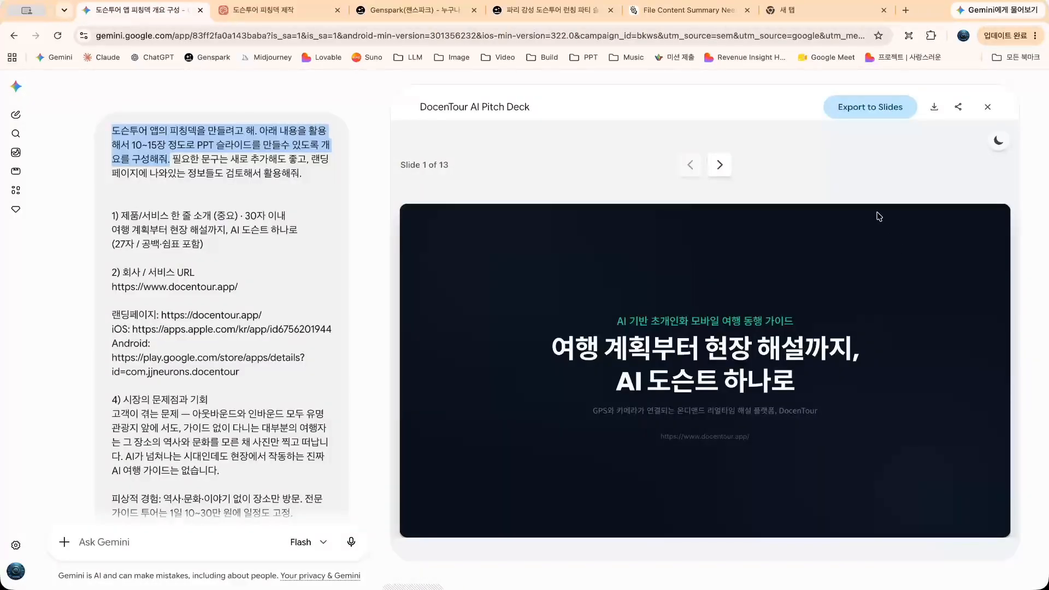
# Review the DocenTour AI Pitch Deck slide by slide to the end, comparing it with the traction and revenue details in the prompt
pyautogui.click(914, 160)
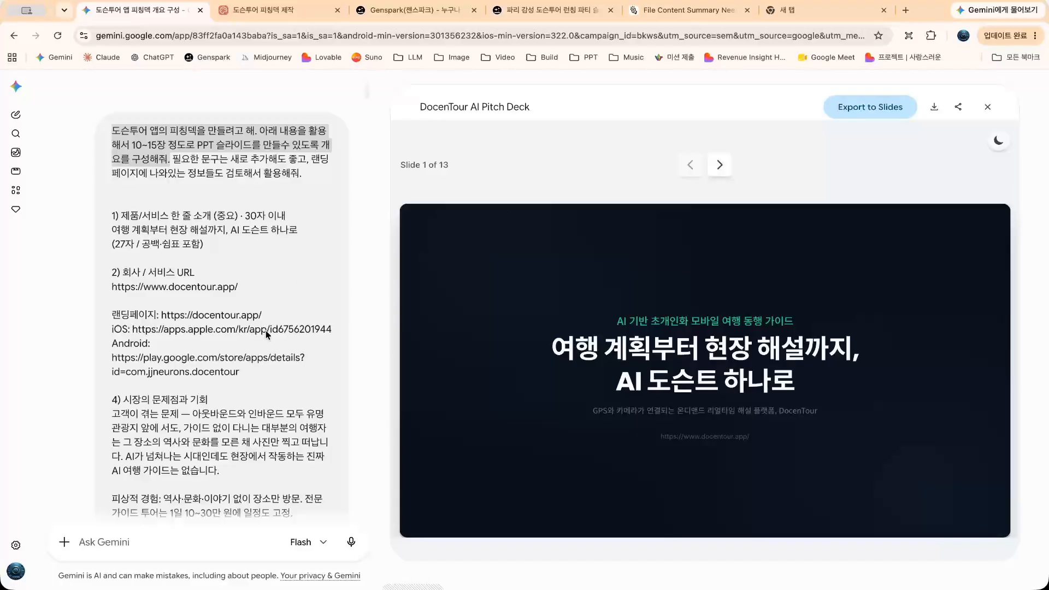
pyautogui.click(721, 166)
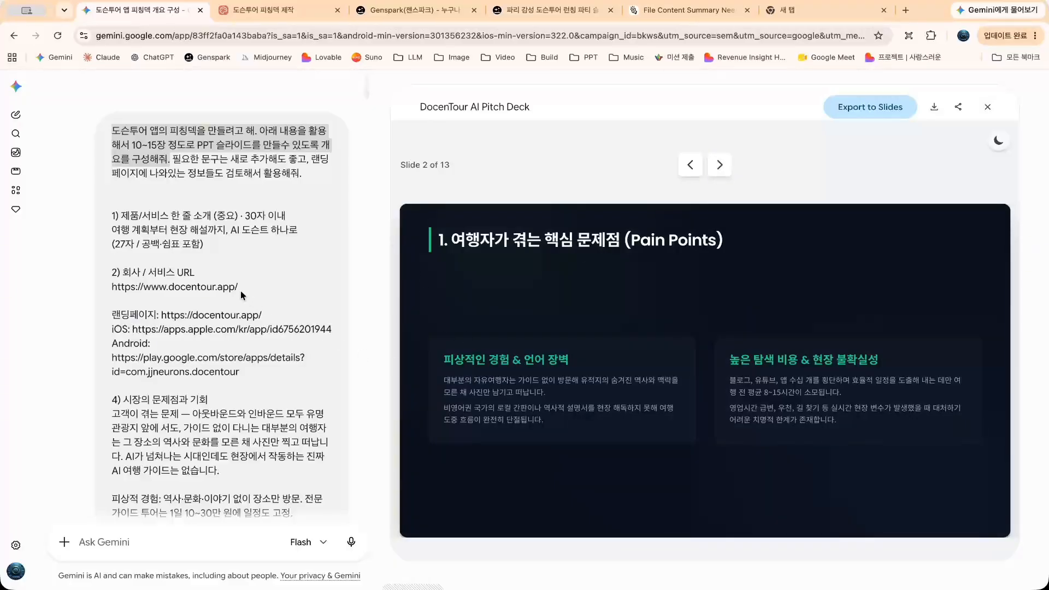
pyautogui.click(727, 164)
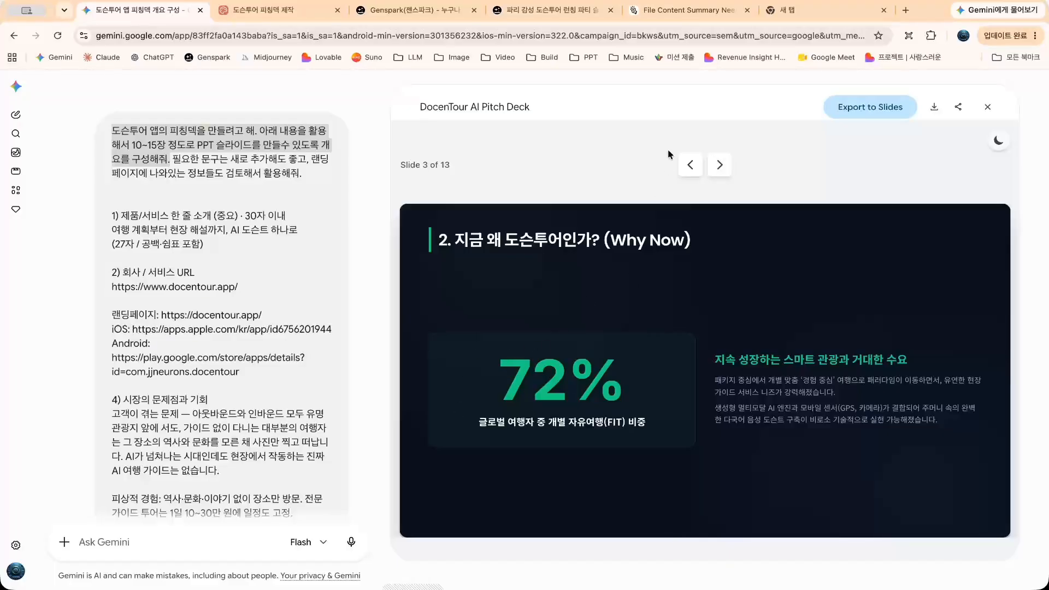
pyautogui.click(722, 165)
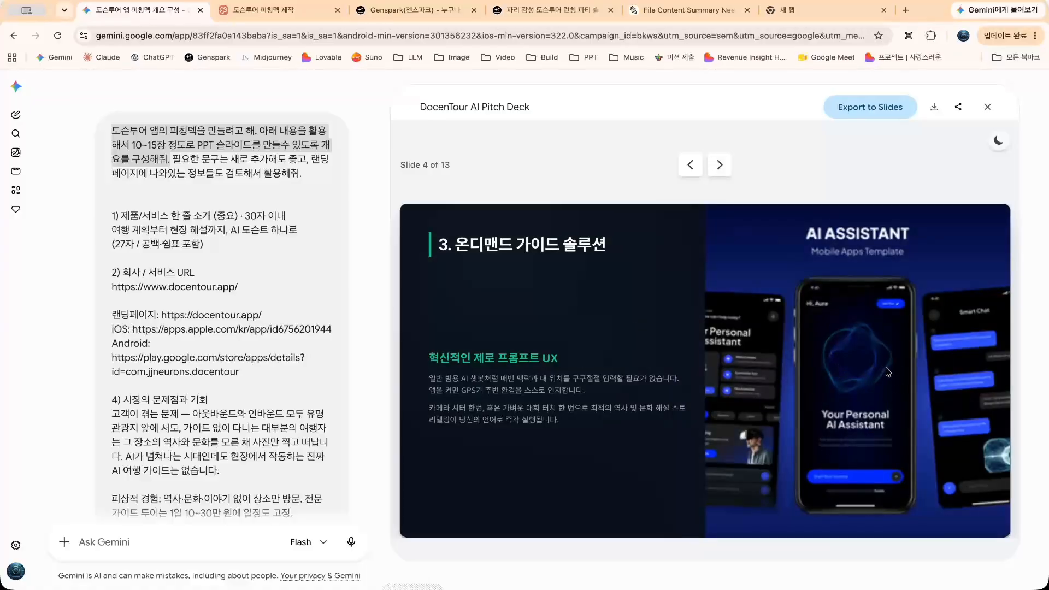
pyautogui.click(720, 165)
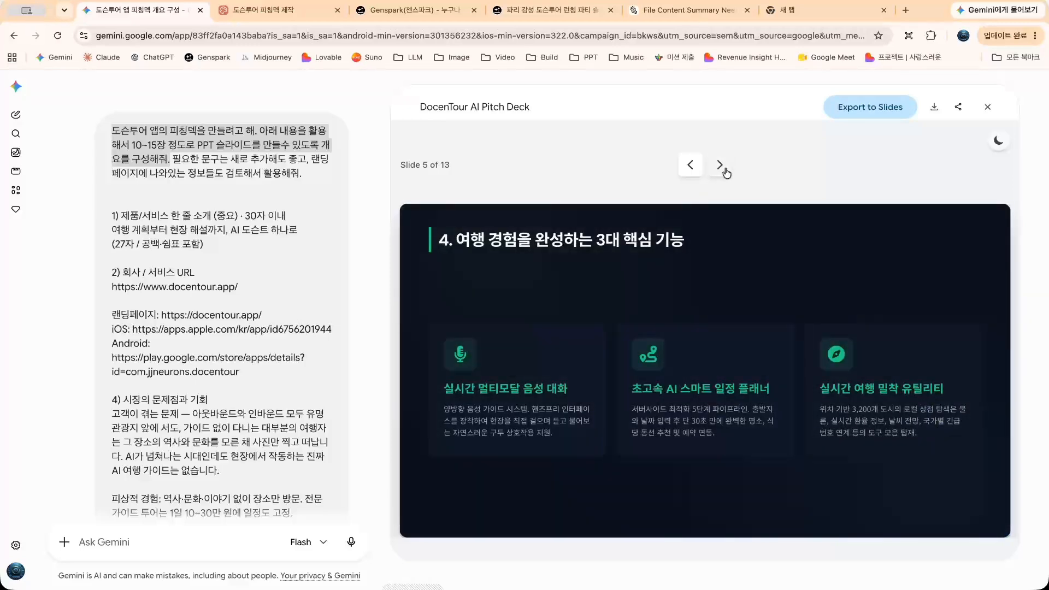
pyautogui.scroll(-20, 217, 327)
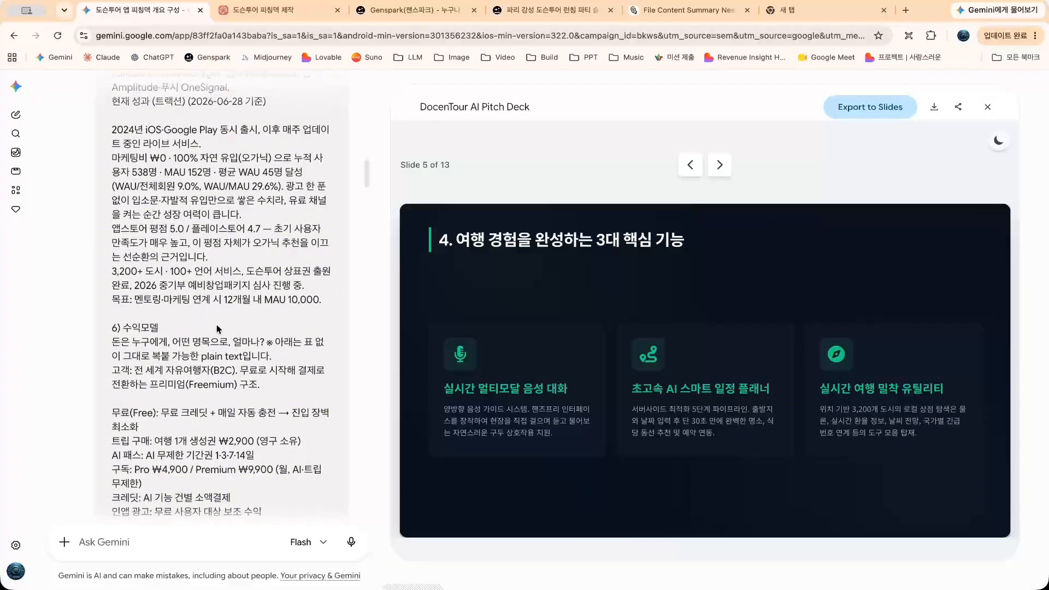
pyautogui.scroll(-2, 217, 327)
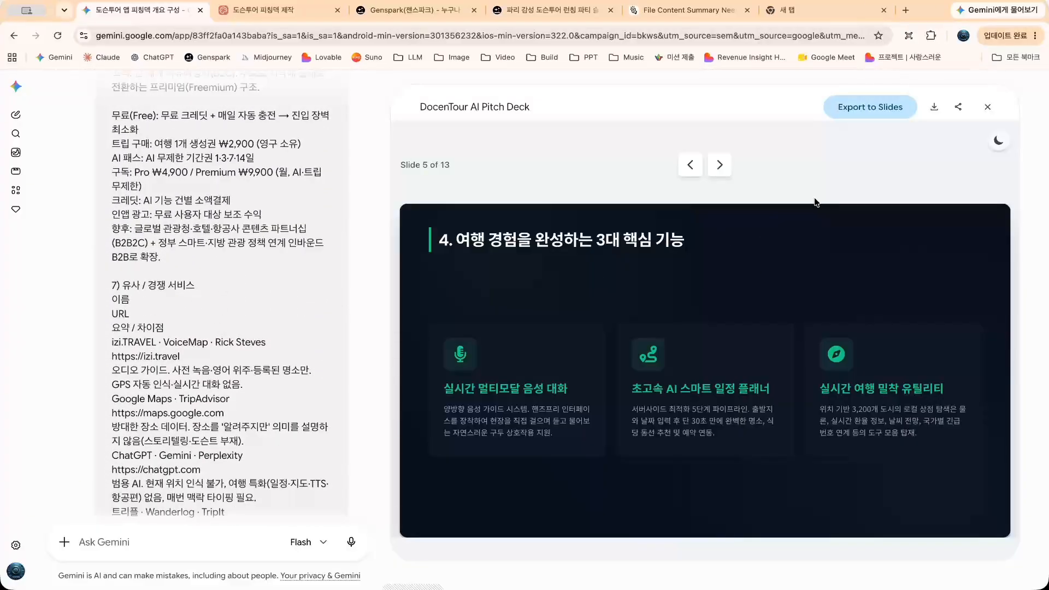
pyautogui.click(720, 165)
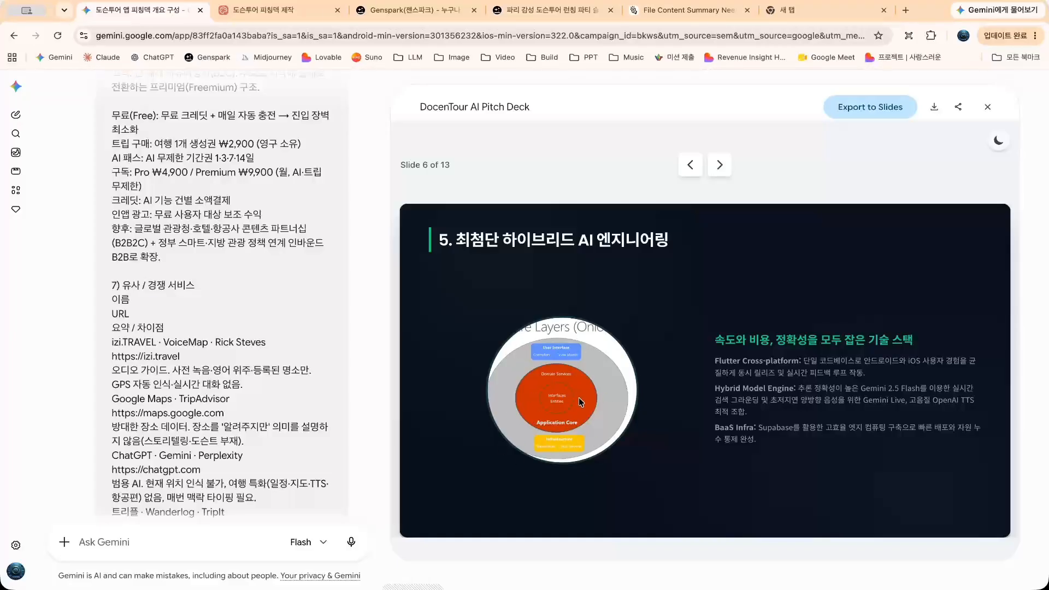
pyautogui.click(720, 165)
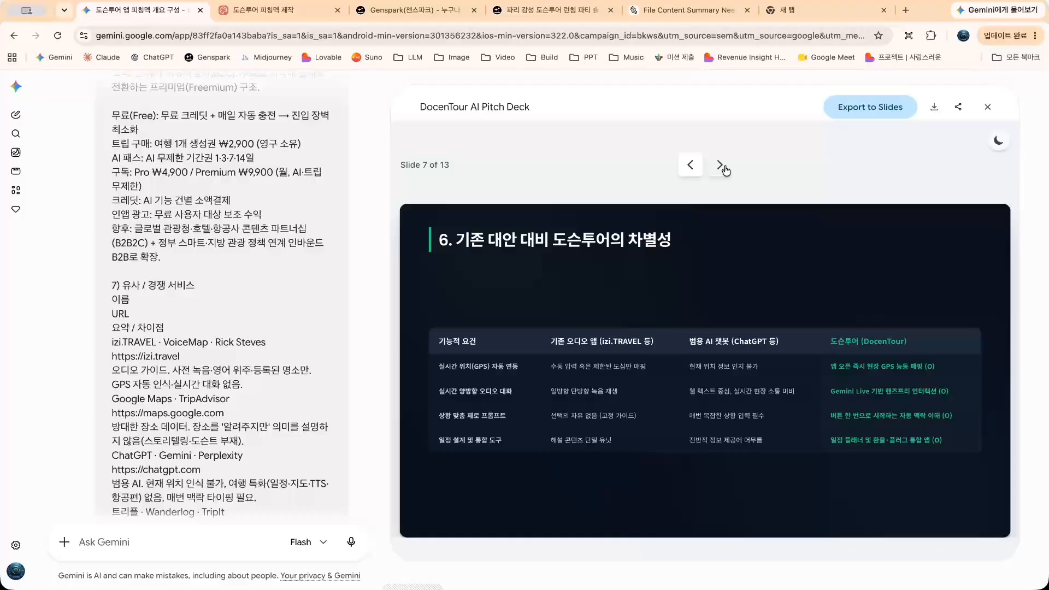
pyautogui.click(721, 165)
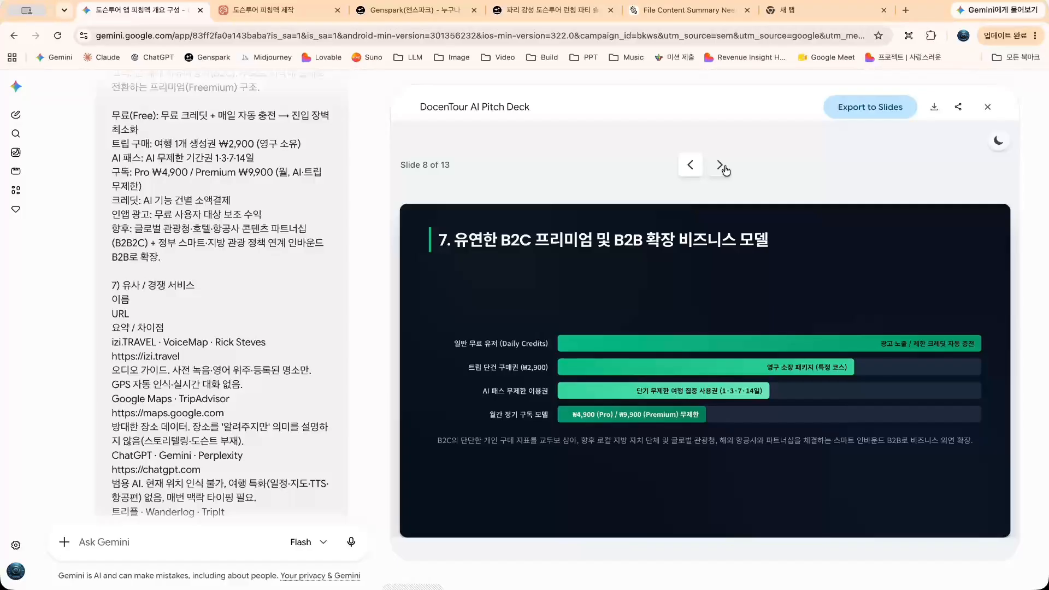
pyautogui.click(720, 166)
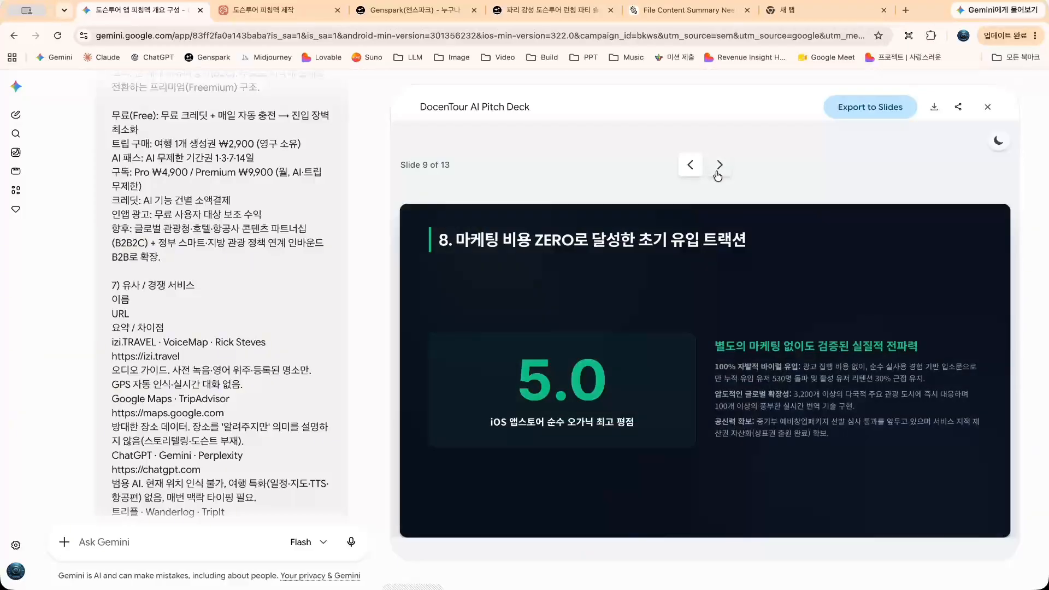
pyautogui.click(719, 166)
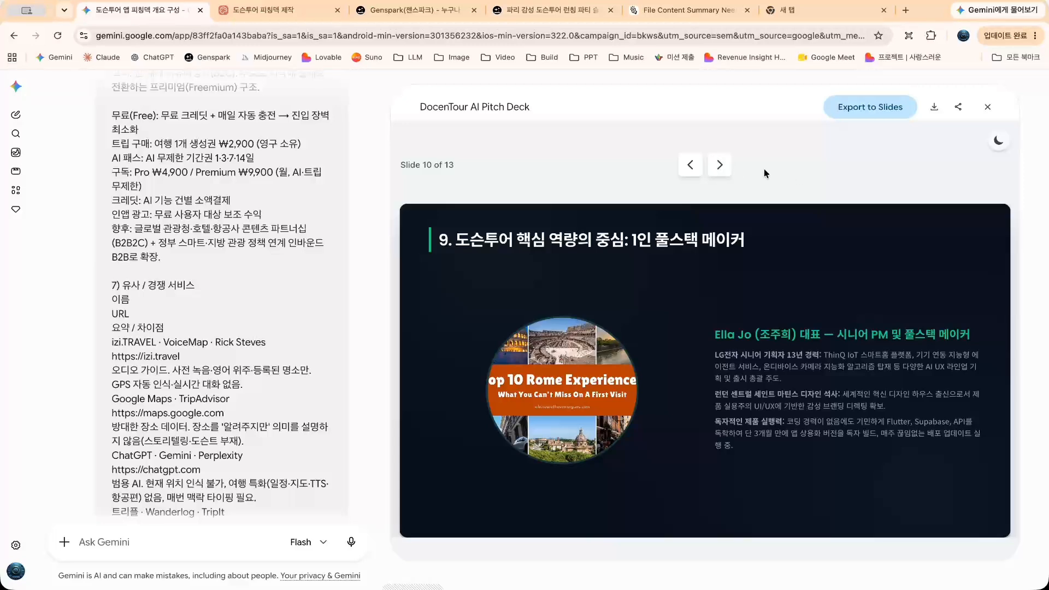
pyautogui.click(721, 168)
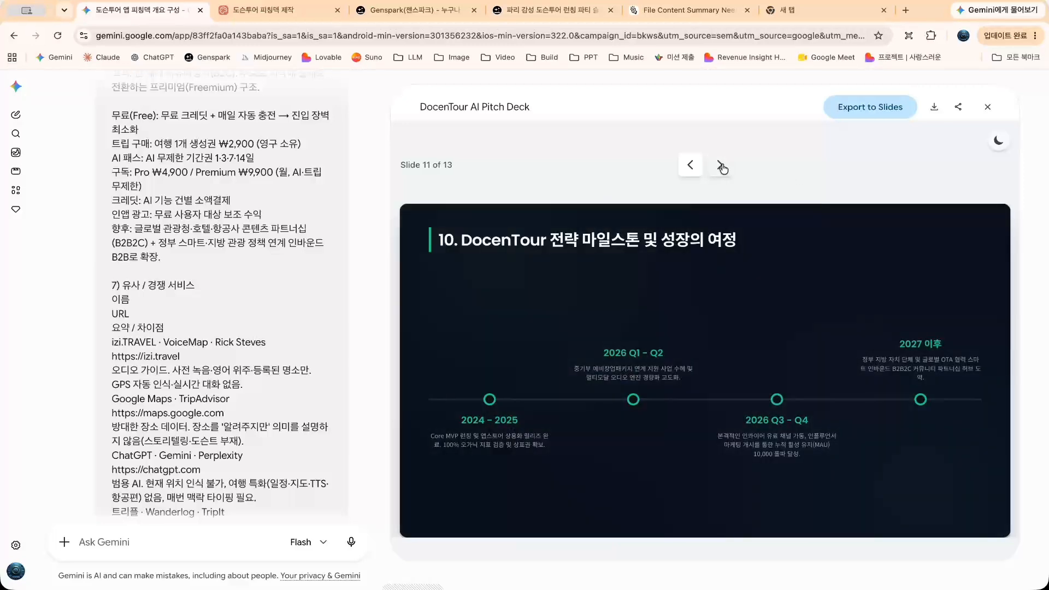
pyautogui.click(720, 166)
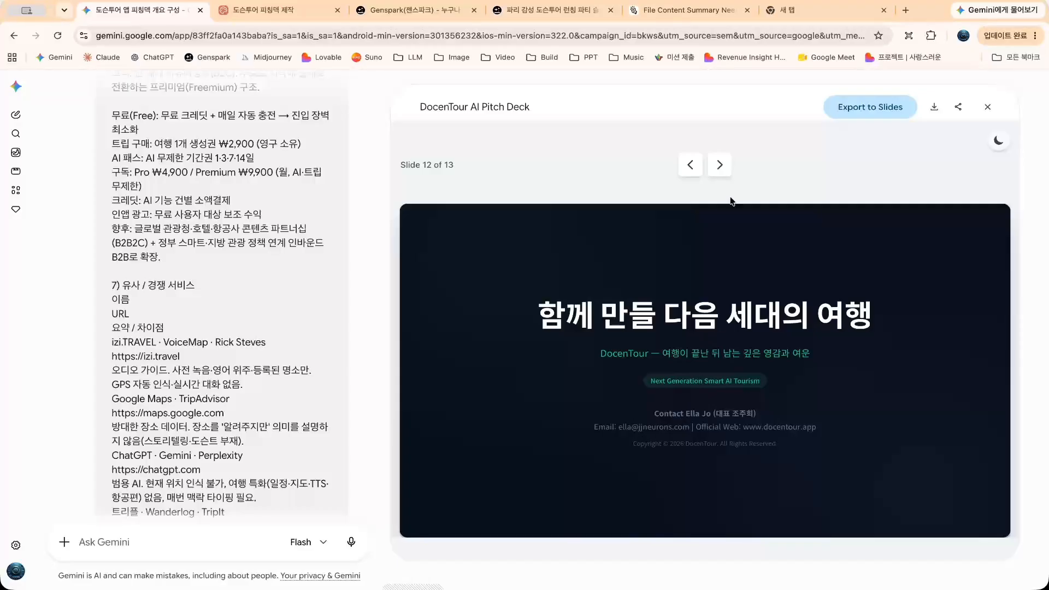
pyautogui.click(724, 165)
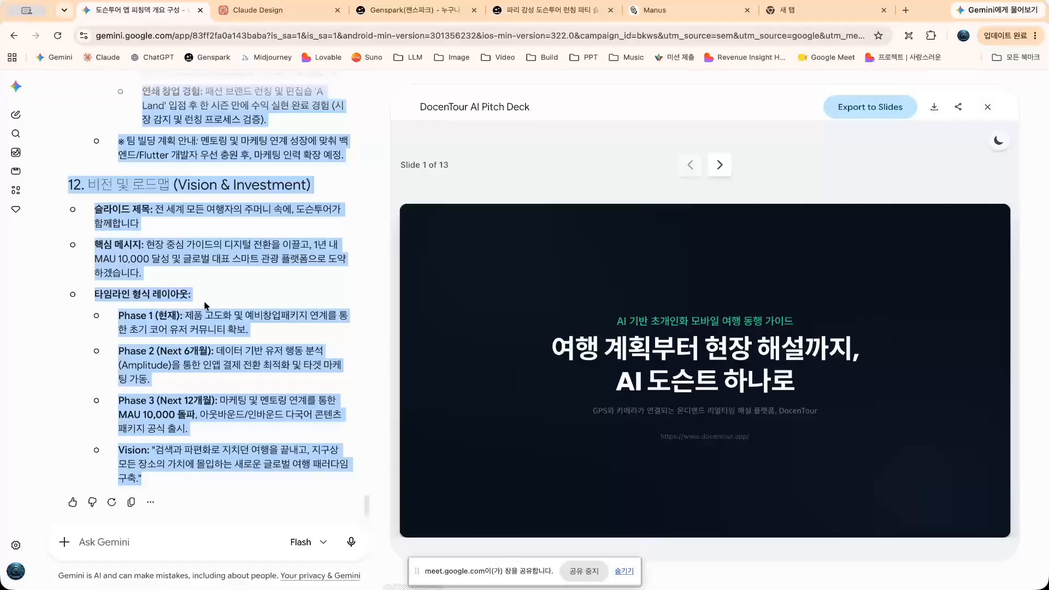
# Check the selected outline text in Gemini, and open Claude's Design workspace for a new project
pyautogui.scroll(5, 244, 244)
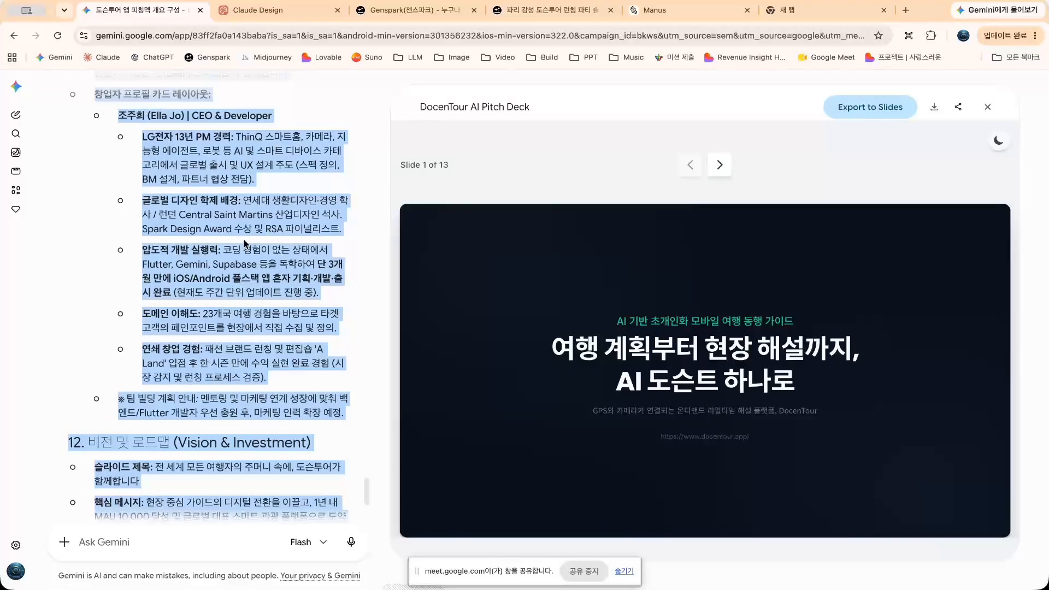
pyautogui.scroll(6, 243, 239)
pyautogui.click(260, 10)
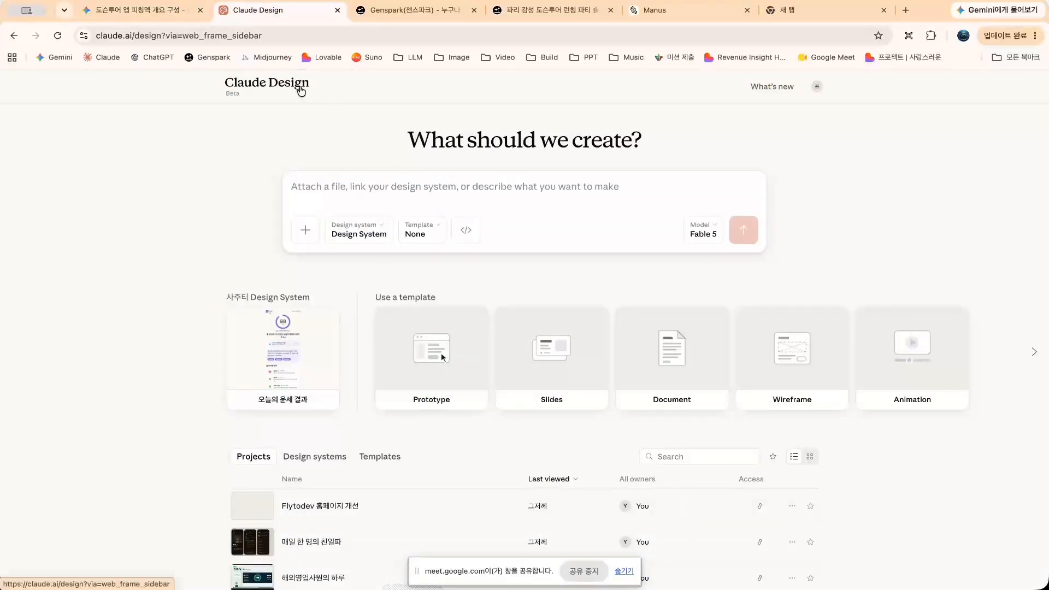
pyautogui.click(152, 15)
pyautogui.click(265, 15)
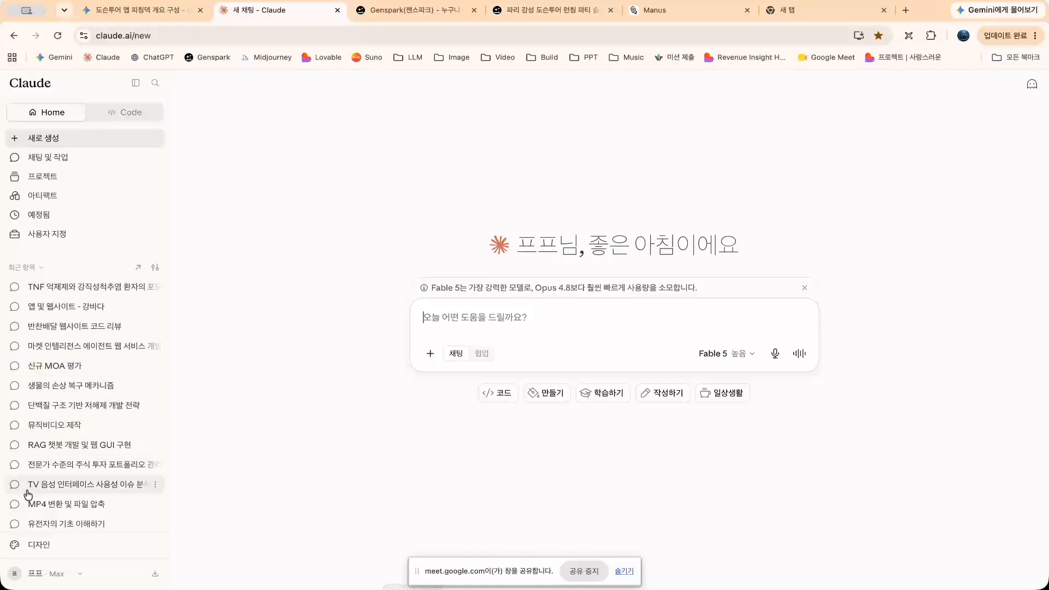
pyautogui.click(51, 547)
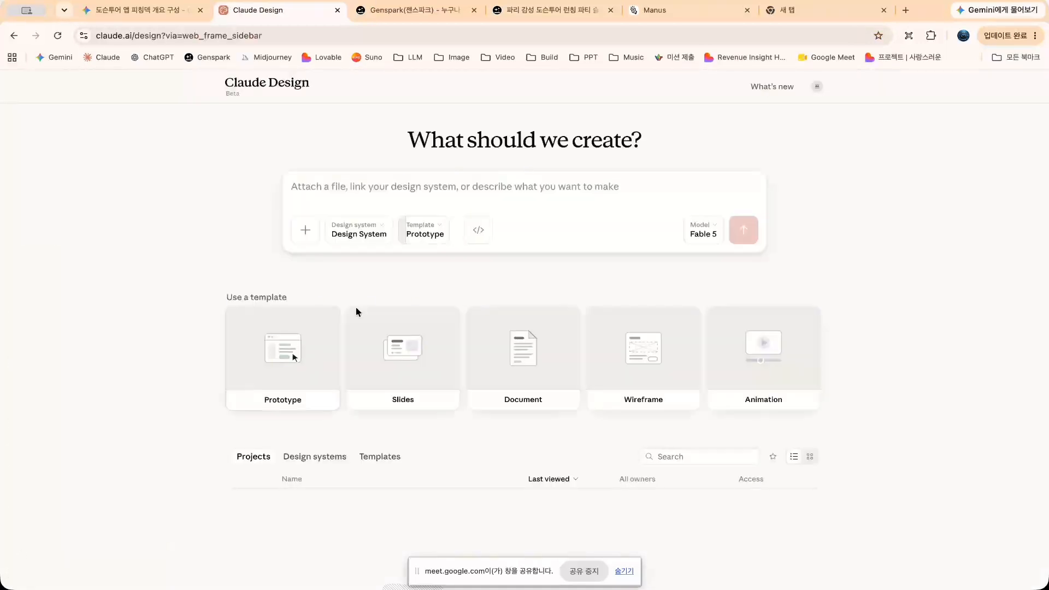
# Try the available project templates in Claude Design and settle on the Slides template
pyautogui.click(472, 328)
pyautogui.click(661, 344)
pyautogui.click(962, 348)
pyautogui.click(792, 349)
pyautogui.click(553, 343)
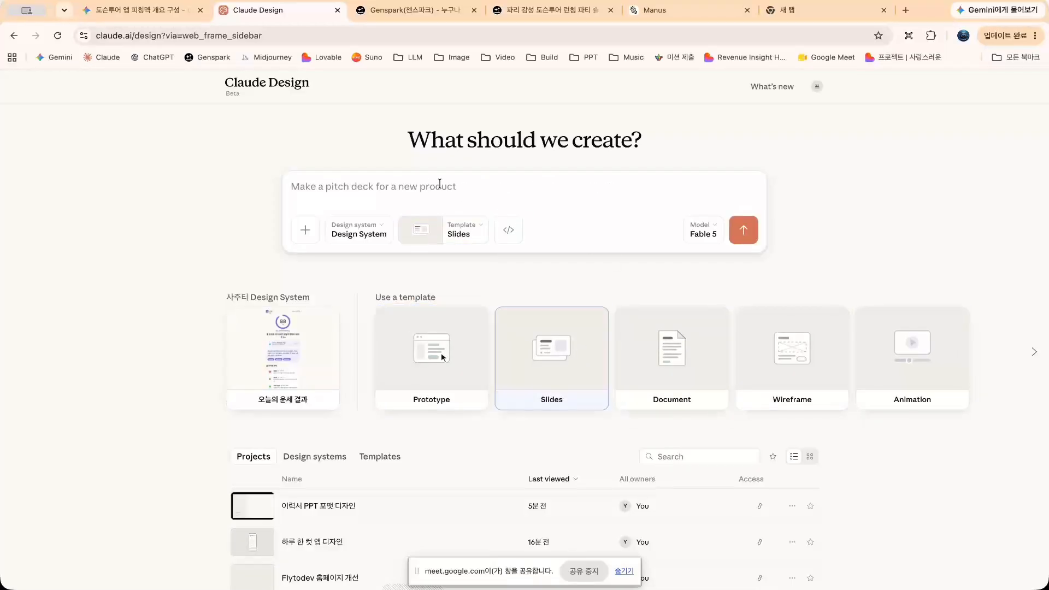
# Paste the DocenTour slide outline into the design request and make room above its "01. 표지 (Title)" section
pyautogui.click(597, 190)
pyautogui.hotkey('ctrl', 'v')
pyautogui.scroll(12, 567, 211)
pyautogui.scroll(5, 567, 211)
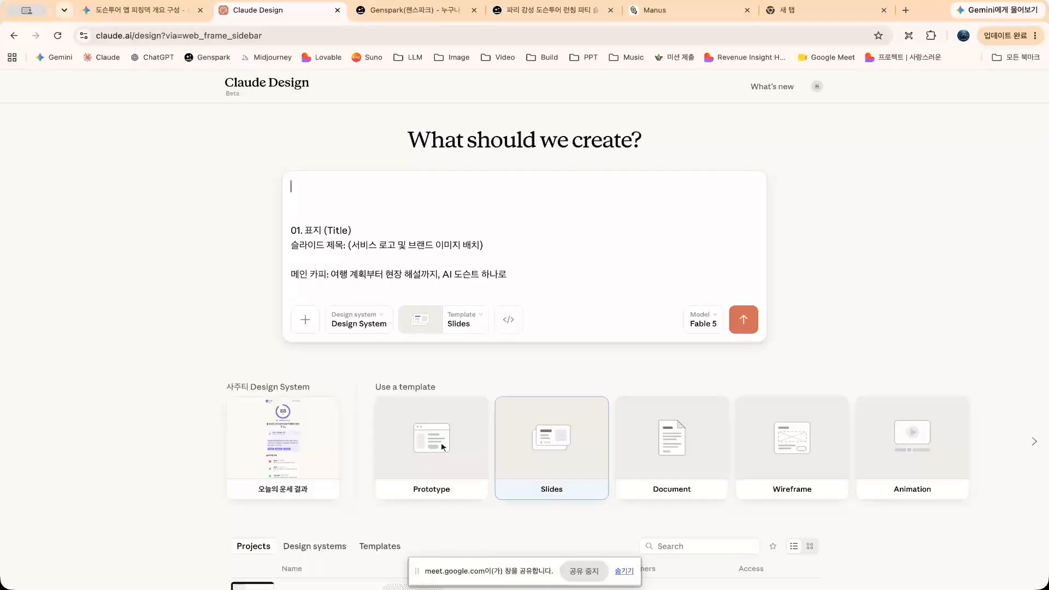
pyautogui.hotkey('ctrl', 'Up')
pyautogui.click(337, 180)
# Copy the opening instruction of the original Gemini prompt and bring it to the start of the Claude Design request
pyautogui.click(151, 12)
pyautogui.scroll(20, 224, 206)
pyautogui.scroll(15, 224, 206)
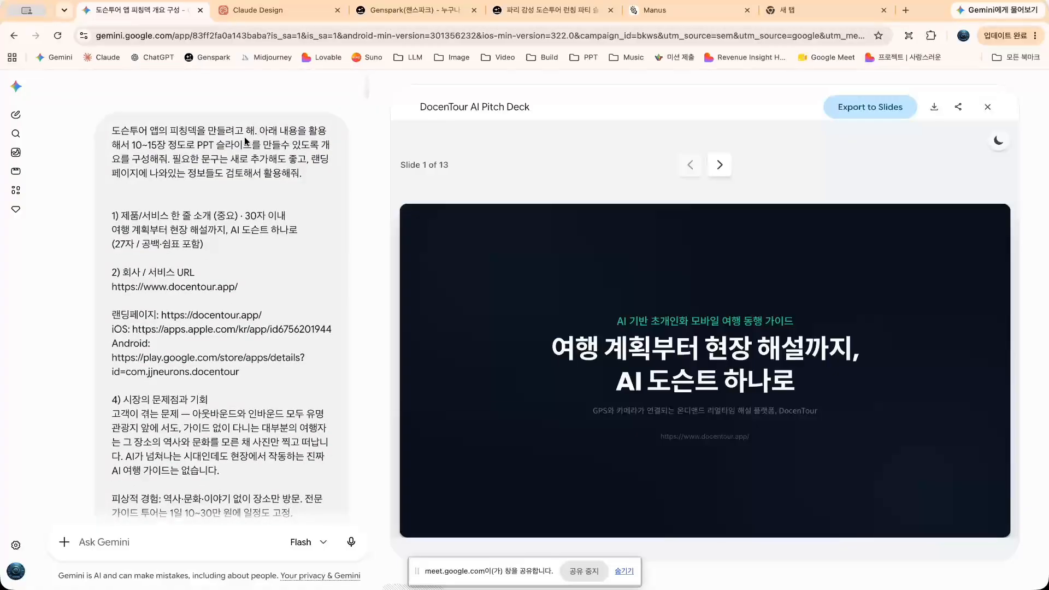
pyautogui.hotkey('ctrl', 'Tab')
# Reword the end of the instruction so it asks for 10~15 PPT slides with "만들어줘." and submit the request
pyautogui.moveTo(757, 187); pyautogui.dragTo(691, 184)
pyautogui.press('BackSpace')
pyautogui.press('BackSpace')
pyautogui.press('BackSpace')
pyautogui.press('BackSpace')
pyautogui.press('BackSpace')
pyautogui.press('BackSpace')
pyautogui.press('BackSpace')
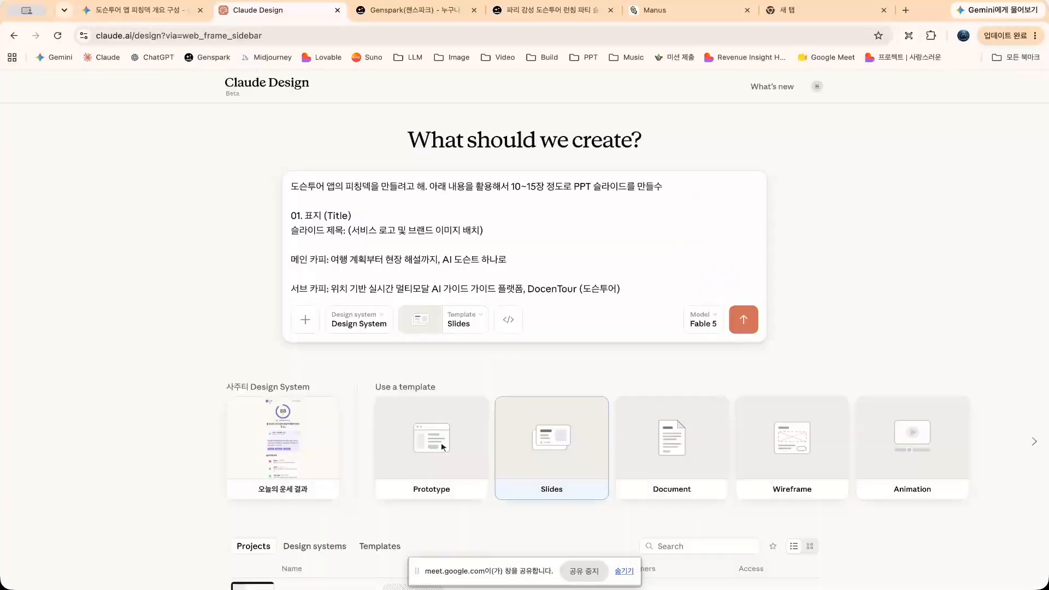
pyautogui.write('들어줘.')
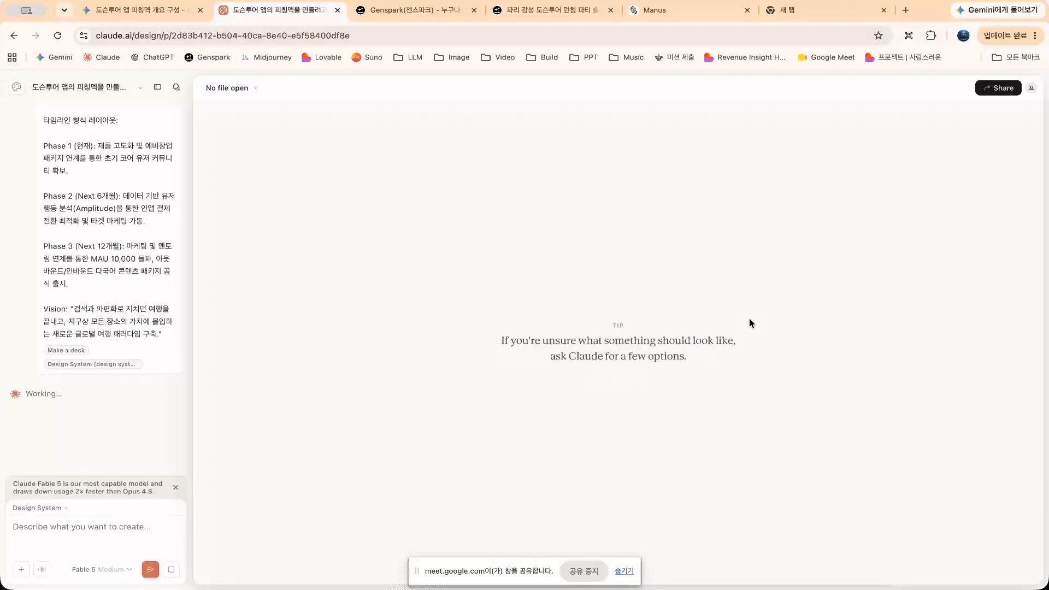
pyautogui.scroll(2, 76, 202)
pyautogui.scroll(-3, 76, 204)
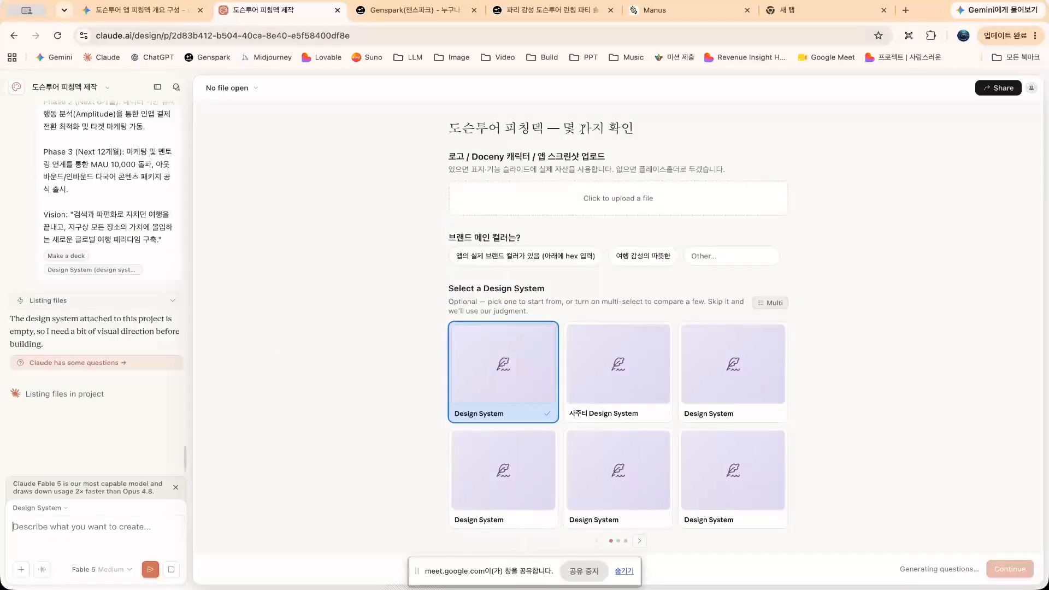
# Answer the brand main color question with "랜딩페이지에 있는 로고, 주요 화면들을 참고해서 컬러를 추출해줘."
pyautogui.moveTo(562, 129); pyautogui.dragTo(650, 133)
pyautogui.click(654, 134)
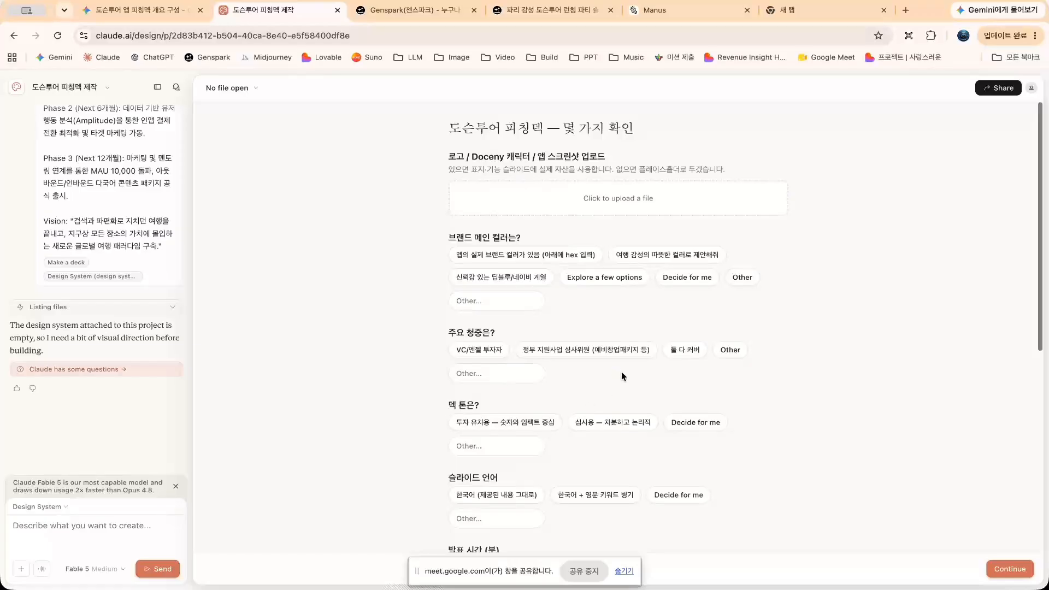
pyautogui.scroll(-3, 621, 372)
pyautogui.scroll(2, 622, 373)
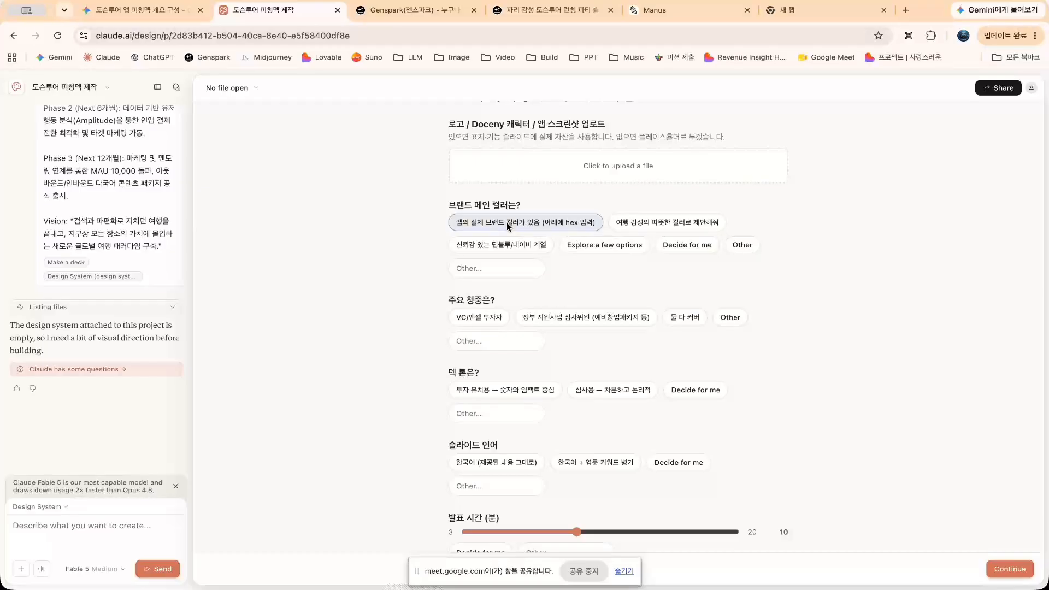
pyautogui.click(481, 269)
pyautogui.write('랜딩페이지에 있')
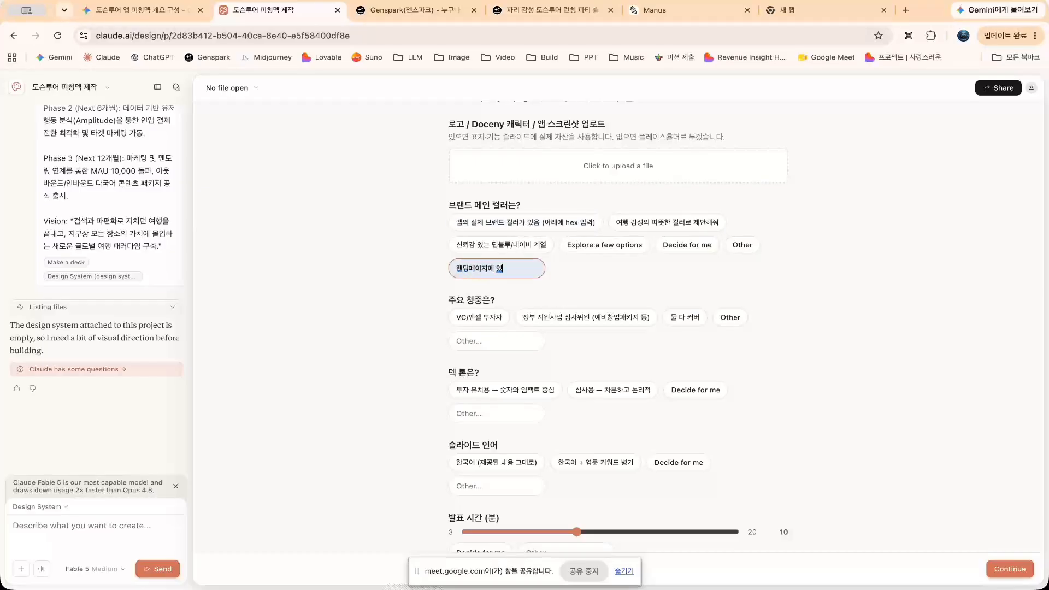
pyautogui.write('는 컬고, 주요 화면들')
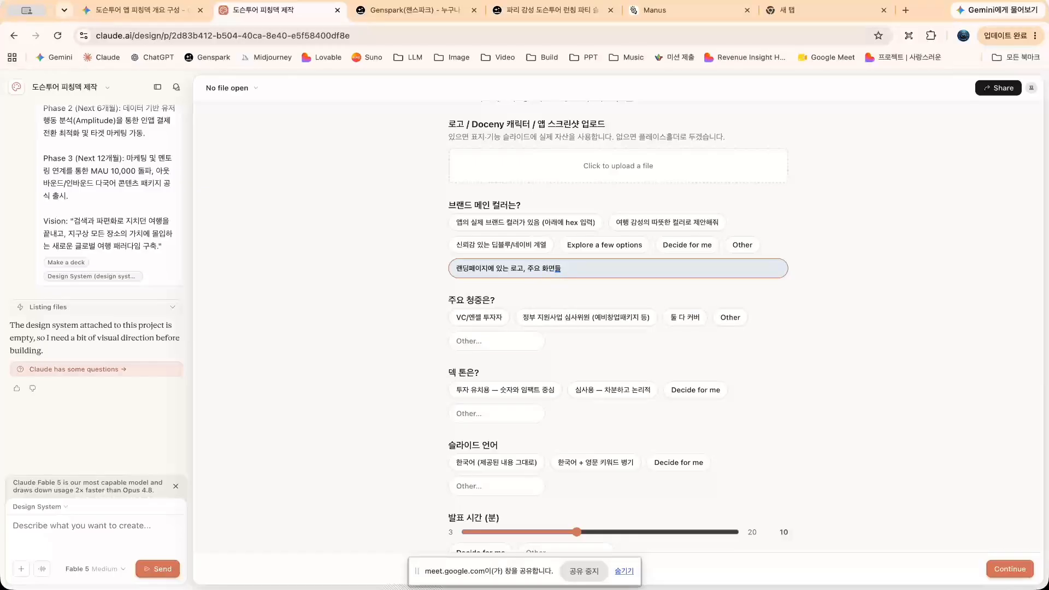
pyautogui.write('을 참고해서 컬러를 추출해줘.')
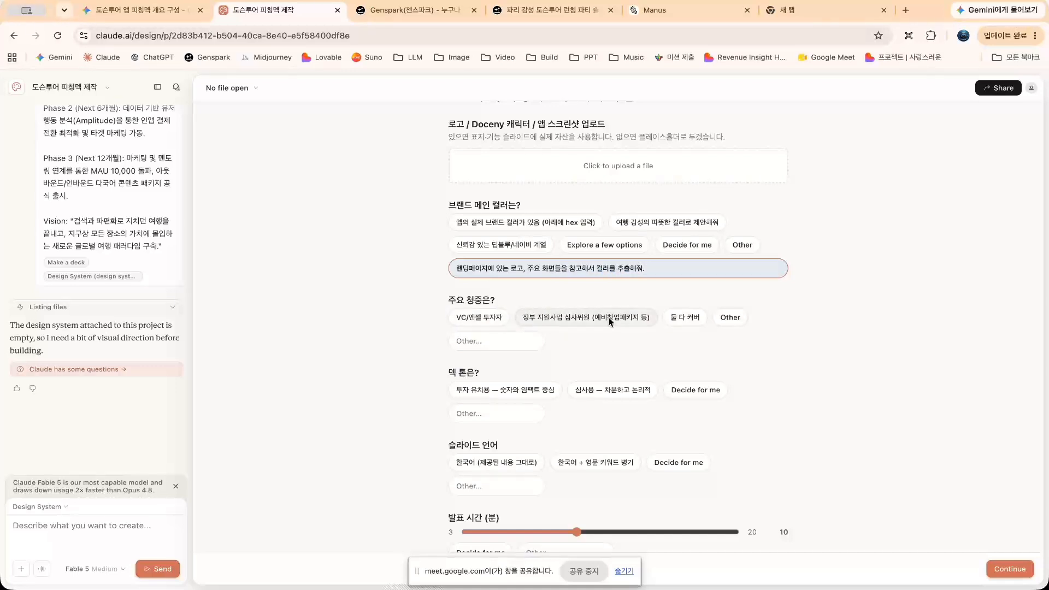
# Set the audience to "둘 다 커버", the tone to "심사용 — 차분하고 논리적" and the language to "한국어 (제공된 내용 그대로)"
pyautogui.click(685, 317)
pyautogui.scroll(-3, 533, 403)
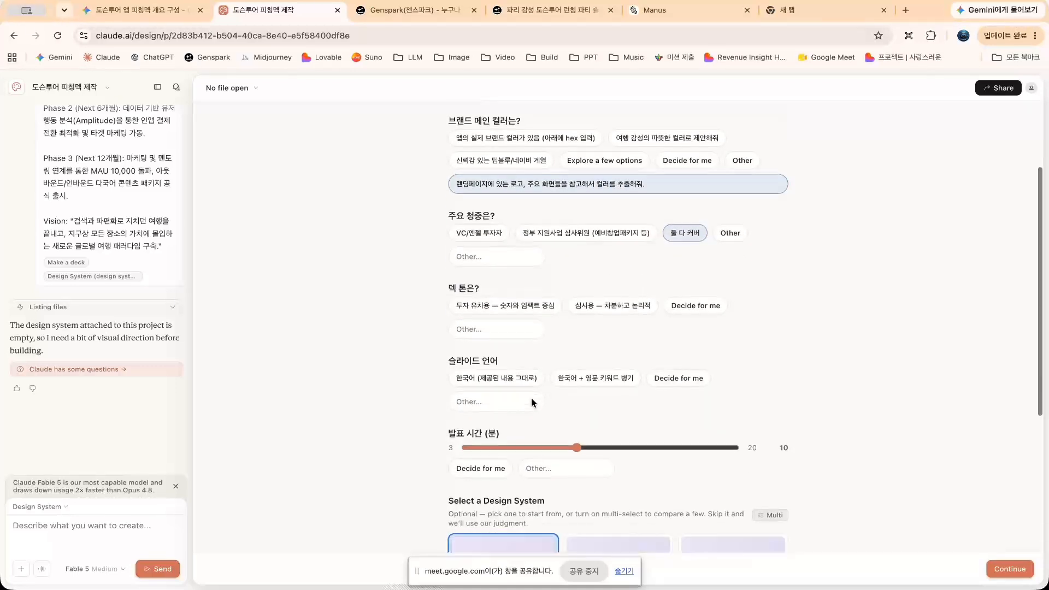
pyautogui.click(622, 309)
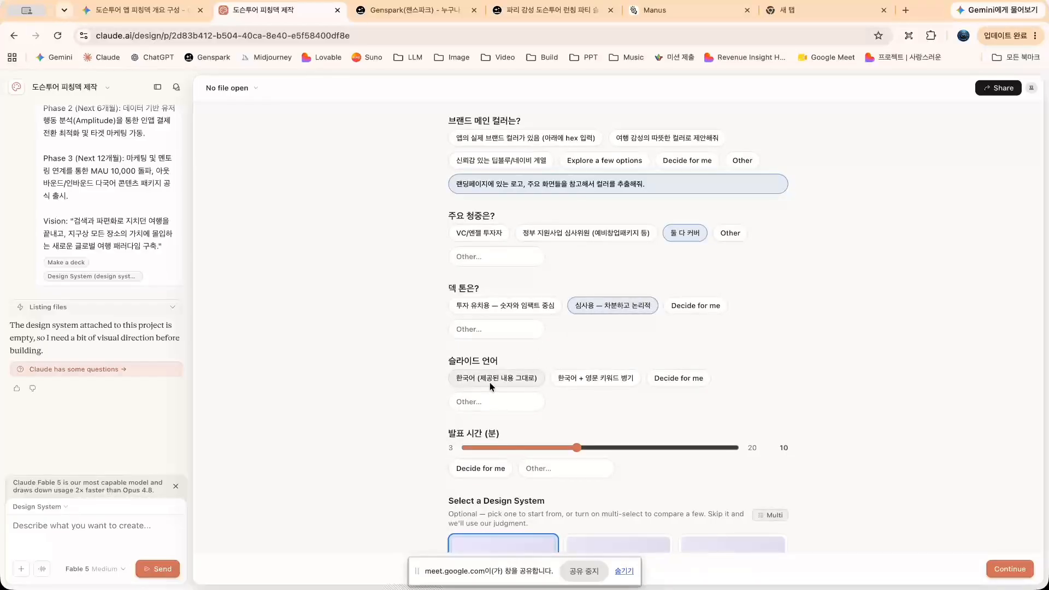
pyautogui.click(507, 379)
# Browse the design system choices to their last page and submit the questionnaire answers
pyautogui.scroll(-3, 507, 379)
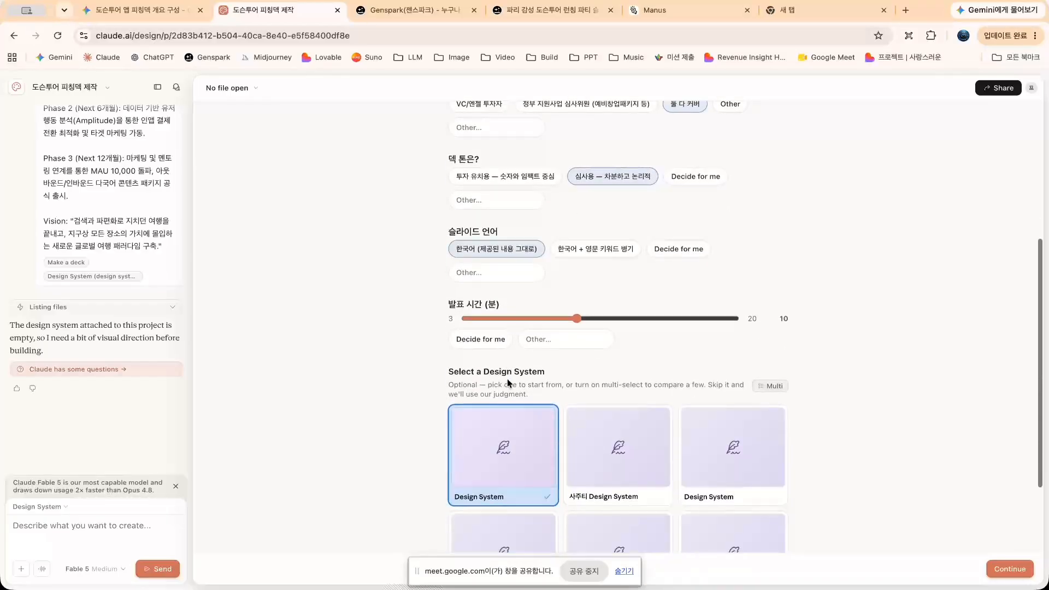
pyautogui.scroll(-3, 507, 381)
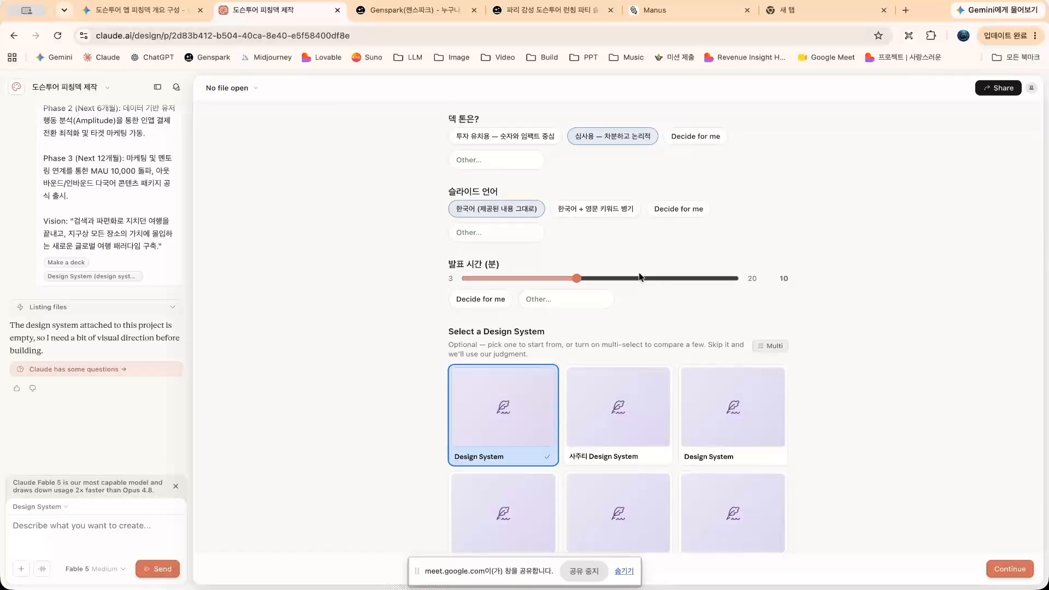
pyautogui.scroll(-2, 570, 407)
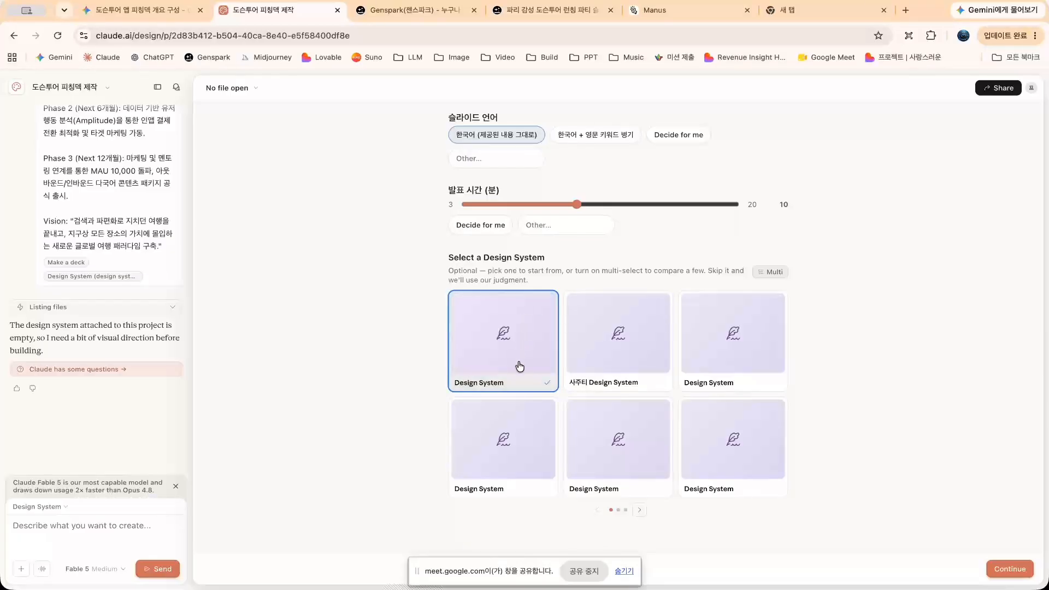
pyautogui.scroll(-1, 747, 353)
pyautogui.doubleClick(639, 510)
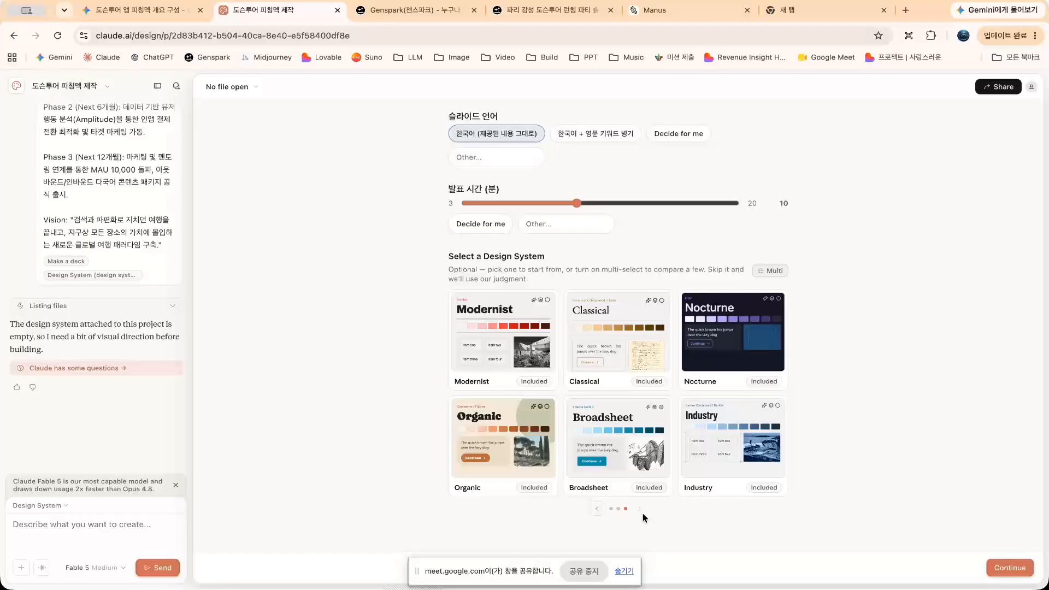
pyautogui.scroll(5, 782, 378)
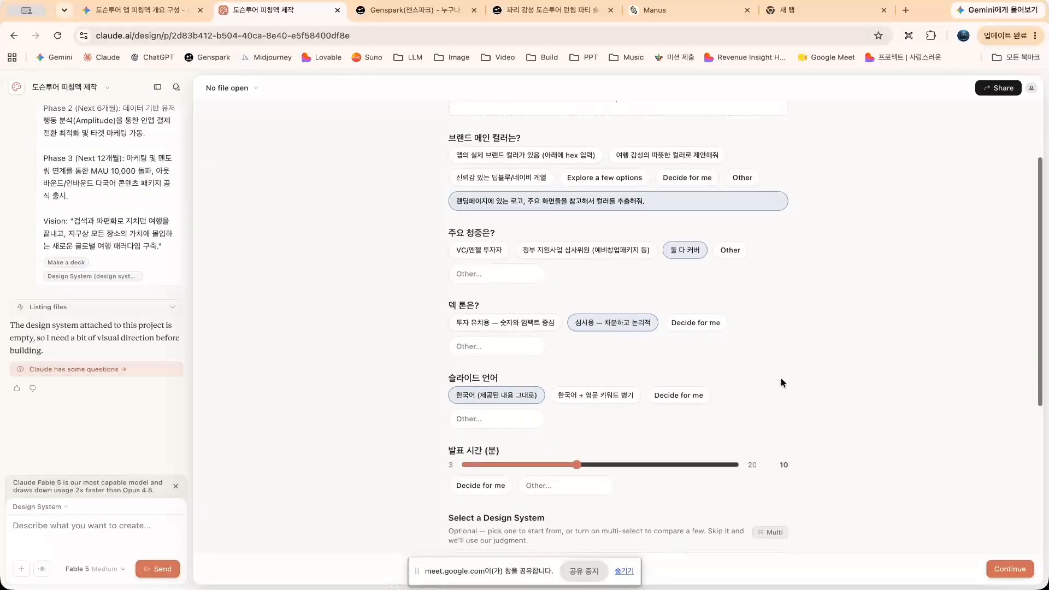
pyautogui.scroll(-5, 781, 383)
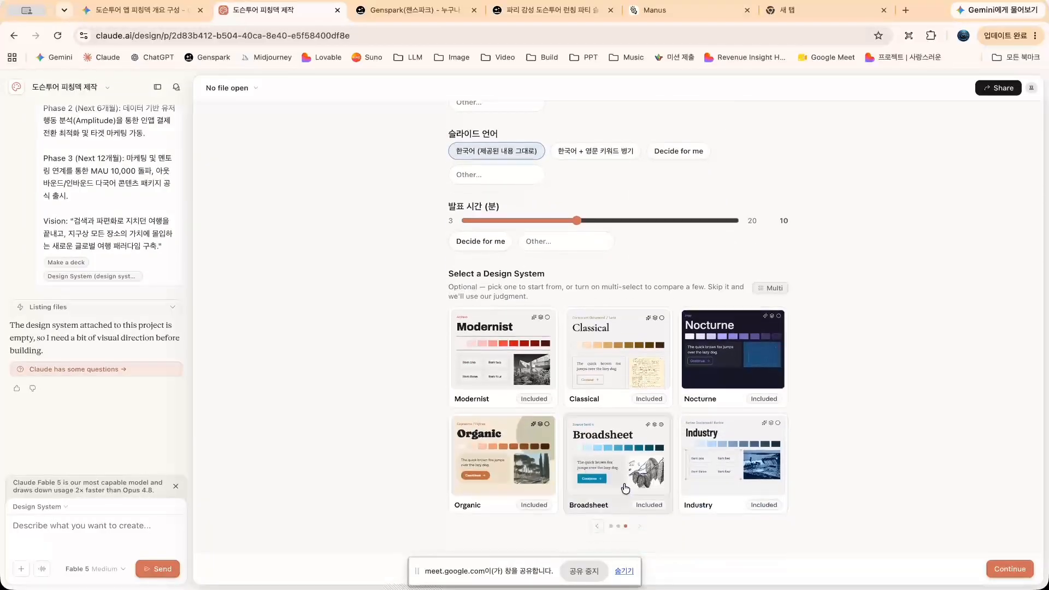
pyautogui.click(1011, 575)
pyautogui.click(626, 573)
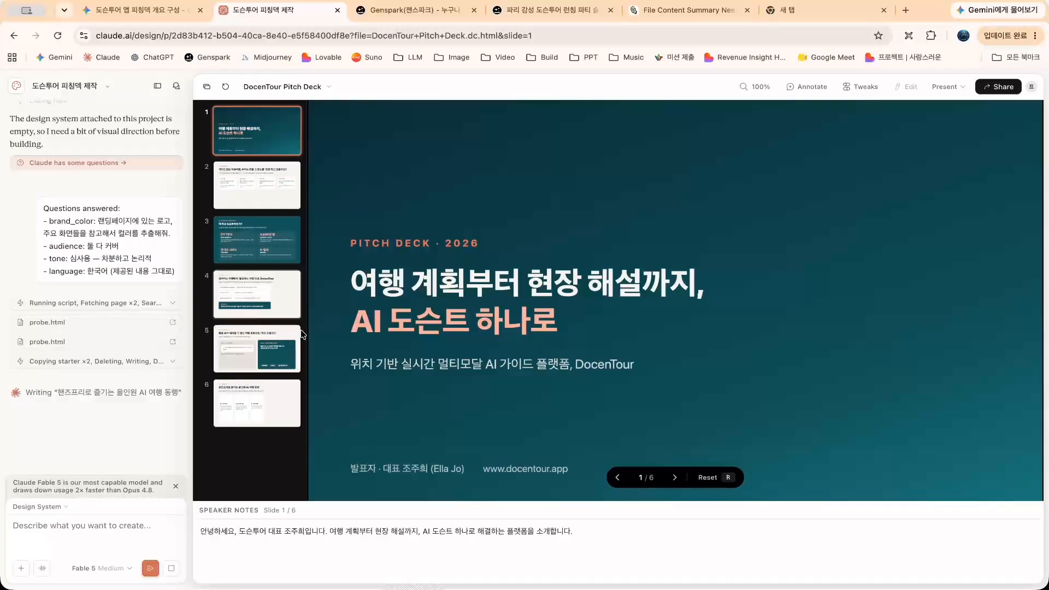
# Preview slides 2 to 6 of the DocenTour Pitch Deck while it is still being generated
pyautogui.click(267, 200)
pyautogui.click(262, 239)
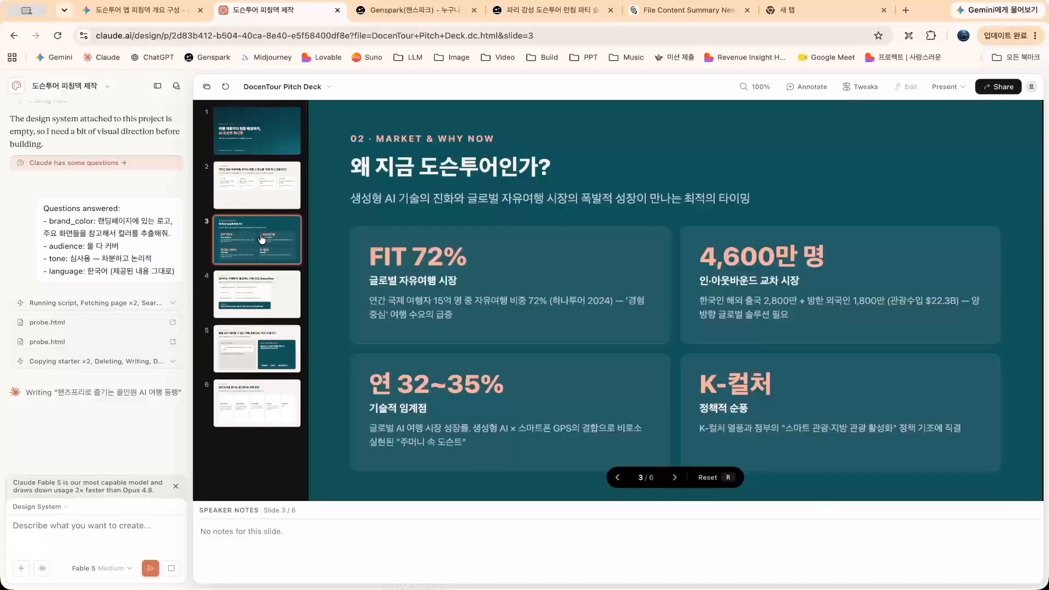
pyautogui.click(263, 298)
pyautogui.click(258, 363)
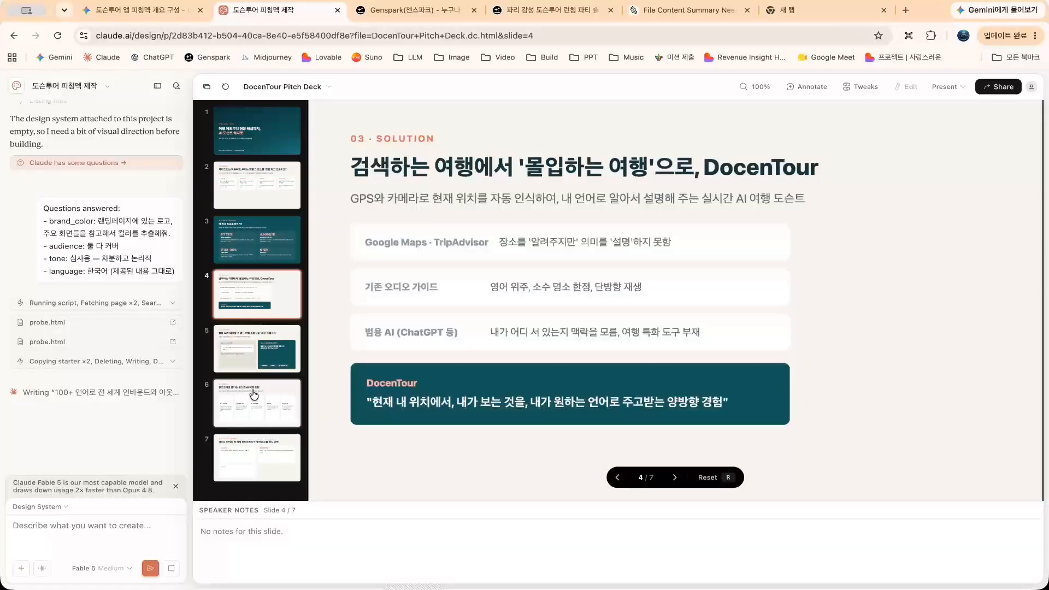
pyautogui.click(256, 372)
pyautogui.click(255, 394)
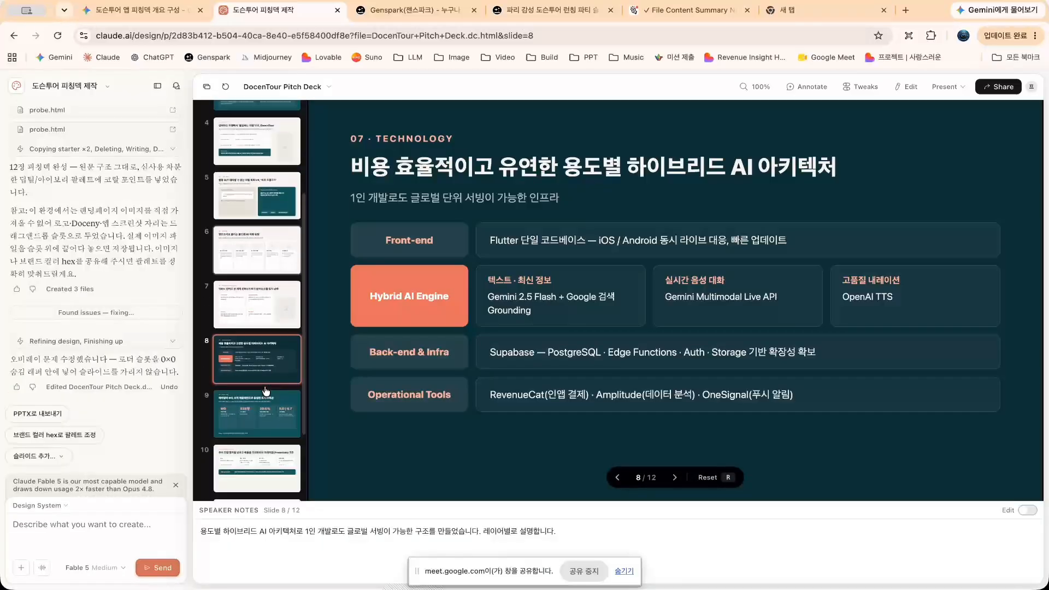
# Review the finished deck from the cover to the Product slide and check the file browser of its "도슨트 채팅" image placeholder
pyautogui.scroll(3, 266, 391)
pyautogui.click(276, 151)
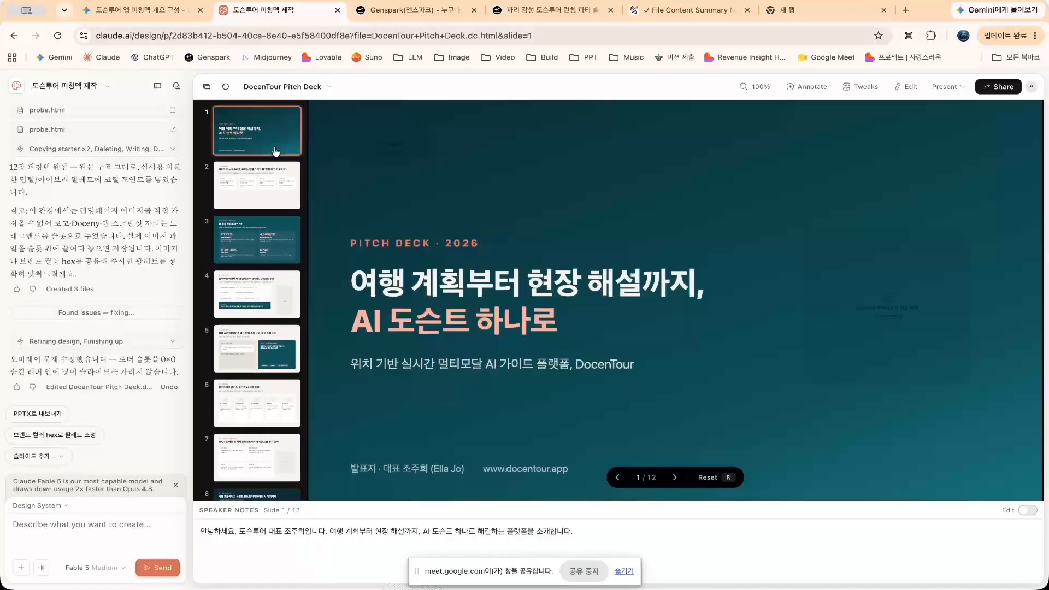
pyautogui.press('Right')
pyautogui.press('Right')
pyautogui.press('Right')
pyautogui.press('Right')
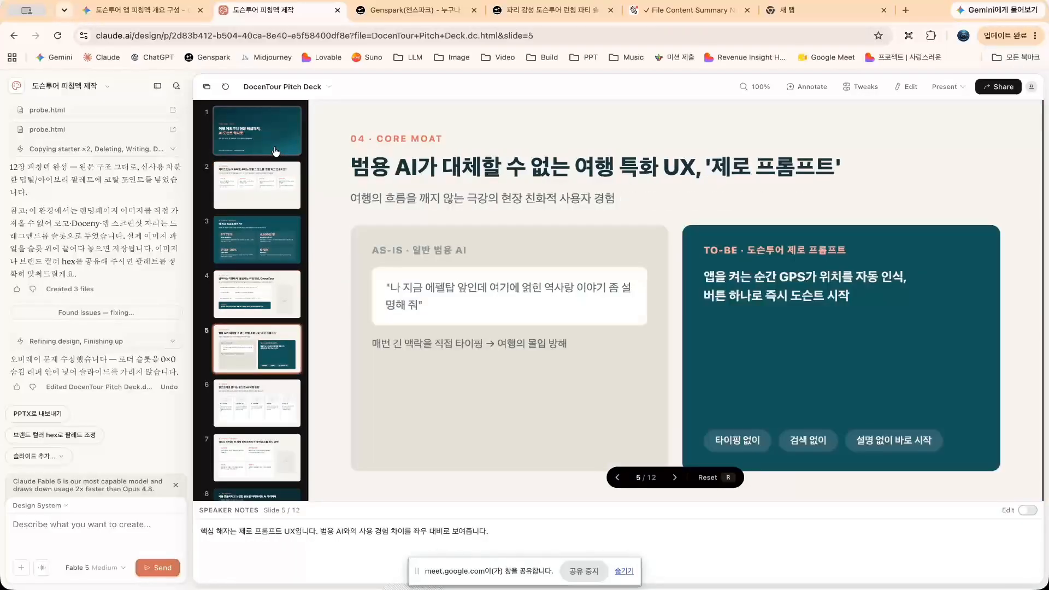
pyautogui.press('Right')
pyautogui.press('Right')
pyautogui.press('Left')
pyautogui.click(412, 261)
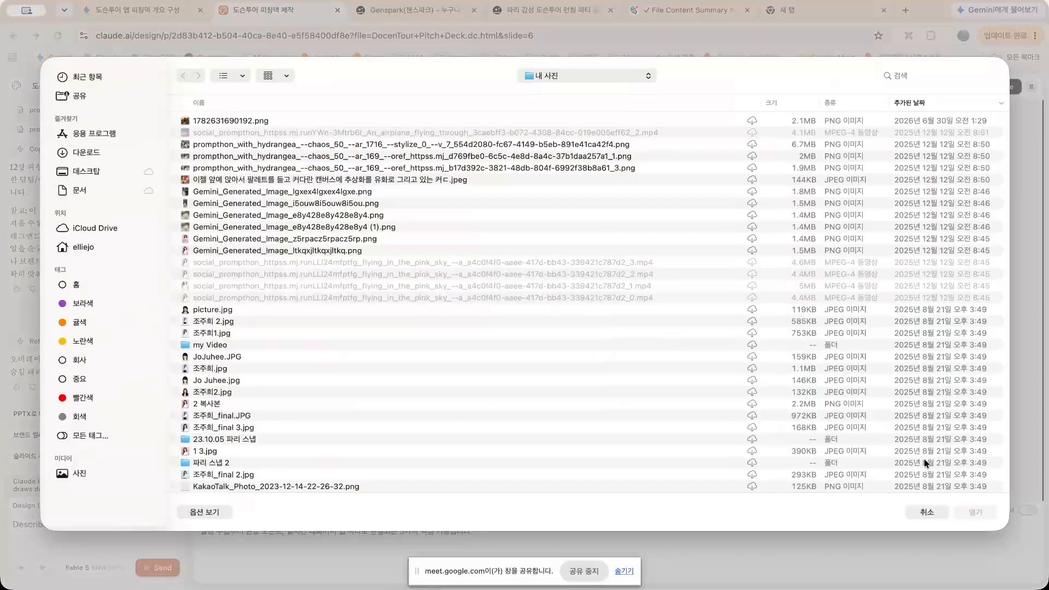
pyautogui.click(925, 511)
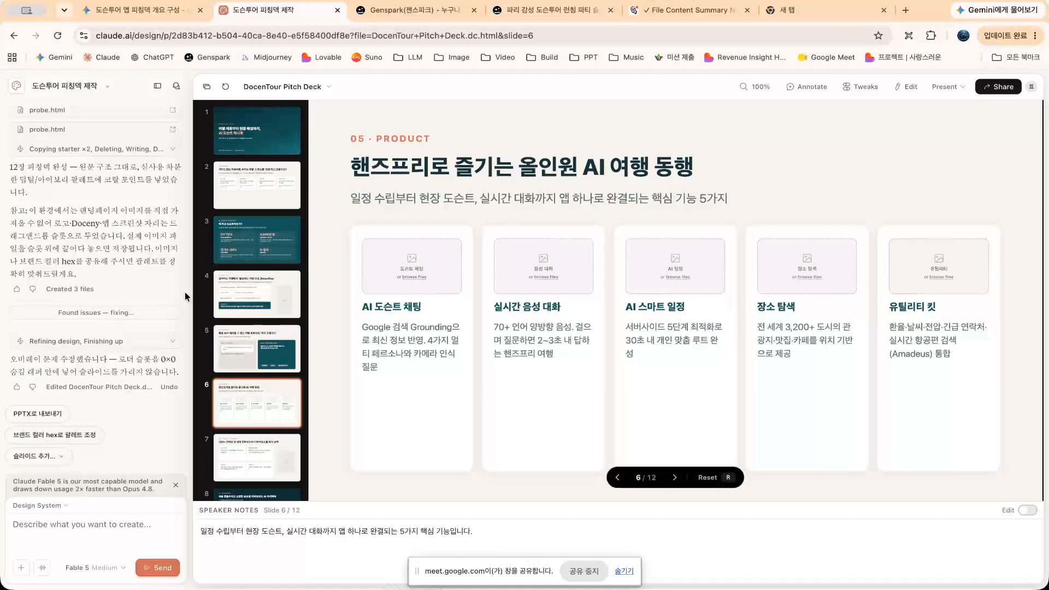
# Review the remaining slides from Scalability & Brand through Vision & Roadmap
pyautogui.scroll(-5, 247, 416)
pyautogui.click(262, 324)
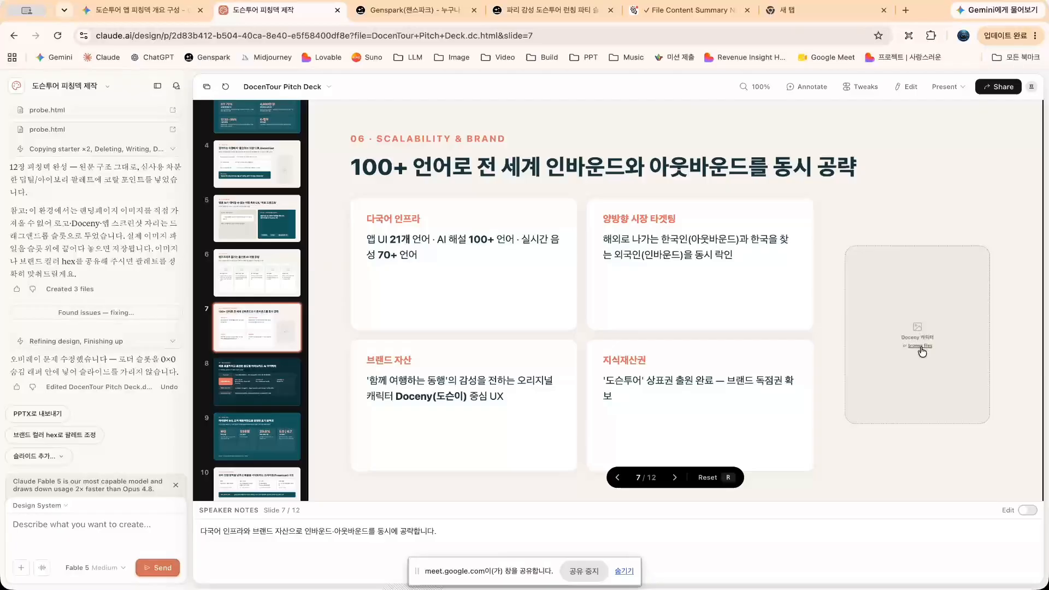
pyautogui.click(264, 386)
pyautogui.press('Right')
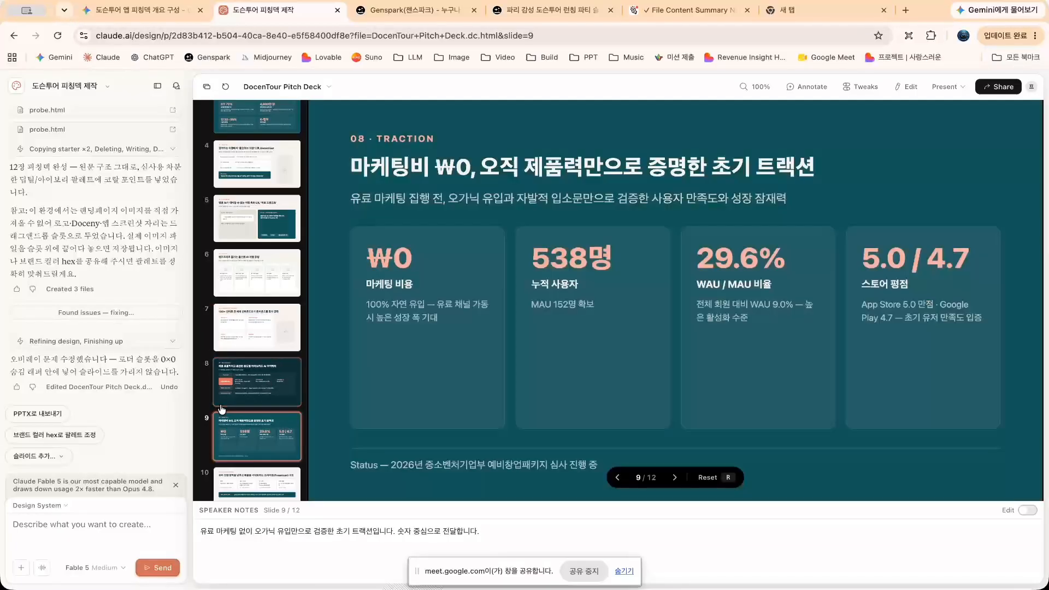
pyautogui.press('Right')
pyautogui.press('Right')
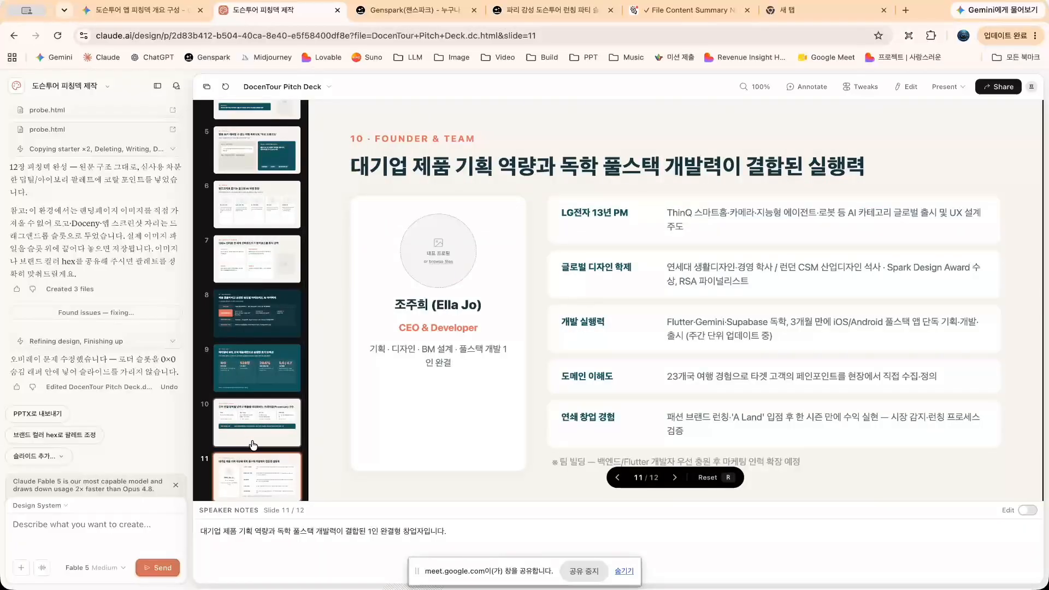
pyautogui.press('Right')
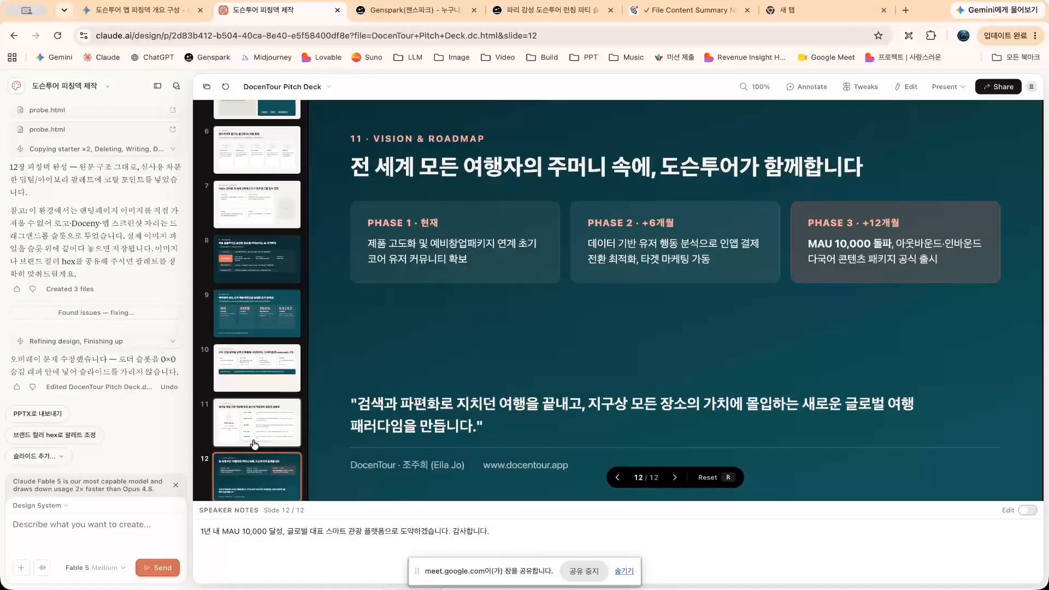
# Skim the thumbnails of the whole deck and open the Solution slide
pyautogui.scroll(5, 255, 444)
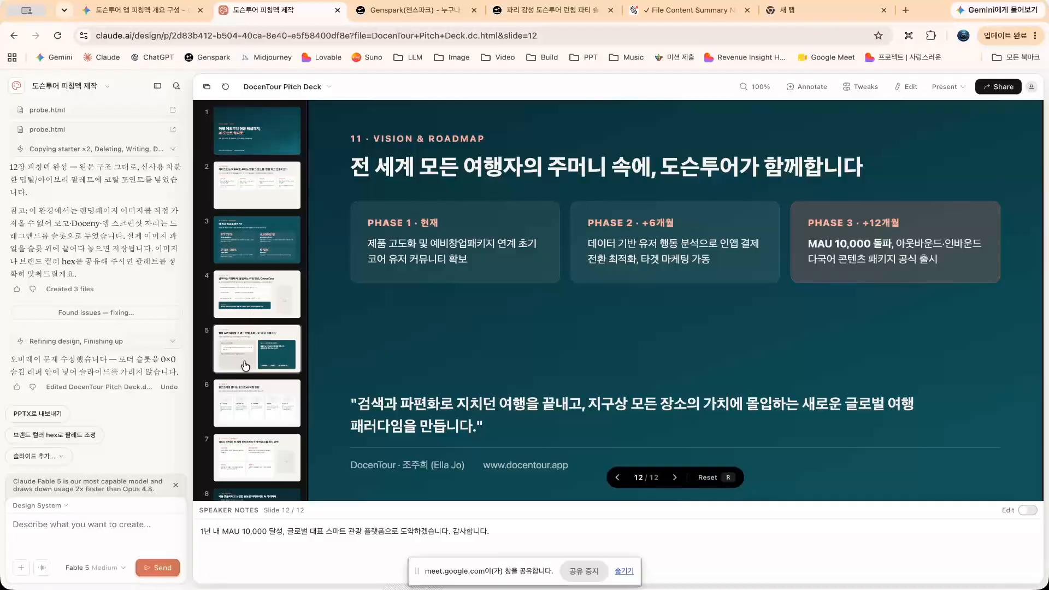
pyautogui.scroll(-5, 248, 350)
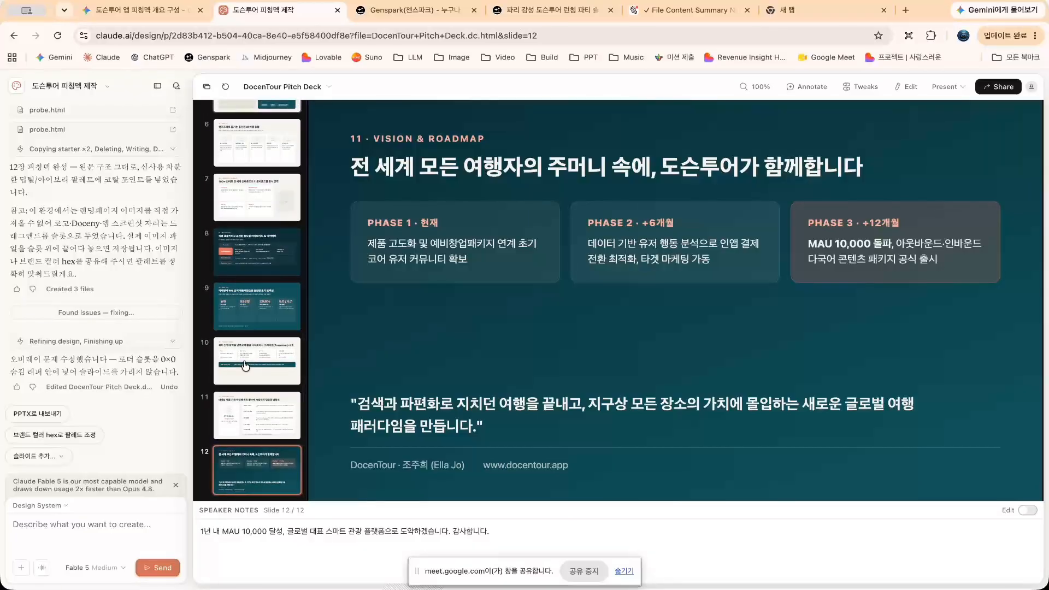
pyautogui.scroll(5, 248, 358)
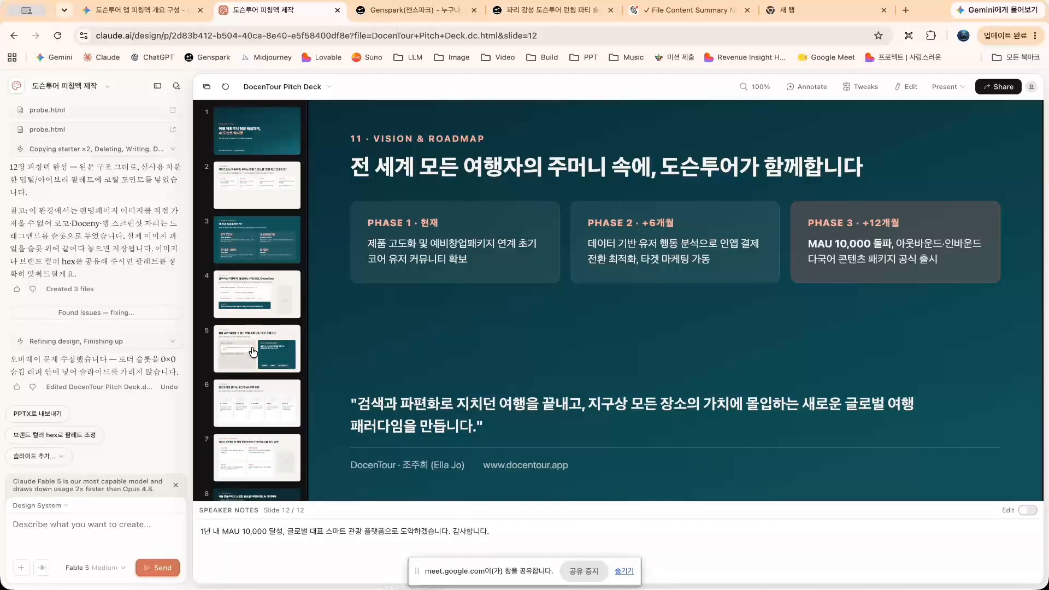
pyautogui.click(273, 289)
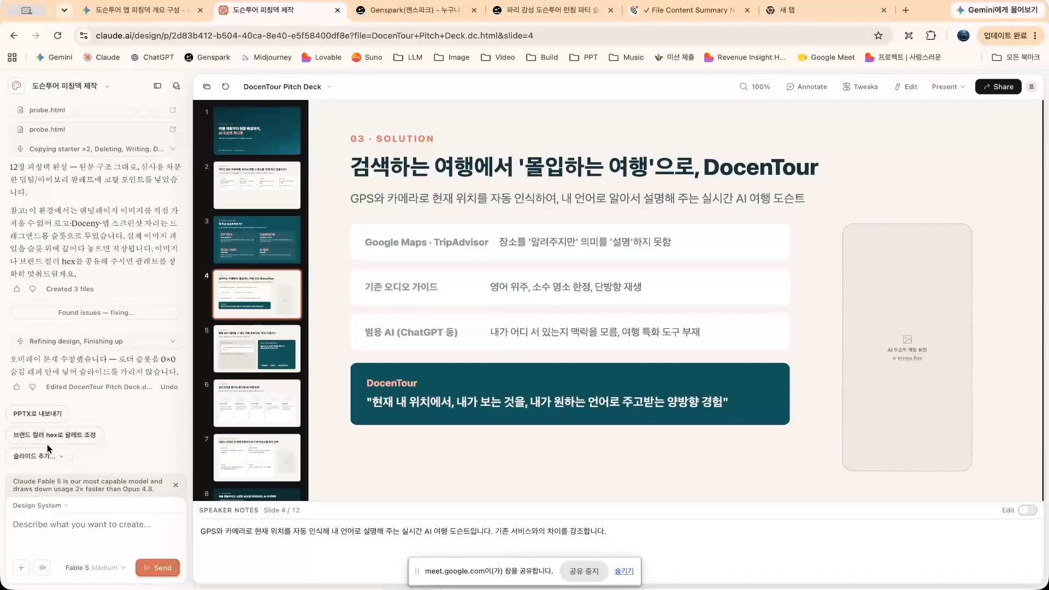
# Write a request in the chat for a dark navy and blue theme: "전체적인 테마 컬러를 변경해줘. 다크 네이비, 블루 톤으로 했으면 좋"
pyautogui.click(57, 540)
pyautogui.write('전체적')
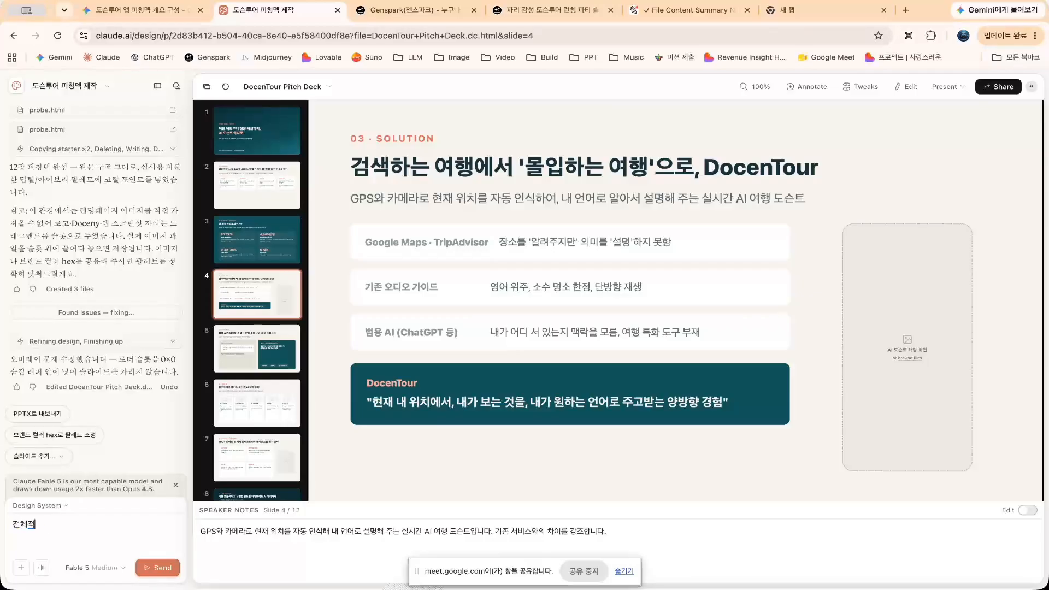
pyautogui.write('인 케')
pyautogui.press('BackSpace')
pyautogui.press('BackSpace')
pyautogui.press('BackSpace')
pyautogui.write('테마 컬러를')
pyautogui.write(' 변경해줘')
pyautogui.write('. ㄴ')
pyautogui.press('BackSpace')
pyautogui.write('다크 네이비, 블류')
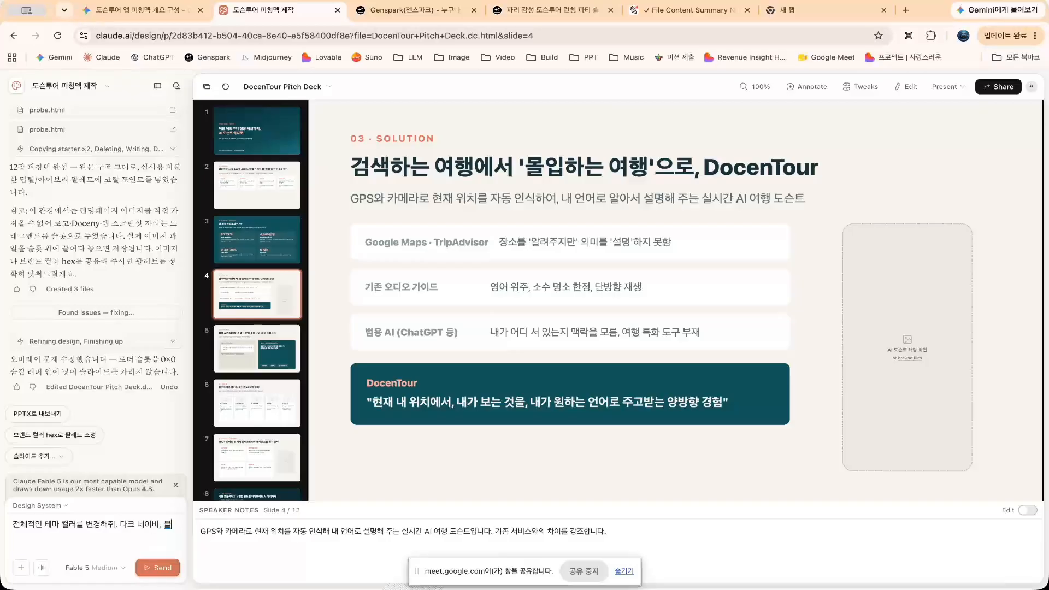
pyautogui.press('BackSpace')
pyautogui.write('루 톤으로 했으면 좋')
pyautogui.write('겠고, 구체적이')
pyautogui.press('BackSpace')
pyautogui.press('BackSpace')
pyautogui.press('BackSpace')
pyautogui.press('BackSpace')
pyautogui.write('로코')
pyautogui.write('앱 심볼으')
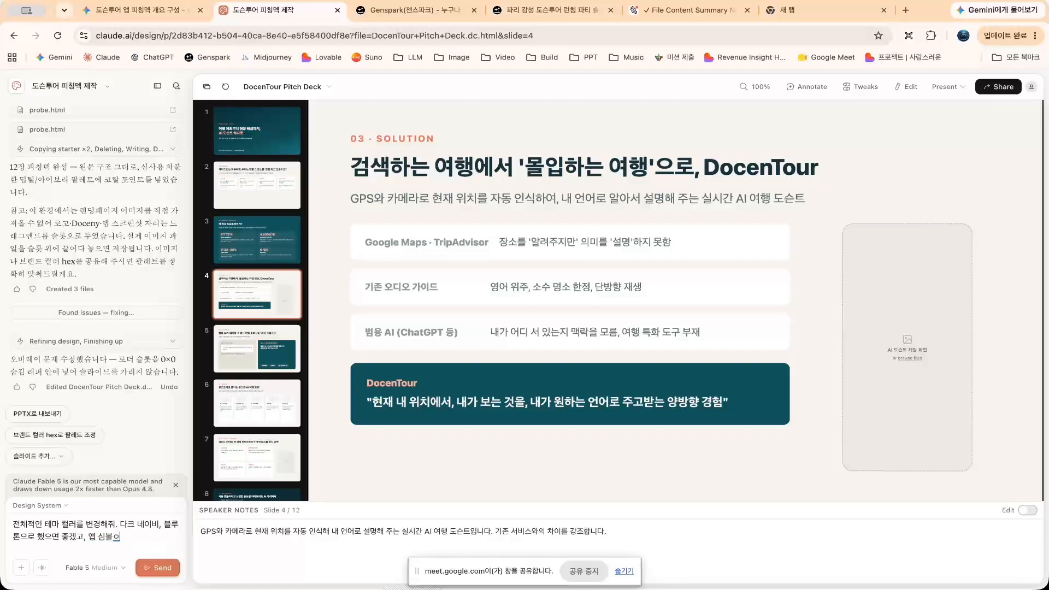
pyautogui.write(' 적절한 위치에 넣어줘.')
pyautogui.write('컬러와 심볼 이미지는 www.docentour.app 여기서 찾으면 돼.')
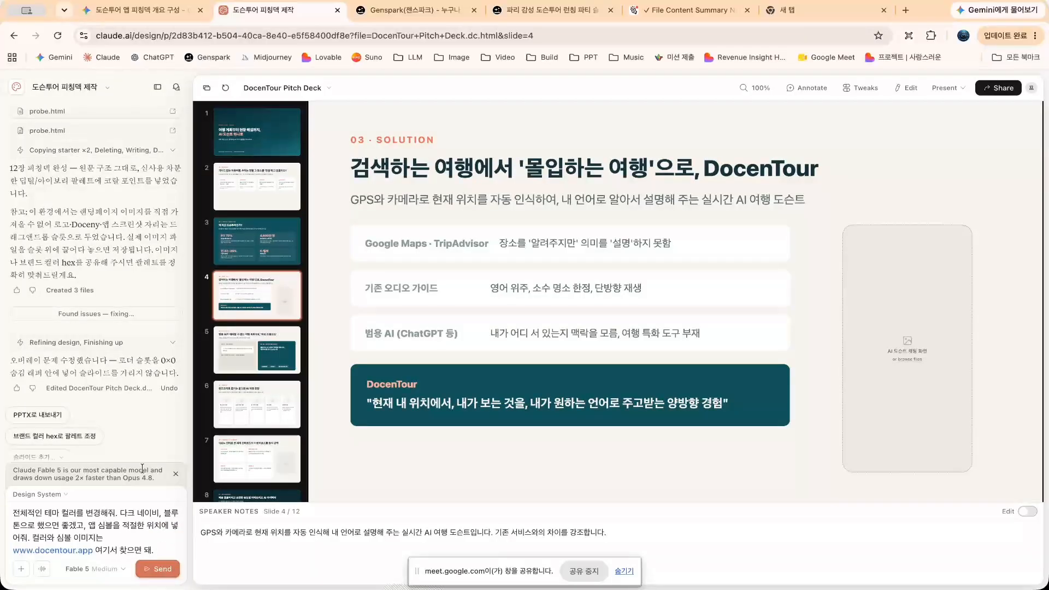
pyautogui.click(169, 570)
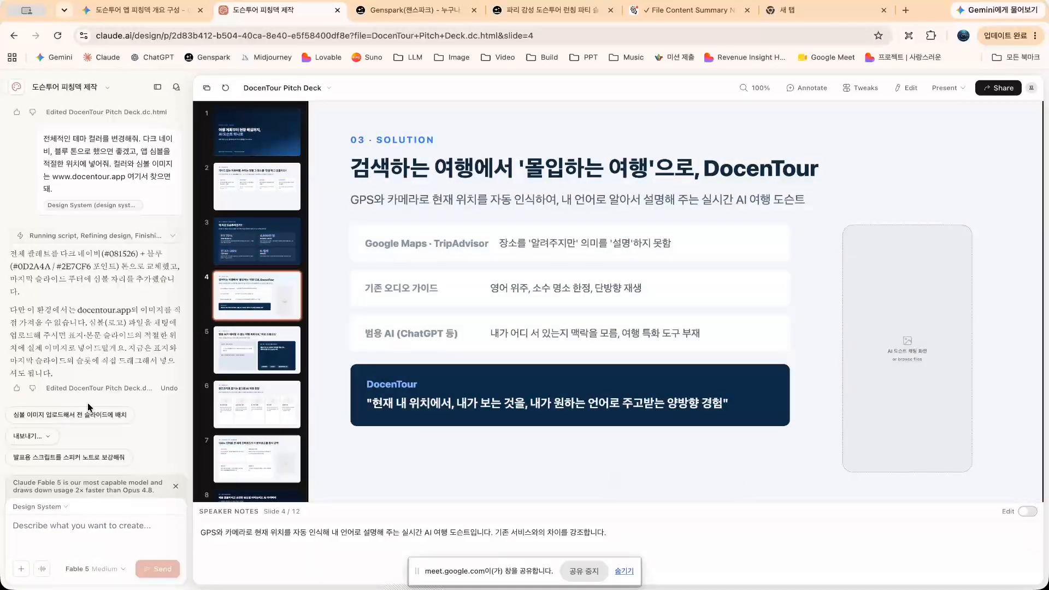
# Check the reply to the theme request and review the recoloured slides from the cover through slide 5
pyautogui.scroll(-1, 88, 405)
pyautogui.scroll(1, 88, 408)
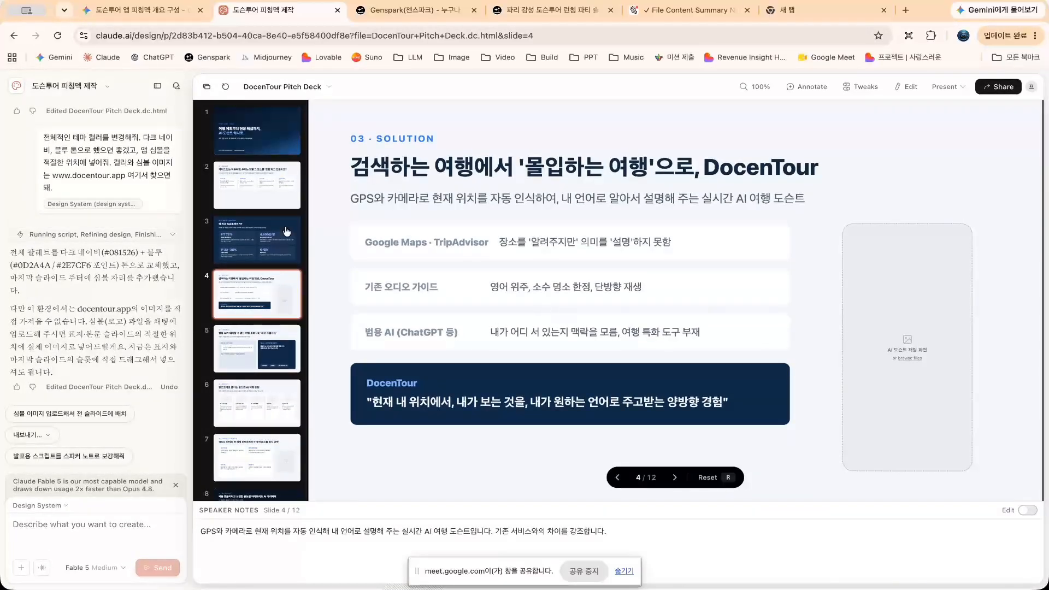
pyautogui.click(269, 143)
pyautogui.press('Right')
pyautogui.press('Right')
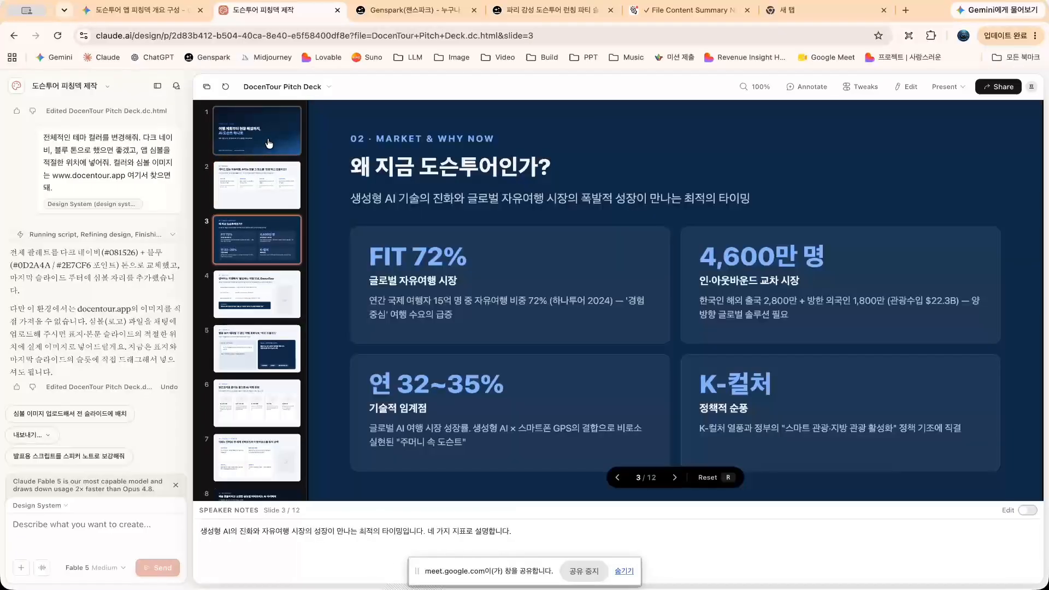
pyautogui.press('Right')
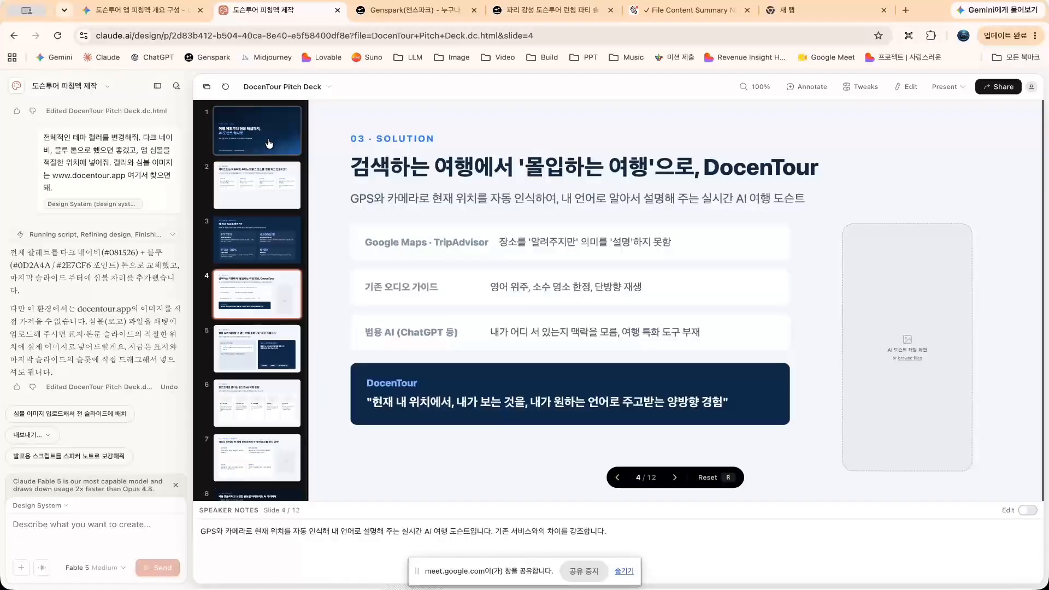
pyautogui.press('Right')
# Open docentour.app/pitchingdeck in the empty browser tab and hide the screen-sharing notice
pyautogui.click(824, 11)
pyautogui.click(763, 37)
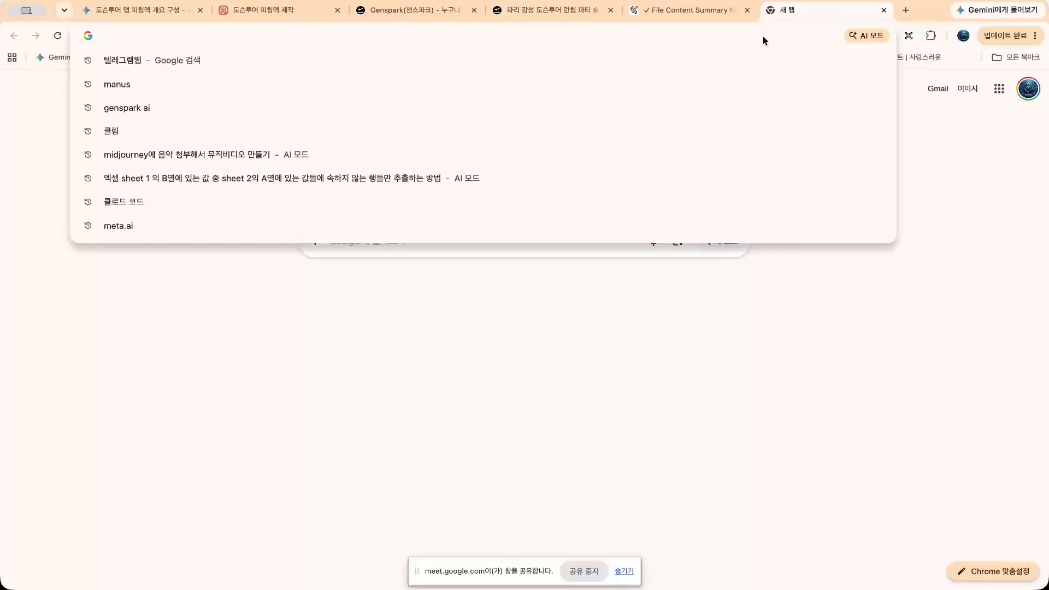
pyautogui.write('doc')
pyautogui.press('Return')
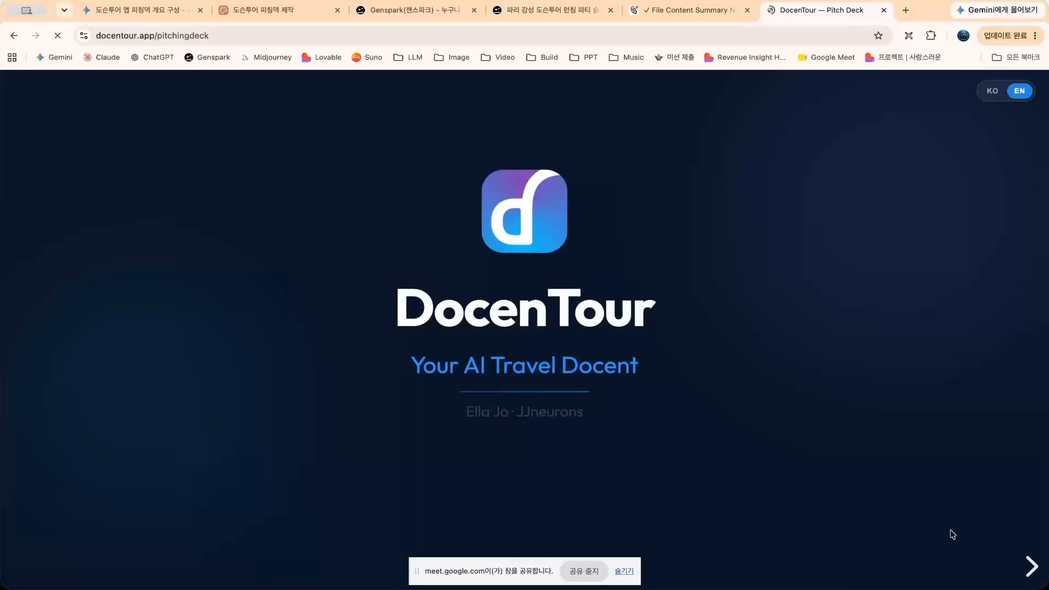
pyautogui.click(625, 571)
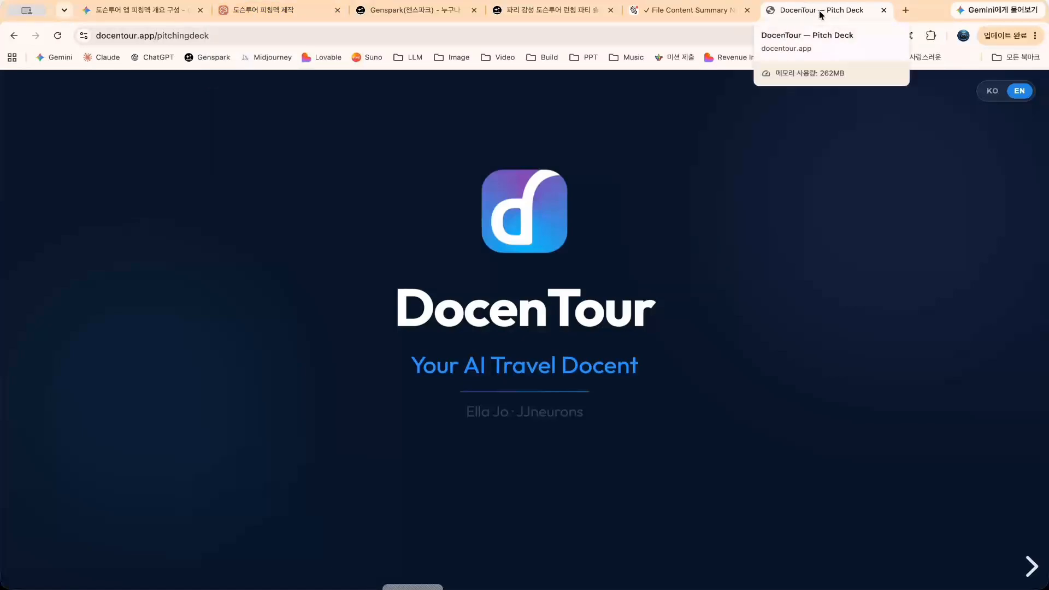
# Page through the existing English DocenTour pitch deck to its closing QR code slide and close its tab
pyautogui.click(1031, 567)
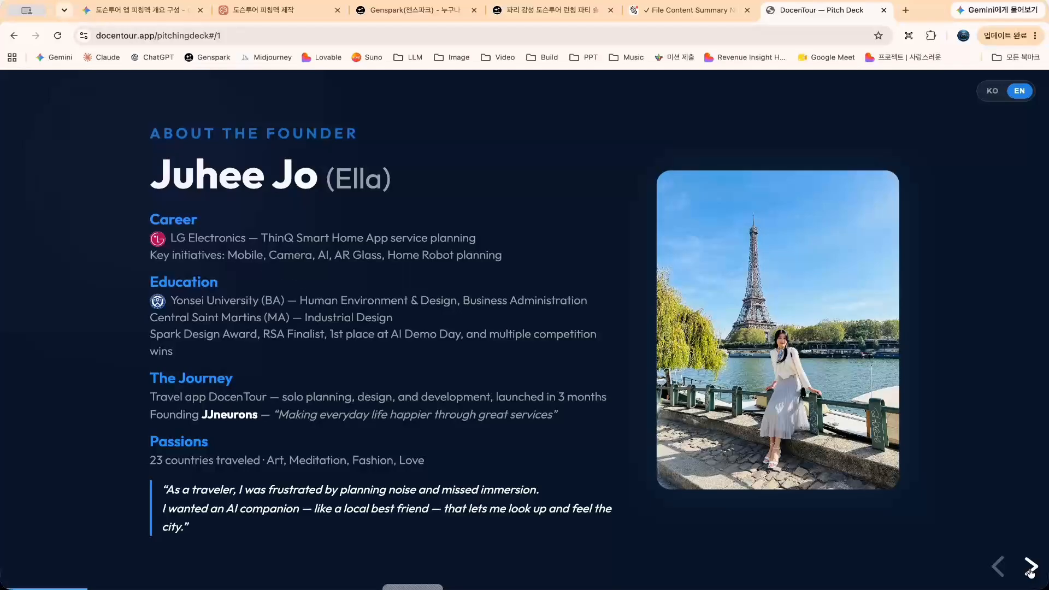
pyautogui.click(1031, 567)
pyautogui.click(1031, 567)
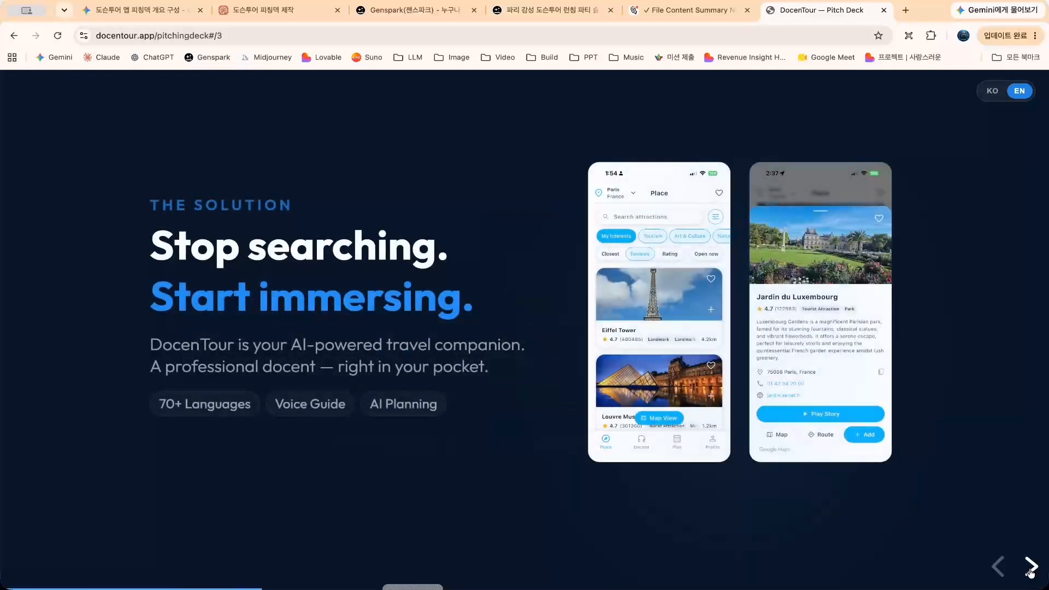
pyautogui.click(1031, 568)
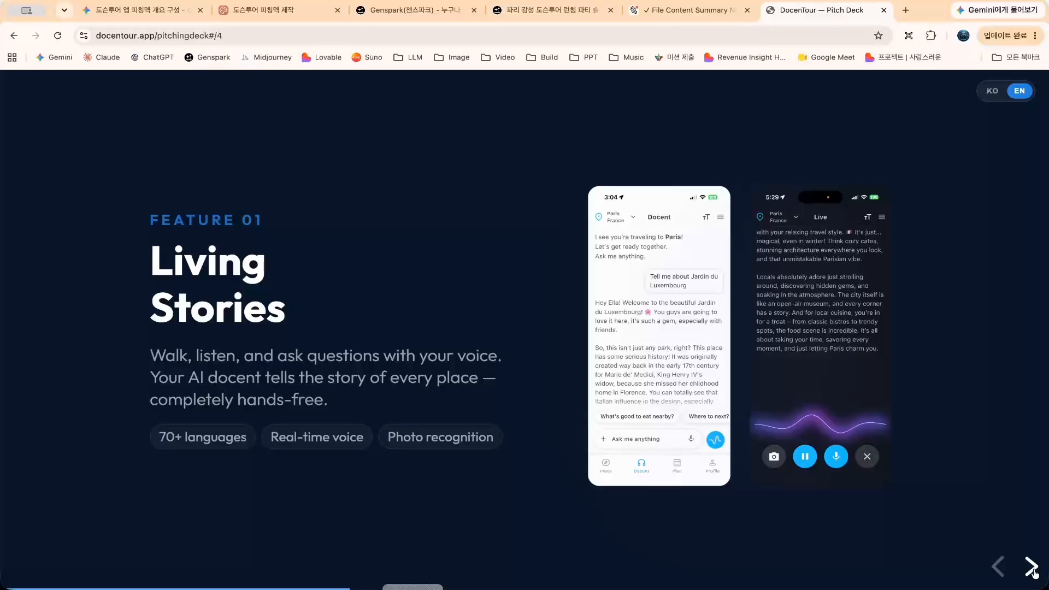
pyautogui.click(1031, 568)
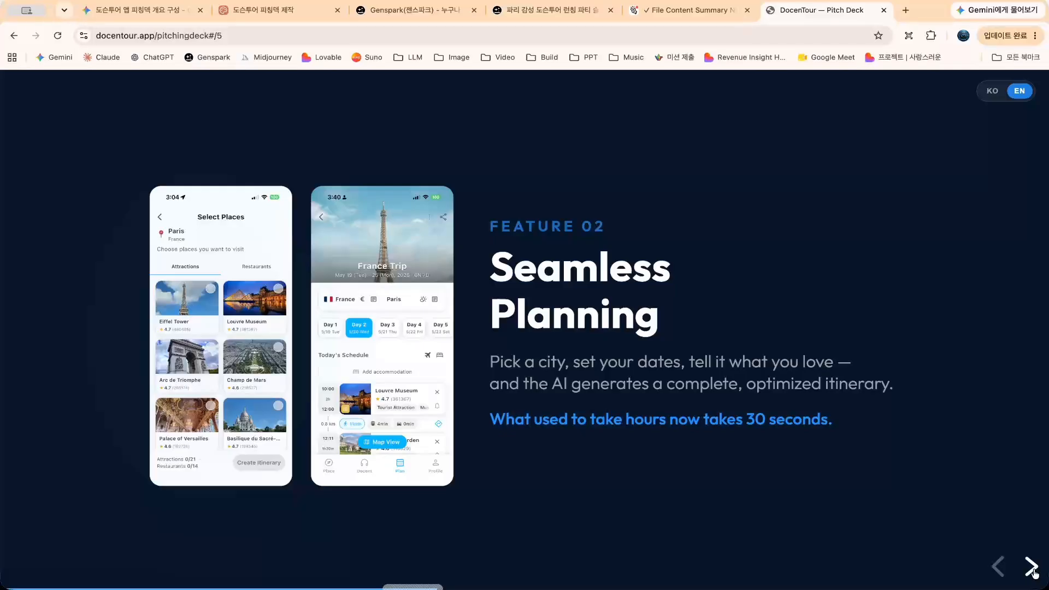
pyautogui.click(1031, 568)
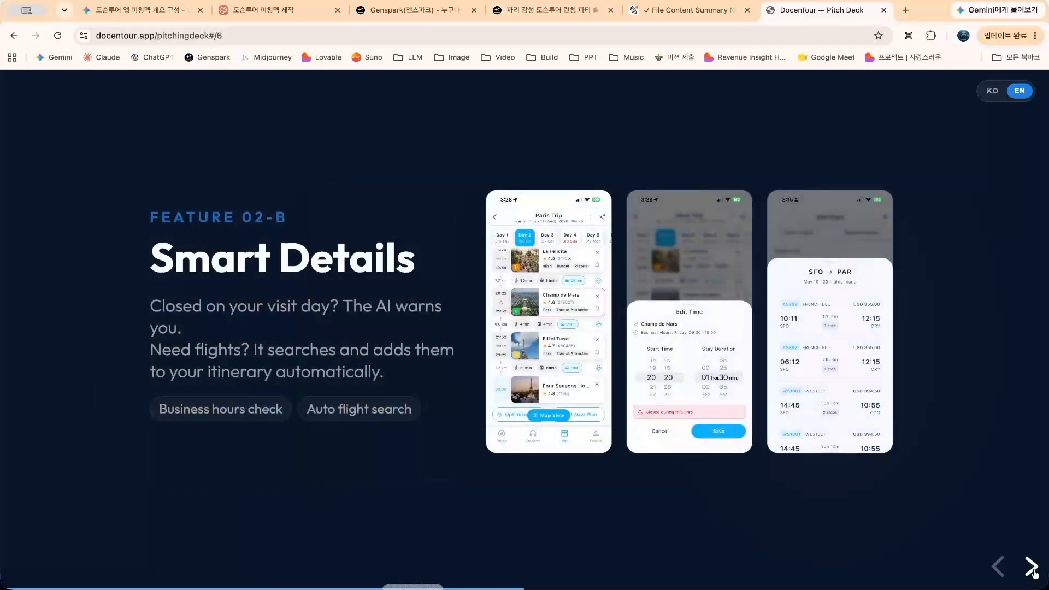
pyautogui.click(1031, 569)
pyautogui.click(1032, 568)
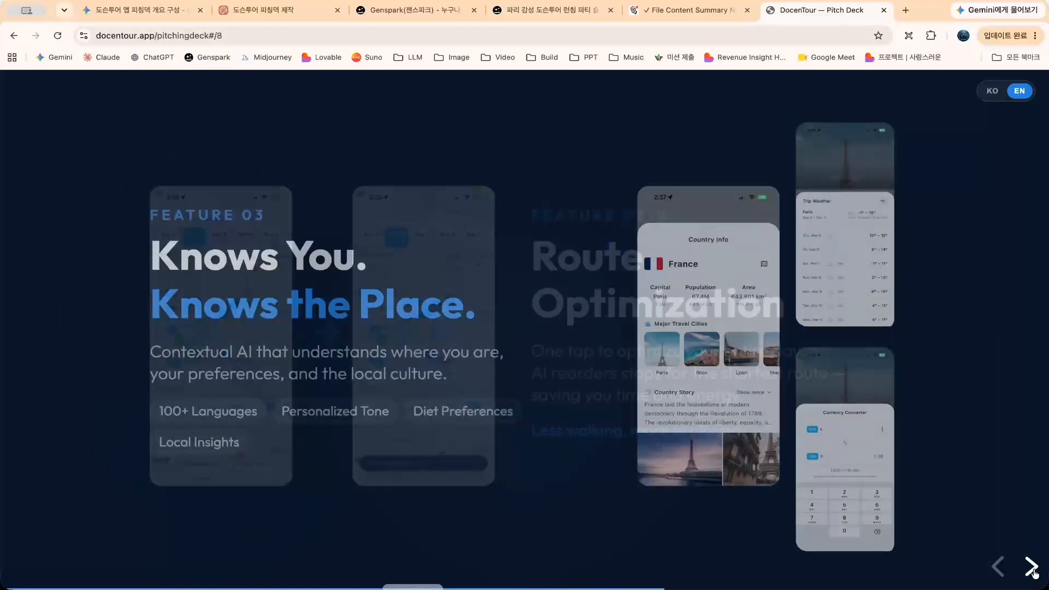
pyautogui.click(1031, 568)
pyautogui.click(1031, 568)
pyautogui.click(1031, 568)
pyautogui.click(1031, 568)
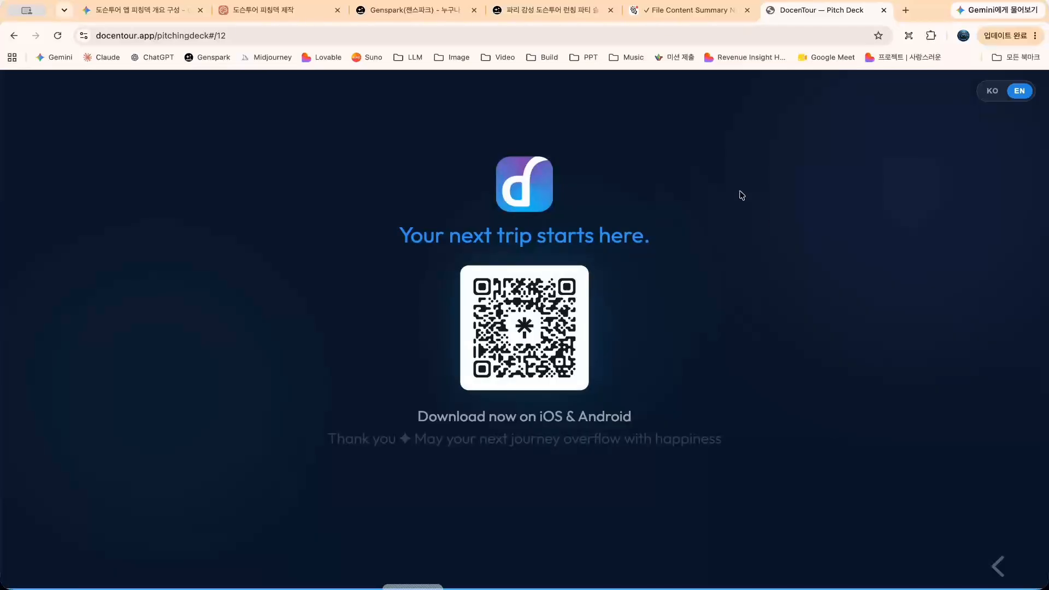
pyautogui.click(883, 10)
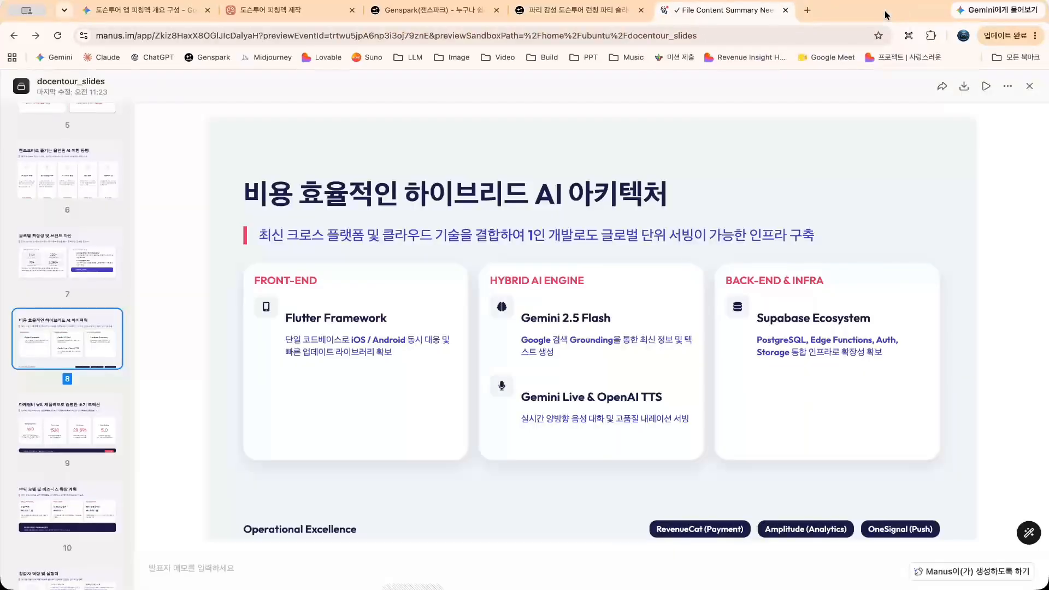
# Switch back to the Claude Design deck and go back through its slides to the cover
pyautogui.click(303, 5)
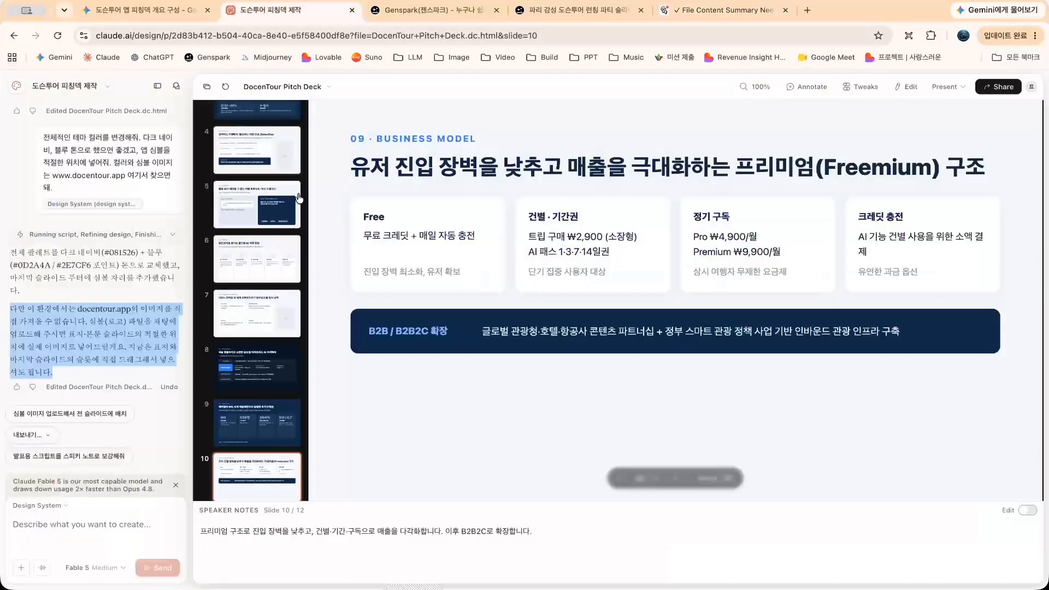
pyautogui.click(246, 197)
pyautogui.press('Up')
pyautogui.press('Up')
pyautogui.press('Up')
pyautogui.press('Up')
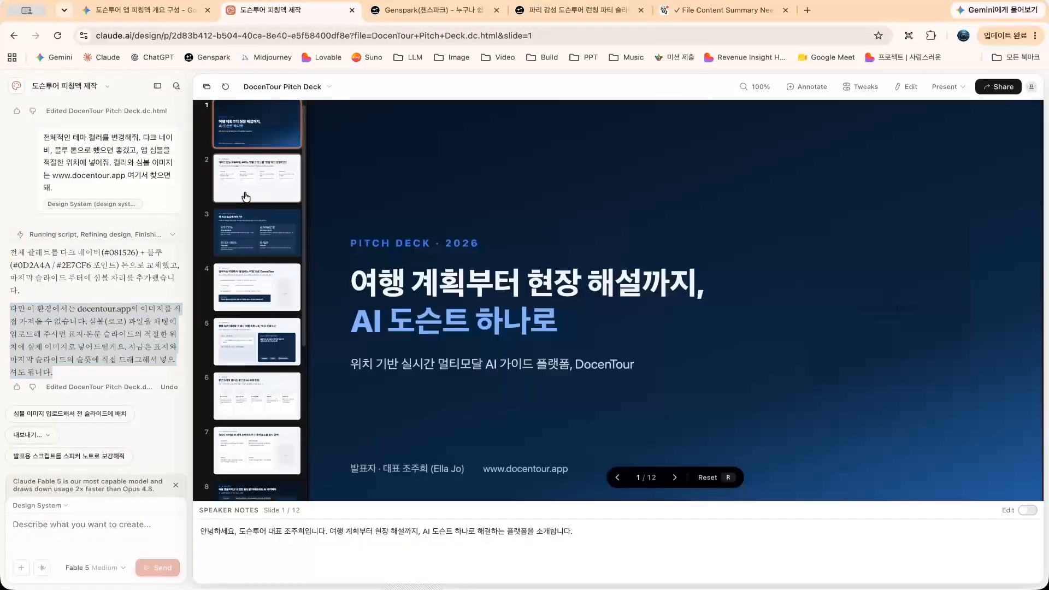
# Review the navy and blue deck slide by slide from the cover to Vision & Roadmap
pyautogui.press('Down')
pyautogui.press('Down')
pyautogui.press('Down')
pyautogui.press('Down')
pyautogui.press('Down')
pyautogui.press('Down')
pyautogui.press('Down')
pyautogui.press('Down')
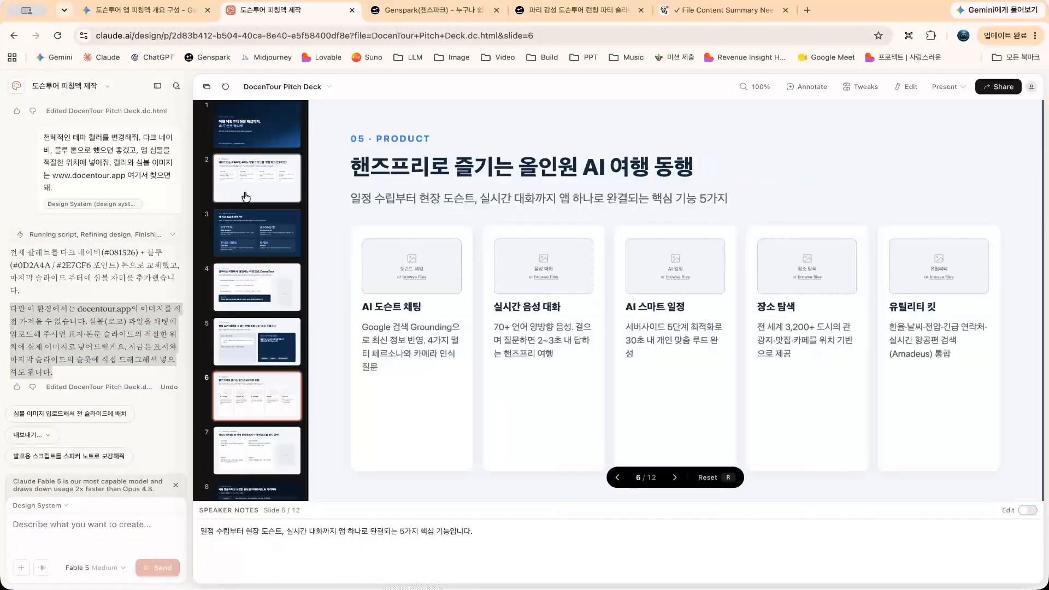
pyautogui.press('Down')
pyautogui.press('Down')
pyautogui.press('Down')
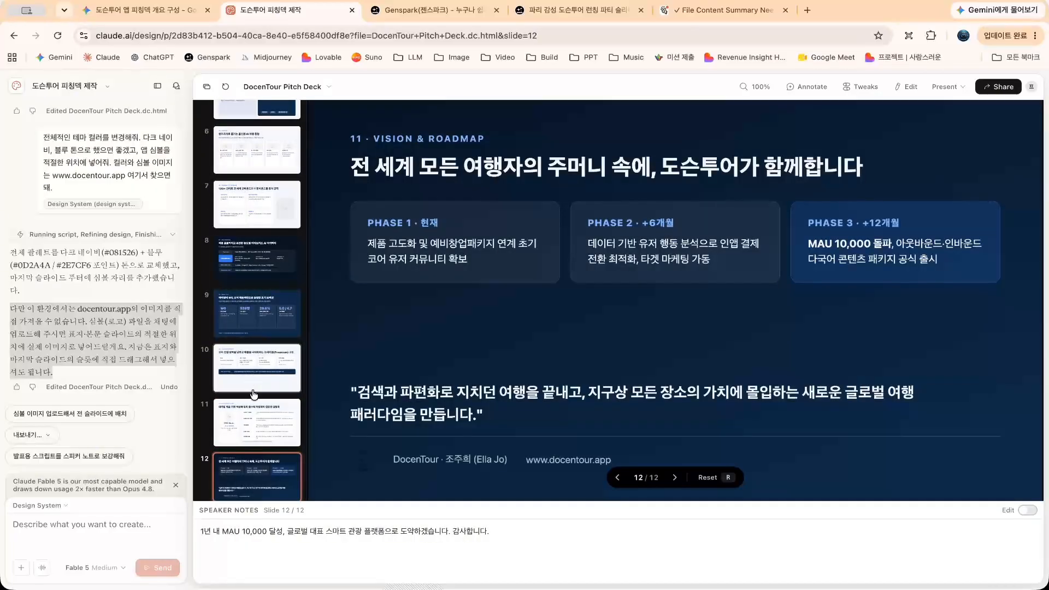
pyautogui.scroll(5, 254, 394)
pyautogui.click(60, 537)
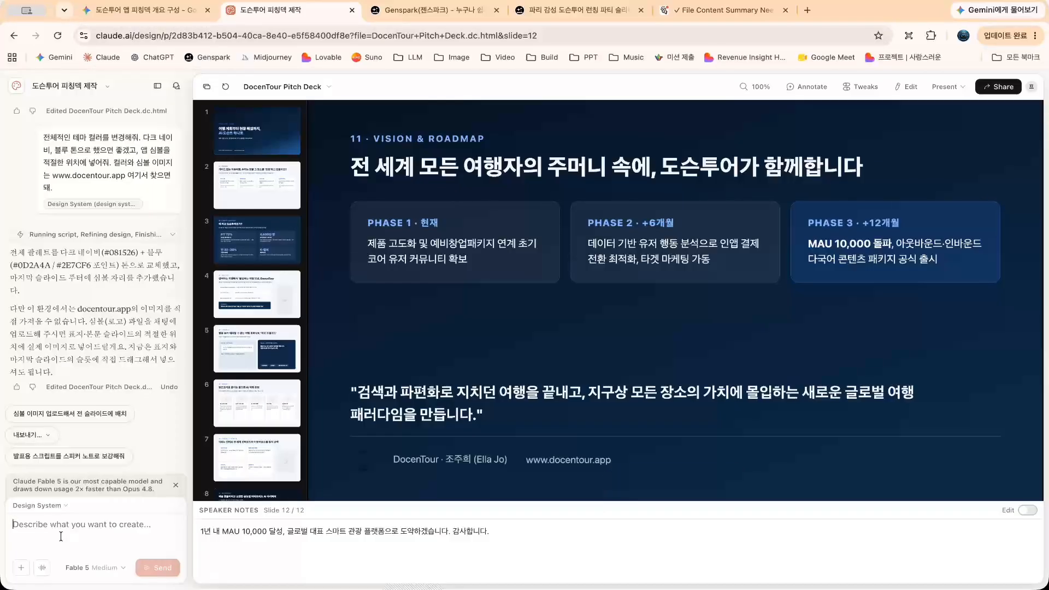
pyautogui.click(27, 570)
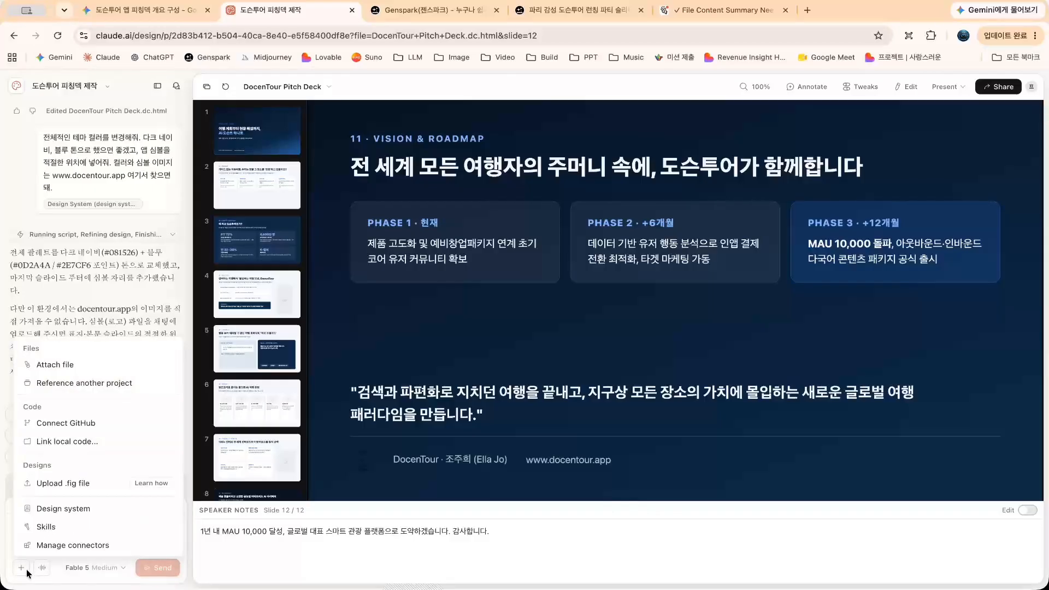
pyautogui.click(93, 326)
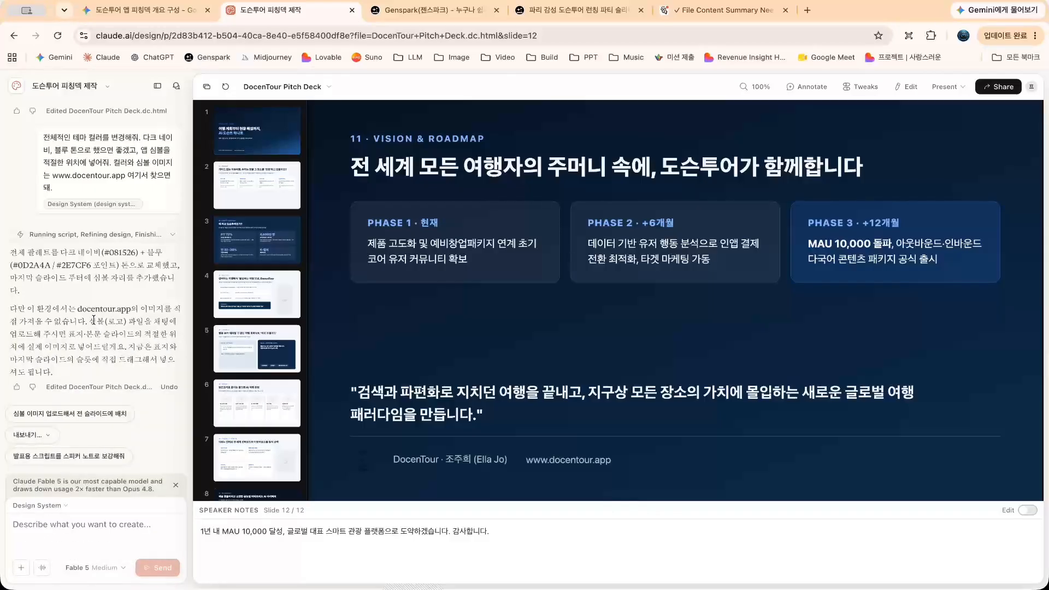
# Attach the DocenTour app symbol and the app screenshots to the Claude Design chat message
pyautogui.hotkey('ctrl', 'Up')
pyautogui.click(390, 140)
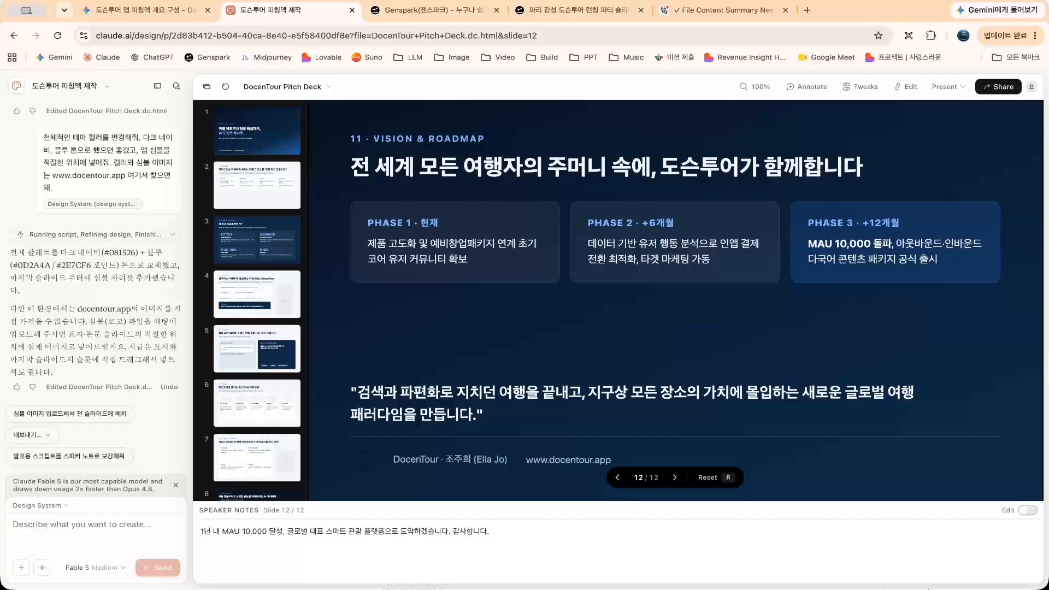
pyautogui.hotkey('ctrl', 'Up')
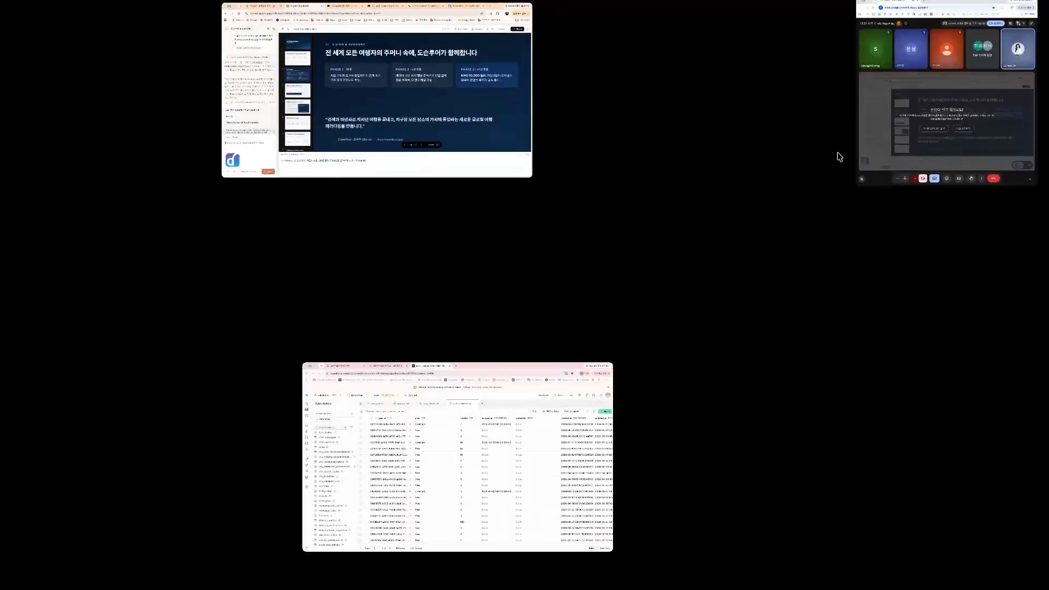
pyautogui.click(955, 417)
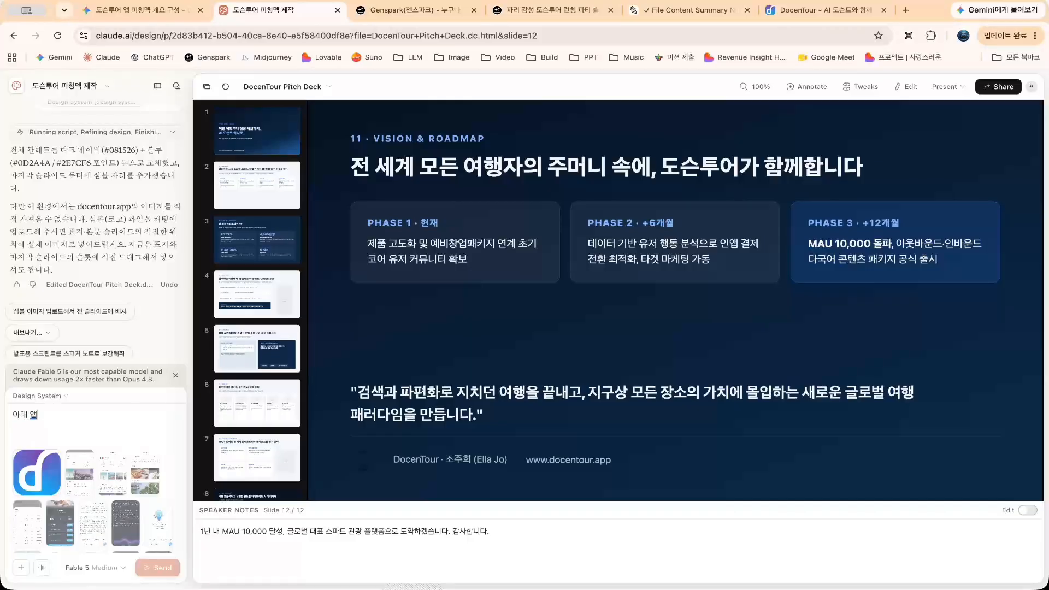
# Send a Korean message asking to improve the pitch deck with the app symbol and screenshots, placing each screenshot by its related feature description or page
pyautogui.write('볼고 스크린샷들을 활요')
pyautogui.write('해서 피칭디')
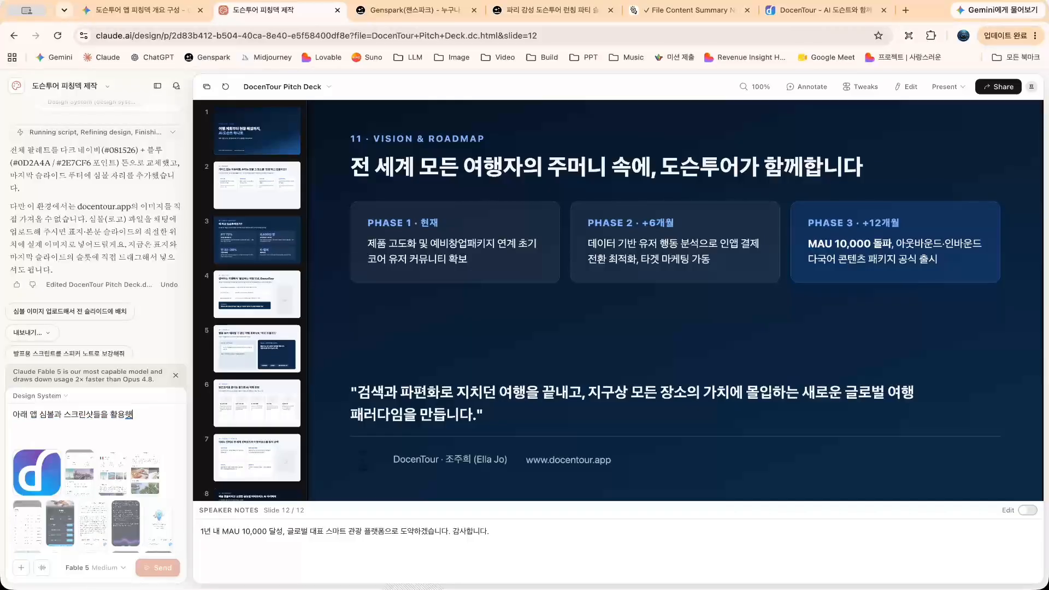
pyautogui.write('덱을 보완해줘. 스크린 샷의')
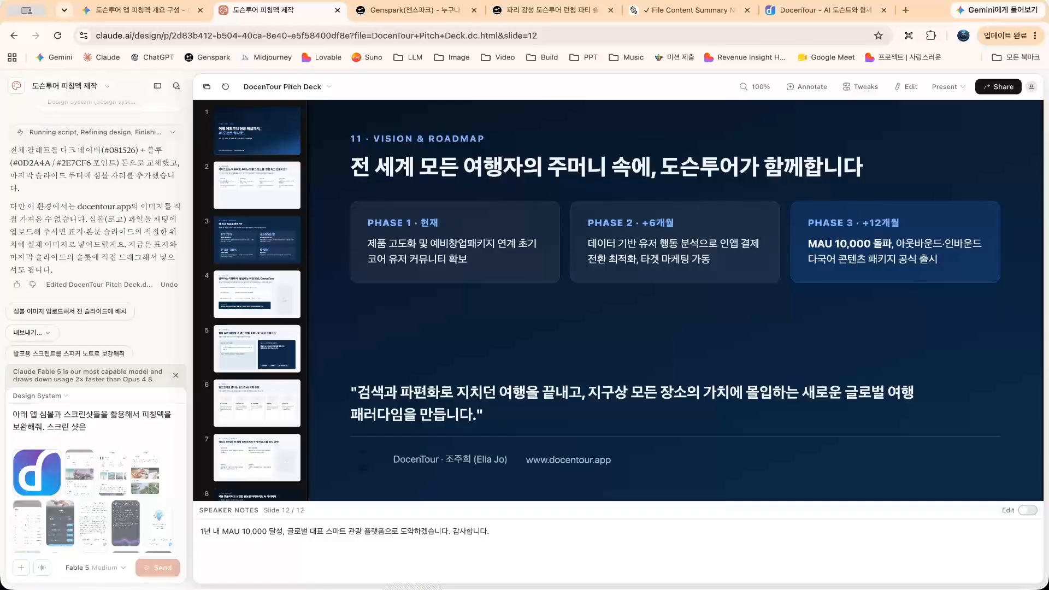
pyautogui.write(' 이미지 넴')
pyautogui.write('벼')
pyautogui.write('보고 관련이 있는 기능 설명 내용인')
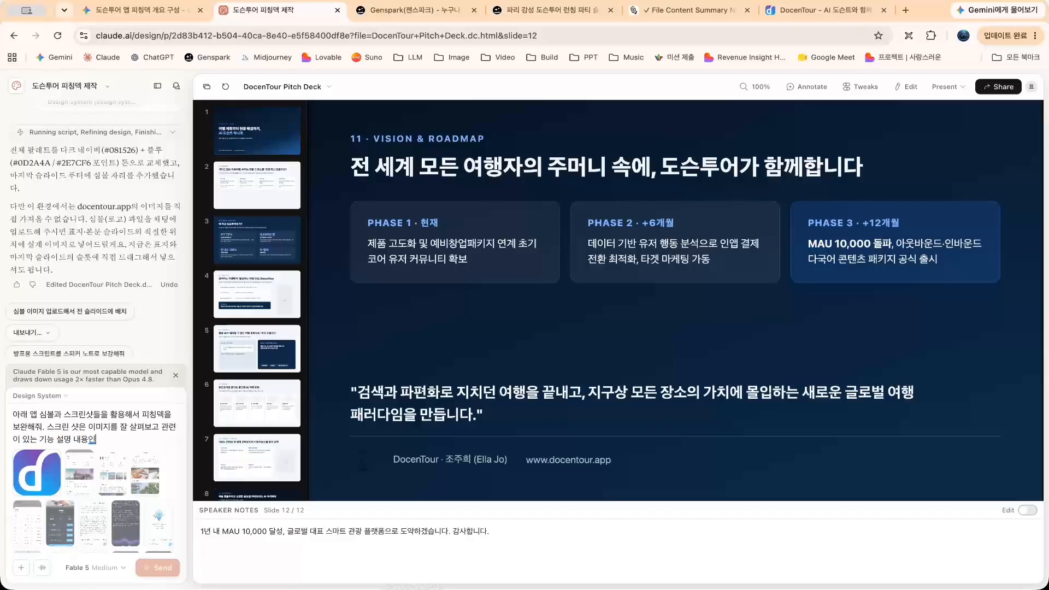
pyautogui.press('BackSpace')
pyautogui.write('이나 페이지에 넣으면 돼.')
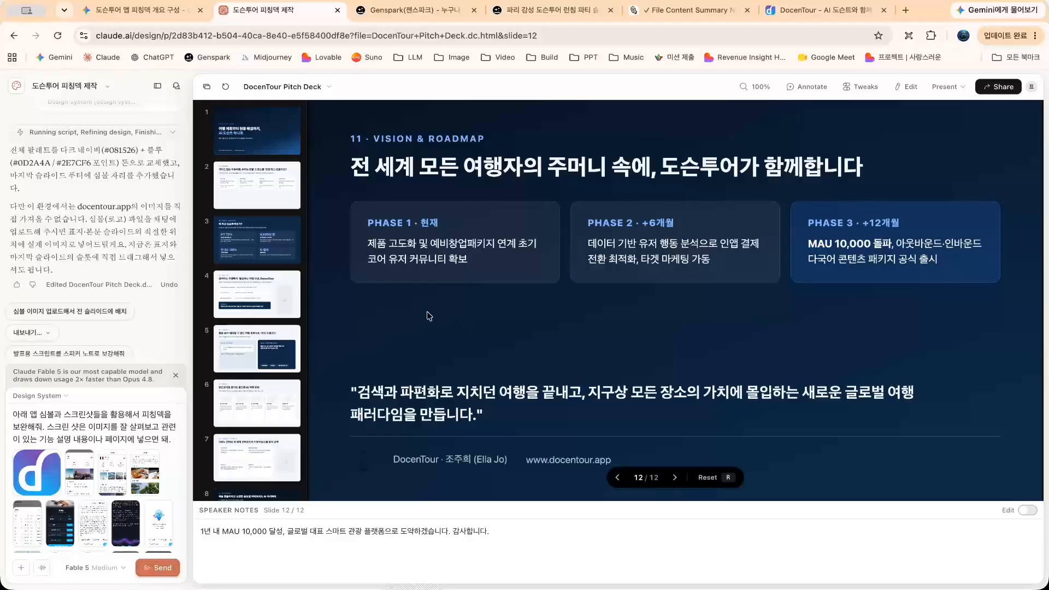
pyautogui.click(158, 571)
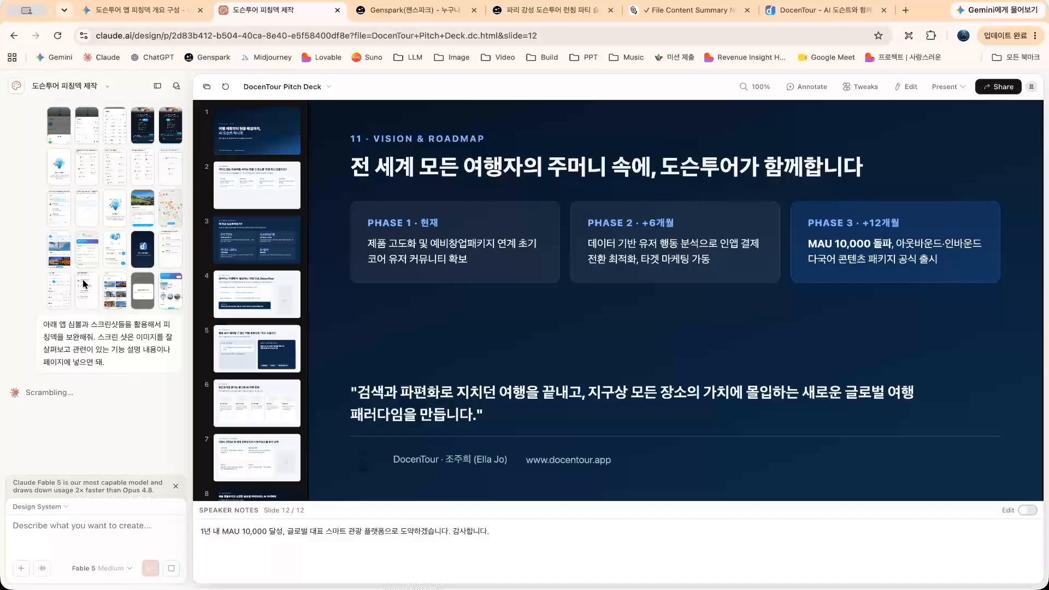
# Check the attached images in the chat and examine the updated deck from the cover to the Core Moat slide
pyautogui.scroll(3, 85, 323)
pyautogui.scroll(8, 84, 323)
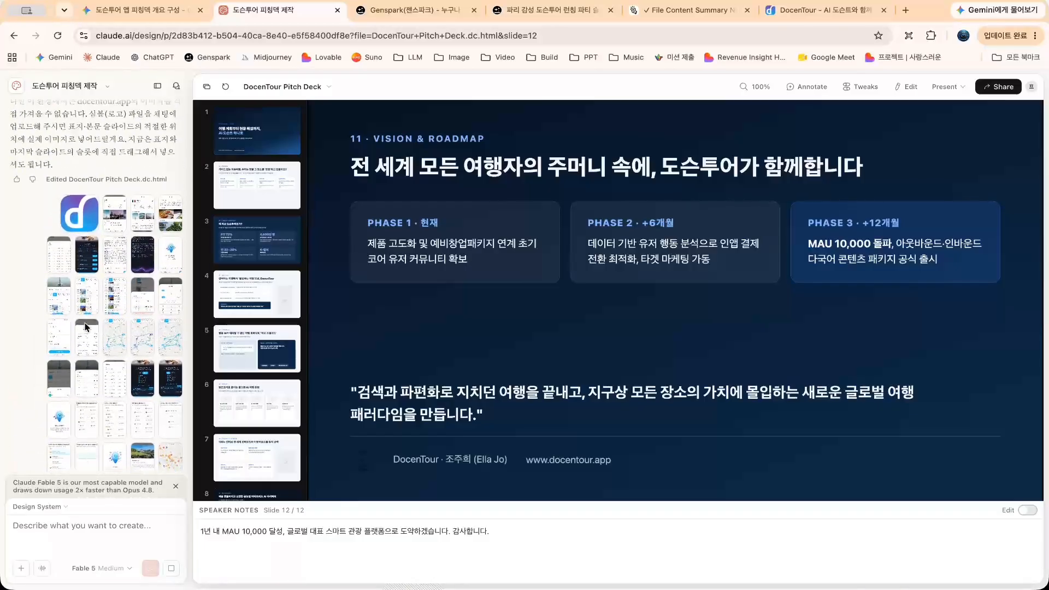
pyautogui.scroll(-9, 84, 327)
pyautogui.scroll(-2, 84, 322)
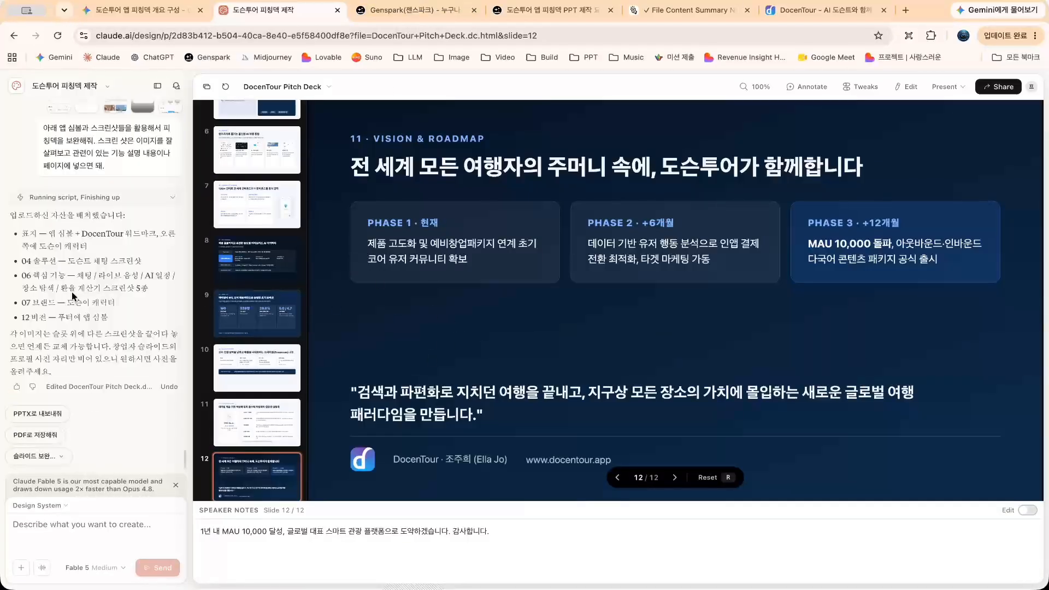
pyautogui.scroll(5, 263, 253)
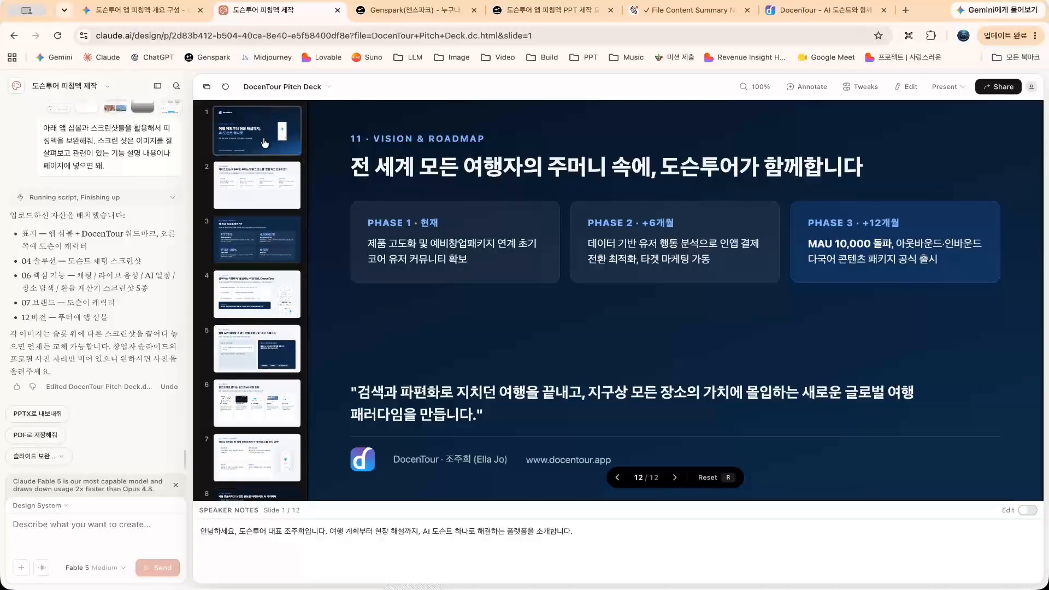
pyautogui.click(264, 142)
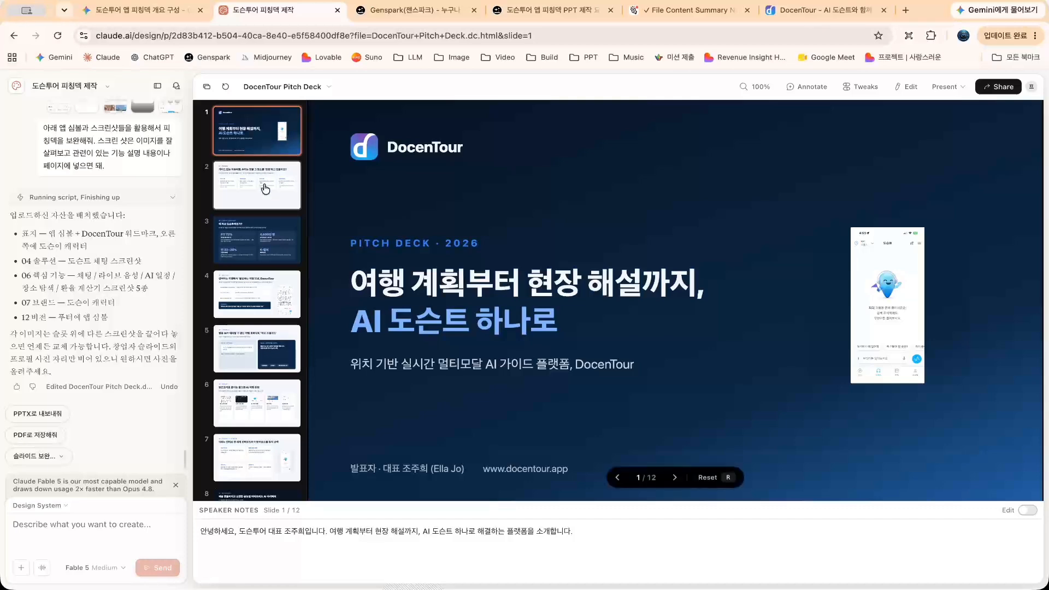
pyautogui.click(265, 186)
pyautogui.click(266, 125)
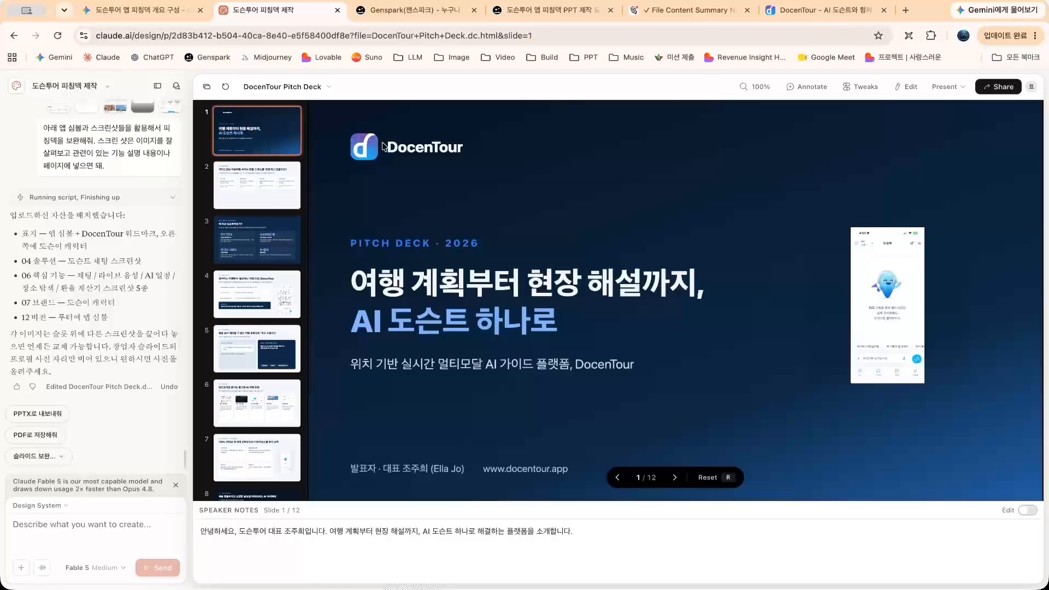
pyautogui.click(259, 205)
pyautogui.click(264, 243)
pyautogui.click(266, 282)
pyautogui.click(261, 333)
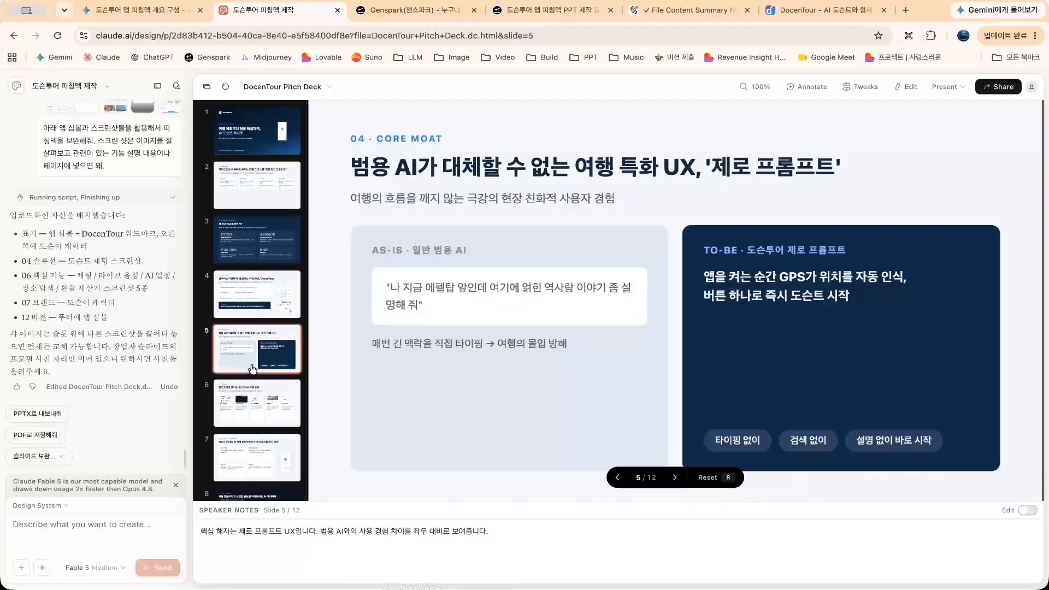
# Recheck the symbol and screenshot on the cover, and examine the image placement on the Product through Technology slides
pyautogui.click(257, 132)
pyautogui.moveTo(895, 271)
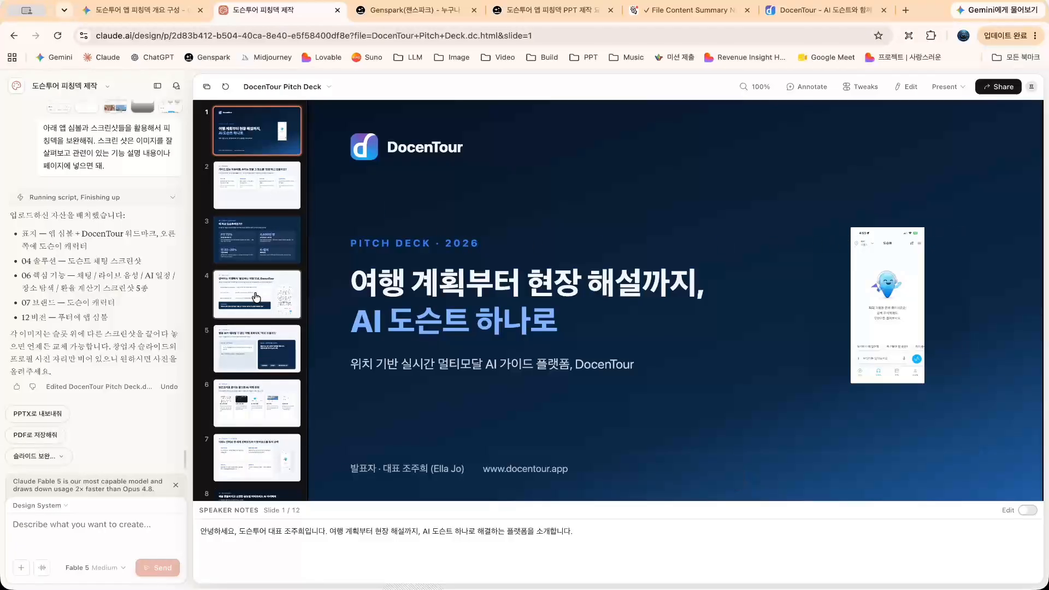
pyautogui.click(251, 186)
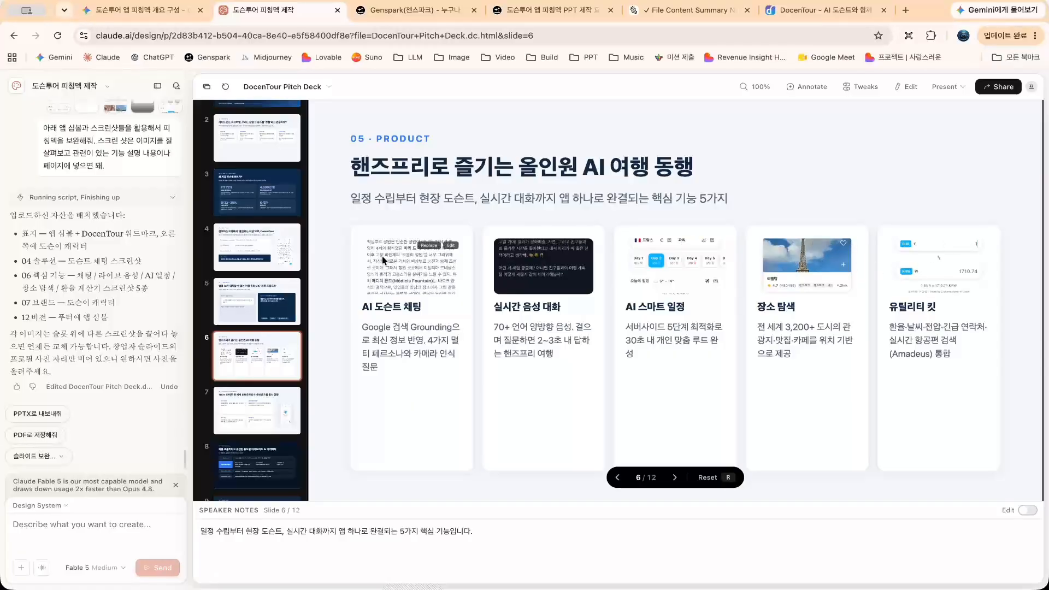
pyautogui.click(256, 462)
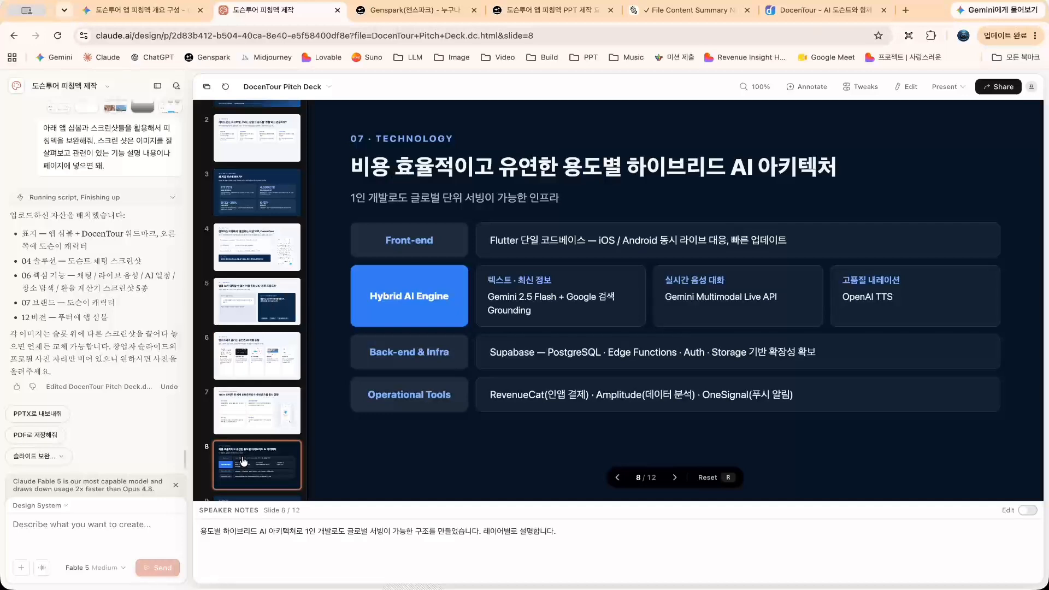
pyautogui.click(254, 420)
pyautogui.click(267, 356)
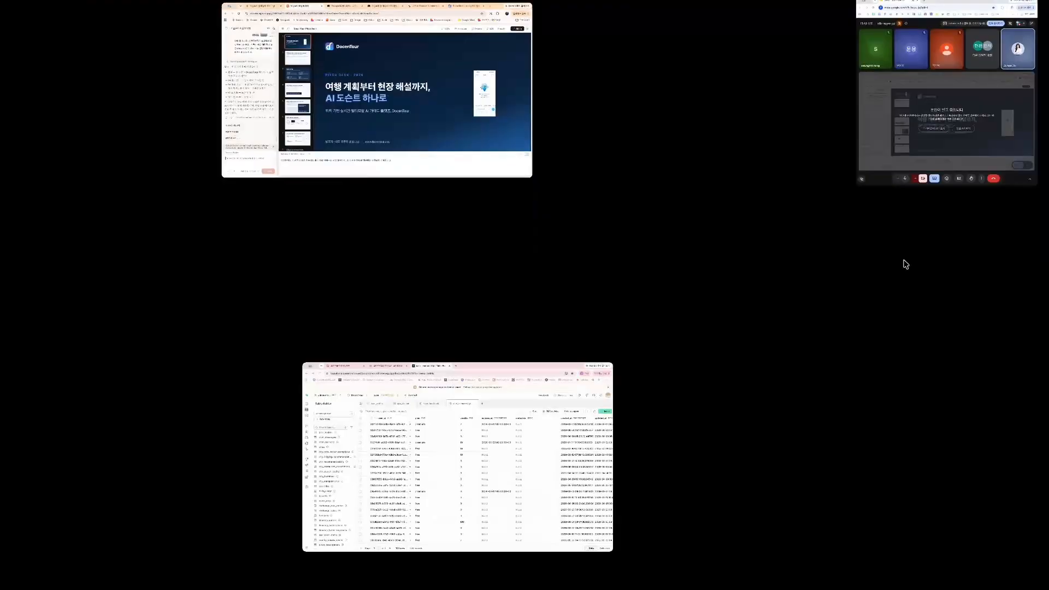
pyautogui.click(911, 415)
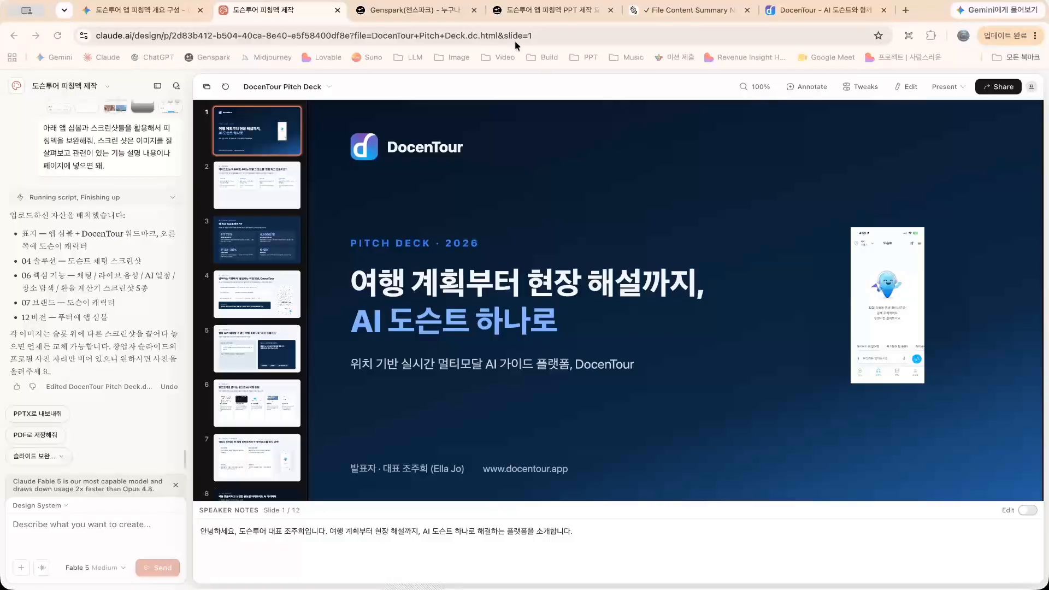
pyautogui.click(807, 86)
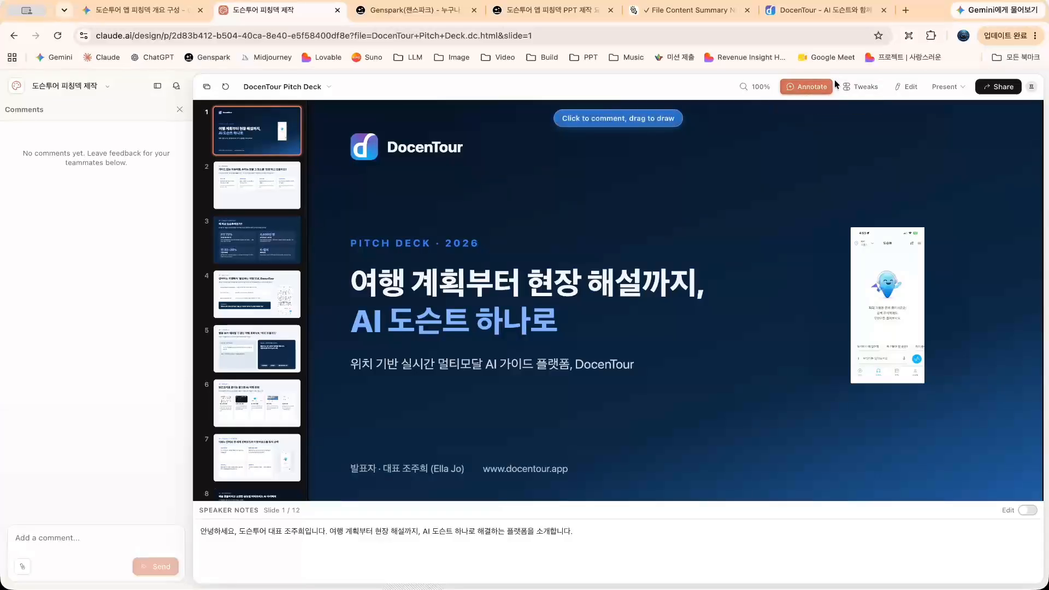
pyautogui.click(815, 87)
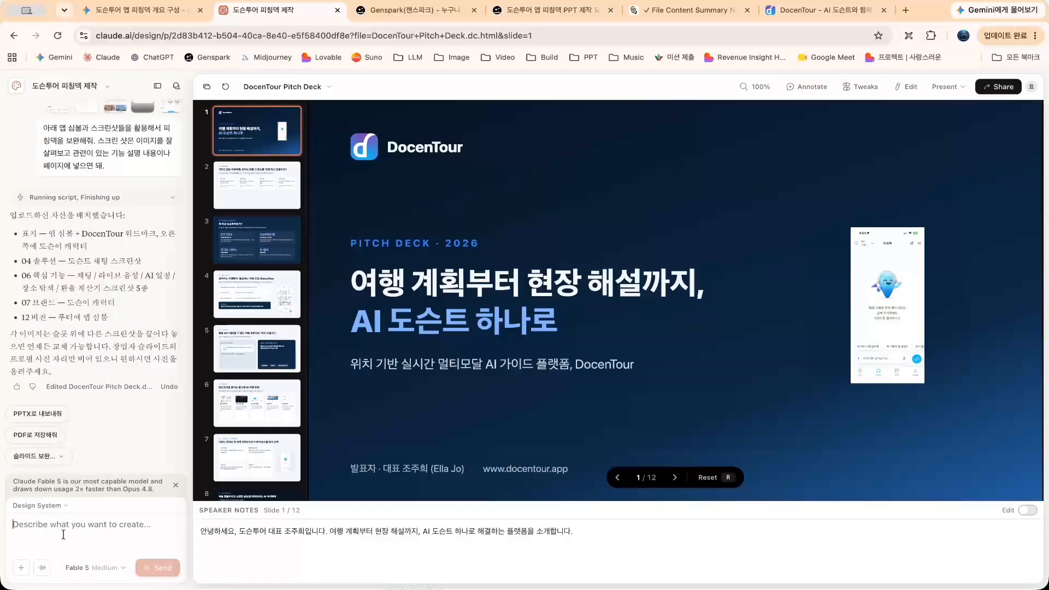
# Write a Korean chat request to place place.PNG and itinerary_1.PNG overlapping in iPhone frames on page 1
pyautogui.write('1페이지에는')
pyautogui.scroll(3, 106, 192)
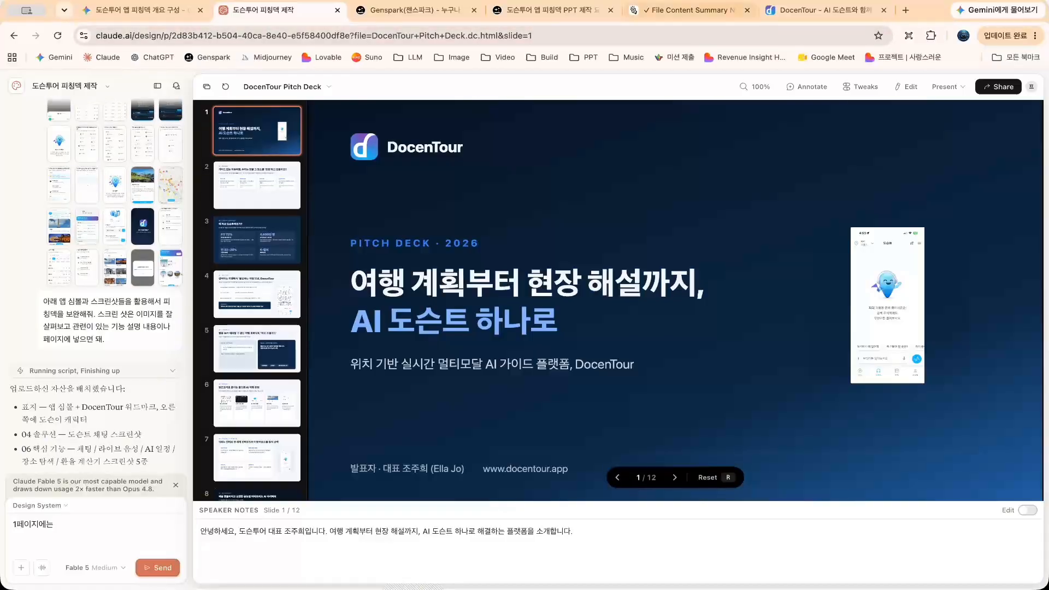
pyautogui.click(735, 1)
pyautogui.hotkey('ctrl', 'Up')
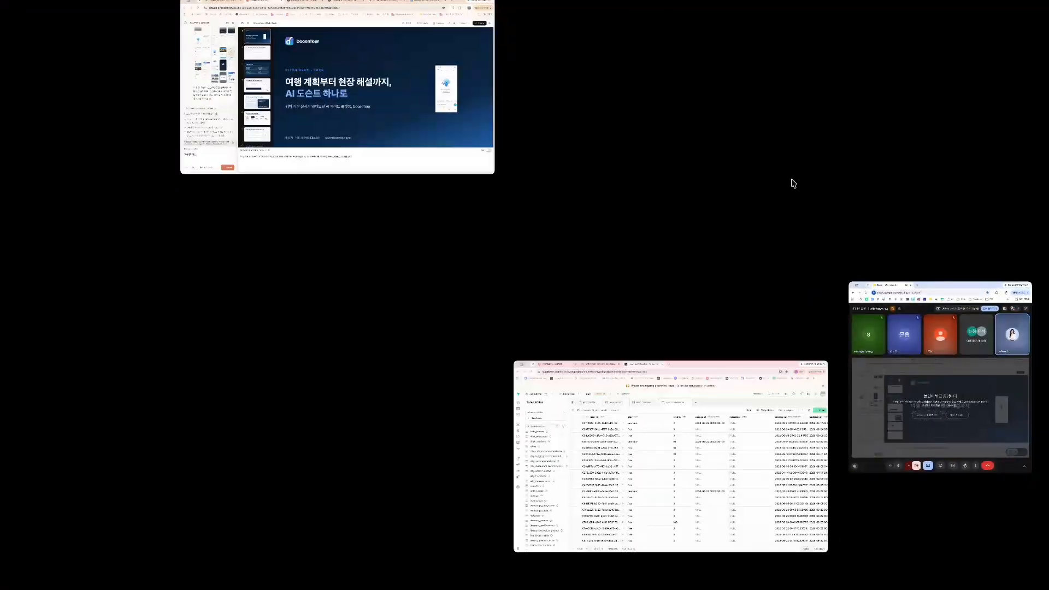
pyautogui.hotkey('ctrl', 'Up')
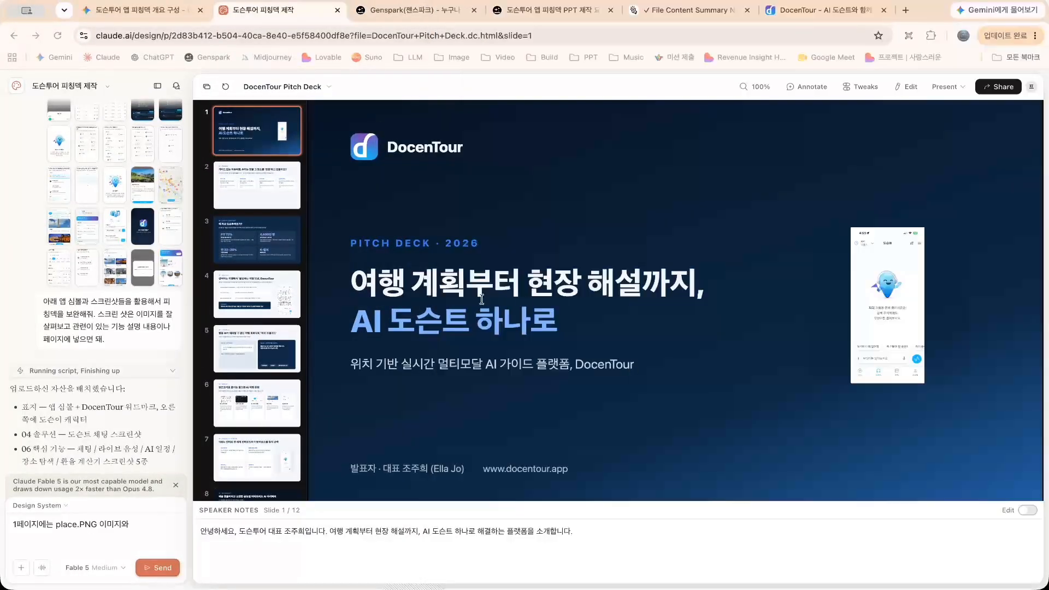
pyautogui.write('itinerary_1.PNG')
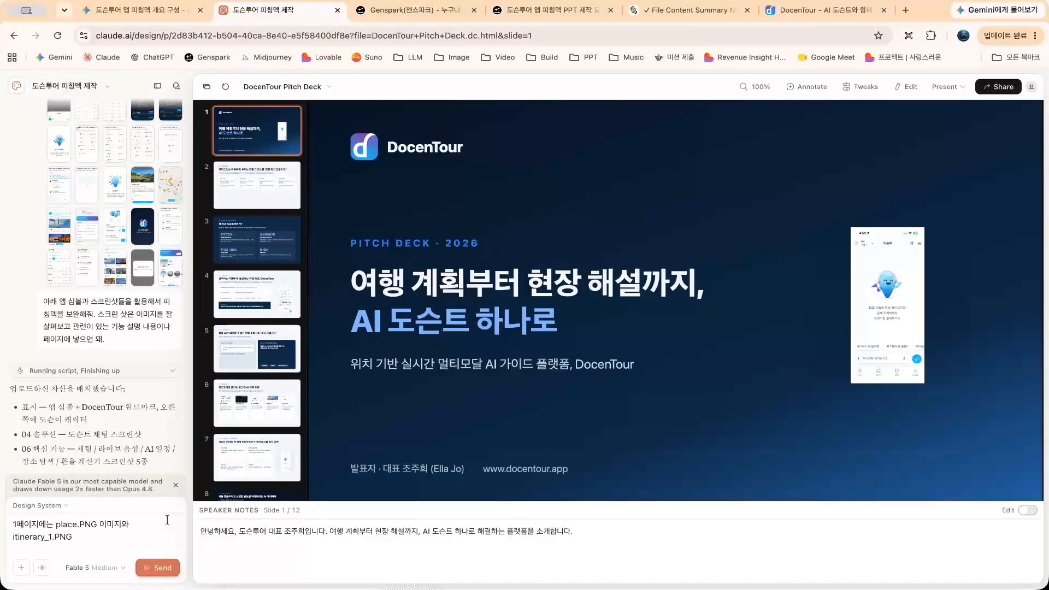
pyautogui.write('이미지를 아이폰 프레임에 넣어서 겹쳐서 배치해줘.')
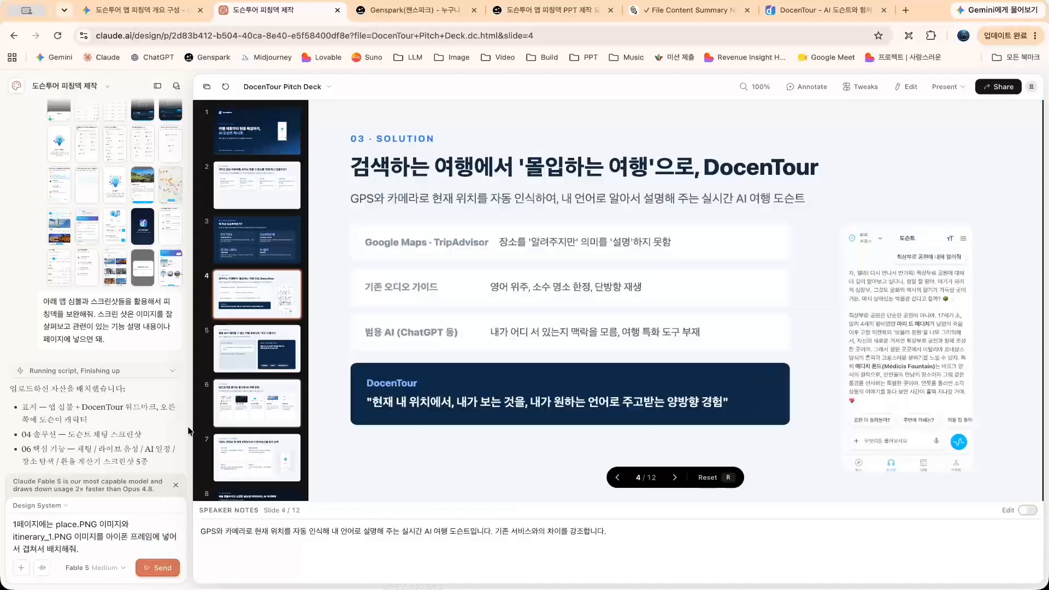
# Extend the request to put the page 4 screenshot and page 6 images in iPhone frames, keeping their original aspect ratios
pyautogui.write(' 그리고 4 페이지의 스크린샷도 아이폰 프레임에 넣어서 배치해주고, 이미지 비율은 원래대로 유지해줘.')
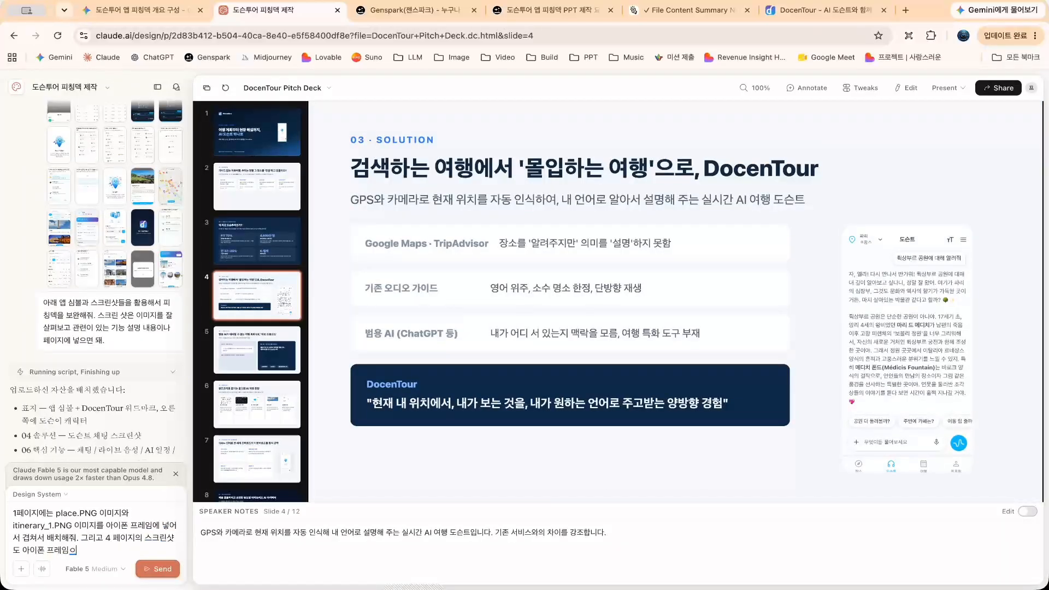
pyautogui.write(' 6페이지에 있는 이미지들은')
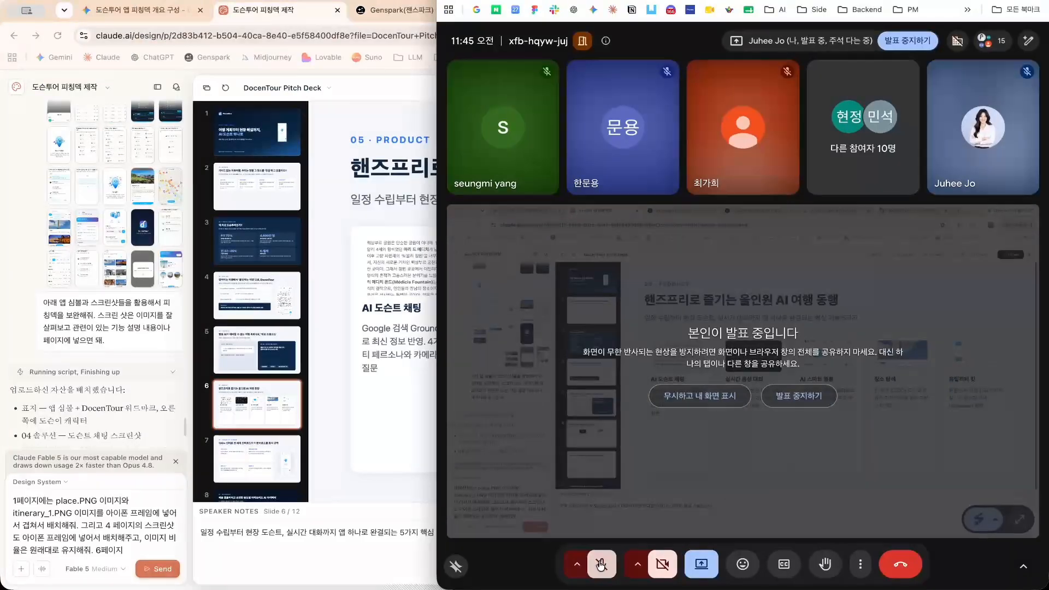
pyautogui.press('BackSpace')
pyautogui.write('도 원래 비율을 유지한 채로 아이폰 프레임이 넣어서 배치해줘.')
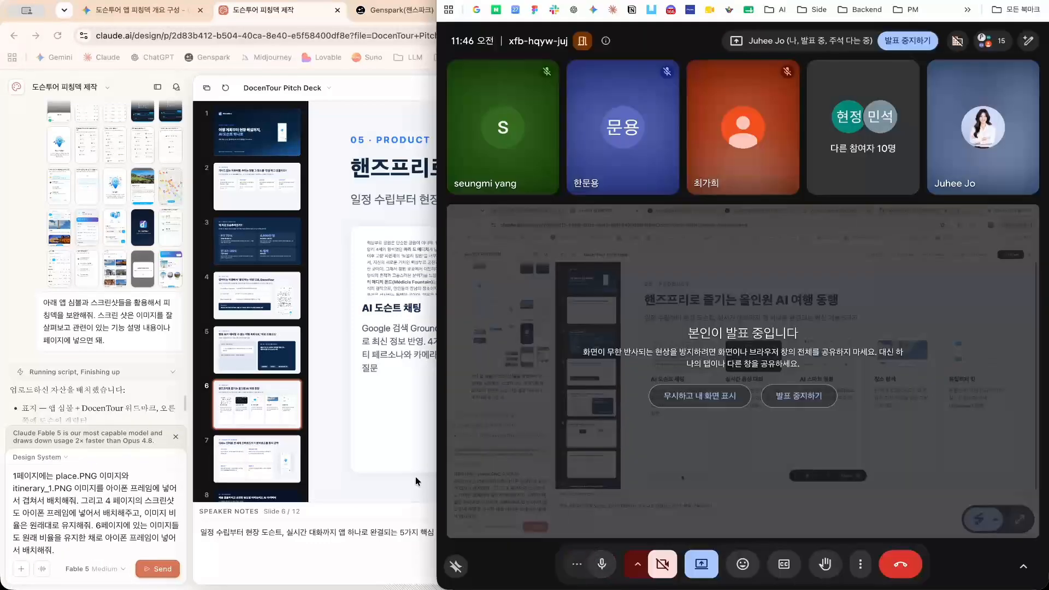
# Bring the Claude Design deck back to the front and examine its slides from Scalability & Brand to the closing slide
pyautogui.click(379, 445)
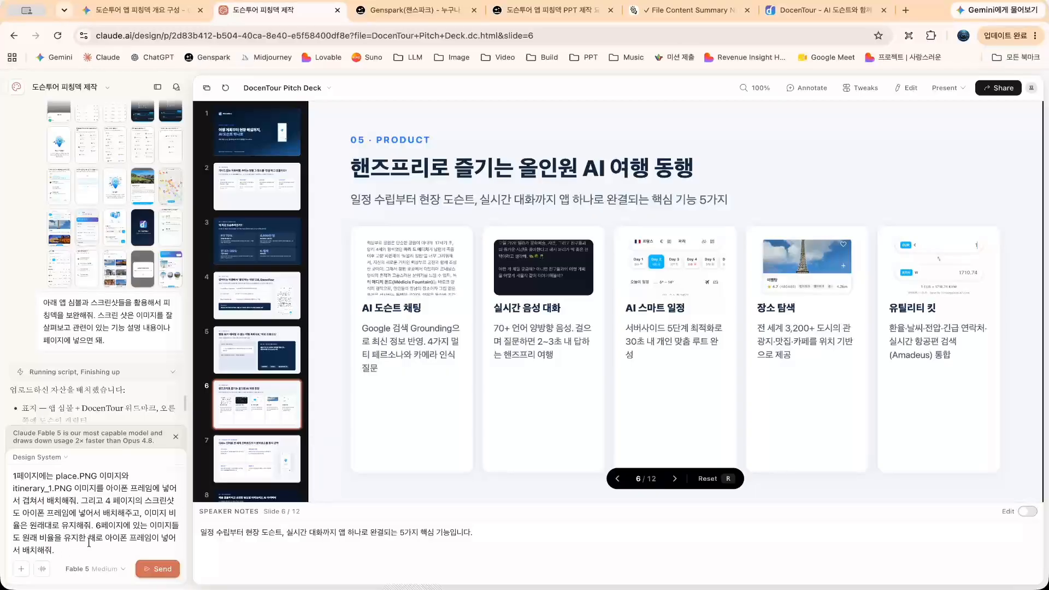
pyautogui.click(262, 447)
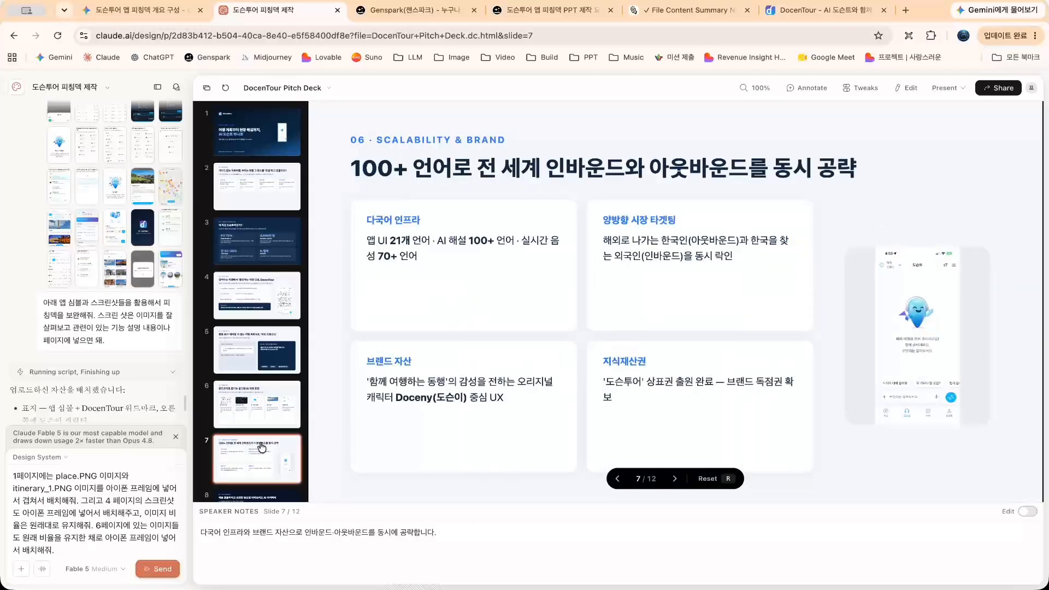
pyautogui.scroll(-3, 262, 447)
pyautogui.click(257, 344)
pyautogui.click(254, 409)
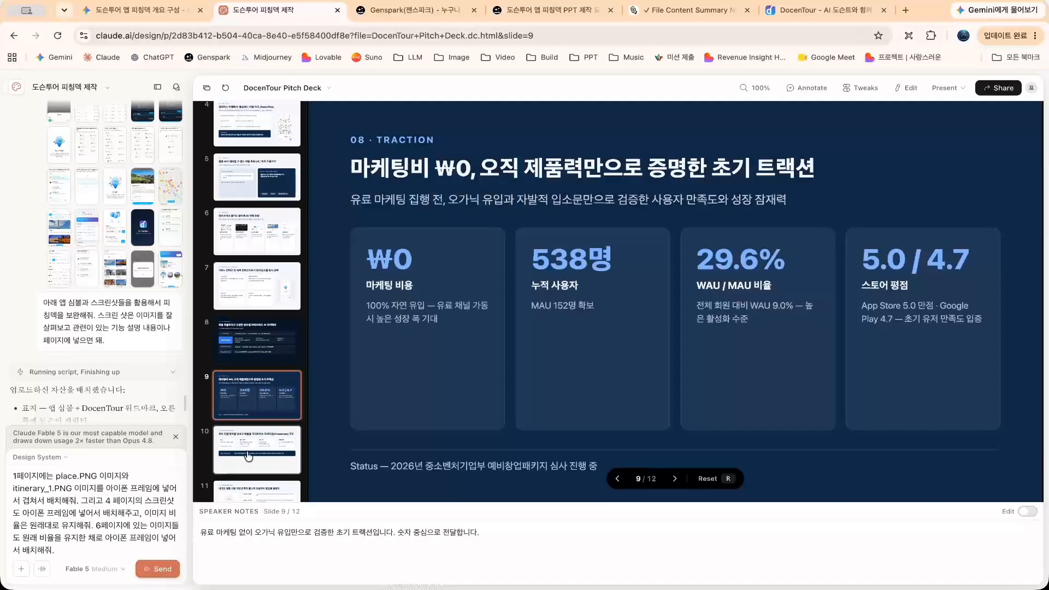
pyautogui.click(249, 457)
pyautogui.scroll(-2, 248, 455)
pyautogui.click(257, 420)
pyautogui.click(265, 462)
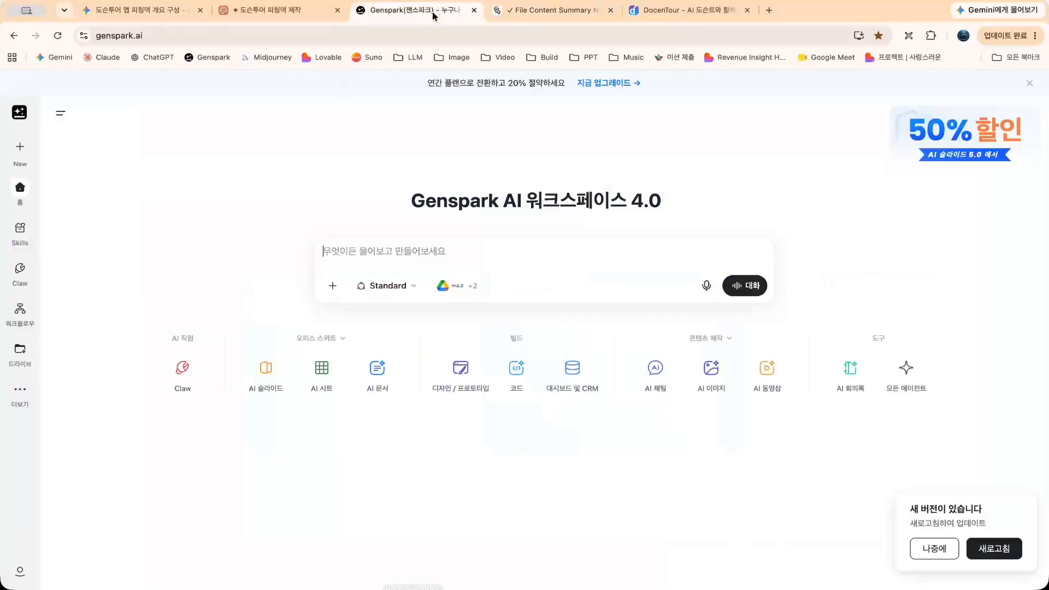
# Open AI Slides in Genspark and paste in the full original DocenTour pitch deck prompt copied from the Claude Design chat
pyautogui.click(267, 370)
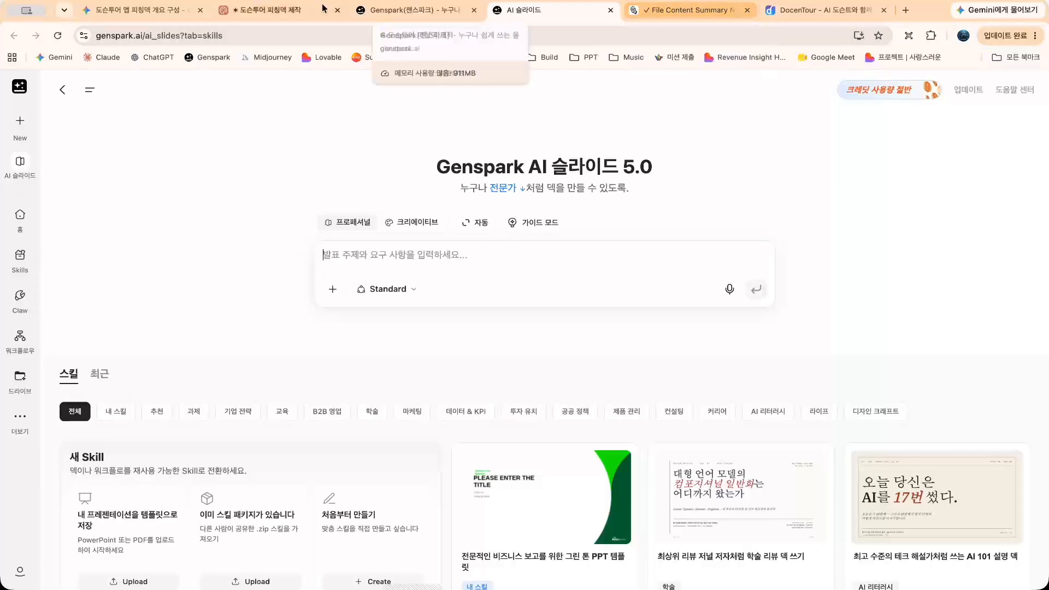
pyautogui.click(291, 12)
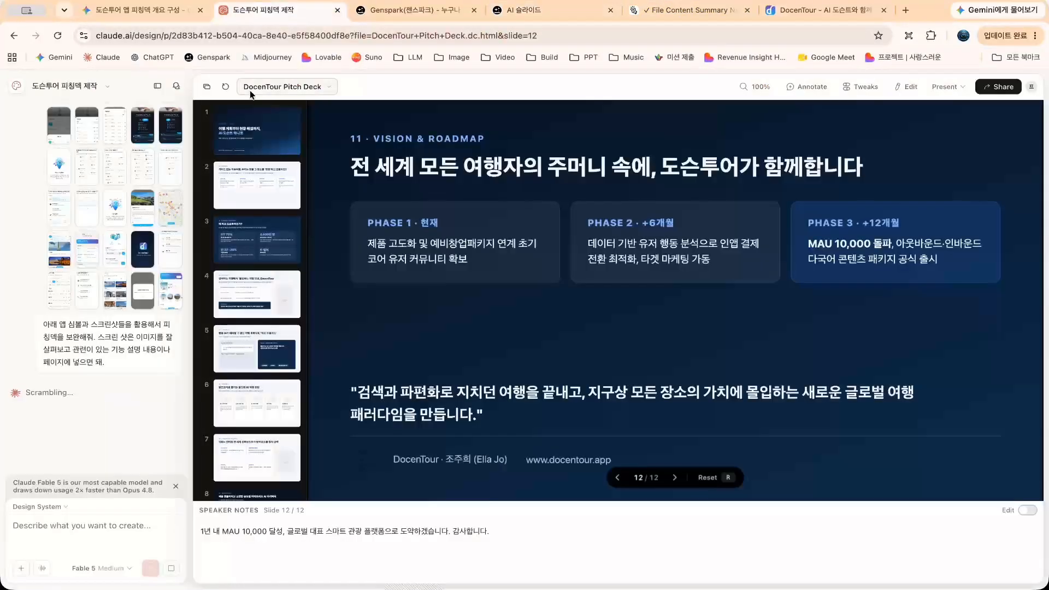
pyautogui.scroll(20, 79, 239)
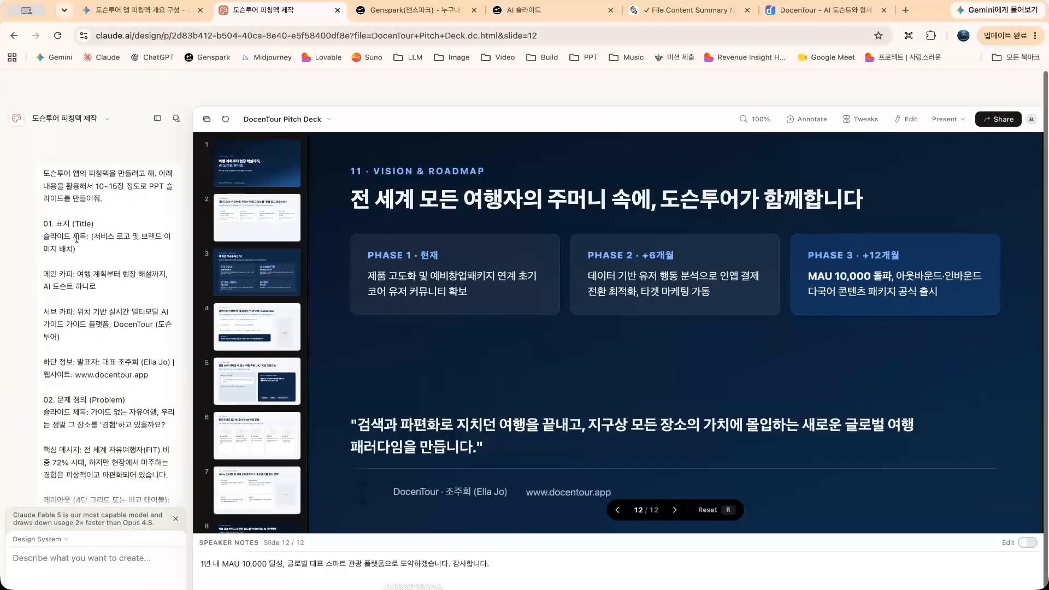
pyautogui.moveTo(42, 118); pyautogui.dragTo(127, 321)
pyautogui.scroll(-18, 126, 322)
pyautogui.scroll(-15, 127, 322)
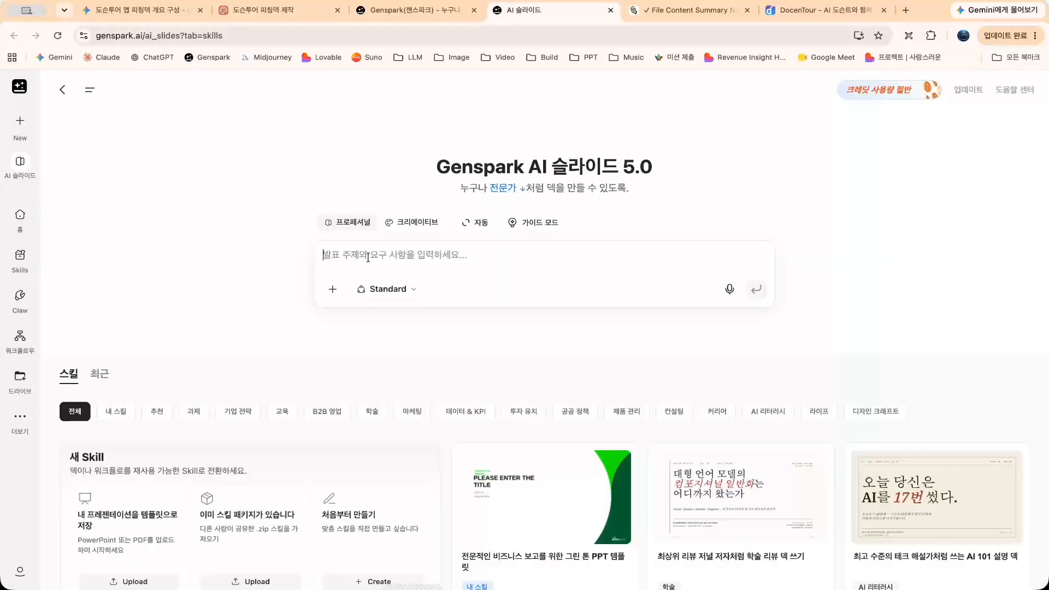
pyautogui.press('super+v')
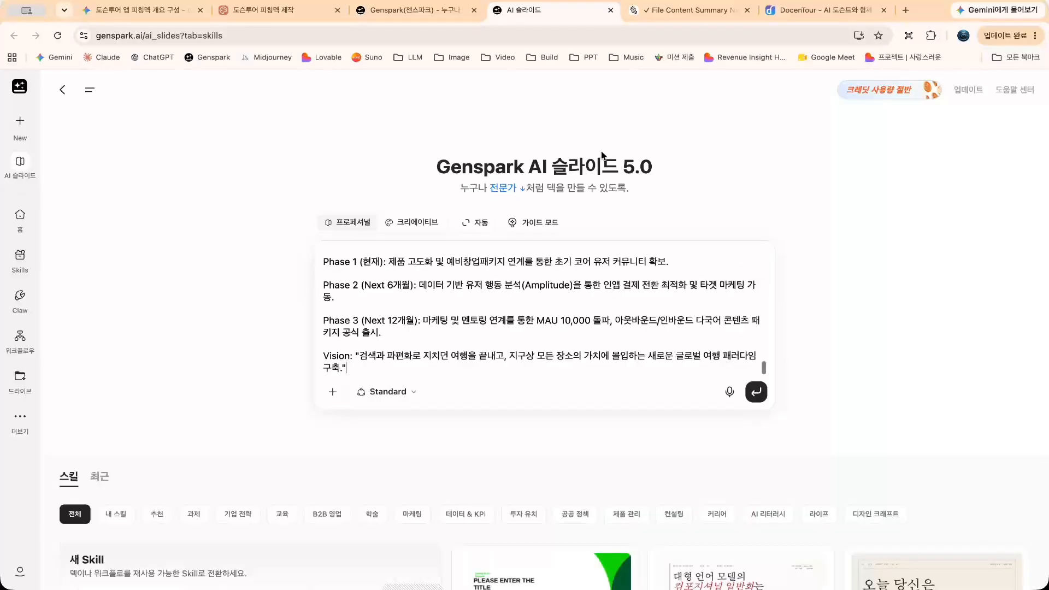
pyautogui.scroll(20, 503, 312)
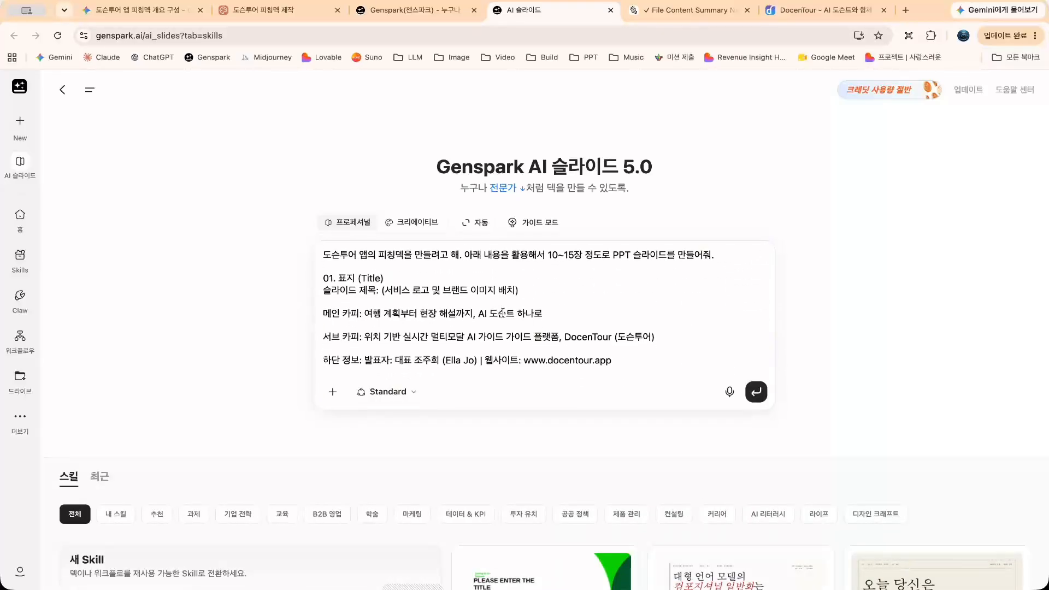
pyautogui.scroll(-20, 503, 312)
pyautogui.scroll(10, 525, 257)
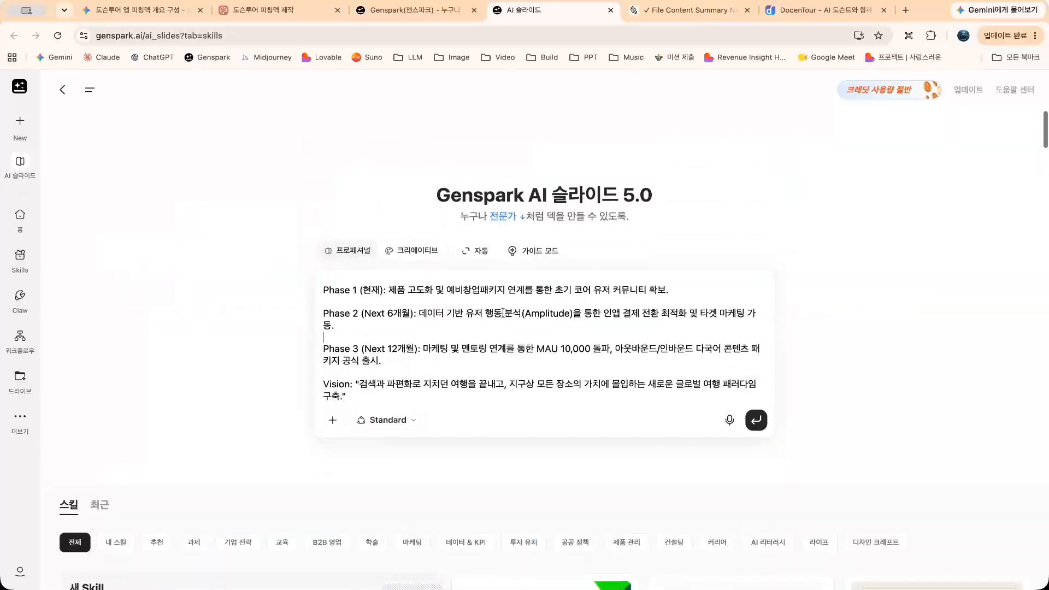
pyautogui.scroll(20, 667, 286)
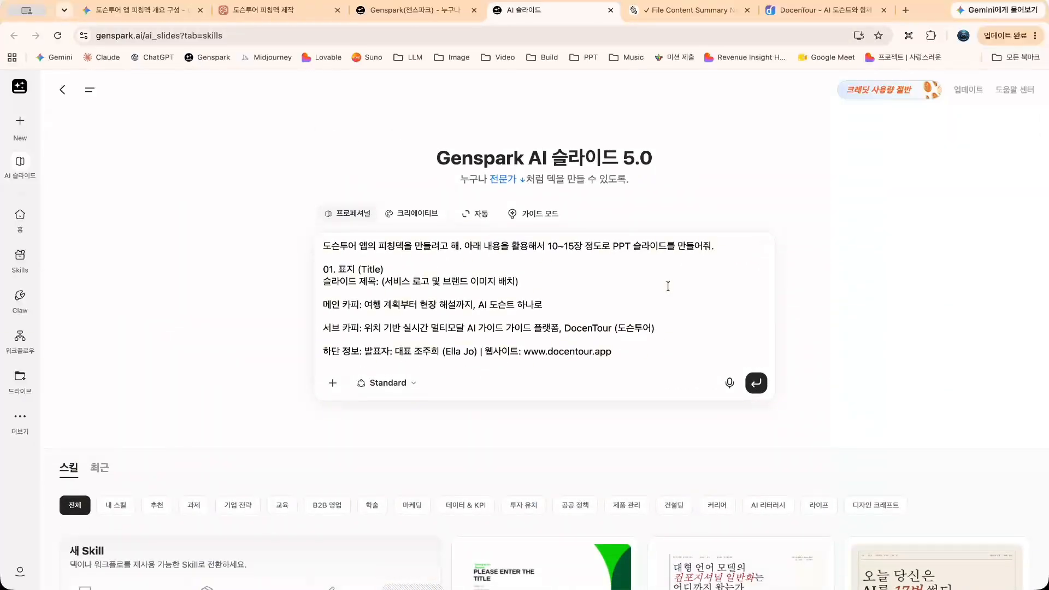
pyautogui.scroll(-1, 668, 287)
pyautogui.moveTo(613, 323); pyautogui.dragTo(523, 323)
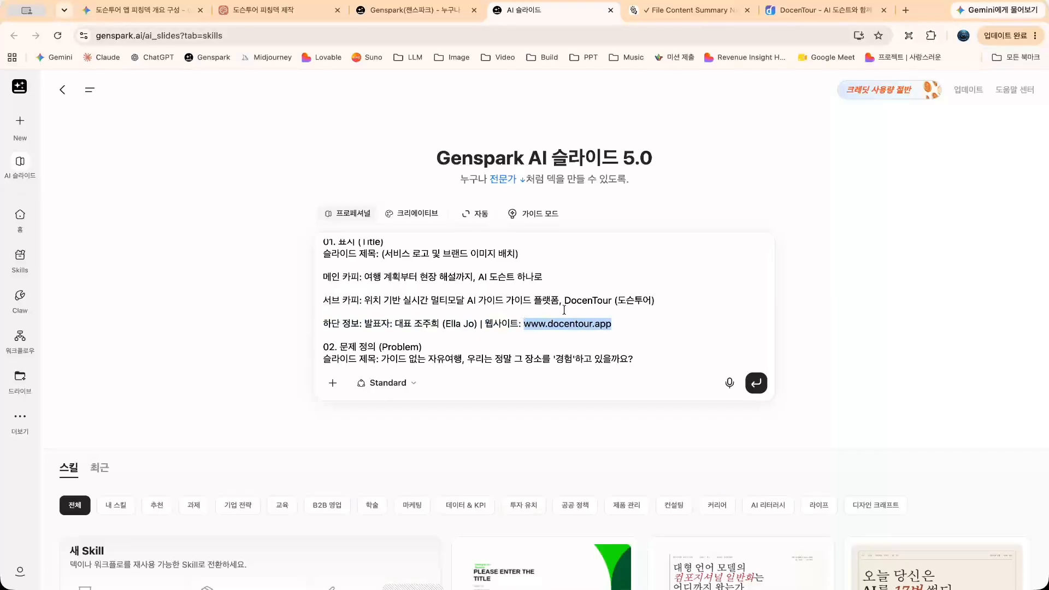
pyautogui.hotkey('ctrl', 'c')
pyautogui.scroll(5, 565, 310)
pyautogui.click(634, 257)
pyautogui.hotkey('ctrl', 'v')
# Add a Korean request after the link to use its app symbol, colours and screenshots, and submit the prompt
pyautogui.write('으 ')
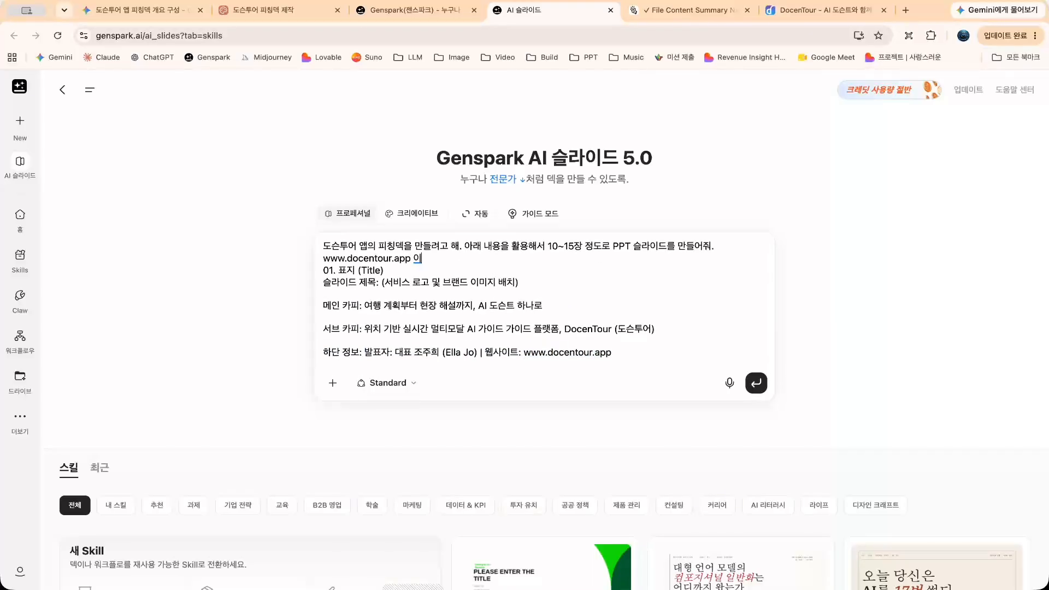
pyautogui.write('링크에 있는')
pyautogui.press('Return')
pyautogui.press('Return')
pyautogui.write('스ㅁ')
pyautogui.press('BackSpace')
pyautogui.press('BackSpace')
pyautogui.write('앱 심볼과 컬러, ')
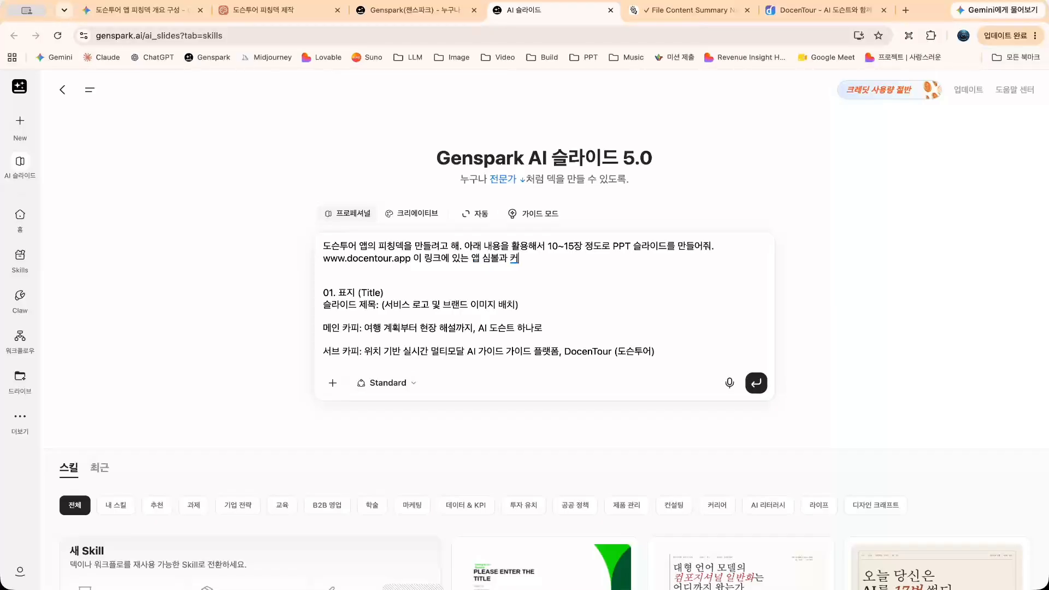
pyautogui.write('스크린샷들을 활용해서')
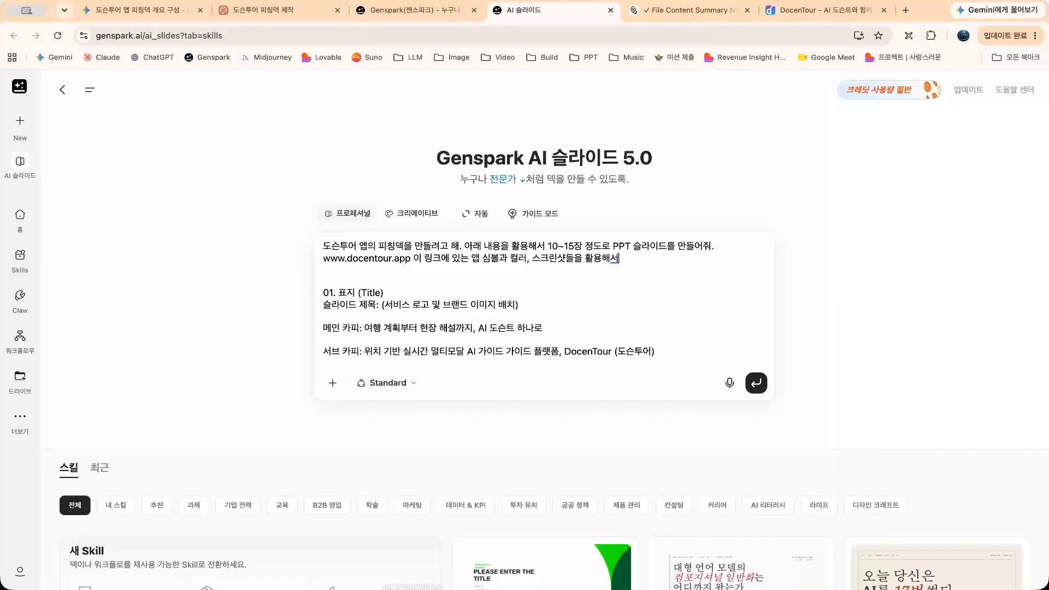
pyautogui.write(' 넣어줘.')
pyautogui.click(757, 384)
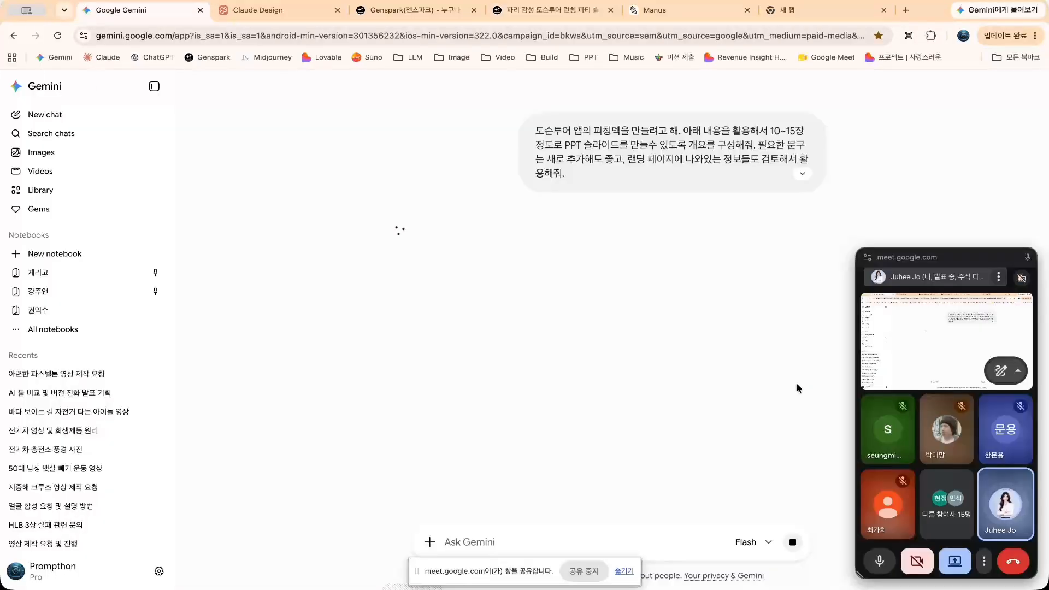
# Bring up the existing DocenTour launching party deck in Genspark and examine its original prompt, image searches, outline and completion summary
pyautogui.click(546, 15)
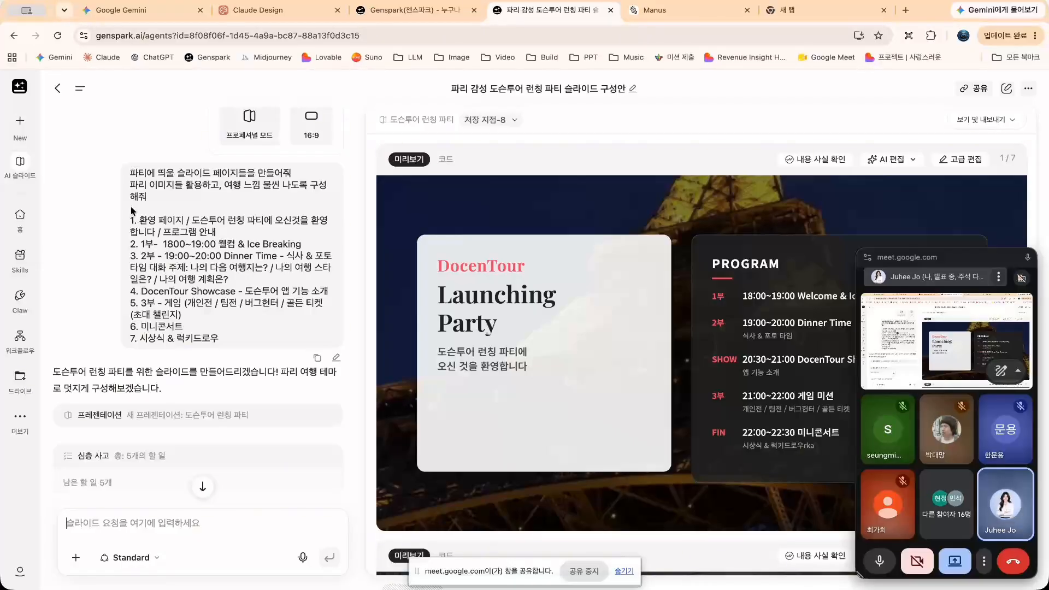
pyautogui.moveTo(134, 220); pyautogui.dragTo(240, 331)
pyautogui.click(242, 335)
pyautogui.scroll(-1, 241, 335)
pyautogui.scroll(-3, 240, 337)
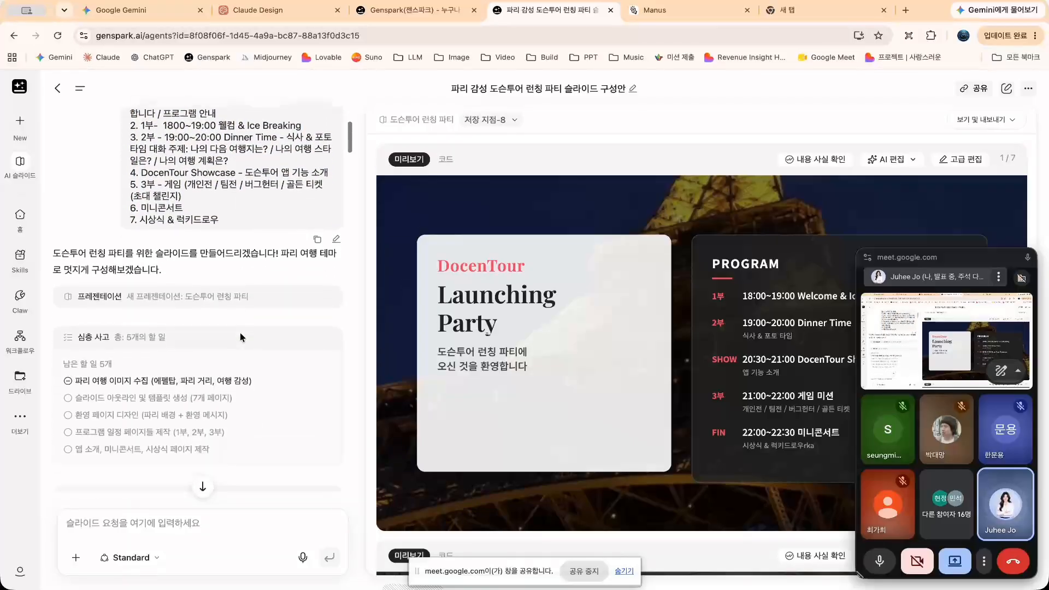
pyautogui.scroll(-10, 241, 335)
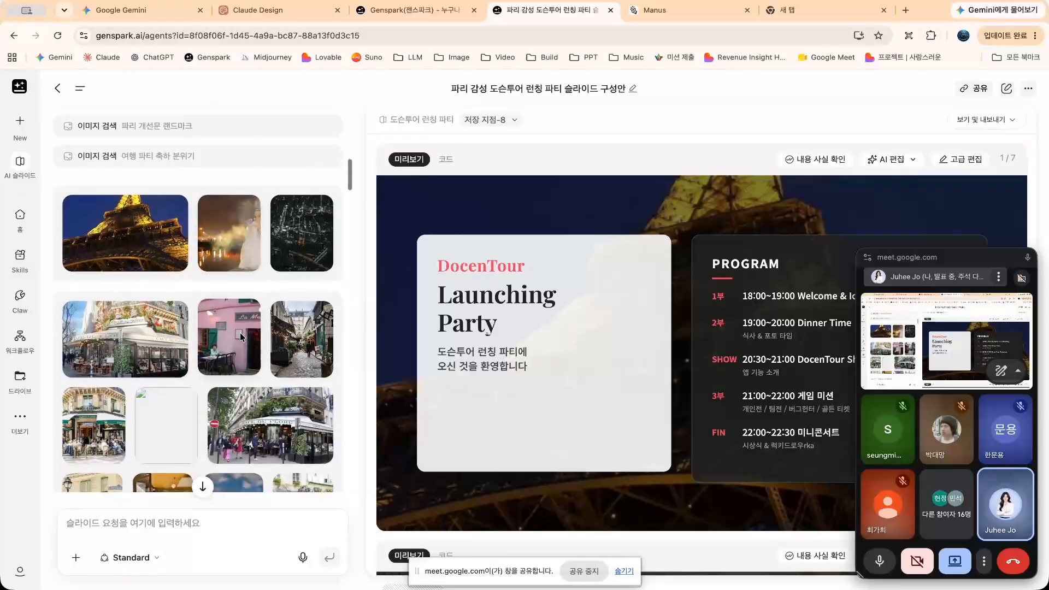
pyautogui.scroll(-10, 240, 336)
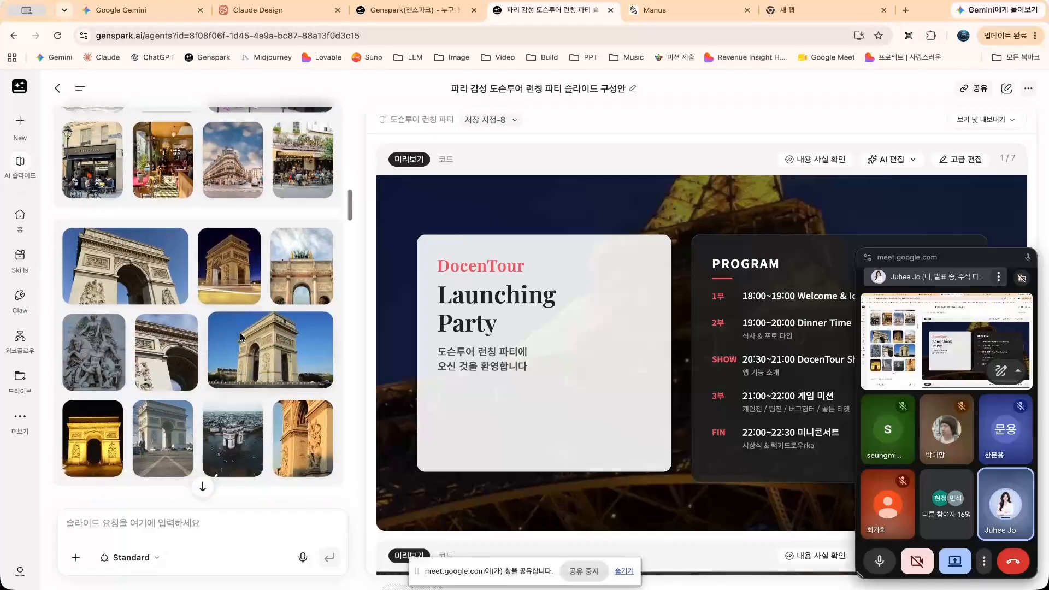
pyautogui.scroll(-10, 241, 336)
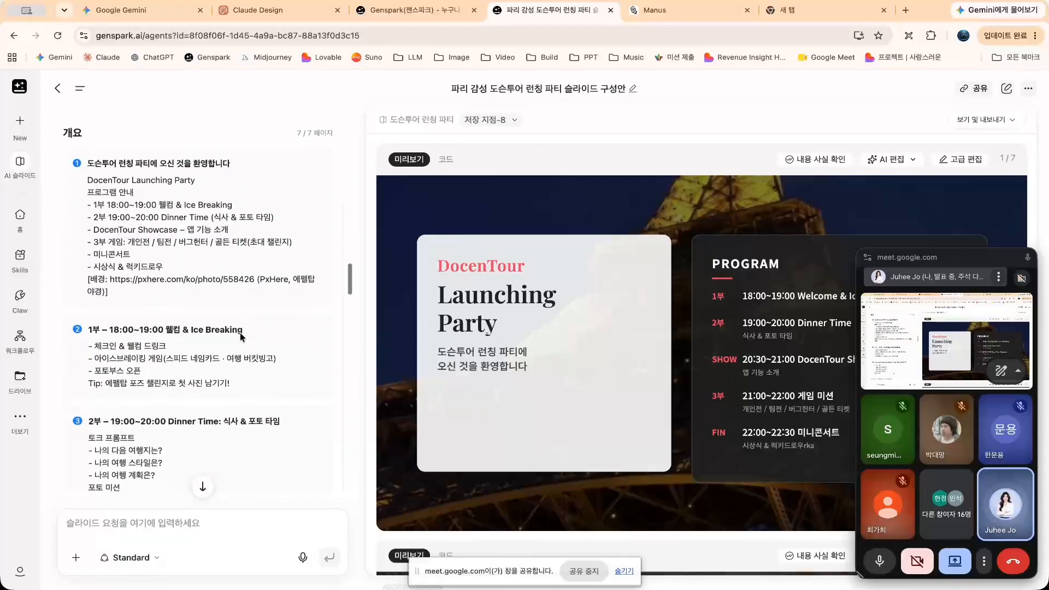
pyautogui.scroll(-10, 240, 336)
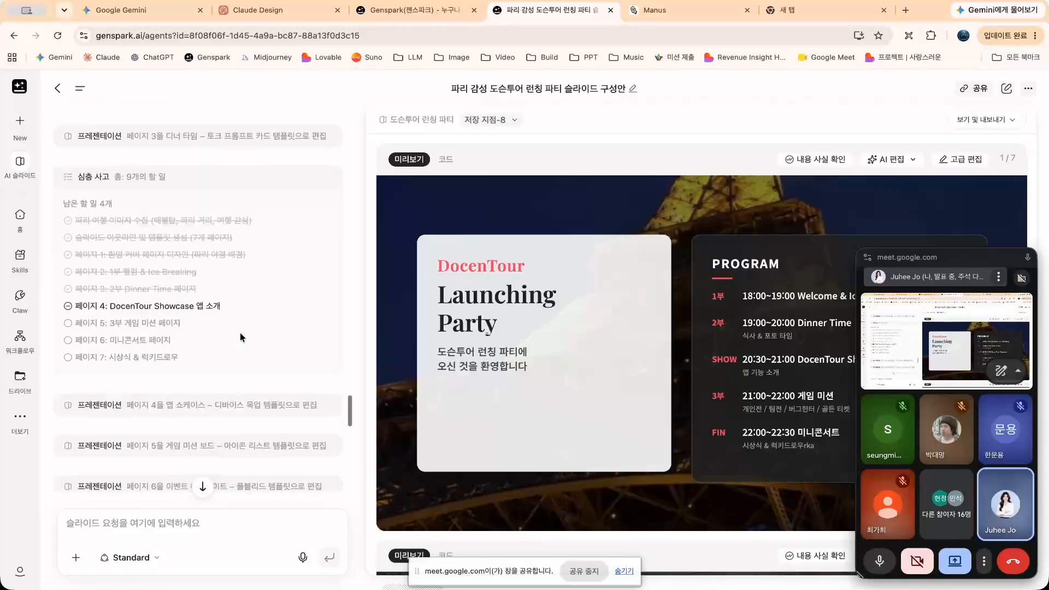
pyautogui.scroll(-10, 240, 337)
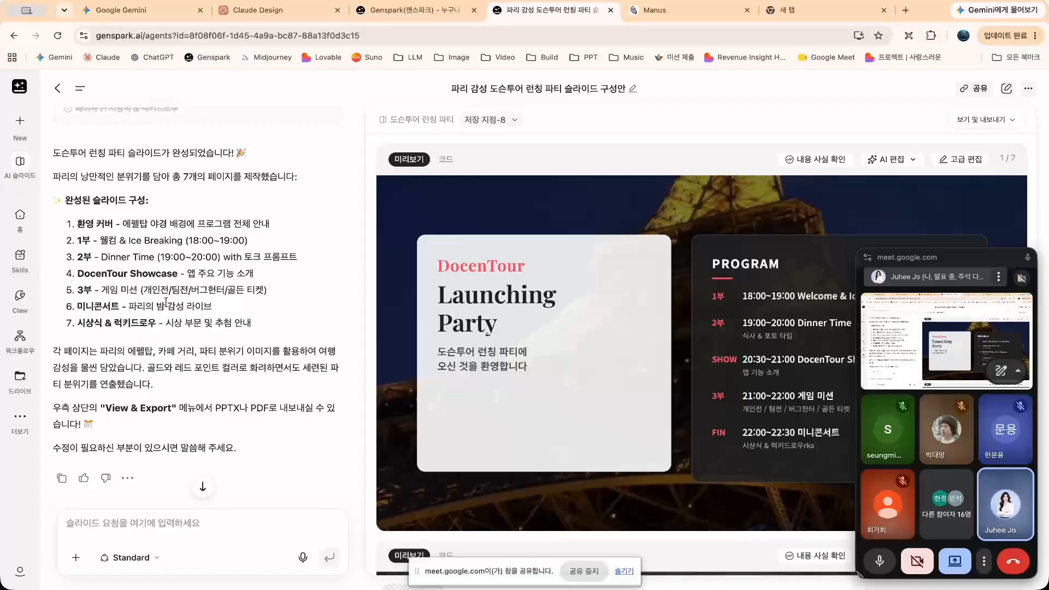
pyautogui.scroll(-2, 222, 368)
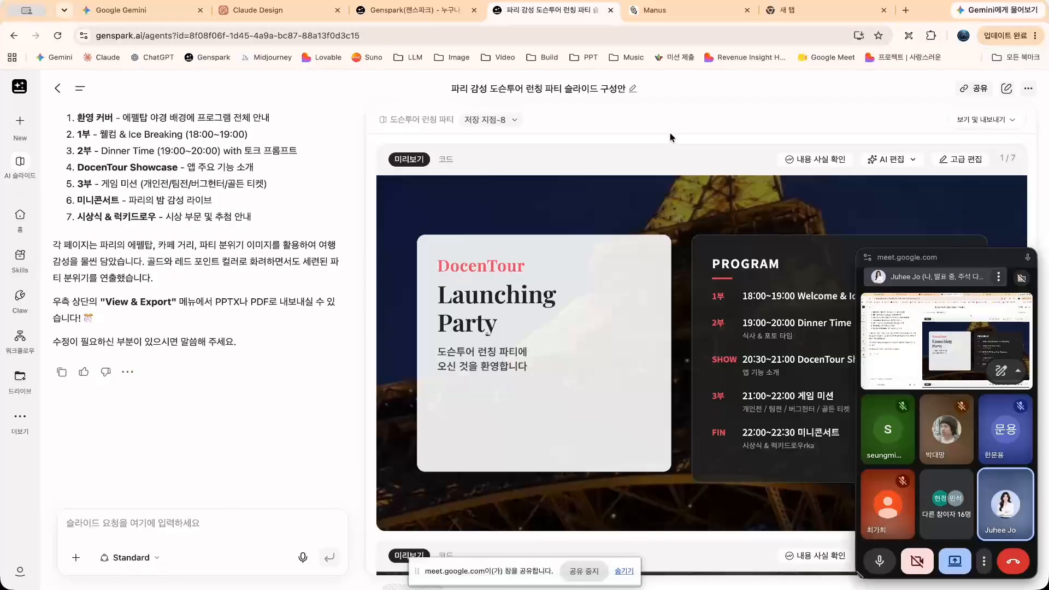
# Move the meeting window out of the way and examine the party deck from the cover to Game Missions, along with its original prompt
pyautogui.scroll(-1, 728, 254)
pyautogui.scroll(1, 728, 255)
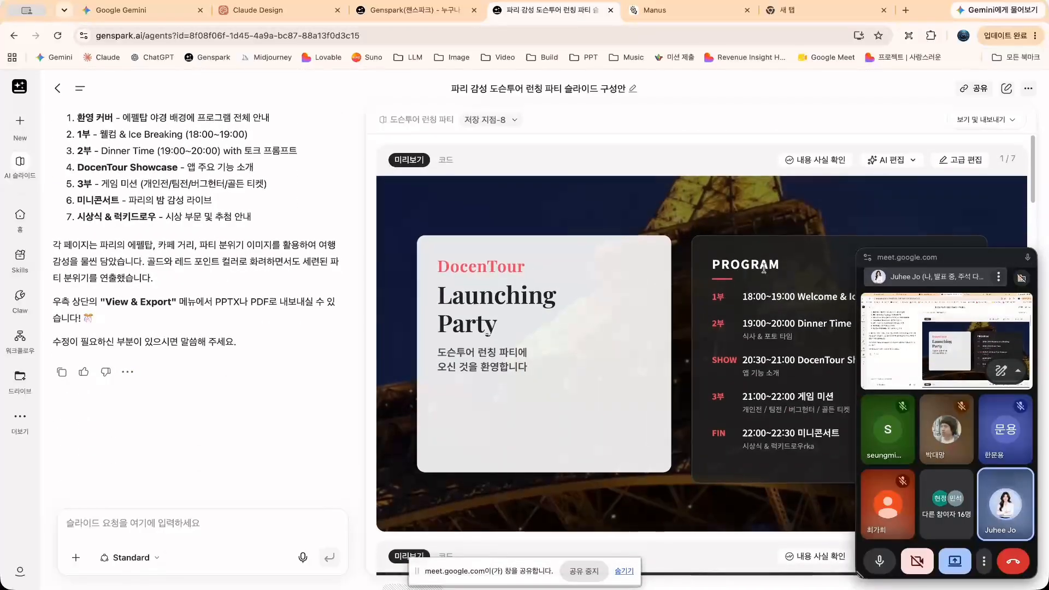
pyautogui.moveTo(887, 259); pyautogui.dragTo(1048, 226)
pyautogui.scroll(1, 707, 432)
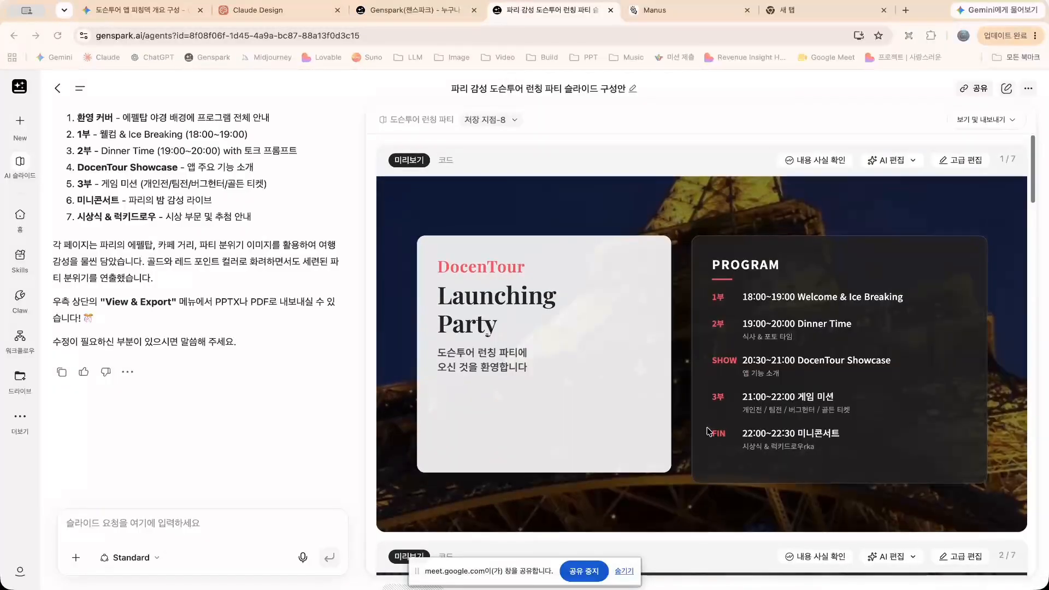
pyautogui.scroll(-14, 709, 432)
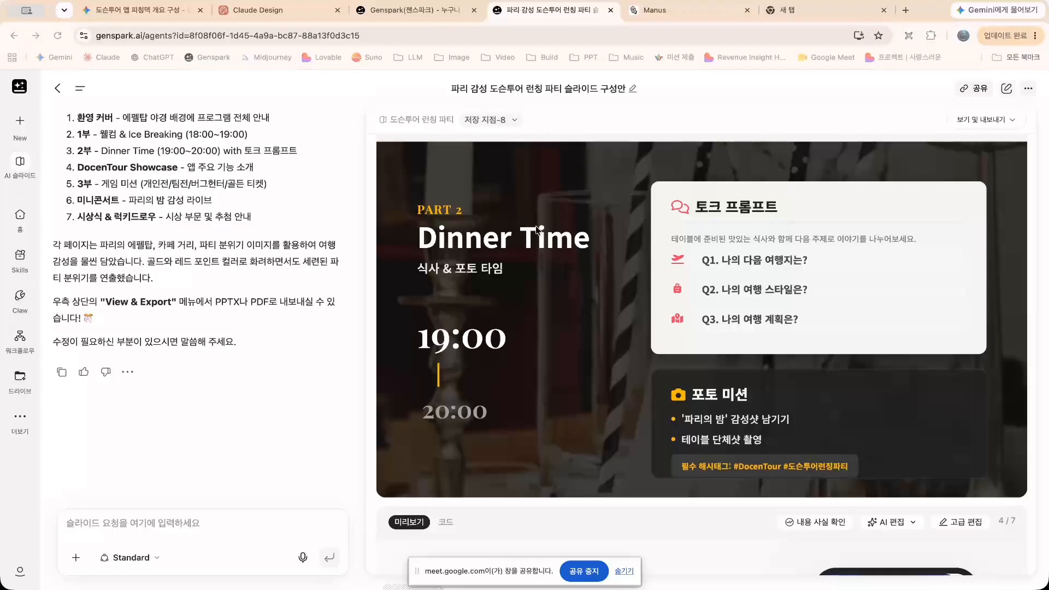
pyautogui.scroll(-2, 655, 284)
pyautogui.scroll(2, 654, 284)
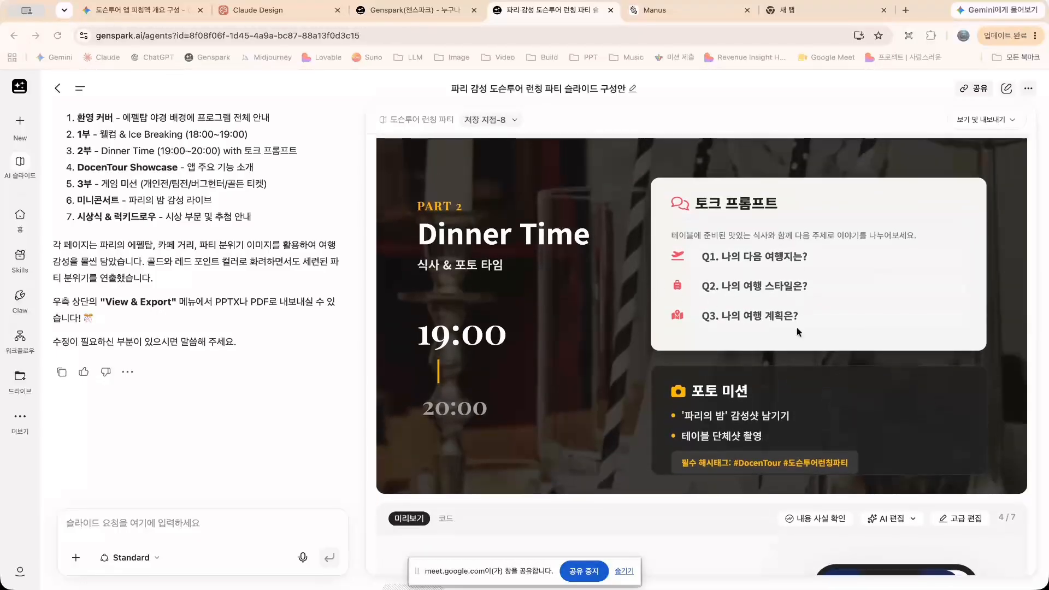
pyautogui.scroll(-2, 769, 445)
pyautogui.scroll(-4, 768, 444)
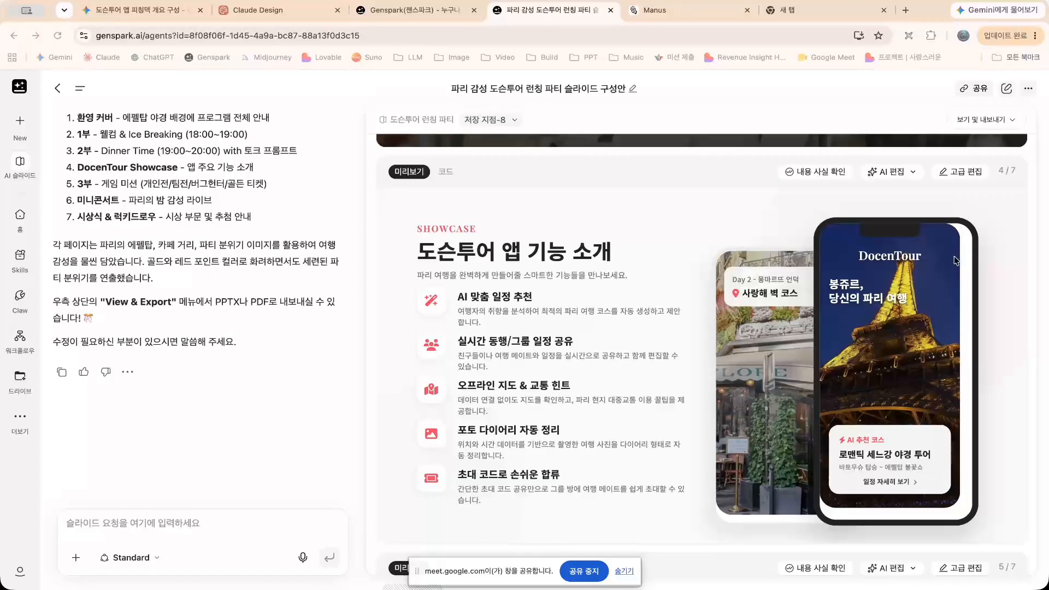
pyautogui.scroll(-6, 812, 448)
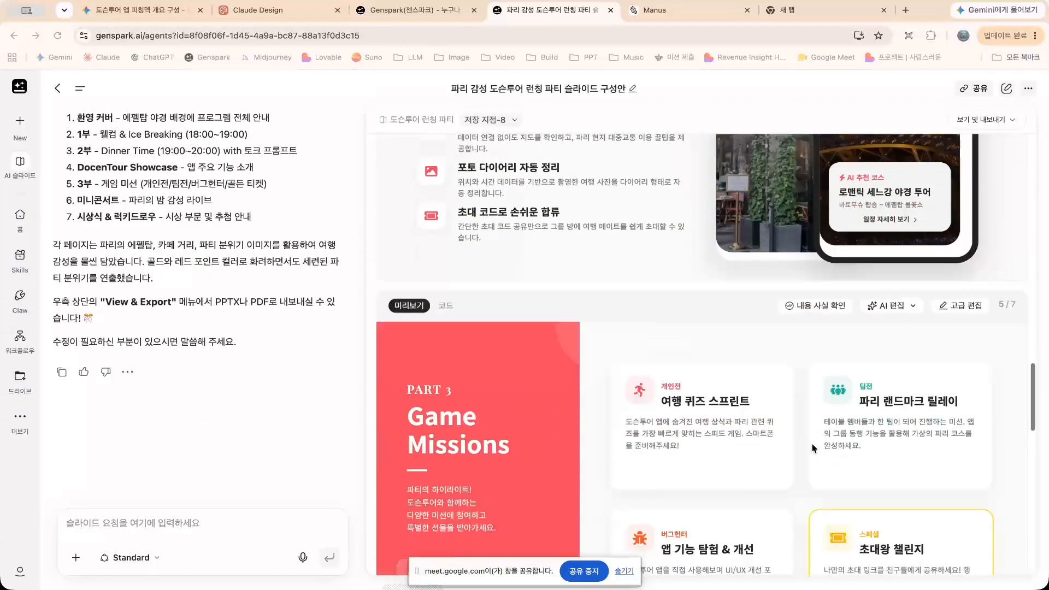
pyautogui.scroll(-1, 812, 447)
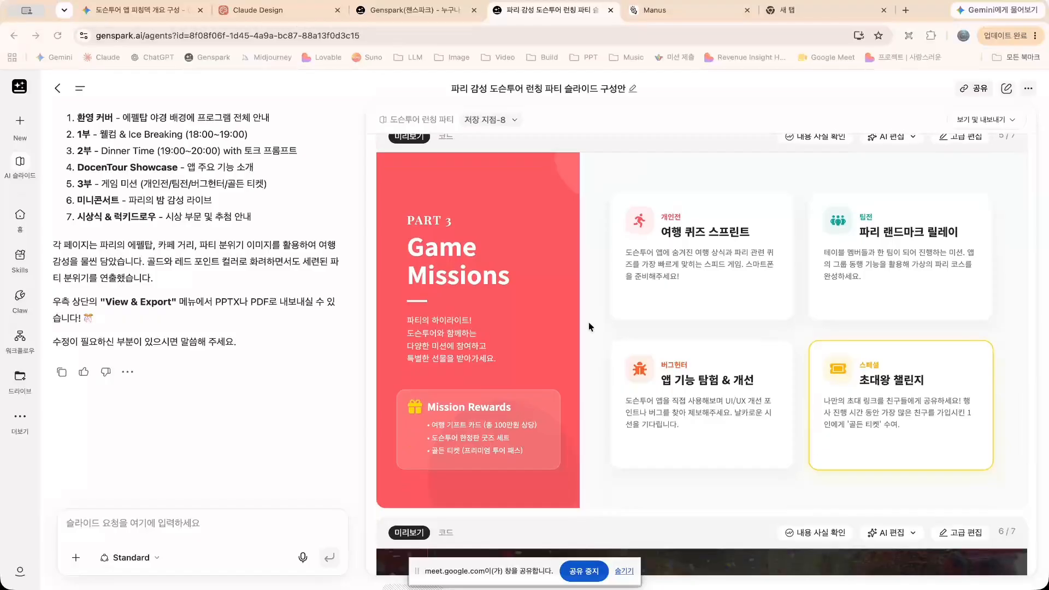
pyautogui.scroll(15, 303, 189)
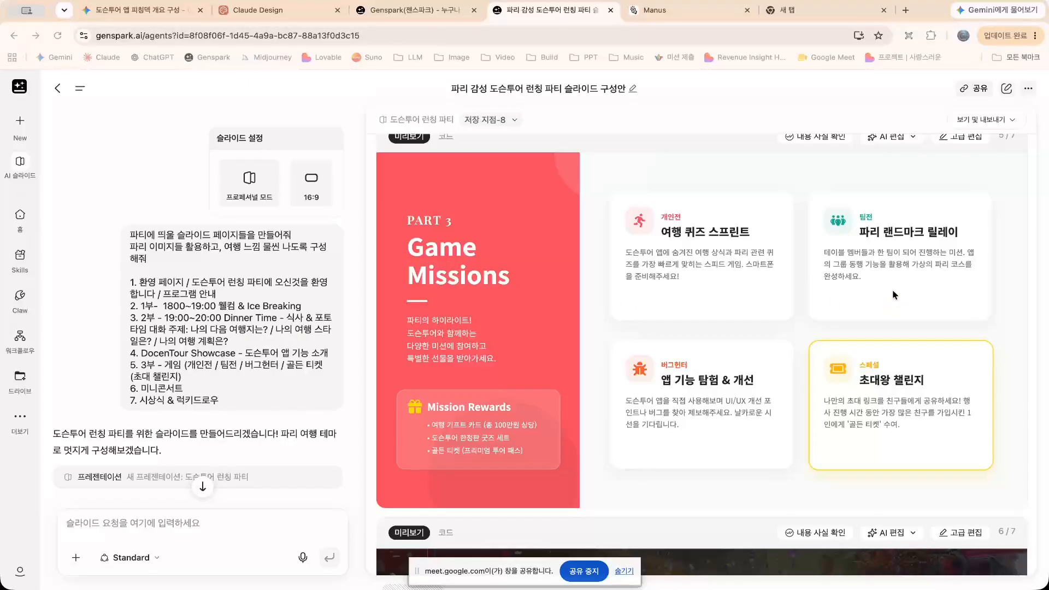
pyautogui.scroll(-1, 678, 322)
pyautogui.scroll(3, 675, 336)
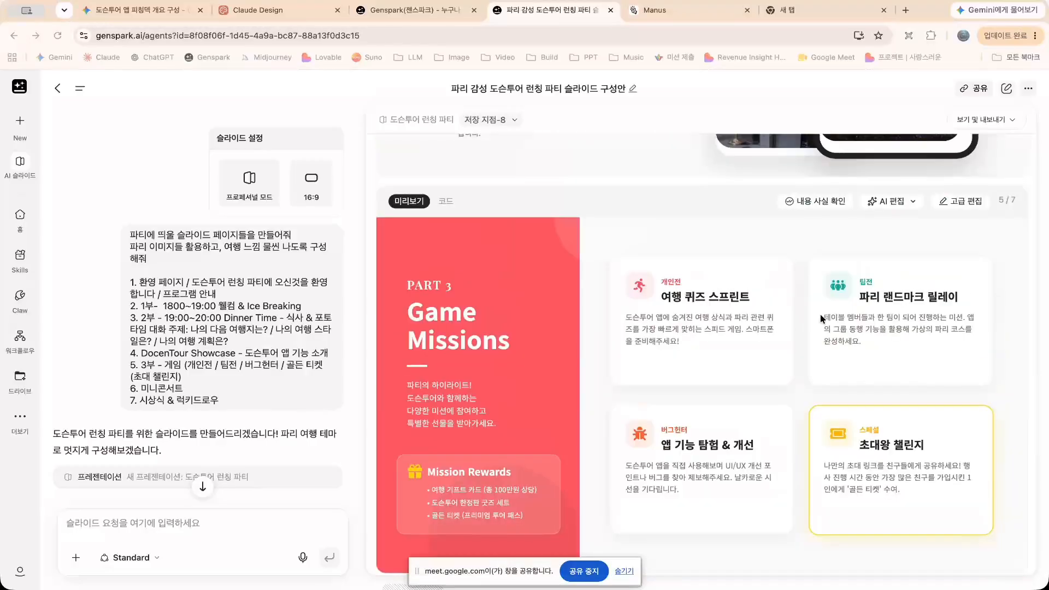
# Open the Game Missions slide in the advanced editor, select the 파리 랜드마크 릴레이 and 초대왕 챌린지 descriptions, and return to the AI slides view
pyautogui.click(968, 202)
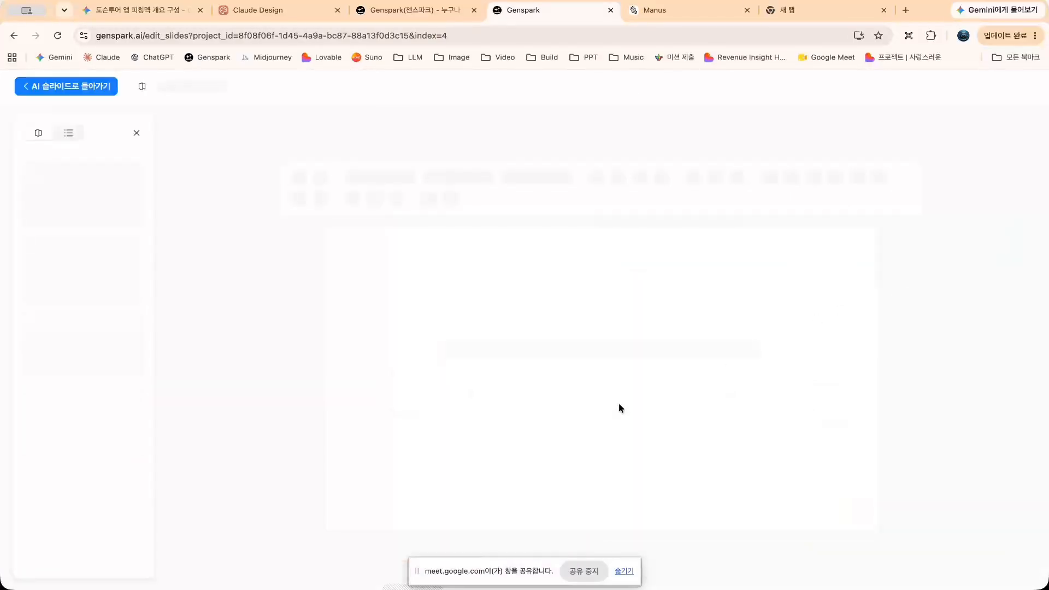
pyautogui.click(840, 292)
pyautogui.doubleClick(840, 292)
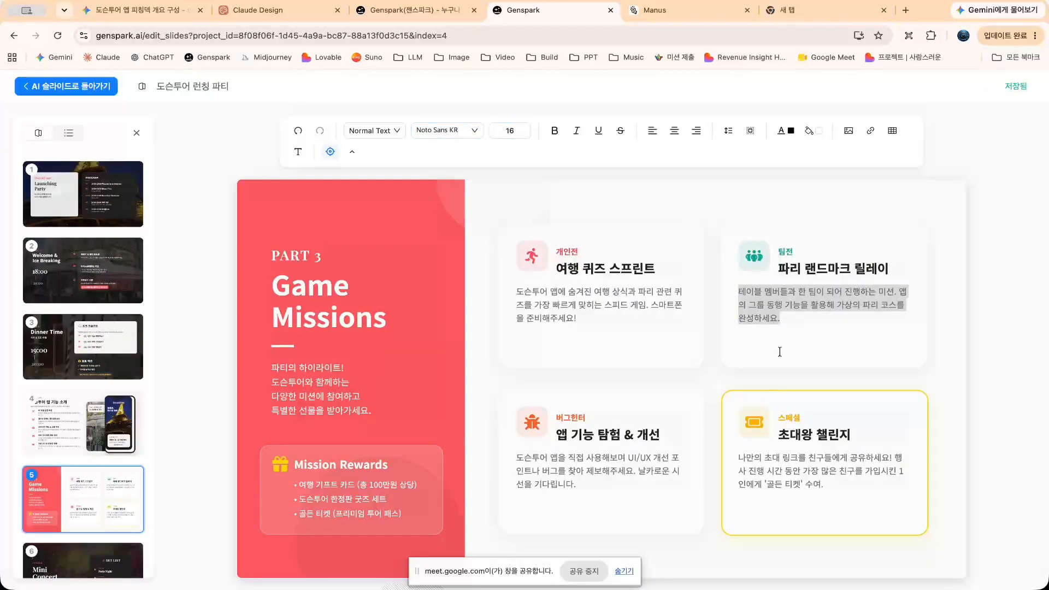
pyautogui.doubleClick(779, 467)
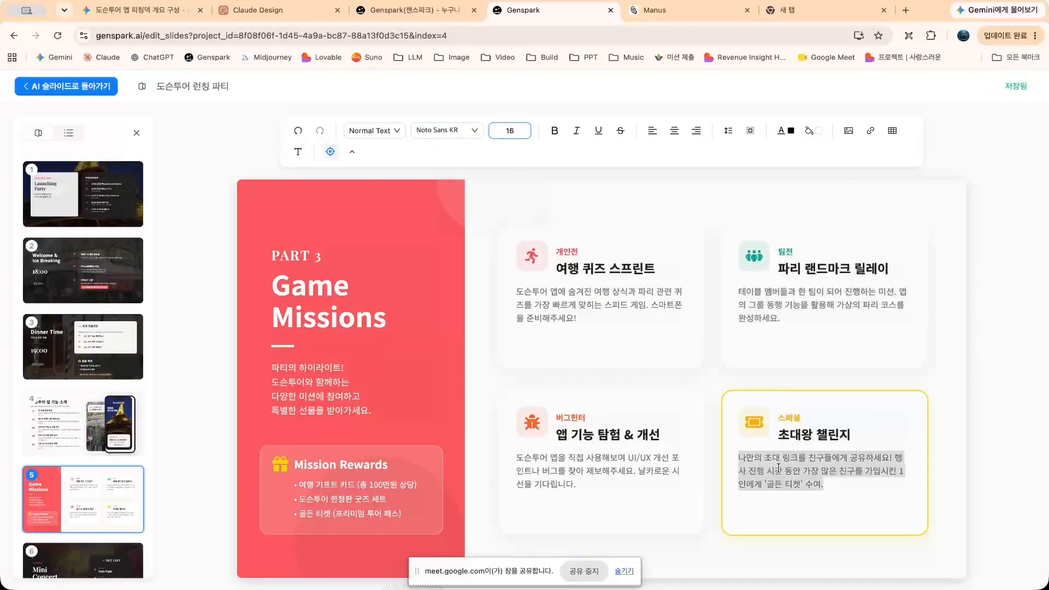
pyautogui.click(834, 213)
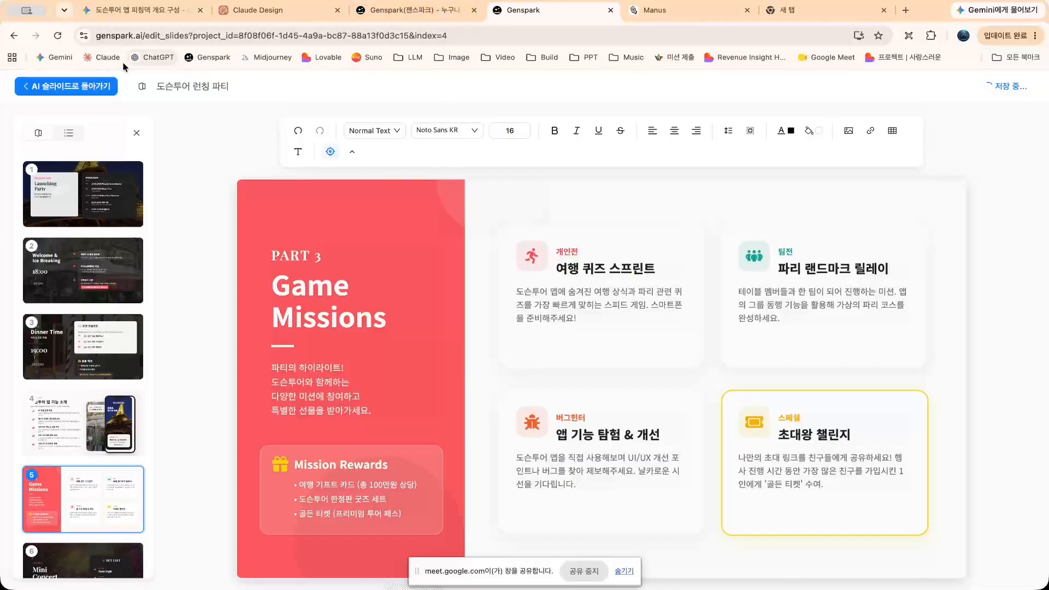
pyautogui.click(61, 88)
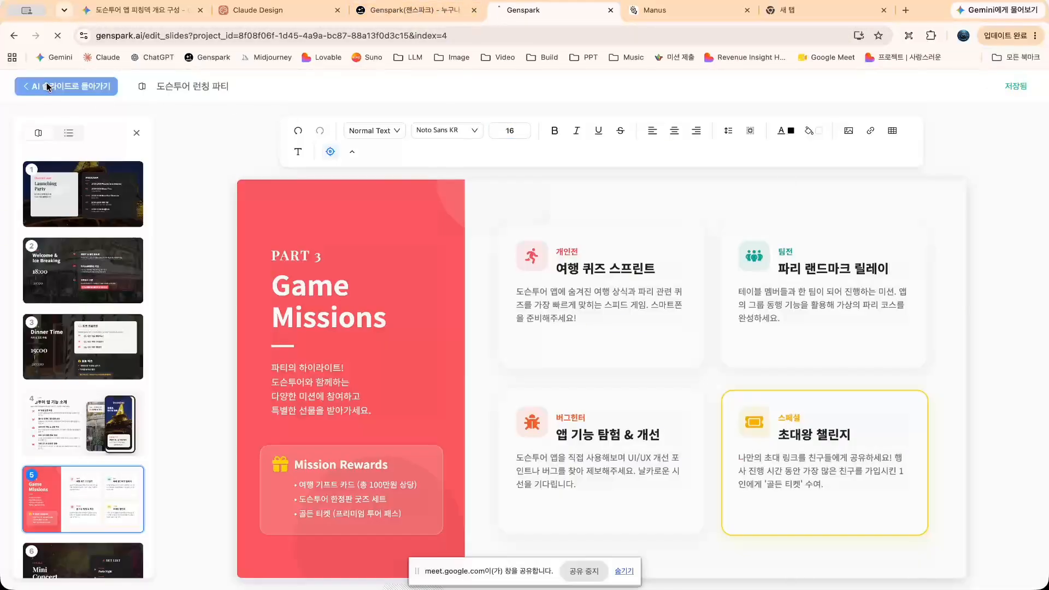
# Switch the closing 시상식 & 럭키드로우 slide to its code view and back to the preview
pyautogui.scroll(-20, 597, 447)
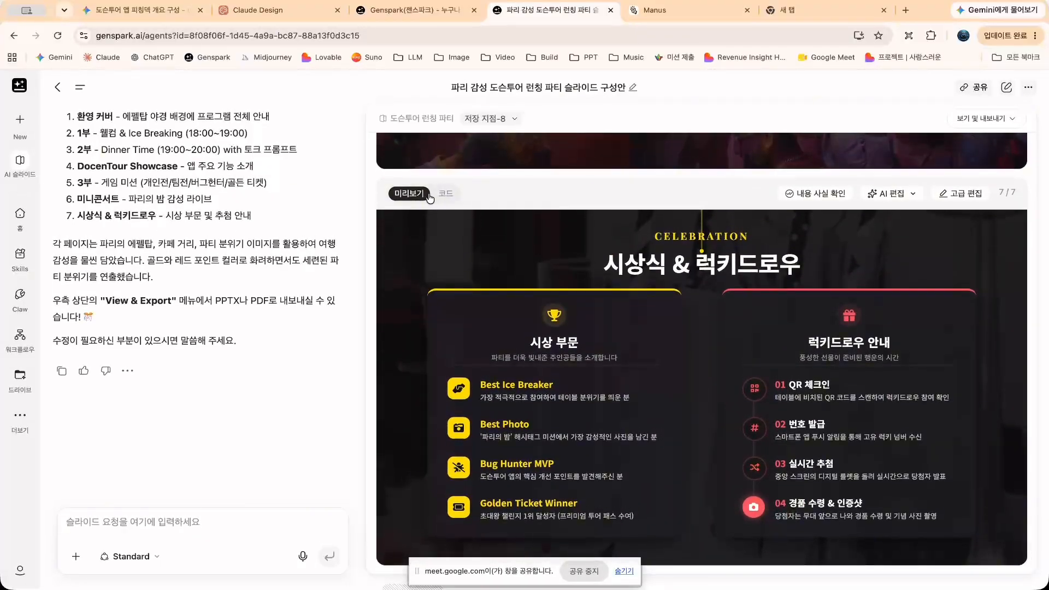
pyautogui.click(446, 195)
pyautogui.click(409, 314)
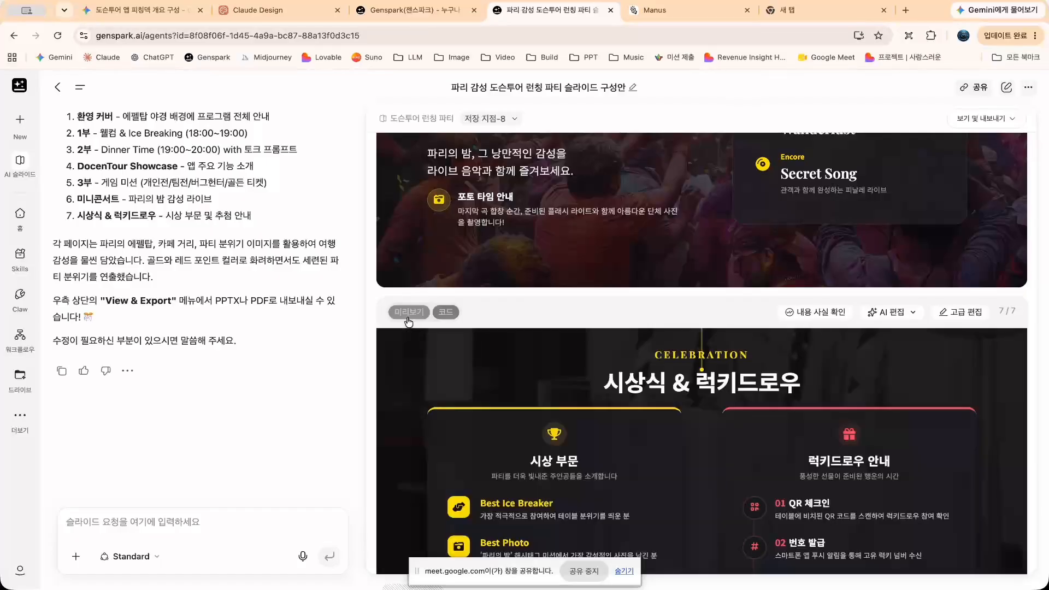
pyautogui.scroll(-3, 561, 343)
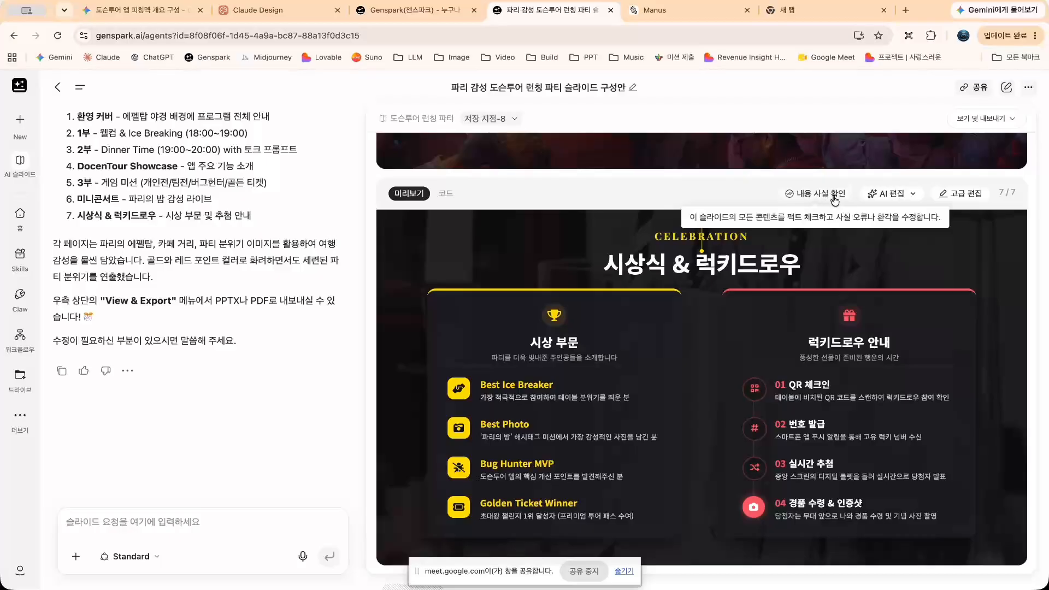
# Open the AI editing options for the Launching Party cover slide
pyautogui.scroll(20, 948, 277)
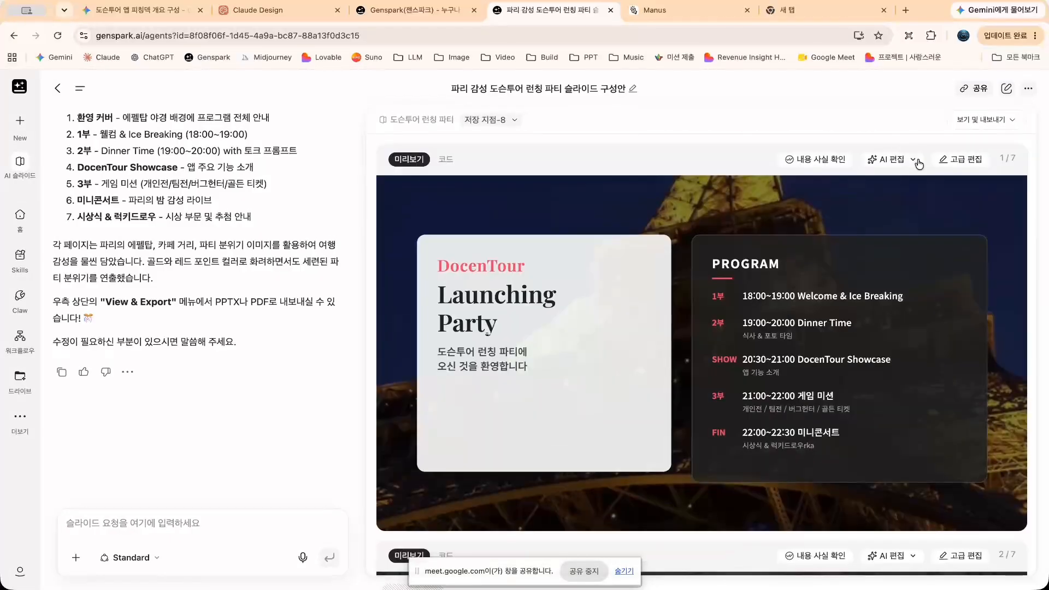
pyautogui.click(919, 164)
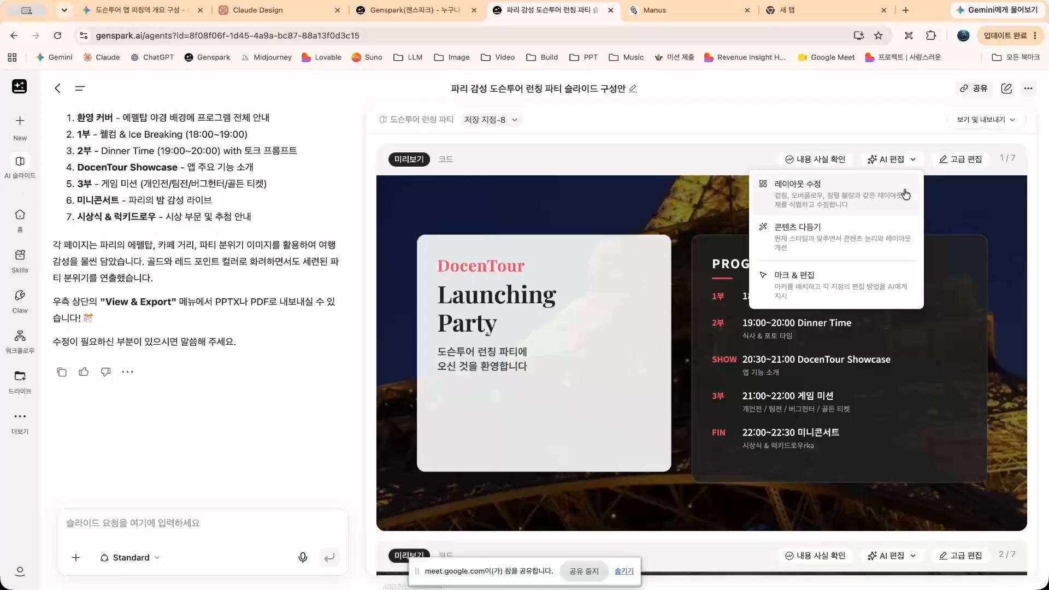
# Run the automatic 레이아웃 수정 on slide 4, 도슨투어 앱 기능 소개, of the party deck
pyautogui.click(903, 134)
pyautogui.scroll(-15, 884, 266)
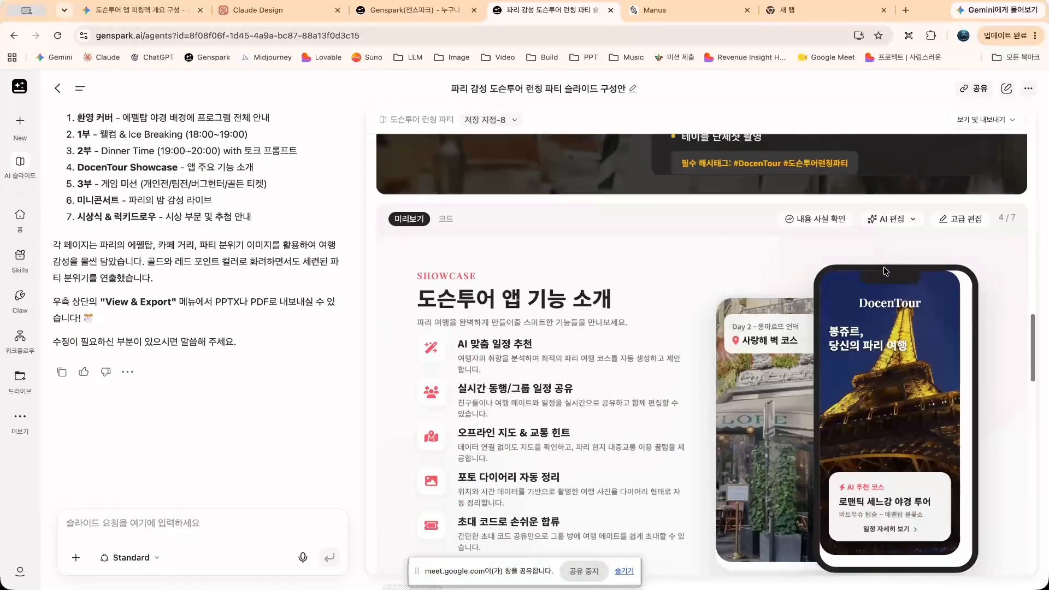
pyautogui.scroll(2, 886, 272)
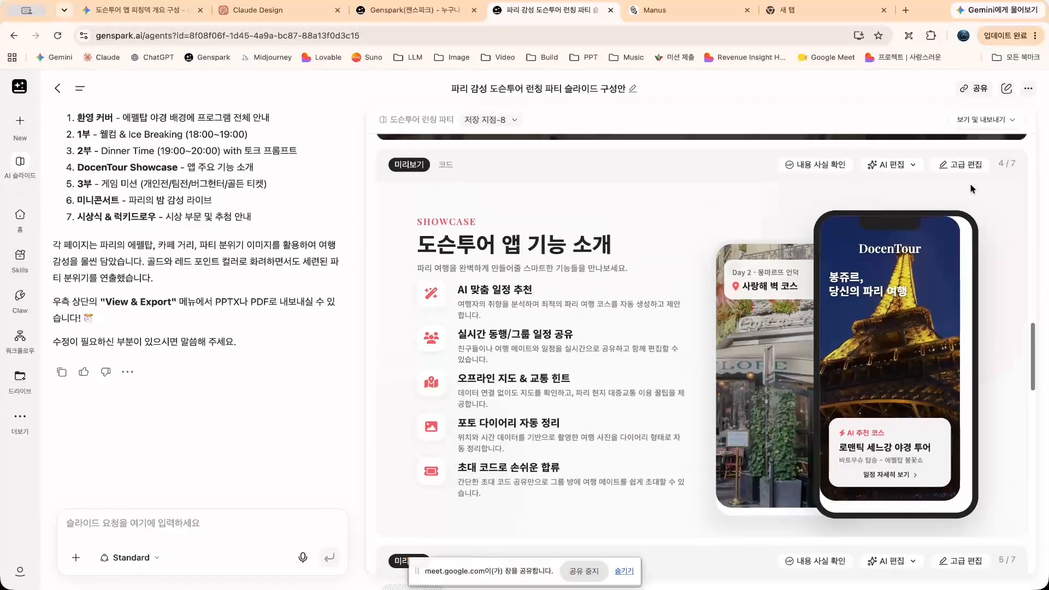
pyautogui.click(911, 165)
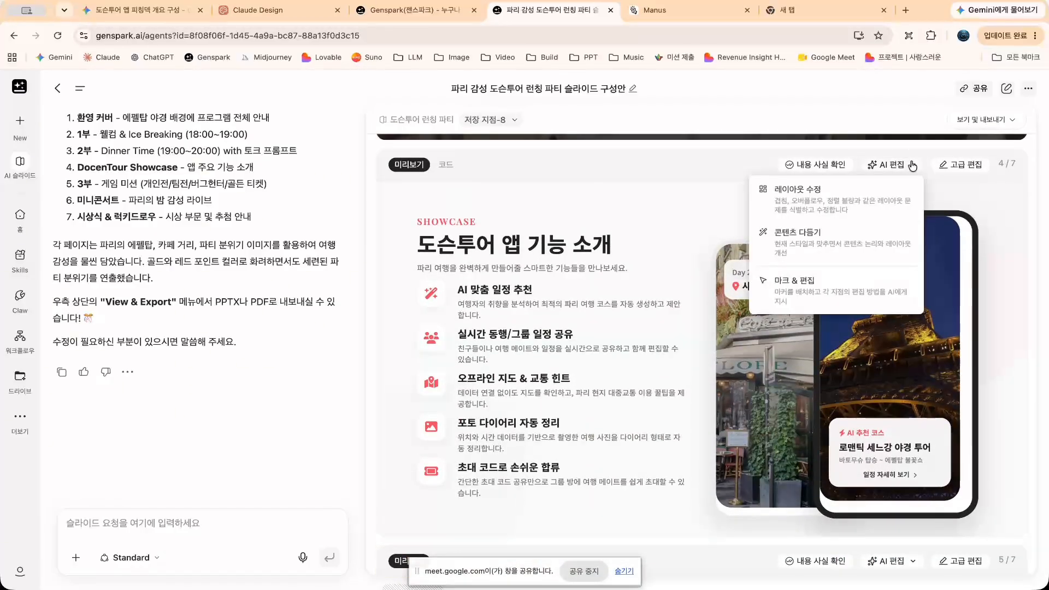
pyautogui.click(802, 201)
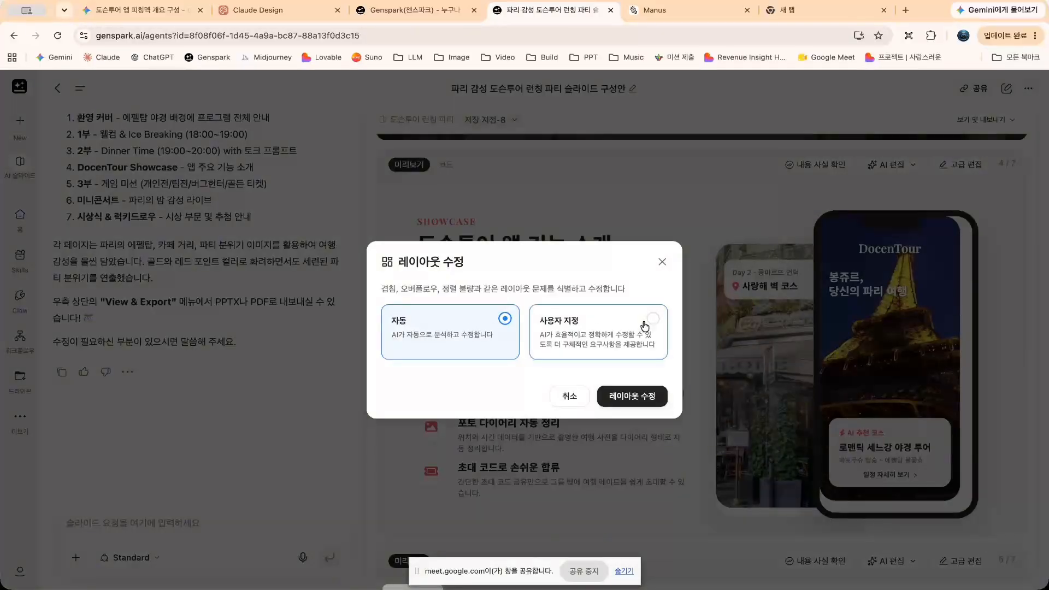
pyautogui.click(636, 398)
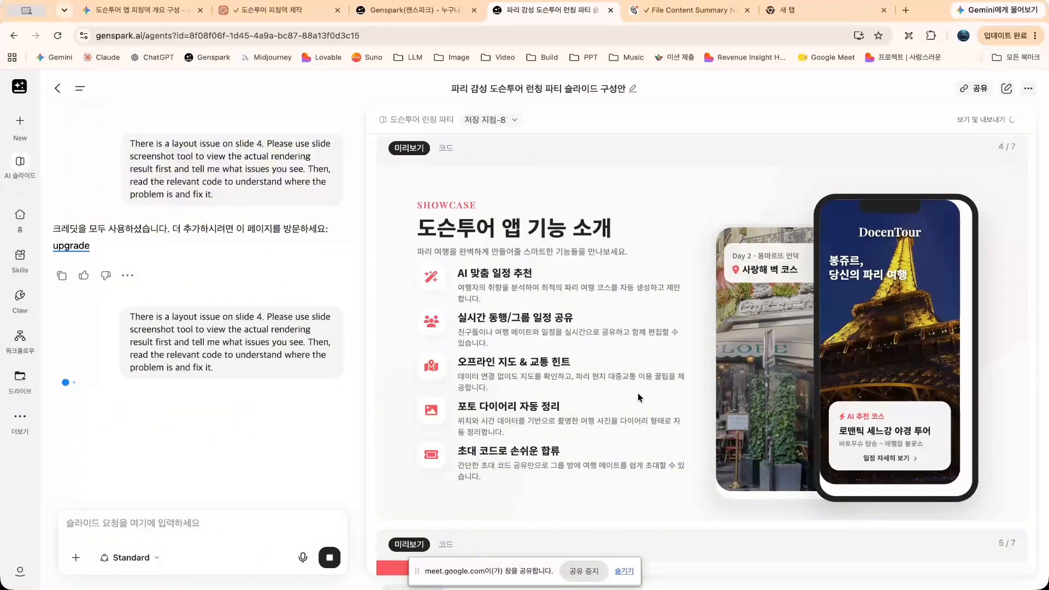
# Examine the layout request, the AI's problem analysis and code changes, and the revised phone mockup layout on slide 4
pyautogui.moveTo(130, 317); pyautogui.dragTo(227, 373)
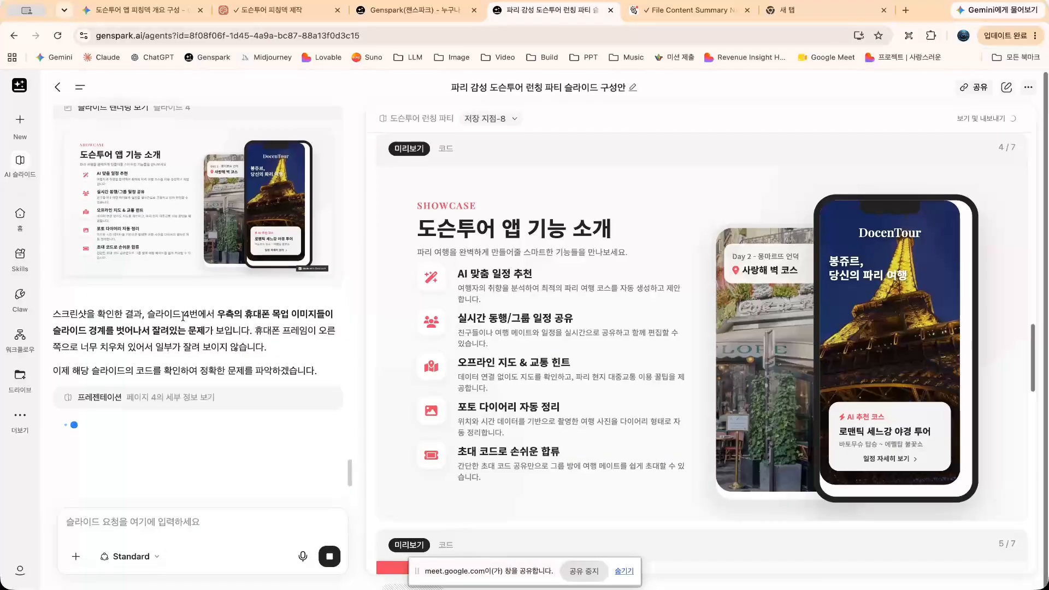
pyautogui.moveTo(189, 315); pyautogui.dragTo(245, 331)
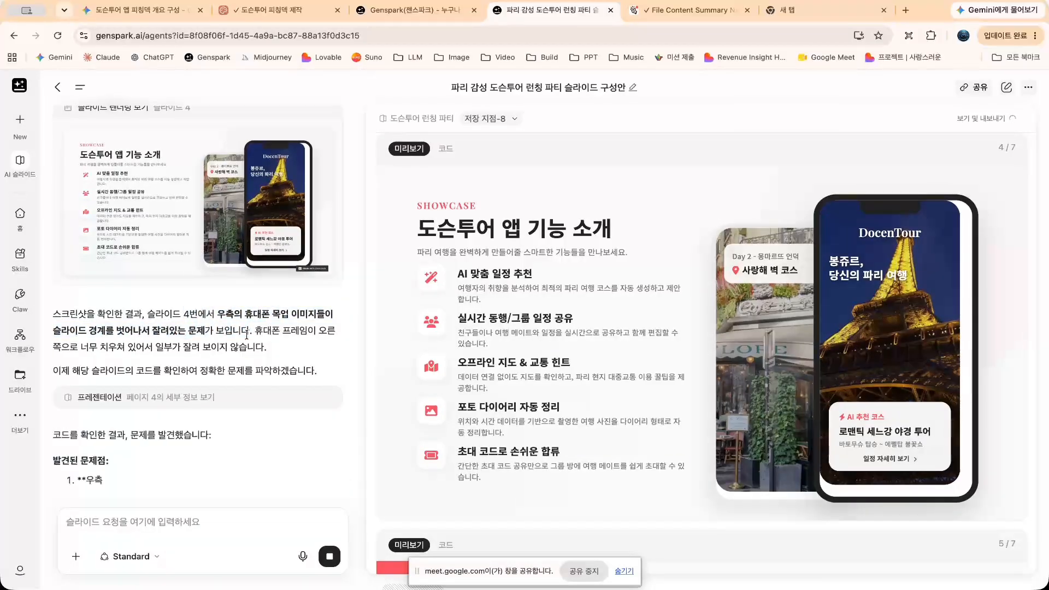
pyautogui.scroll(-2, 283, 436)
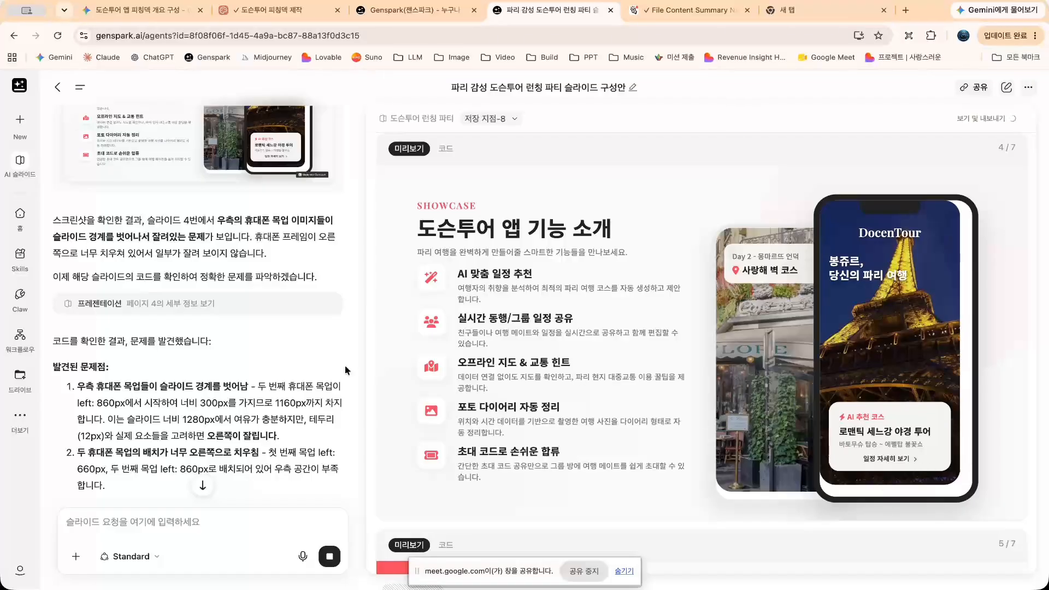
pyautogui.scroll(-2, 218, 404)
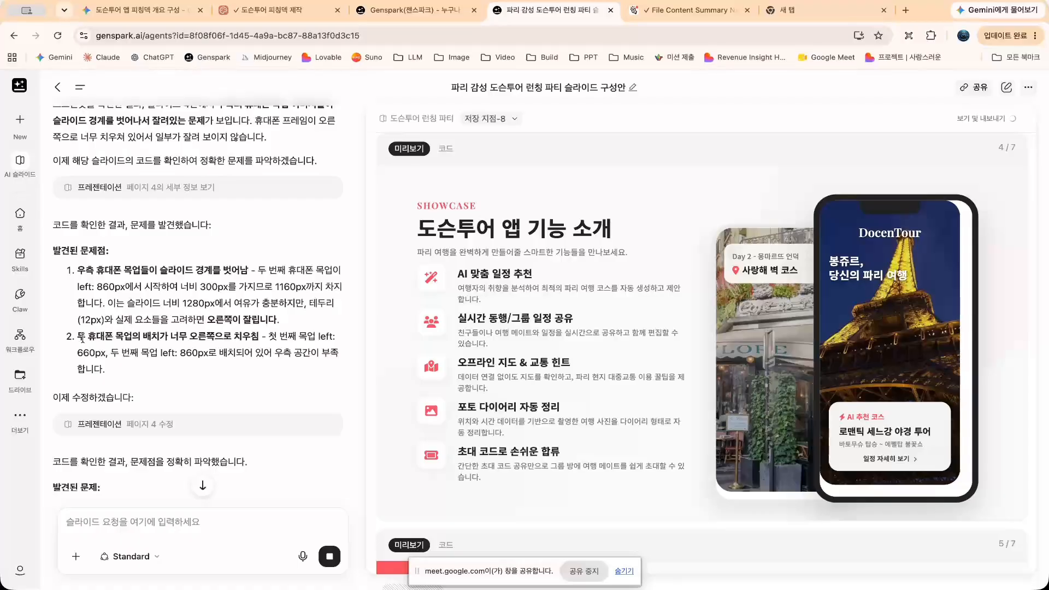
pyautogui.moveTo(89, 337); pyautogui.dragTo(177, 369)
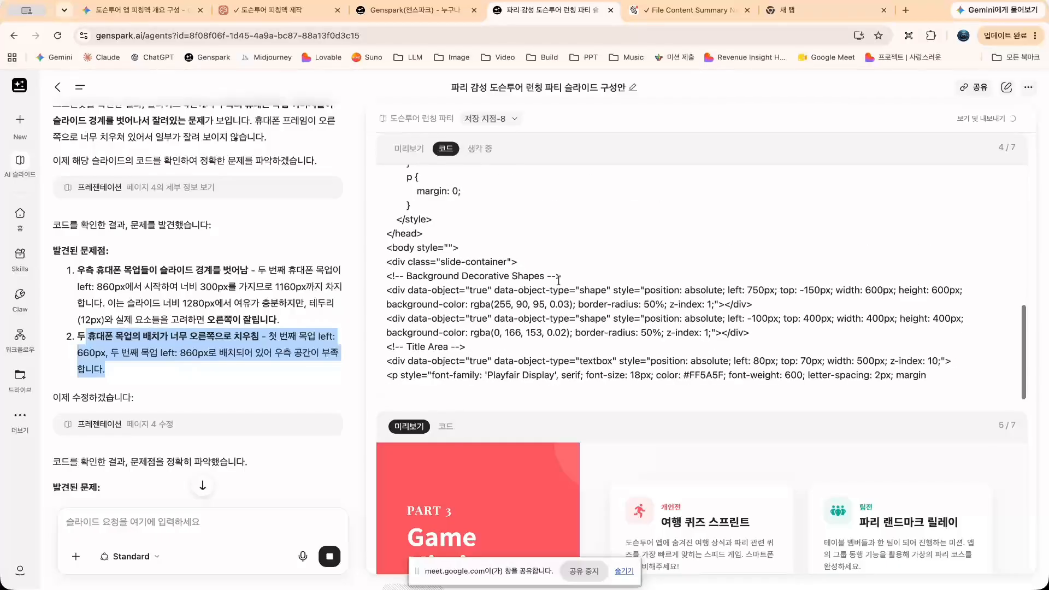
pyautogui.scroll(-3, 230, 387)
pyautogui.scroll(-5, 230, 386)
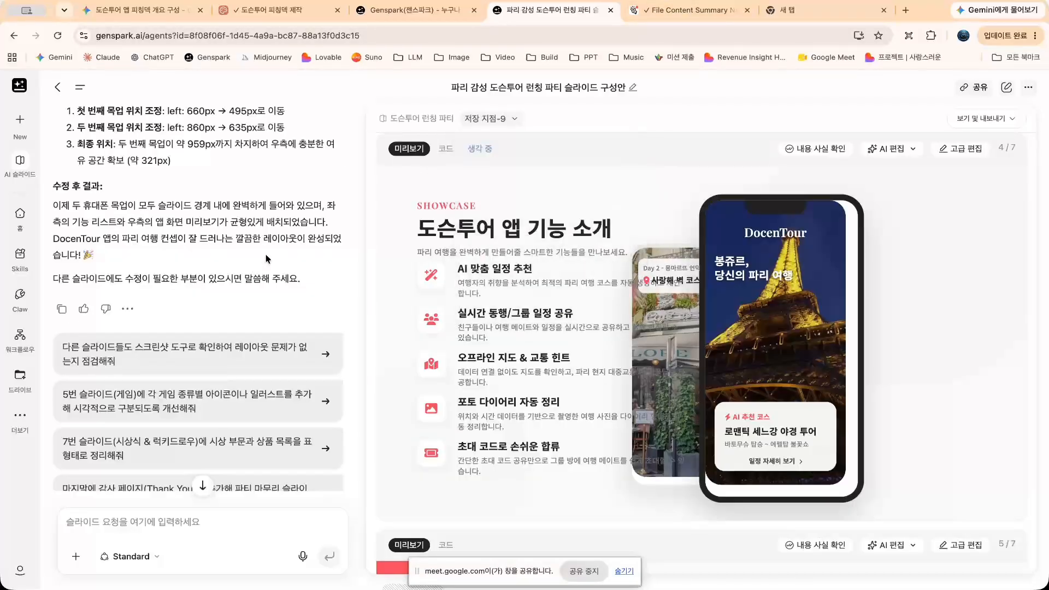
pyautogui.scroll(-2, 267, 258)
pyautogui.scroll(3, 266, 254)
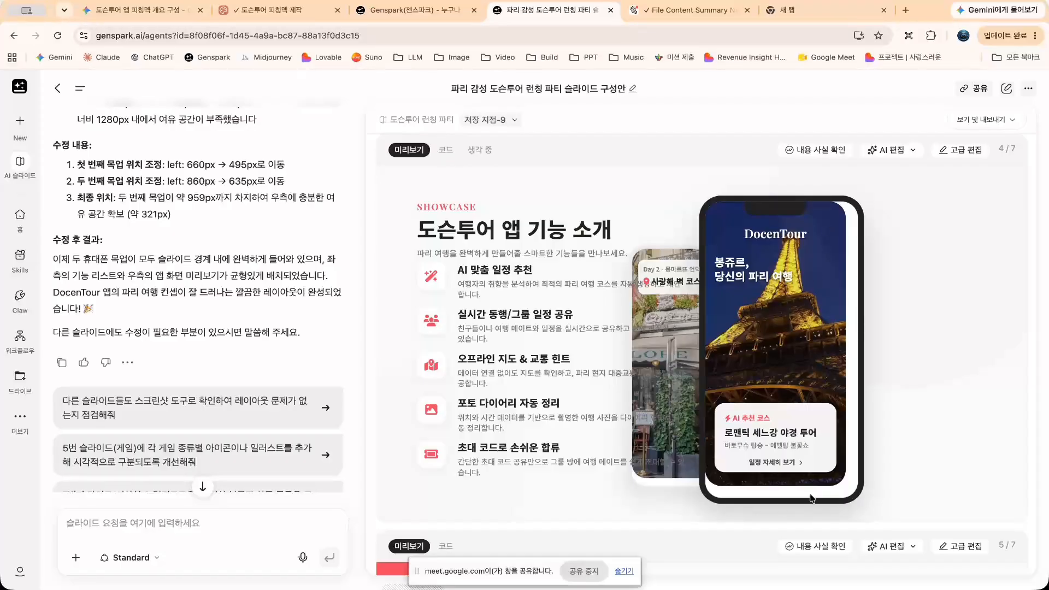
pyautogui.scroll(-5, 273, 290)
pyautogui.scroll(20, 273, 291)
pyautogui.scroll(-20, 273, 290)
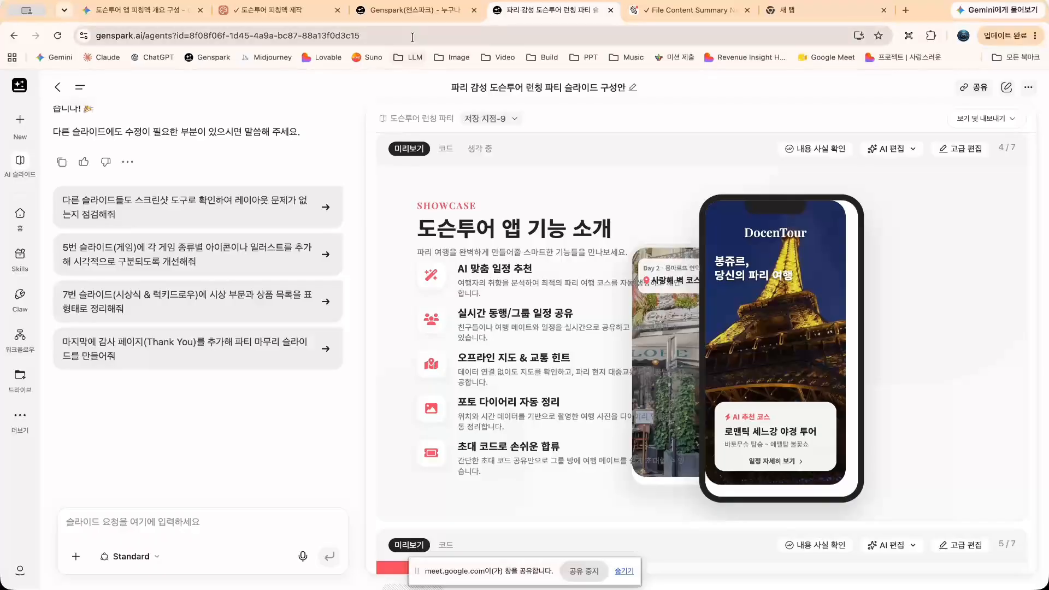
pyautogui.click(405, 15)
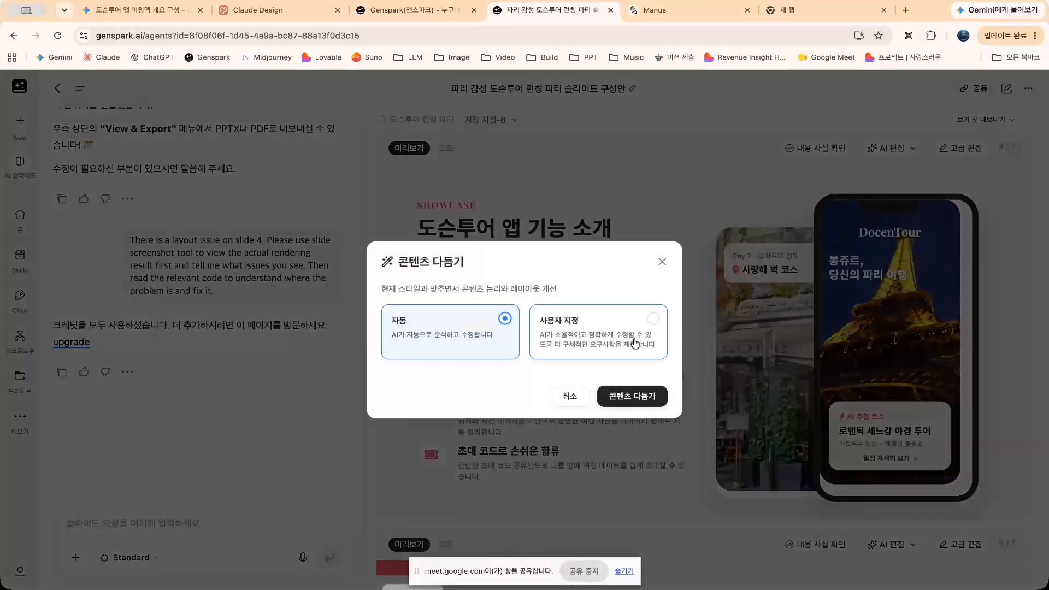
# Review the 콘텐츠 다듬기 and 레이아웃 수정 dialogs for slide 4 and close each without applying it
pyautogui.moveTo(453, 290); pyautogui.dragTo(568, 299)
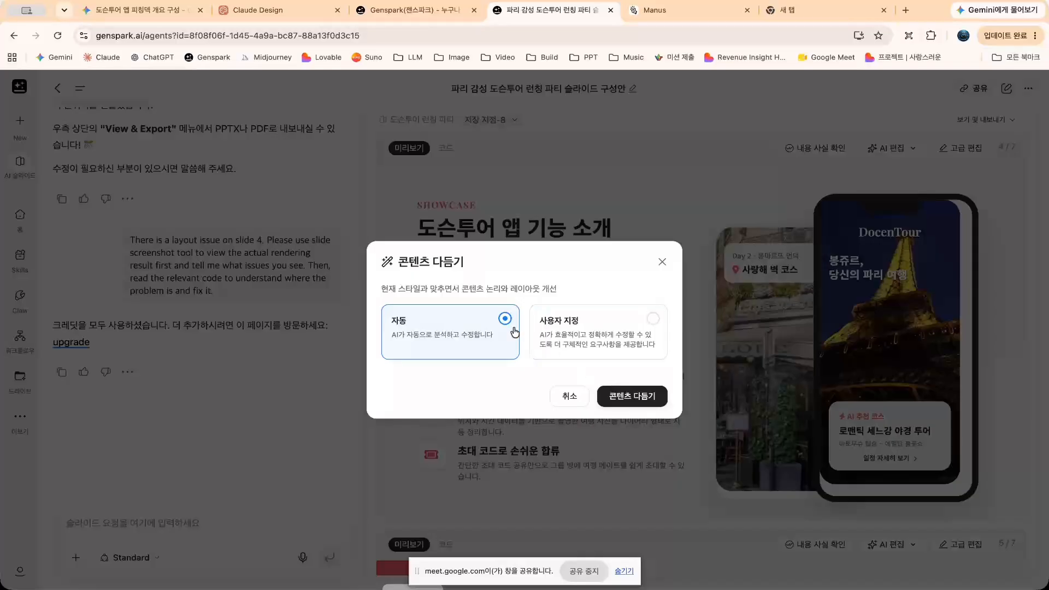
pyautogui.click(564, 397)
pyautogui.click(908, 149)
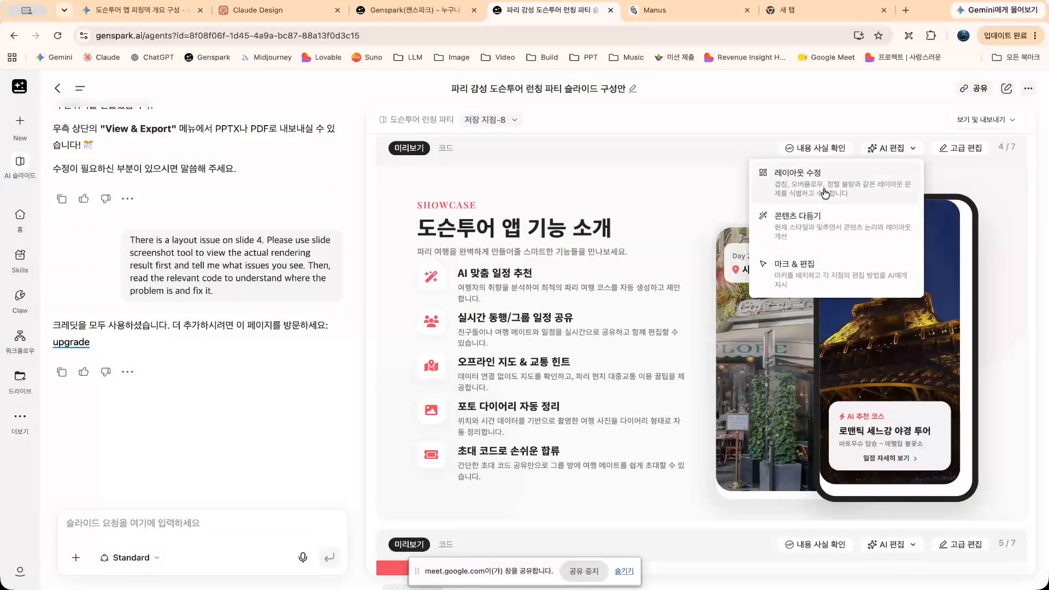
pyautogui.click(856, 184)
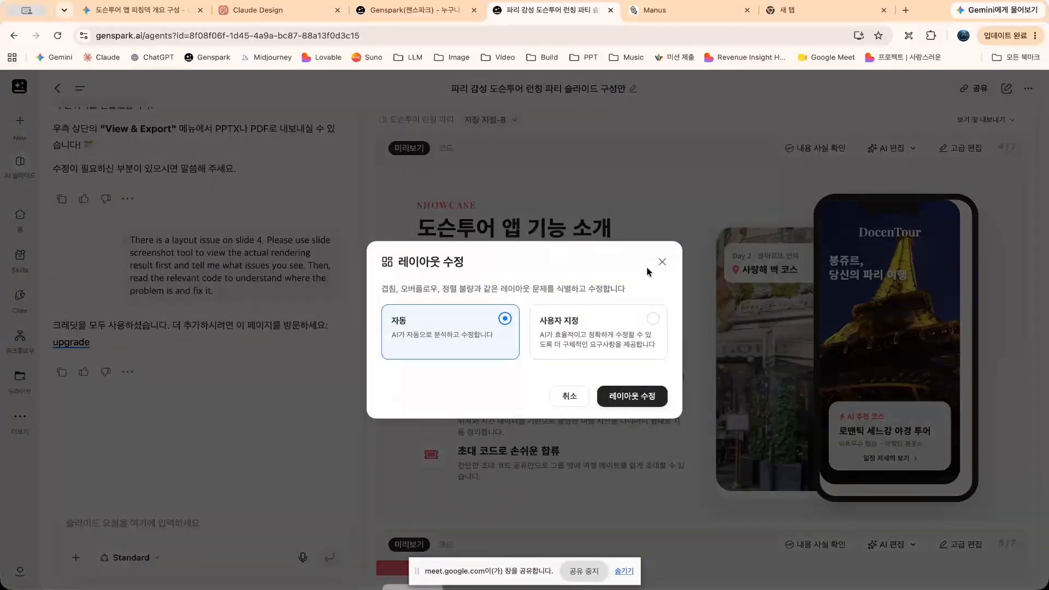
pyautogui.click(661, 263)
# Turn on 마크 & 편집 for slide 4 and reopen the slide's AI editing options
pyautogui.click(892, 148)
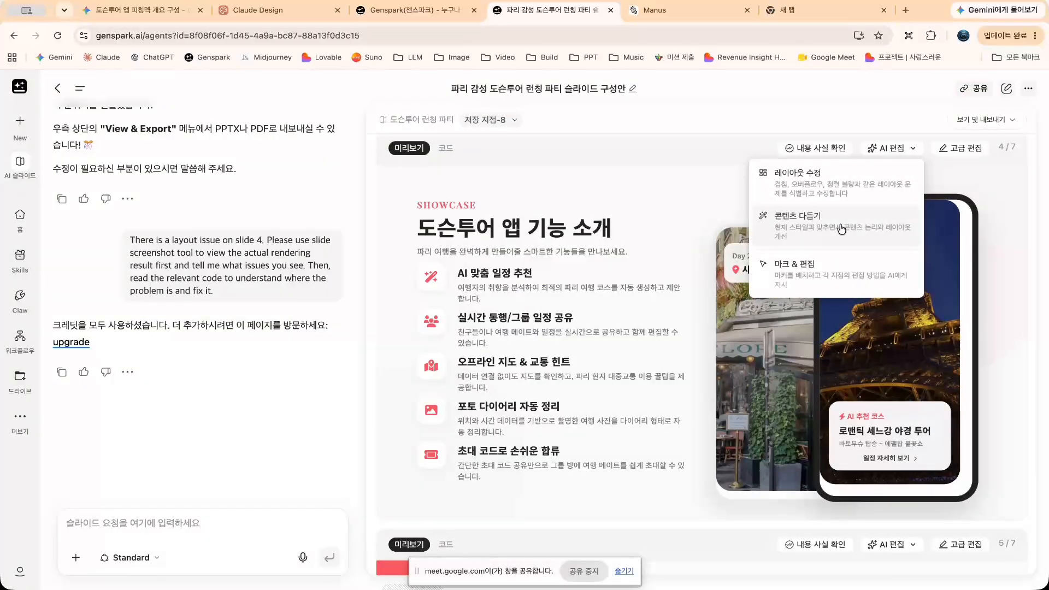
pyautogui.click(820, 271)
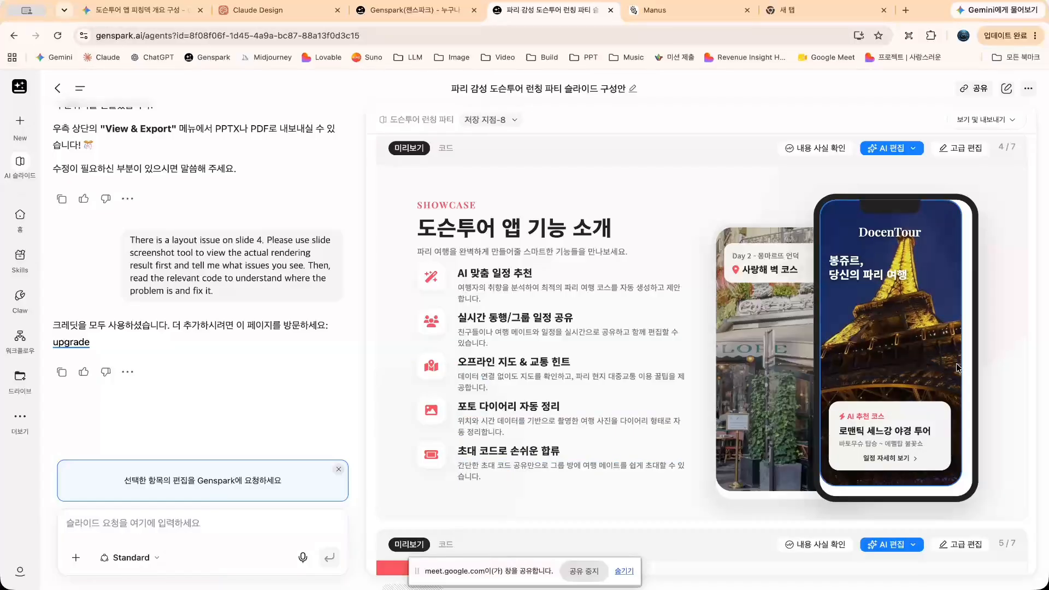
pyautogui.click(917, 149)
pyautogui.click(788, 239)
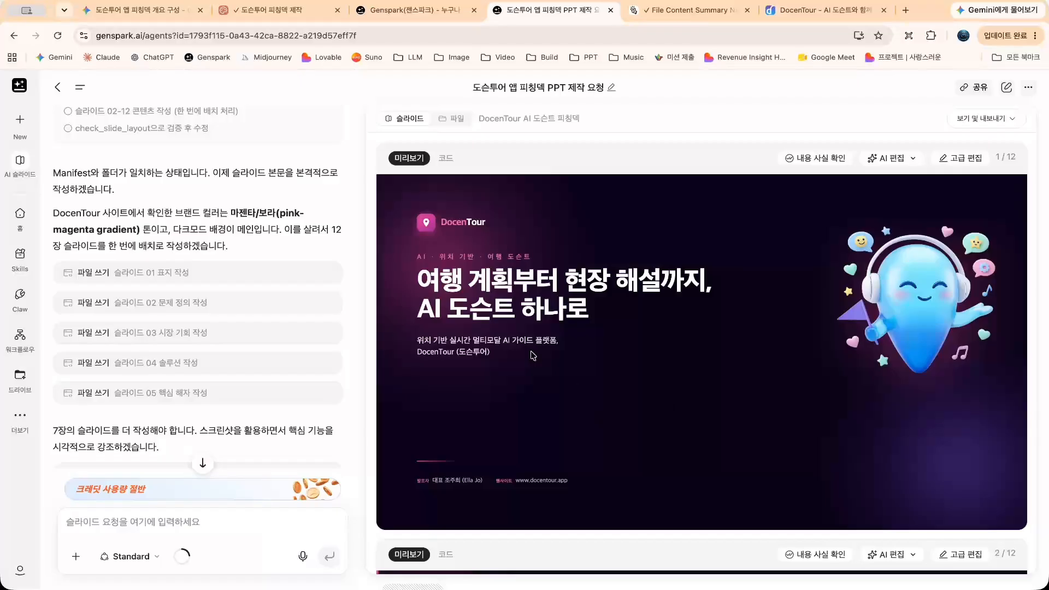
# Examine the generated DocenTour pitch deck's opening slides, from the cover through the problem, why-now and Zero-Prompt slides
pyautogui.scroll(-8, 572, 379)
pyautogui.scroll(-17, 572, 380)
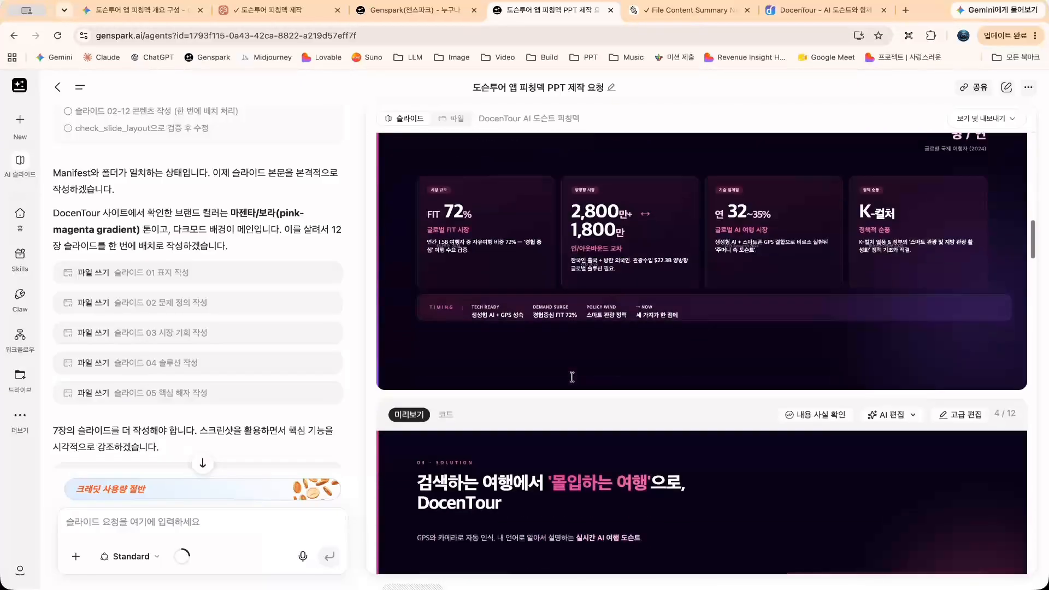
pyautogui.scroll(-12, 574, 381)
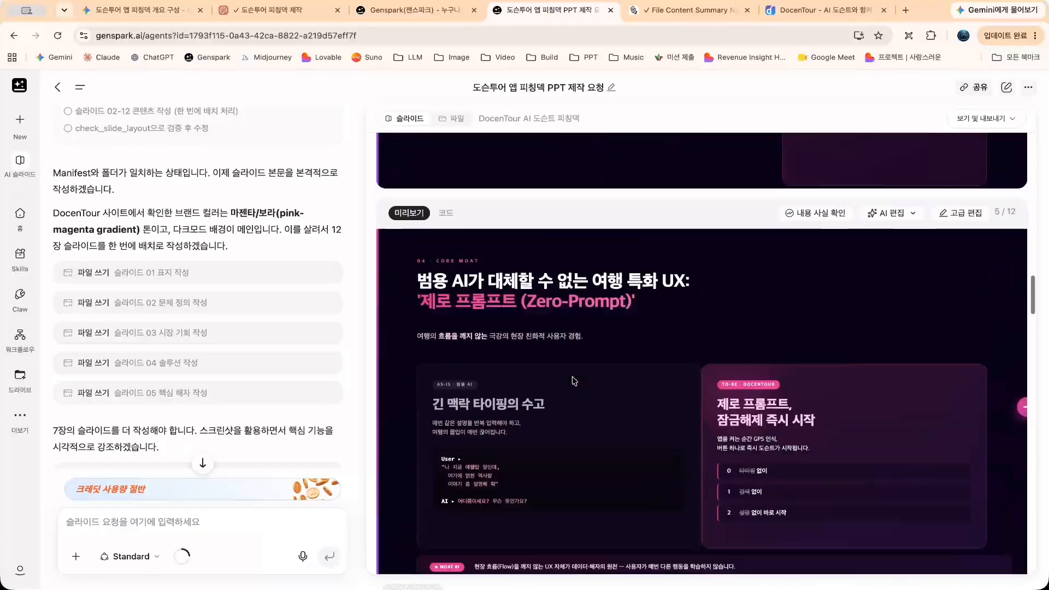
pyautogui.scroll(-1, 802, 357)
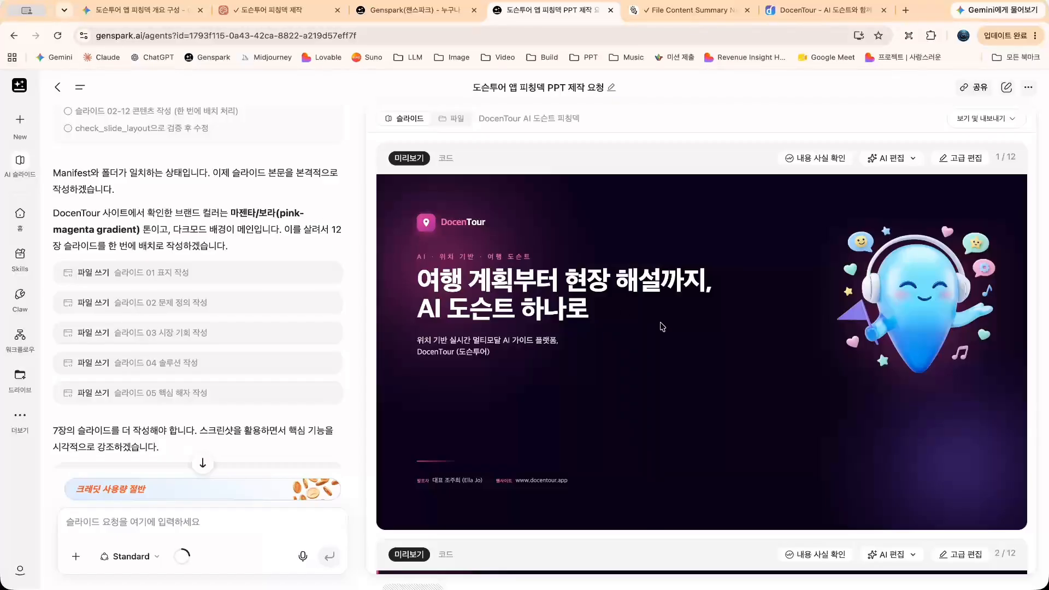
pyautogui.scroll(-7, 719, 412)
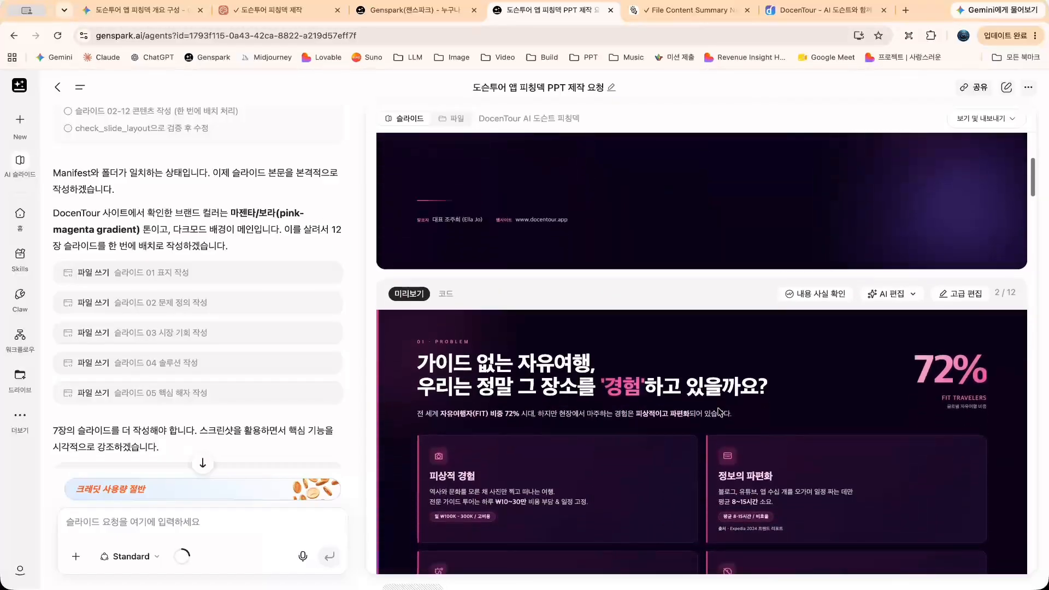
pyautogui.scroll(-5, 719, 412)
pyautogui.scroll(15, 719, 412)
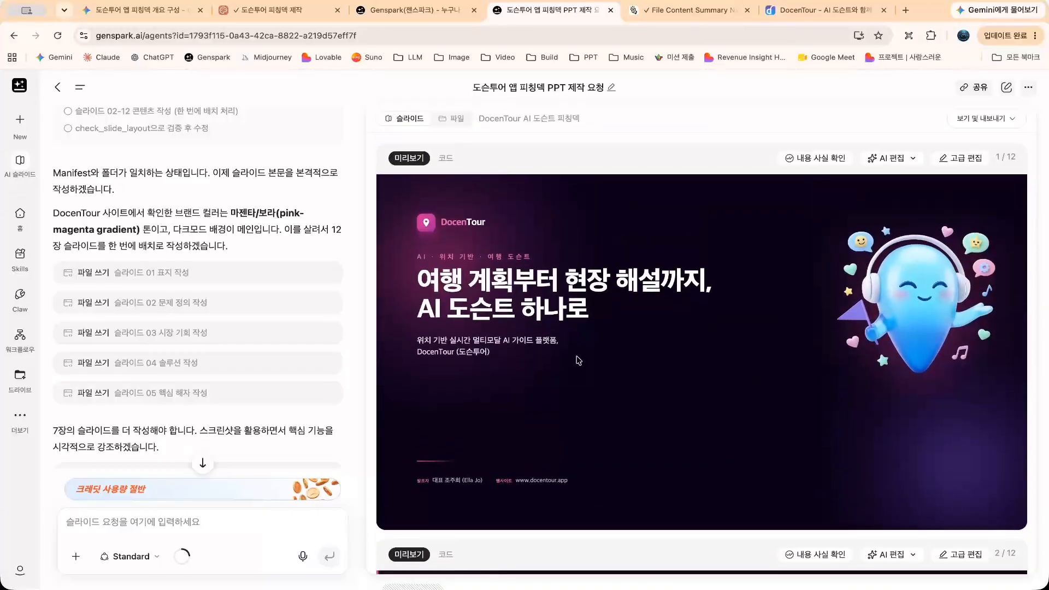
pyautogui.scroll(-10, 574, 411)
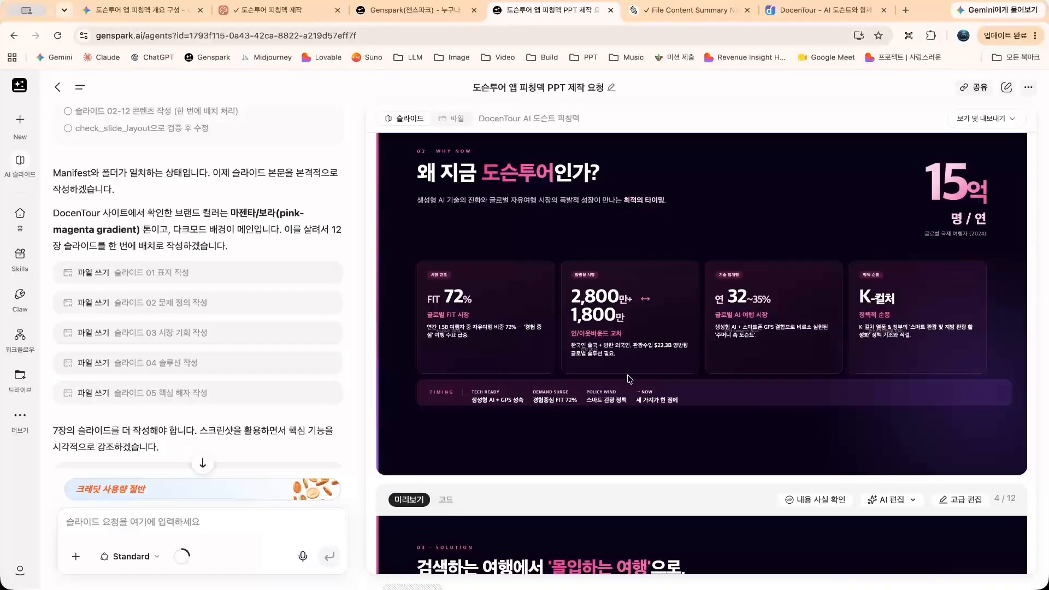
pyautogui.scroll(1, 624, 382)
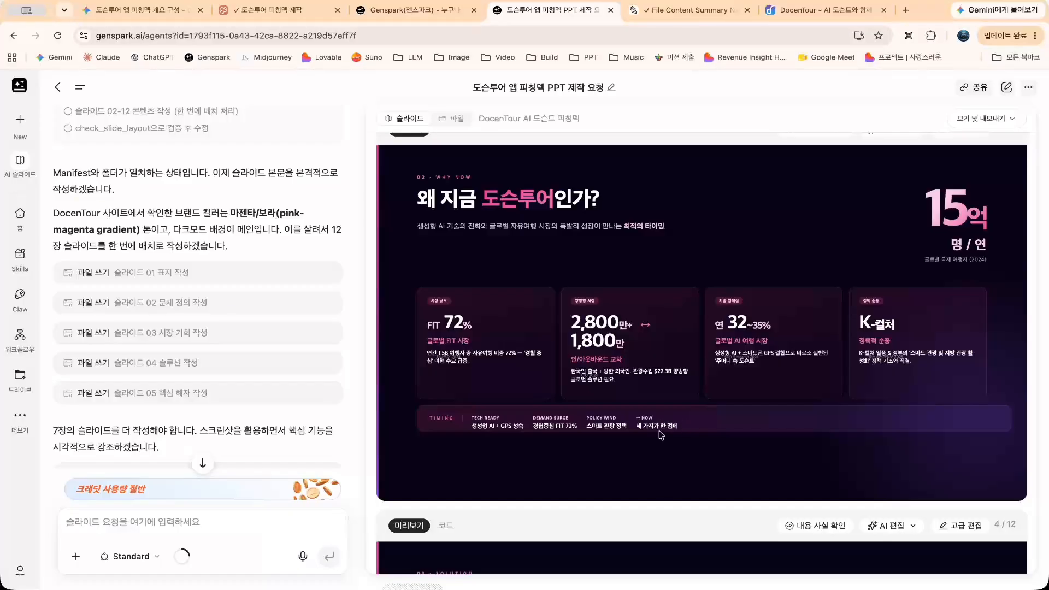
# Examine the rest of the pitch deck, from the solution comparison and app features to the technology, traction, business model and founder slides
pyautogui.scroll(-15, 694, 442)
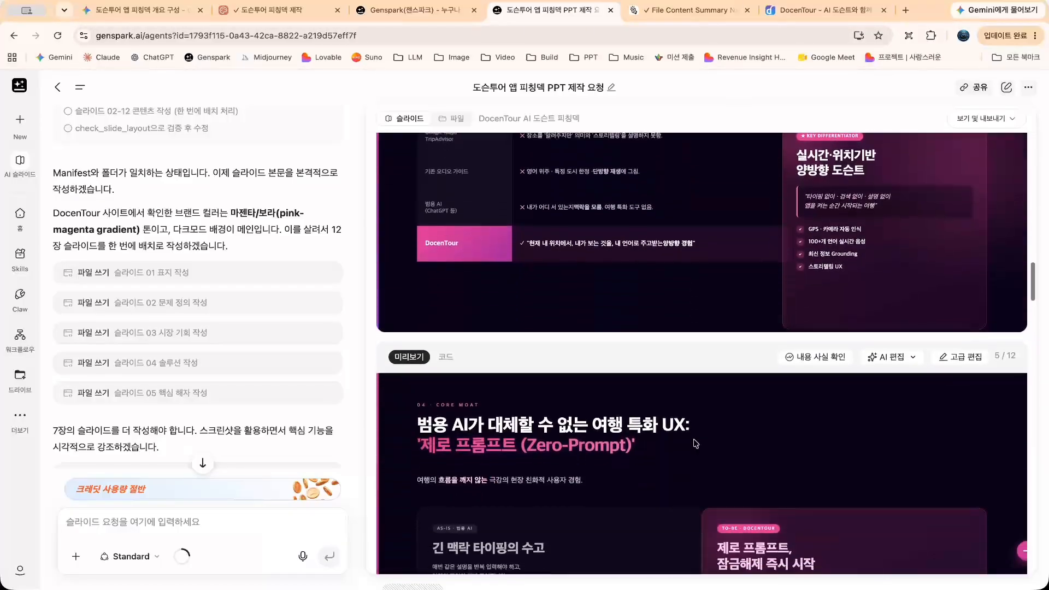
pyautogui.scroll(-7, 809, 405)
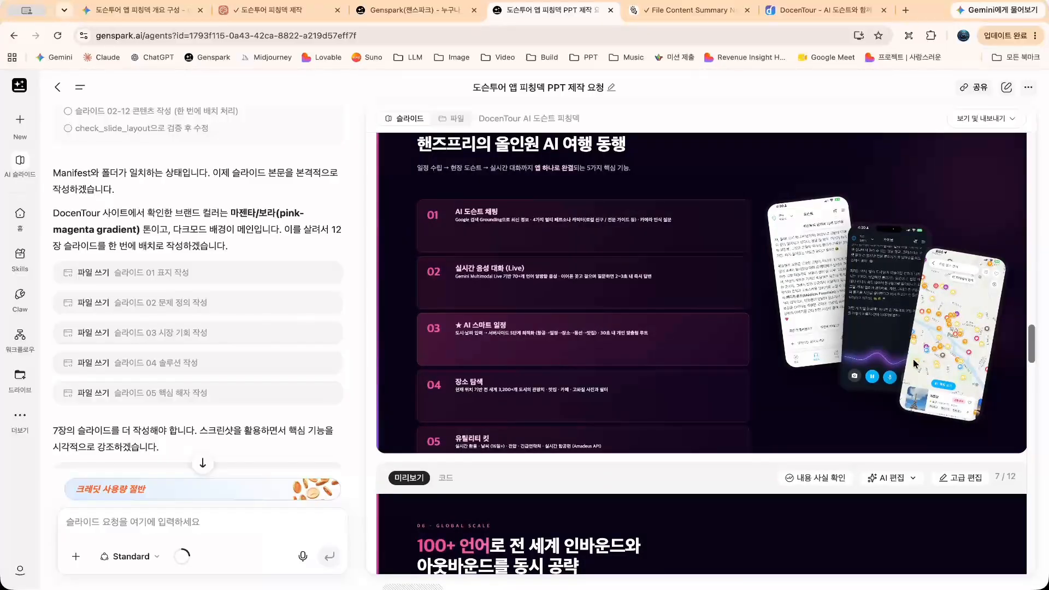
pyautogui.scroll(-1, 764, 391)
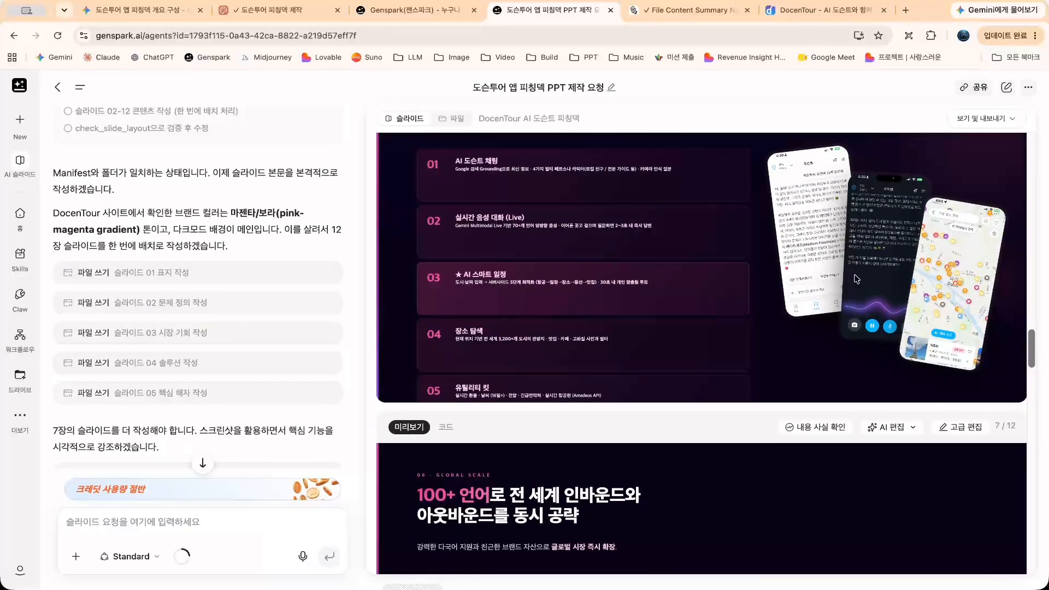
pyautogui.scroll(2, 857, 279)
pyautogui.scroll(-15, 593, 447)
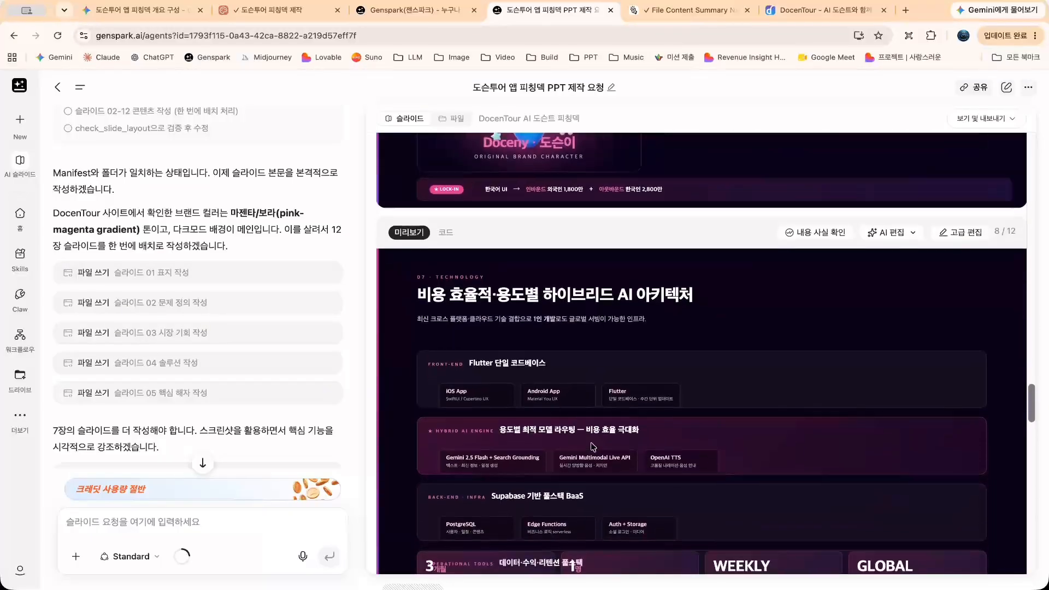
pyautogui.scroll(-11, 593, 447)
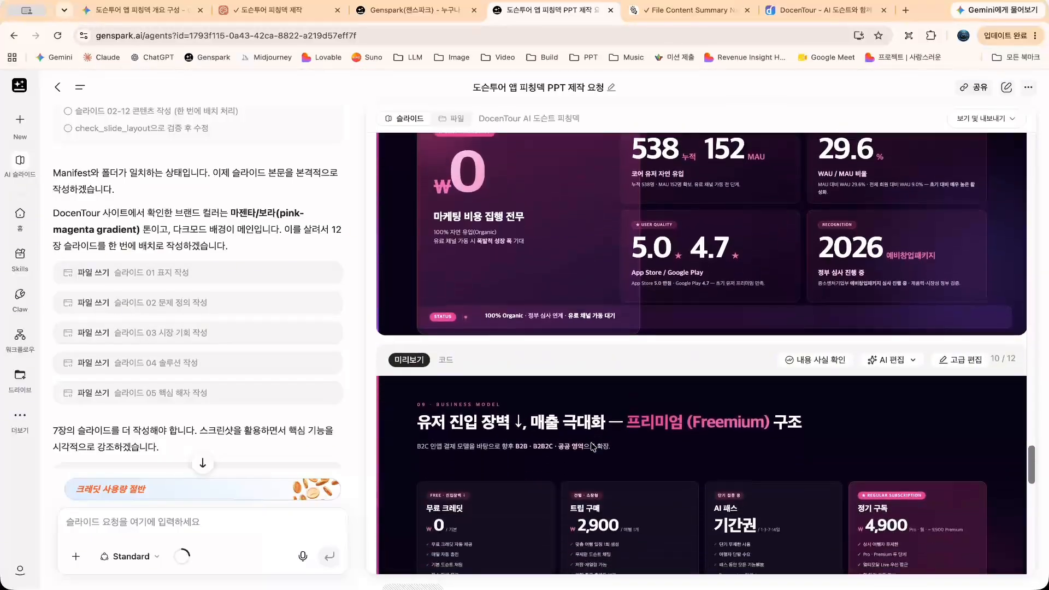
pyautogui.scroll(-3, 593, 447)
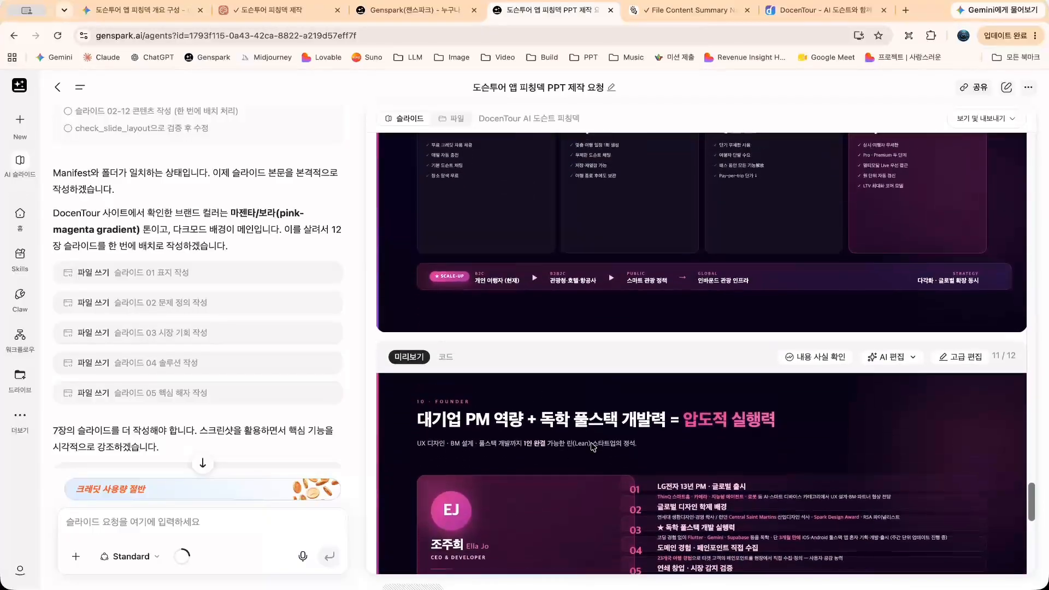
pyautogui.scroll(3, 591, 442)
pyautogui.scroll(-3, 592, 445)
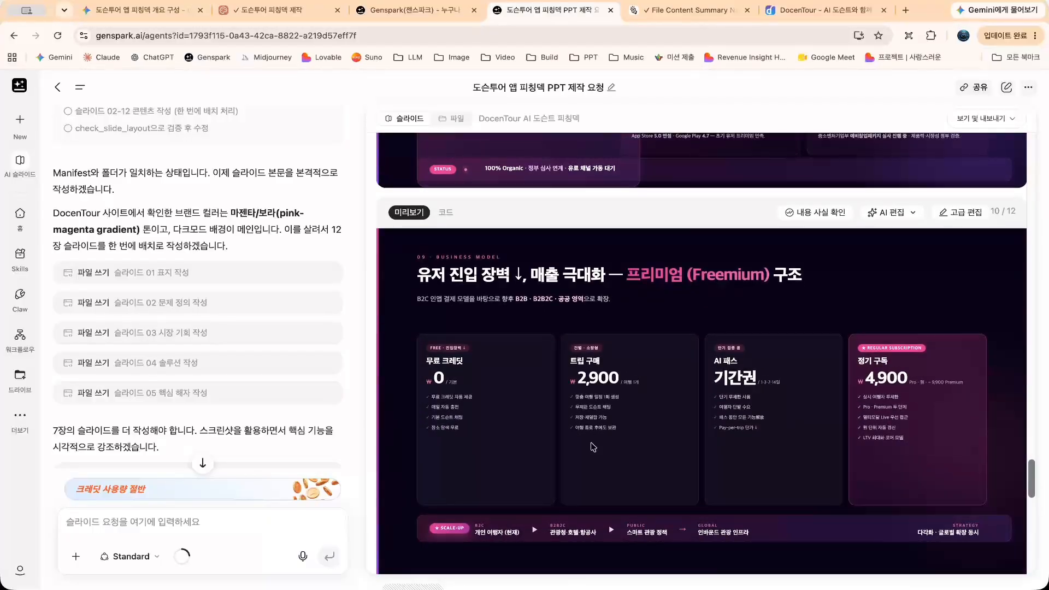
pyautogui.scroll(-3, 691, 454)
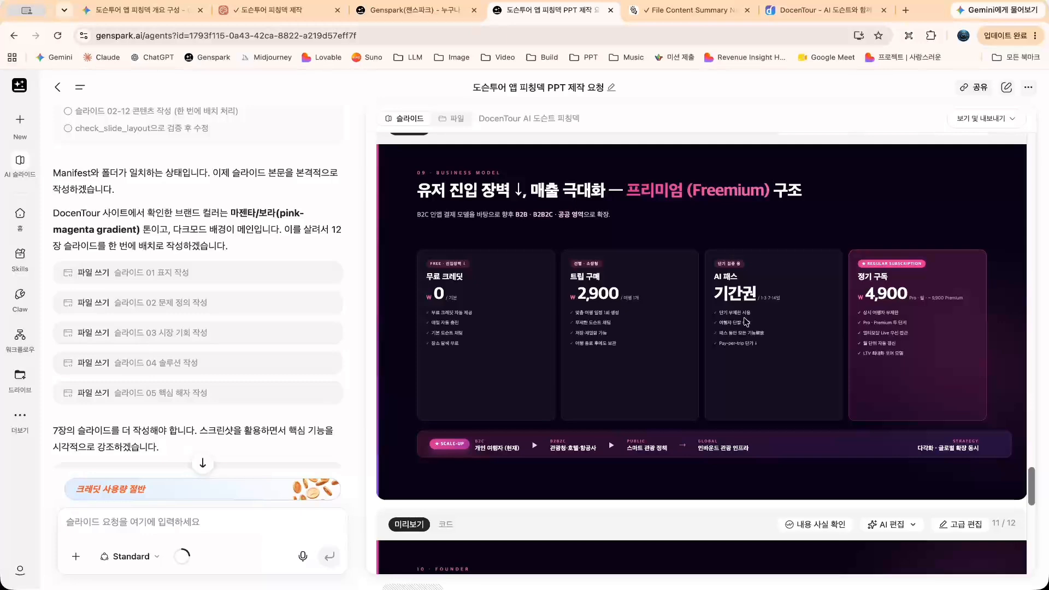
# Examine the founder slide of the Genspark pitch deck and return to its business model slide
pyautogui.scroll(-7, 743, 321)
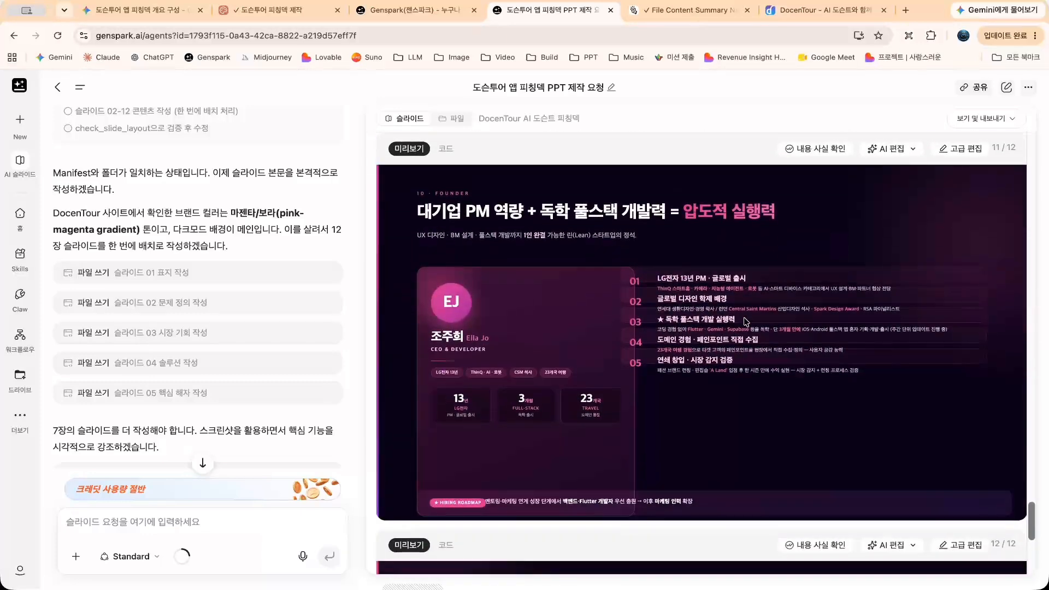
pyautogui.scroll(-3, 746, 321)
pyautogui.scroll(7, 746, 322)
pyautogui.scroll(4, 746, 321)
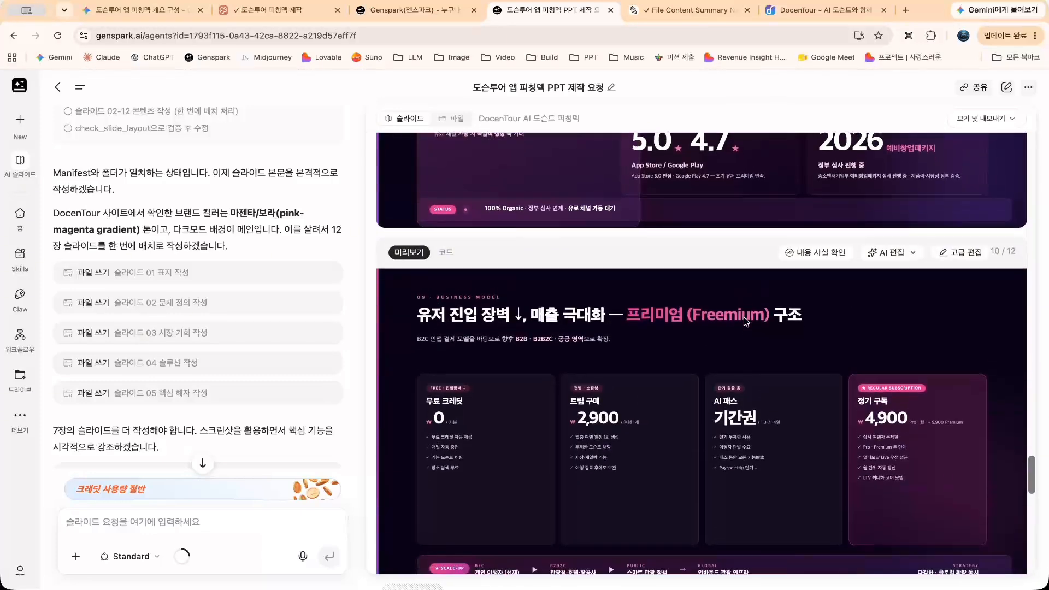
pyautogui.scroll(-1, 746, 321)
pyautogui.scroll(-1, 746, 321)
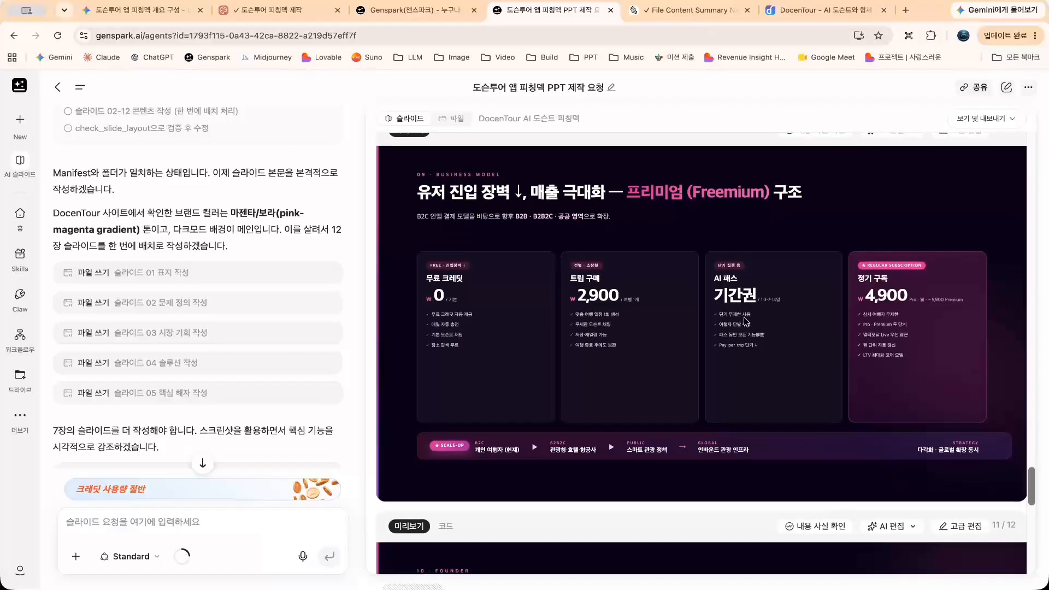
pyautogui.scroll(1, 746, 322)
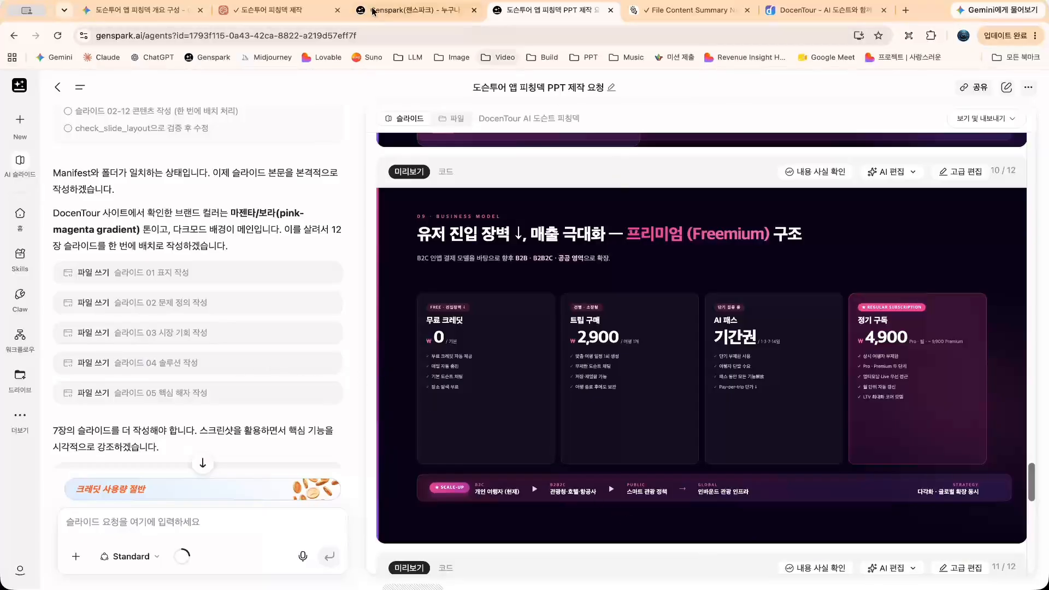
# Look over the slide thumbnails of Claude's DocenTour Pitch Deck and return to Genspark's founder and vision slides
pyautogui.click(294, 10)
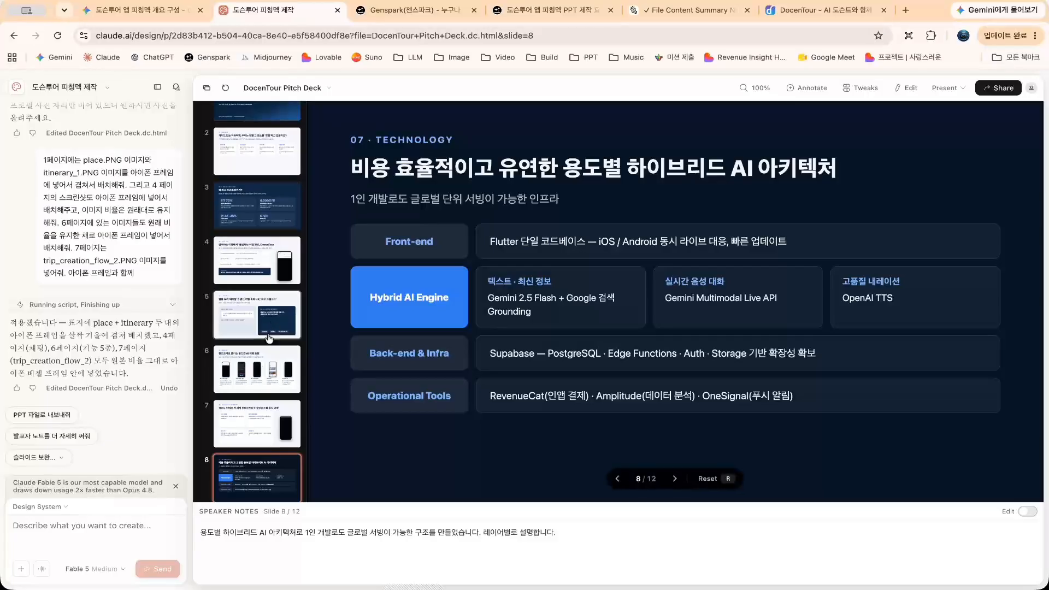
pyautogui.scroll(-2, 260, 407)
pyautogui.scroll(-2, 260, 407)
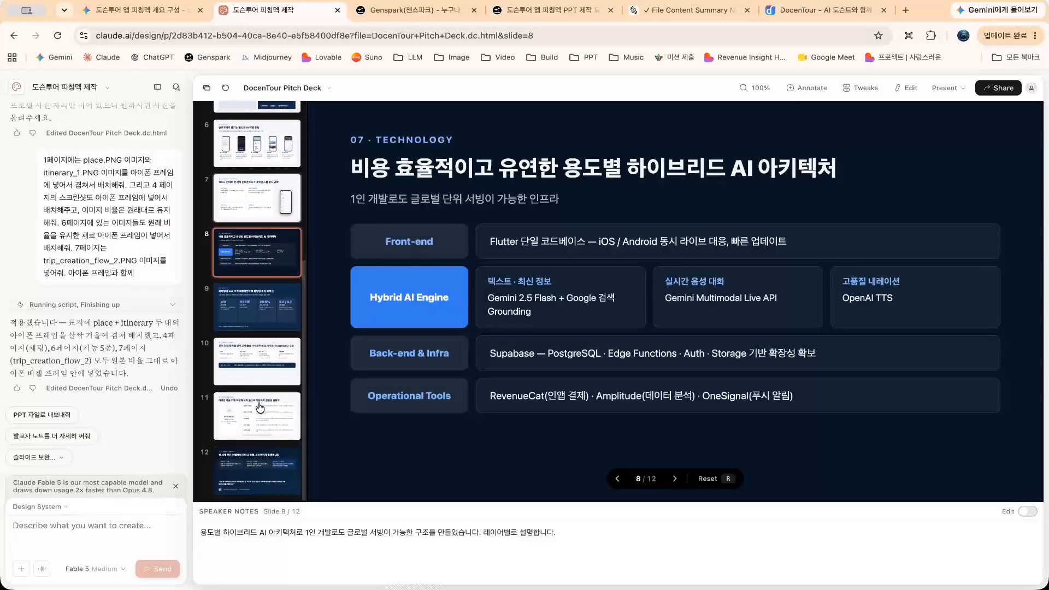
pyautogui.scroll(3, 260, 407)
pyautogui.click(414, 10)
pyautogui.click(533, 13)
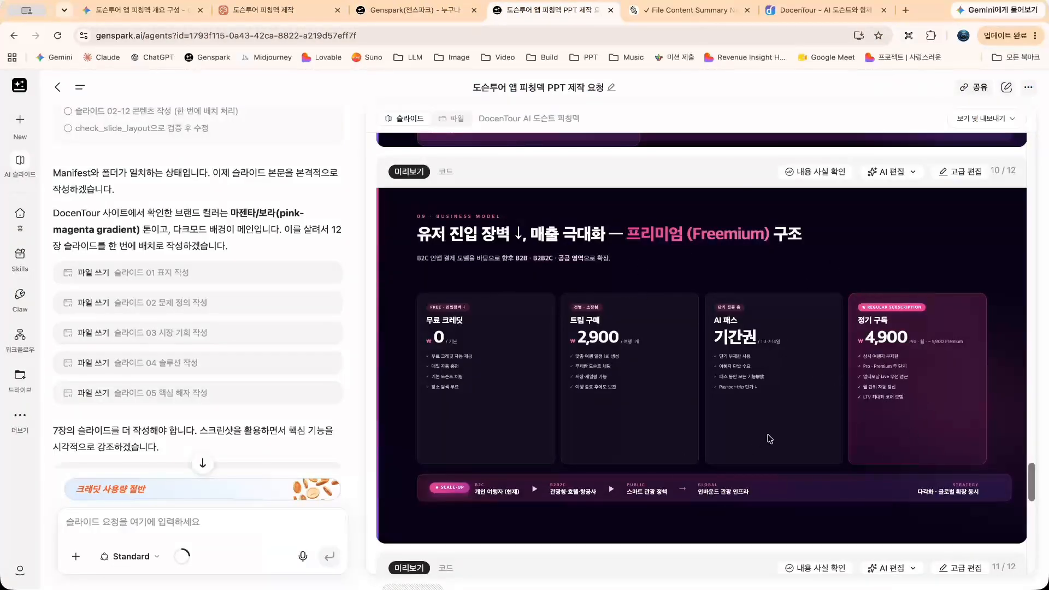
pyautogui.scroll(-10, 769, 439)
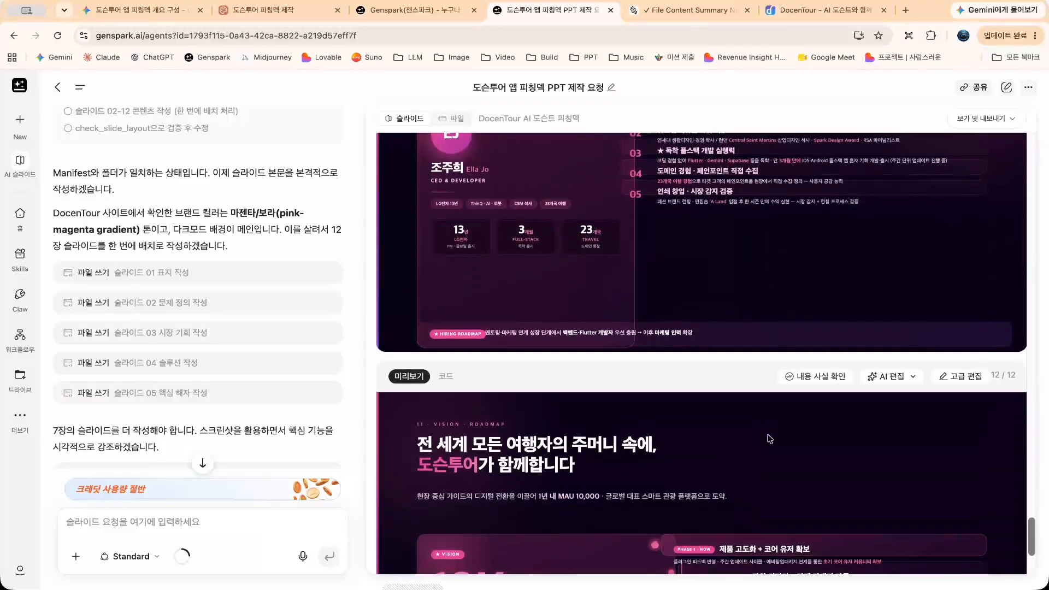
# Switch to Claude's DocenTour Pitch Deck and review the scalability, traction and business model slides, ending on slide 10
pyautogui.click(281, 10)
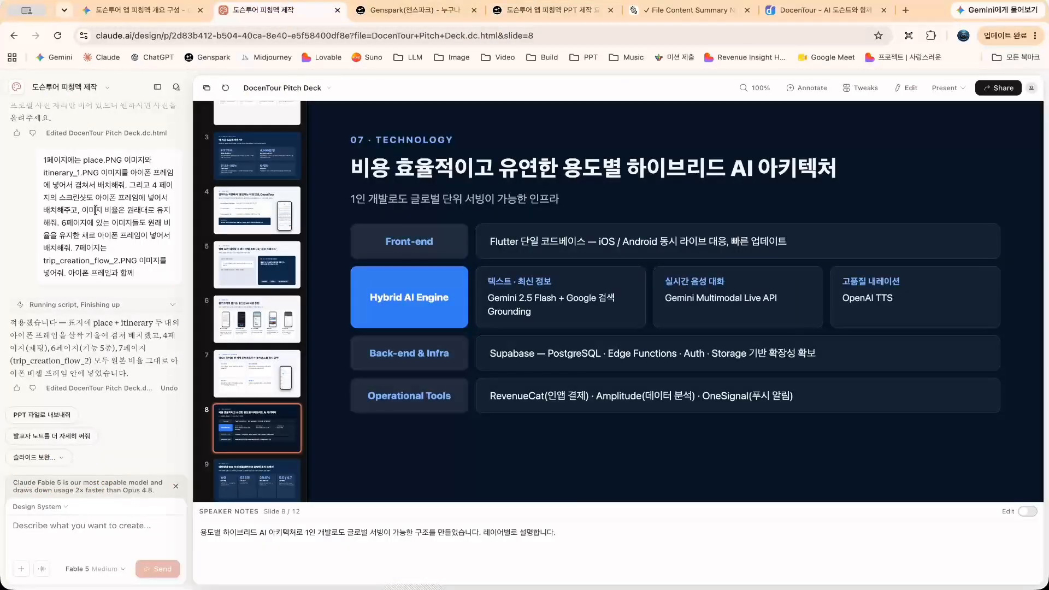
pyautogui.click(253, 376)
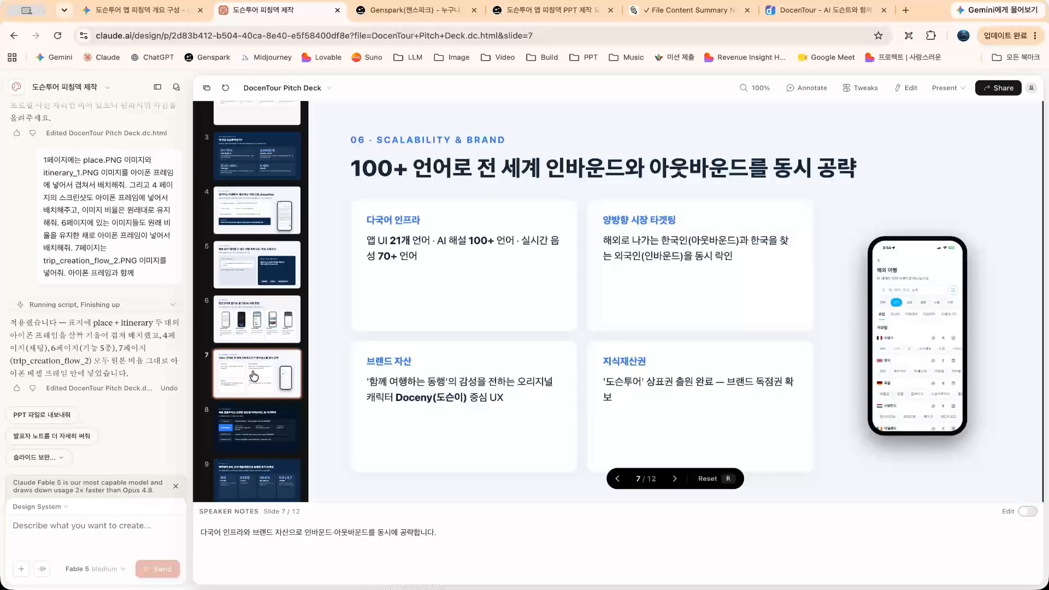
pyautogui.scroll(-3, 256, 372)
pyautogui.click(268, 356)
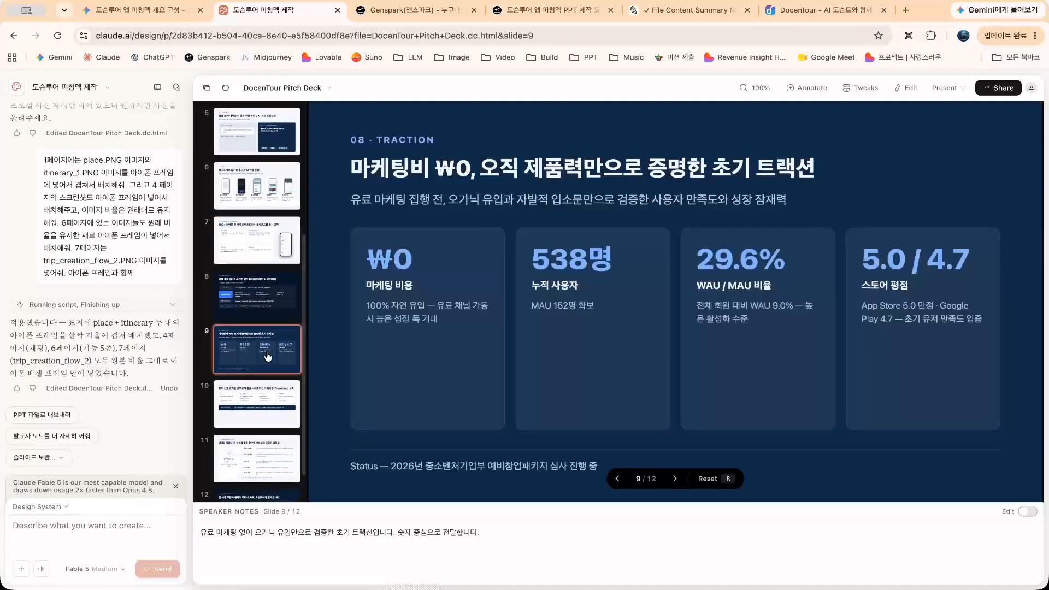
pyautogui.click(236, 422)
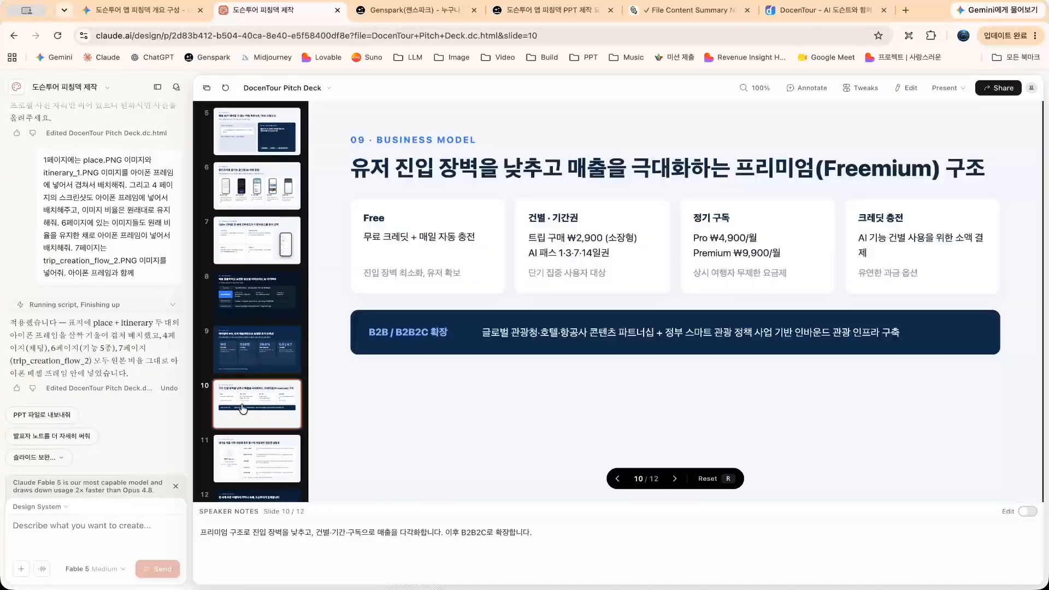
pyautogui.click(257, 463)
pyautogui.click(266, 413)
# Attach the copied business model slide image to Claude's chat and write the request "10페이지 구성을 이런 느낌으로 바꿔줘."
pyautogui.press('super+v')
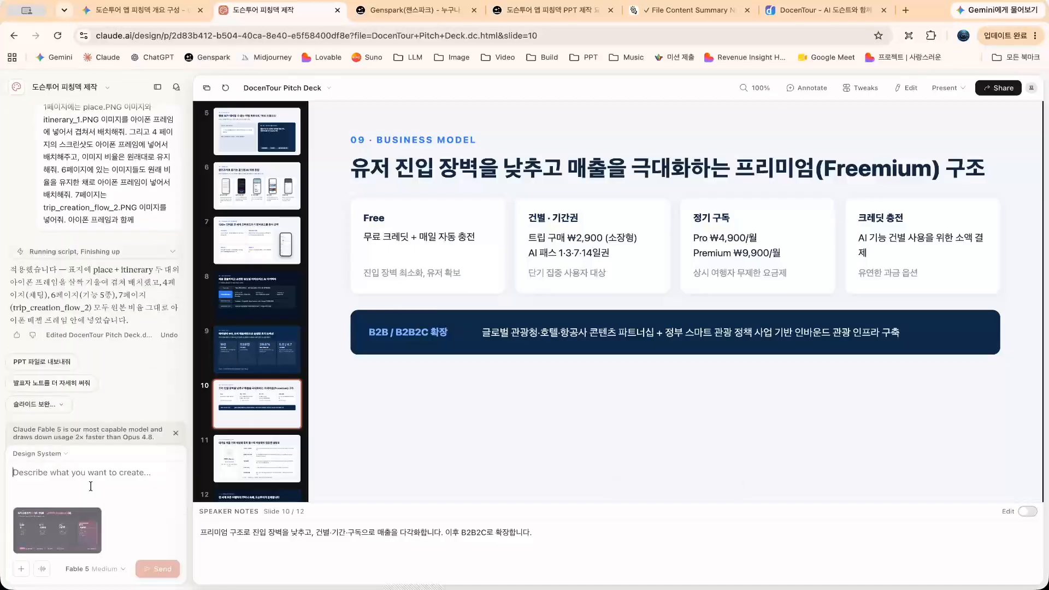
pyautogui.write('10페이지 구성의')
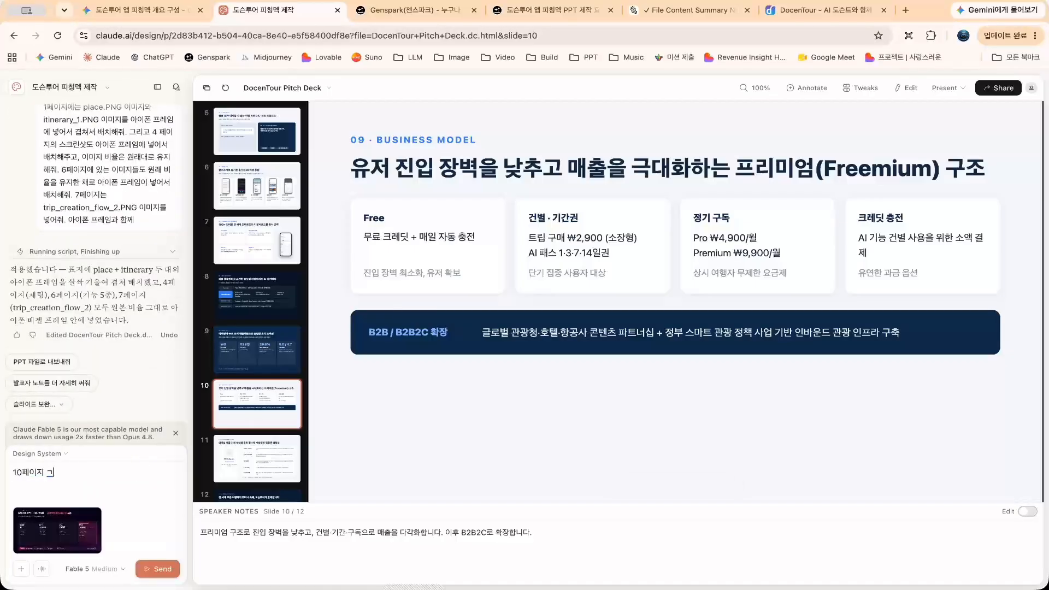
pyautogui.write(' 이런 늬')
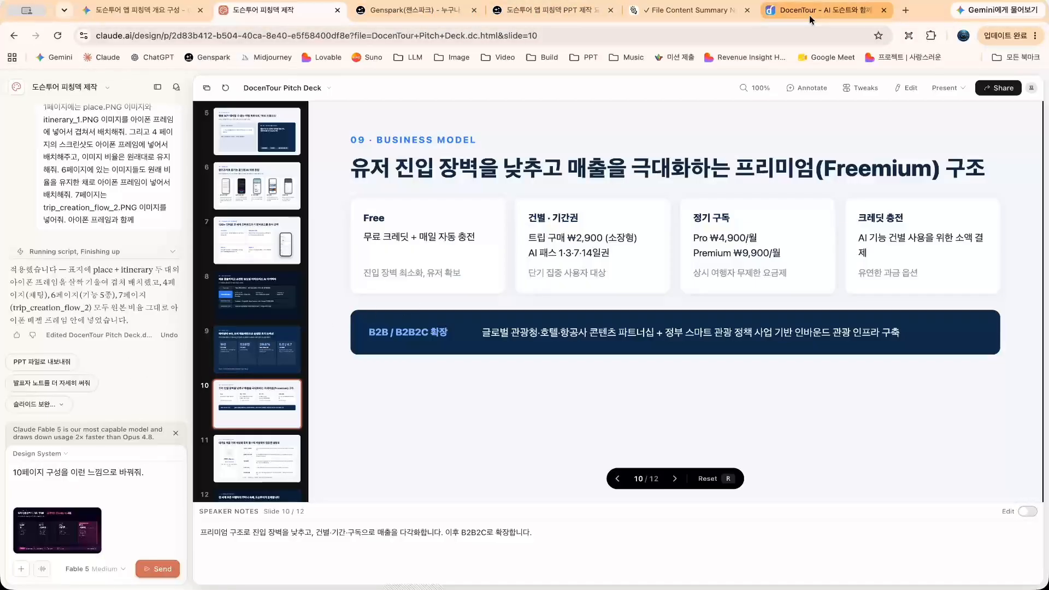
pyautogui.click(549, 17)
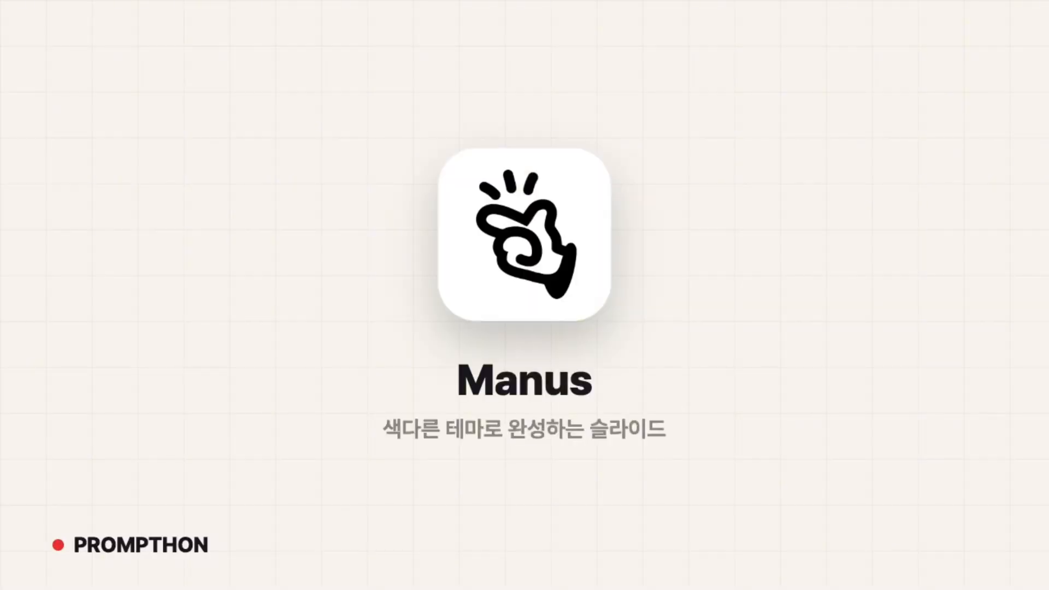
# Copy the original pitch deck prompt, including its full slide outline, from the Claude chat and switch to Manus
pyautogui.scroll(20, 74, 209)
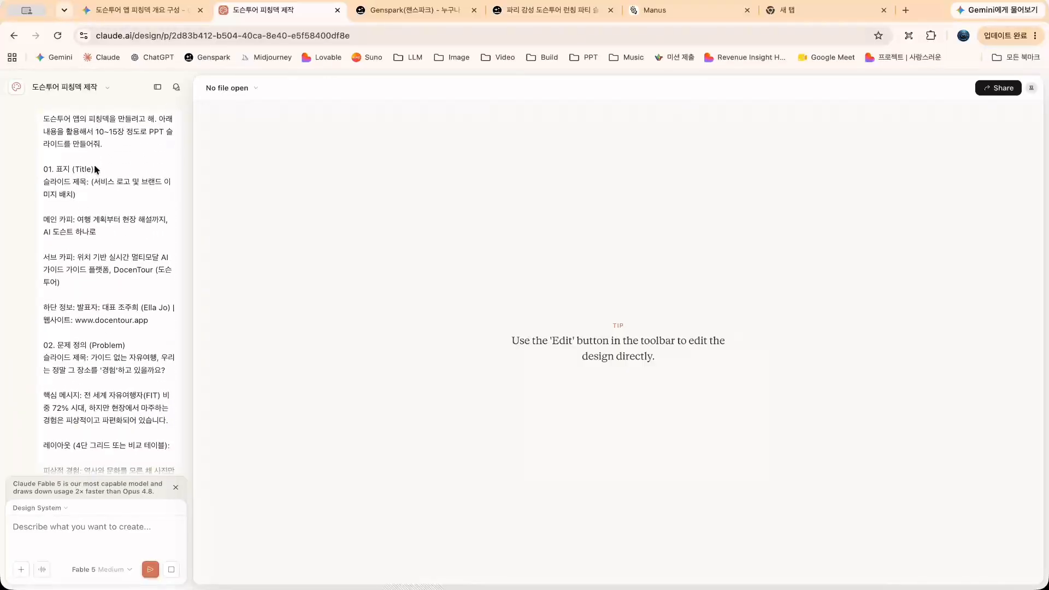
pyautogui.moveTo(44, 120); pyautogui.dragTo(123, 330)
pyautogui.scroll(-15, 123, 331)
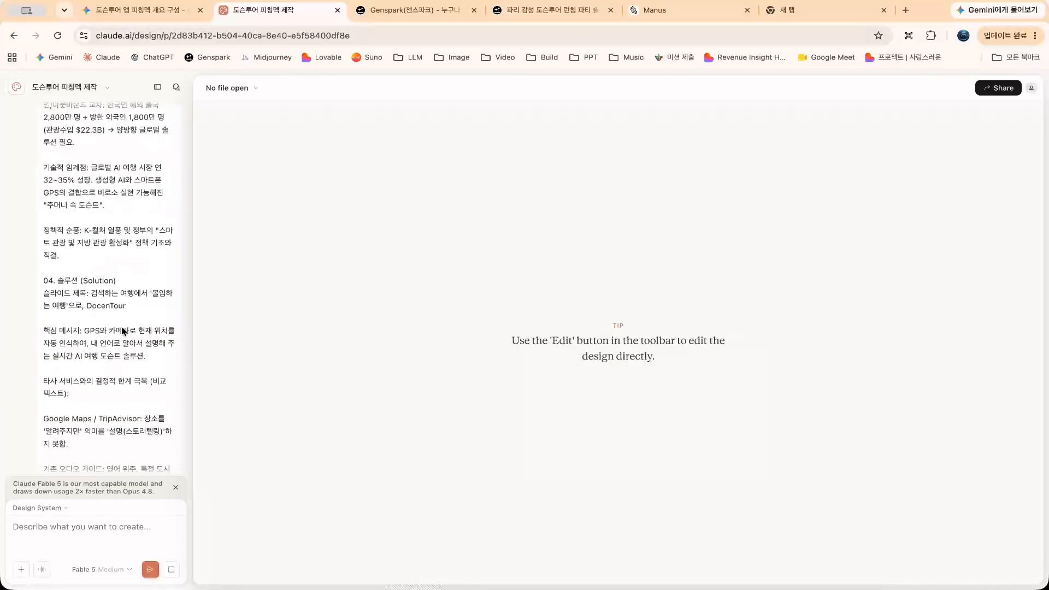
pyautogui.scroll(-20, 122, 328)
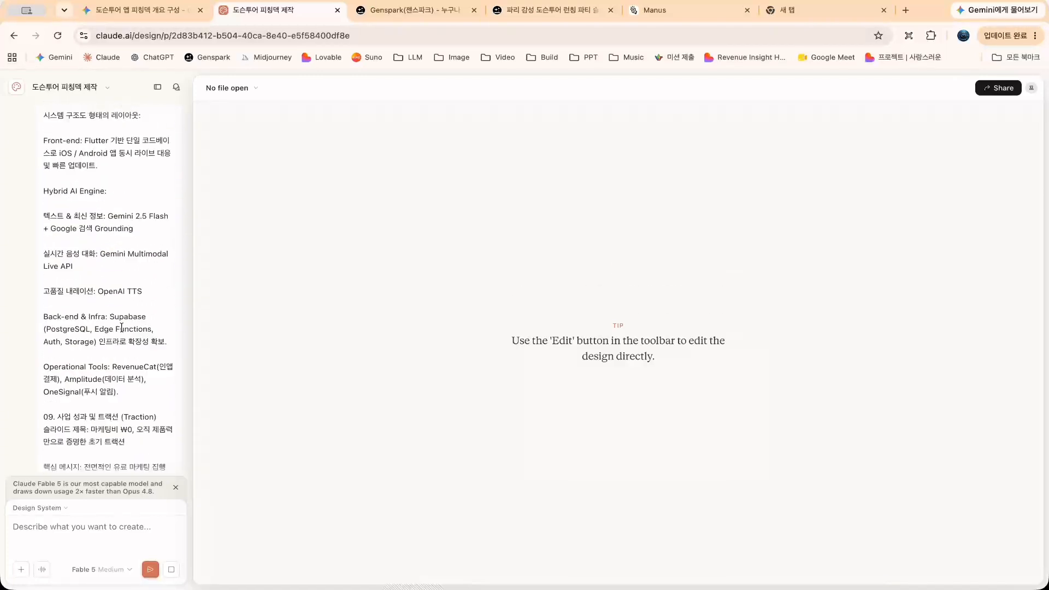
pyautogui.keyDown('shift'); pyautogui.click(164, 250); pyautogui.keyUp('shift')
pyautogui.press('super+5')
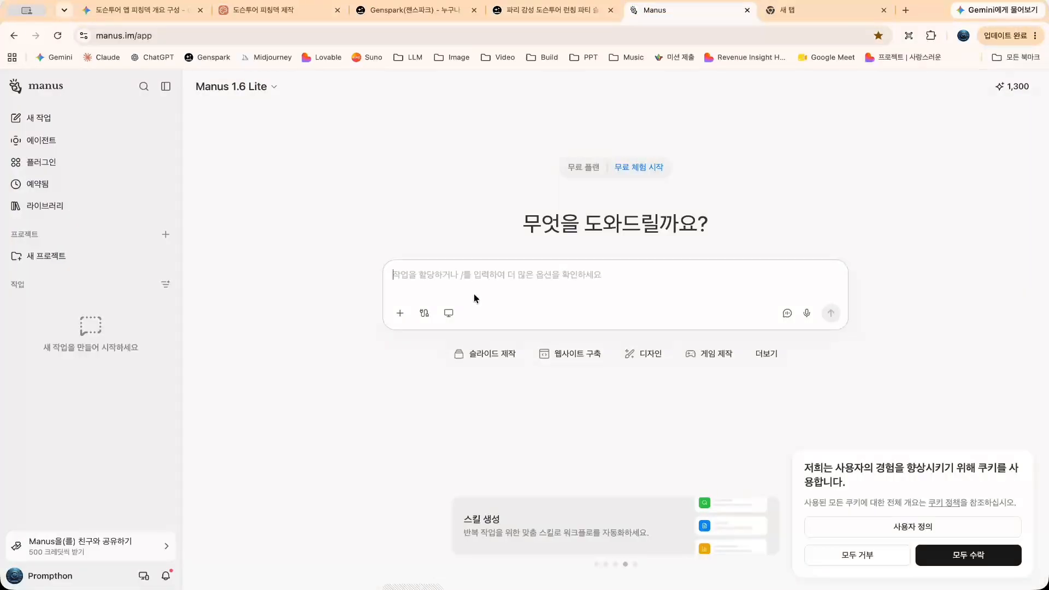
# Submit a Manus slide creation task with the copied deck prompt attached, keeping the 표준 format after checking the format options
pyautogui.click(477, 356)
pyautogui.click(490, 281)
pyautogui.hotkey('ctrl', 'v')
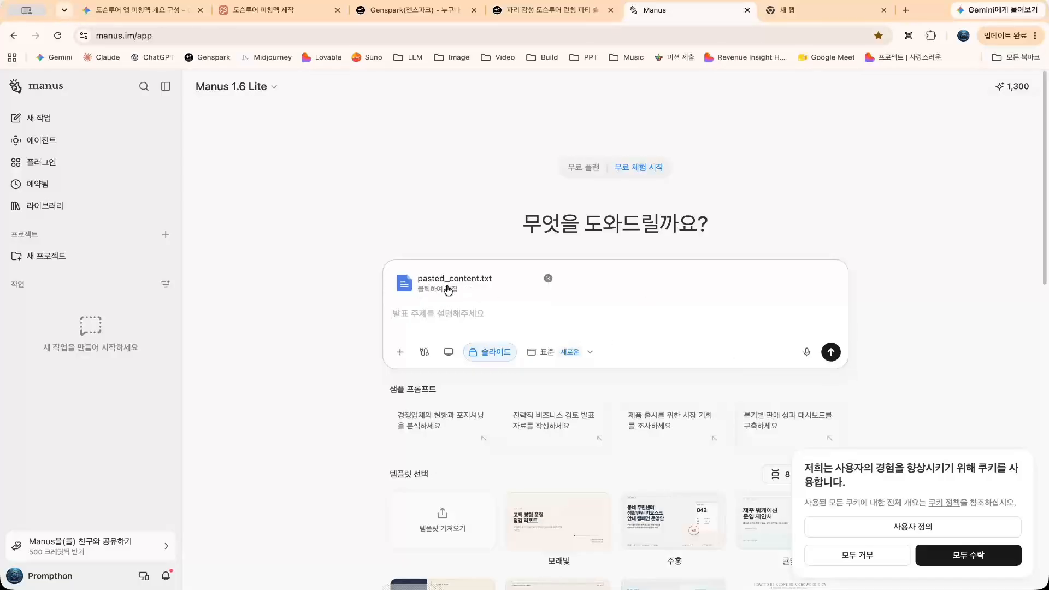
pyautogui.click(564, 353)
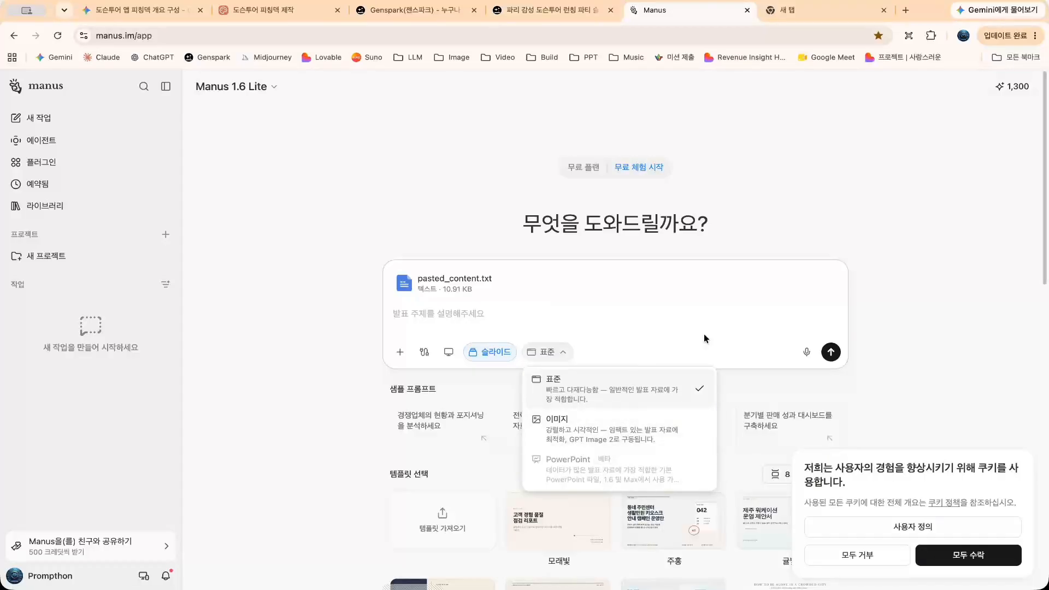
pyautogui.click(747, 299)
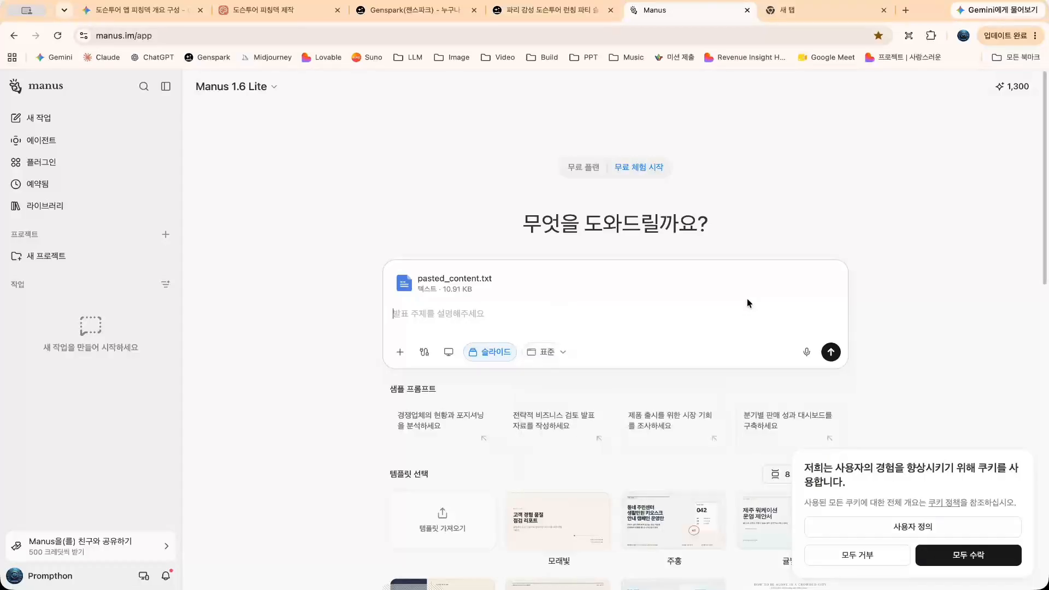
pyautogui.click(835, 358)
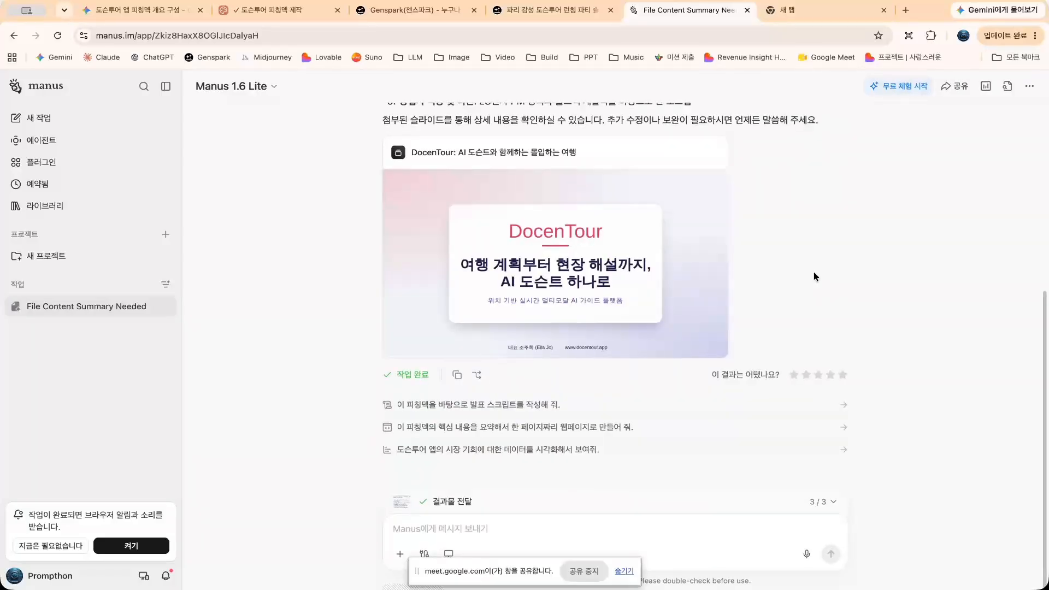
# Open the DocenTour deck generated by Manus and examine its slides from the cover to the all-in-one features slide
pyautogui.click(672, 248)
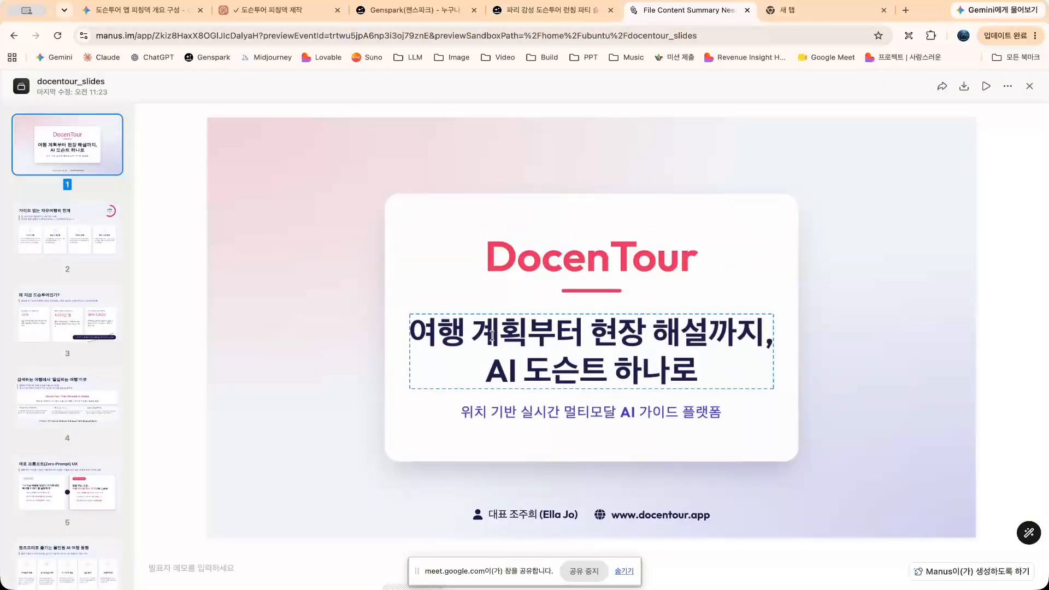
pyautogui.click(80, 244)
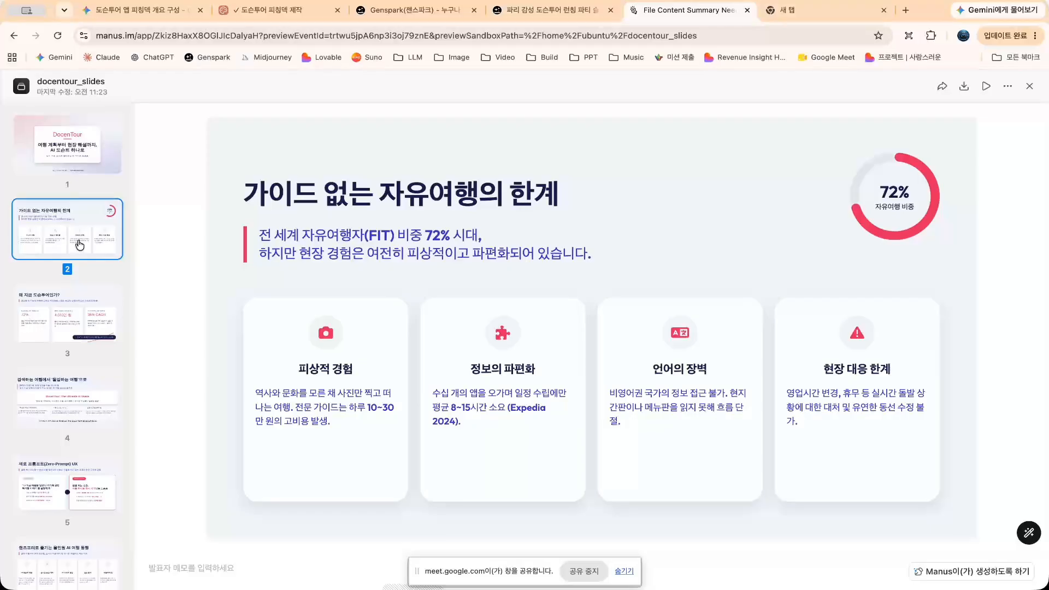
pyautogui.press('Down')
pyautogui.press('Down')
pyautogui.press('Down')
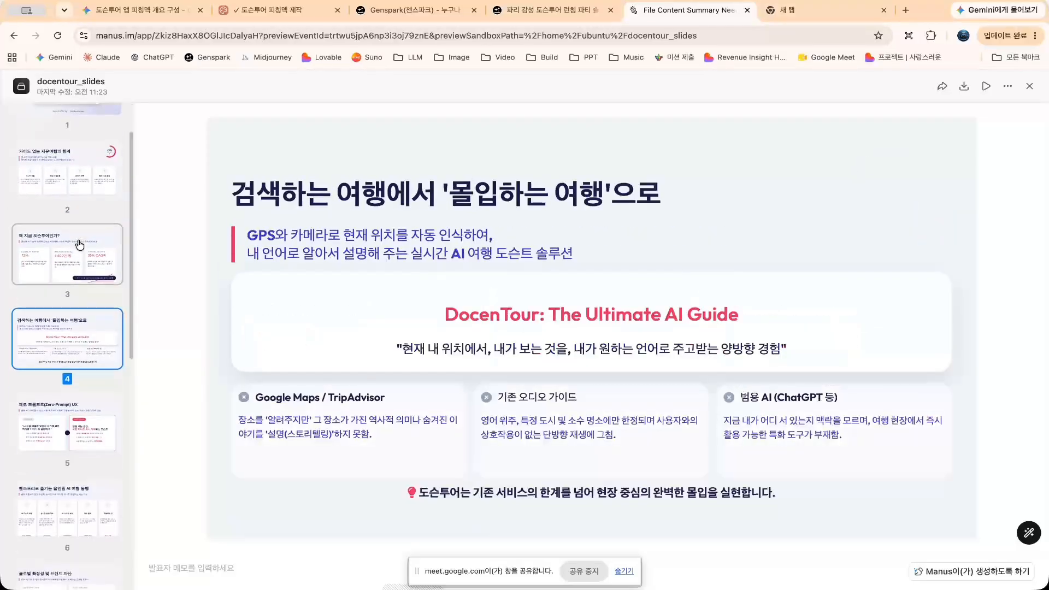
pyautogui.press('Down')
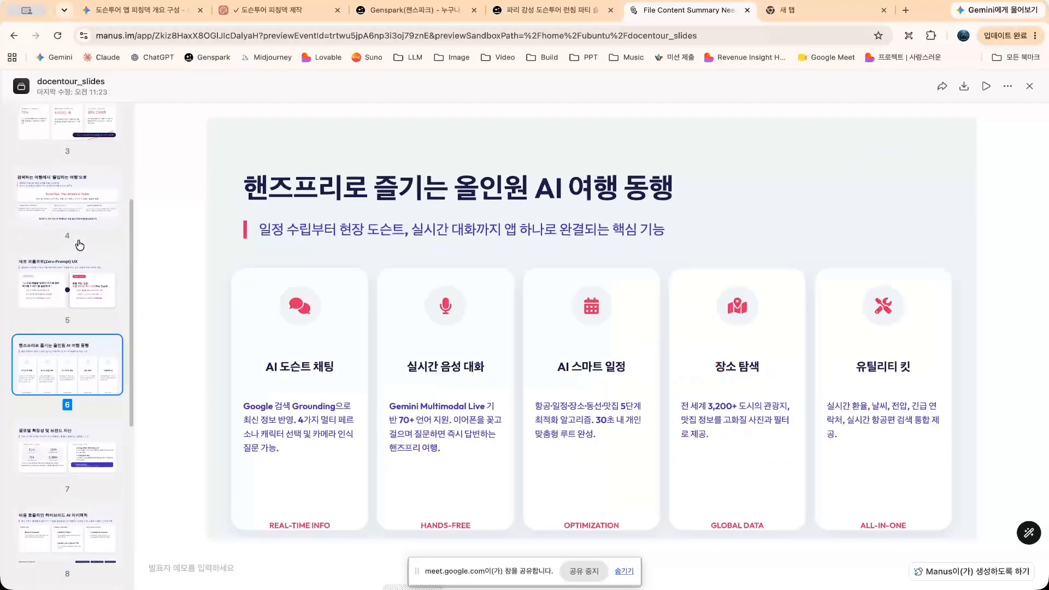
pyautogui.press('Down')
# Inspect the five feature cards on slide 6, from AI 도슨트 채팅 to 유틸리티 킷, selecting each in turn
pyautogui.press('Up')
pyautogui.click(339, 323)
pyautogui.click(488, 314)
pyautogui.click(610, 327)
pyautogui.click(755, 338)
pyautogui.click(866, 353)
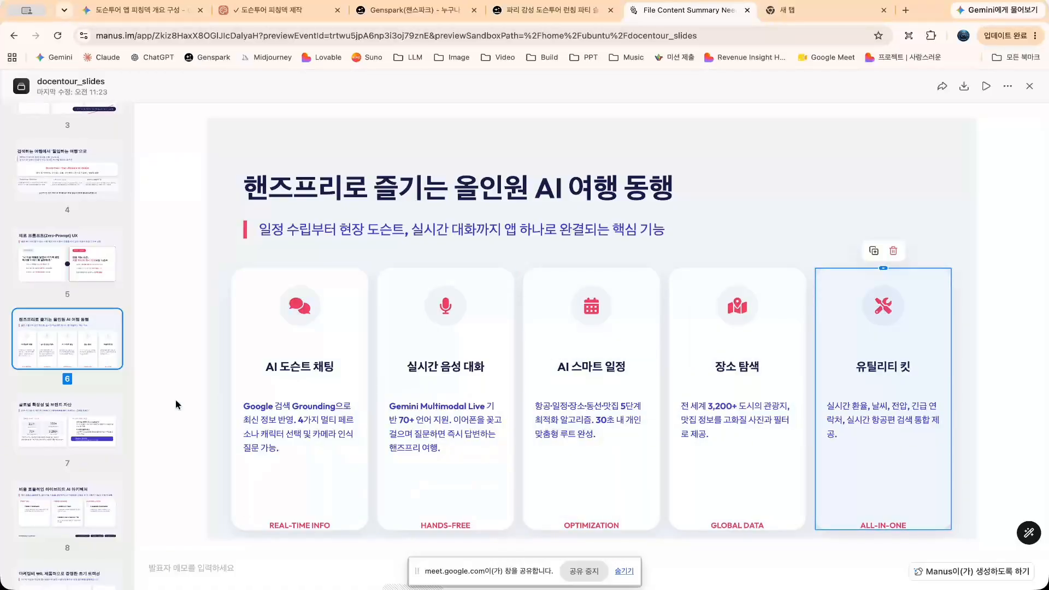
# Review the Manus deck's slides from global scalability and brand assets through technology and traction to the revenue model
pyautogui.click(79, 423)
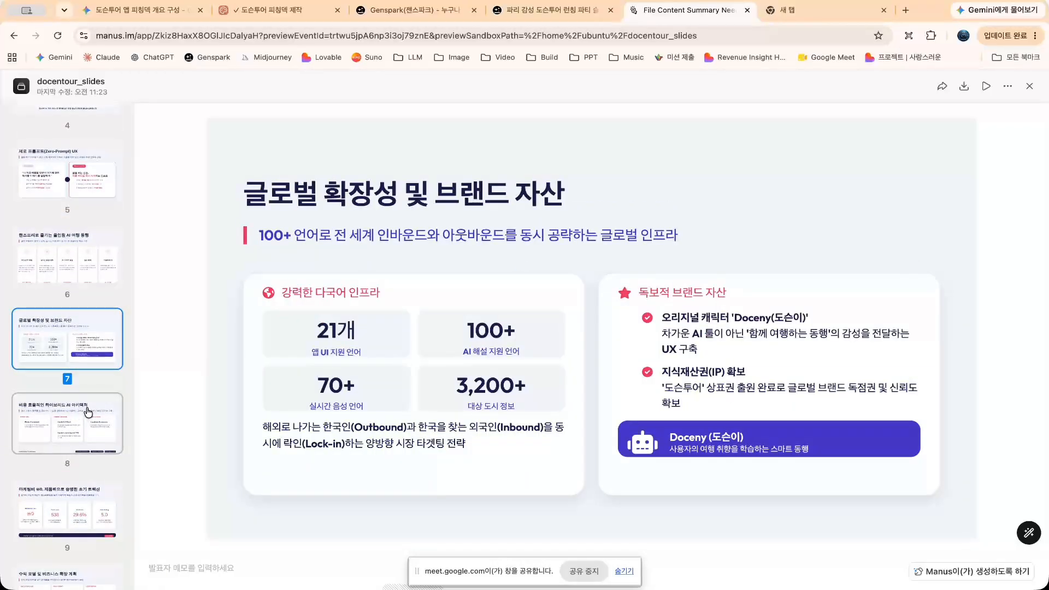
pyautogui.click(88, 412)
pyautogui.click(75, 451)
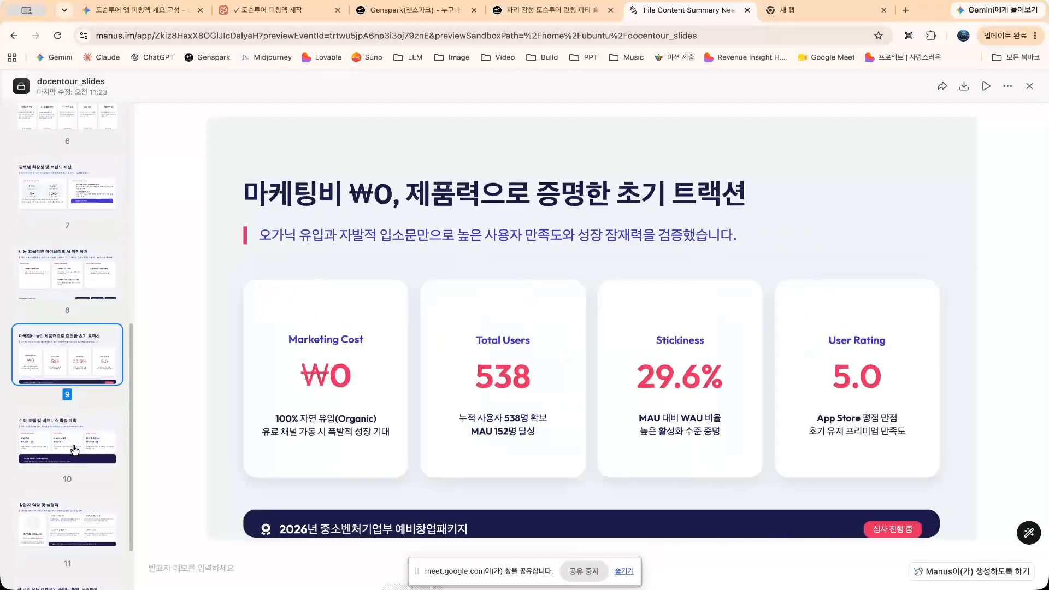
pyautogui.click(75, 495)
pyautogui.click(66, 403)
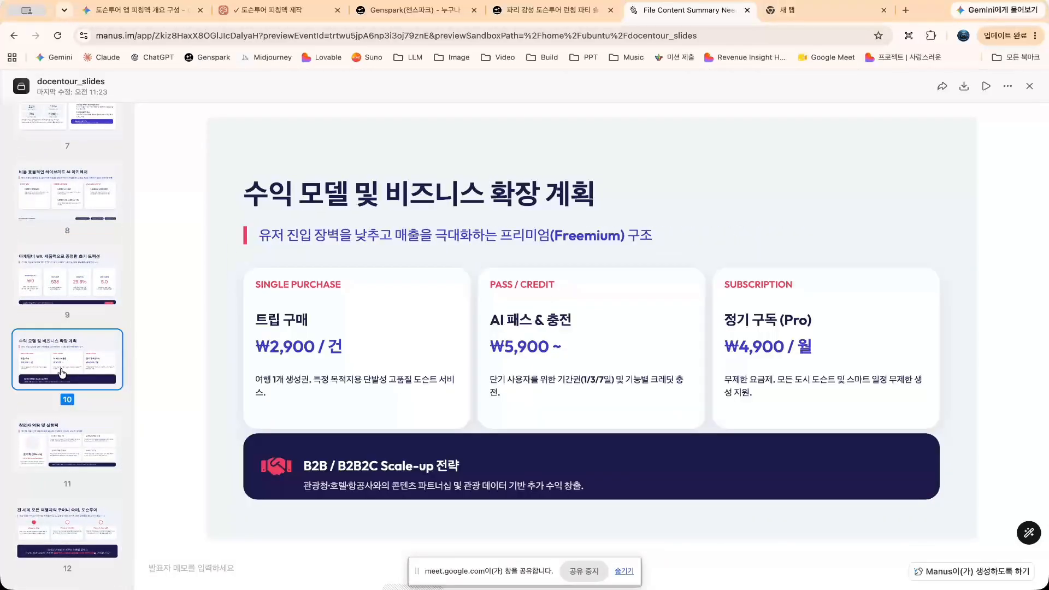
# Go back to the Manus deck's opening slides and page through the whole deck to the roadmap on slide 12
pyautogui.press('Up')
pyautogui.press('Up')
pyautogui.press('Up')
pyautogui.press('Up')
pyautogui.press('Up')
pyautogui.press('Up')
pyautogui.press('Up')
pyautogui.press('Up')
pyautogui.press('Up')
pyautogui.press('Down')
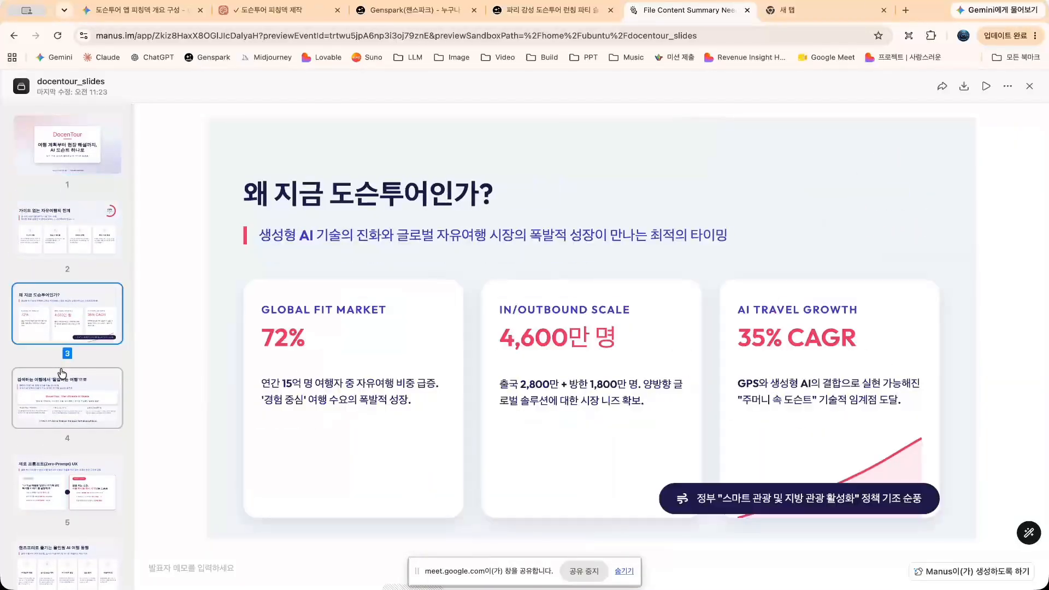
pyautogui.press('Down')
pyautogui.press('Down')
pyautogui.press('Down')
pyautogui.press('Down')
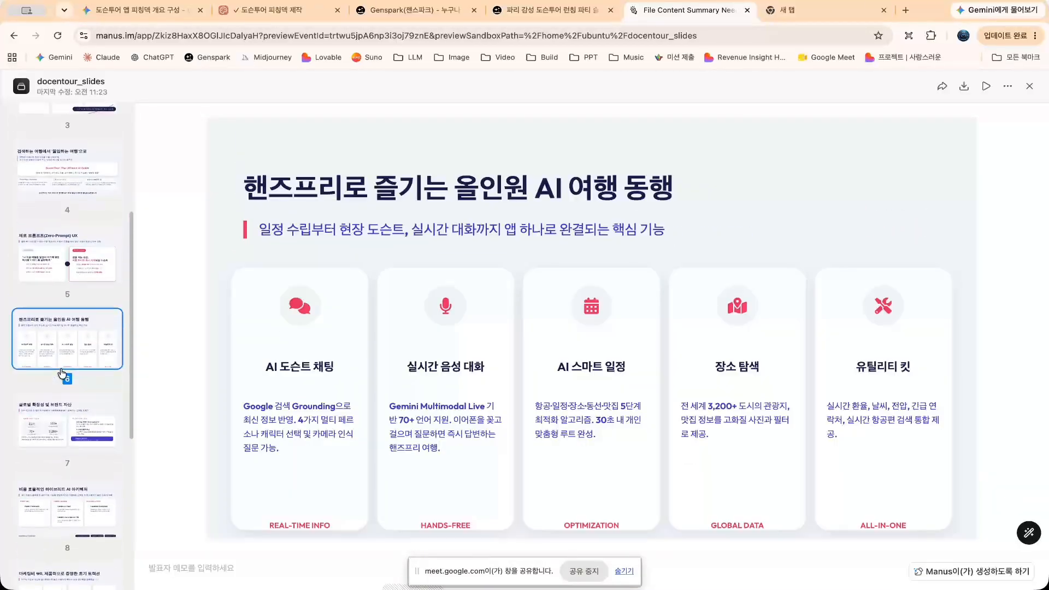
pyautogui.press('Down')
pyautogui.press('Down')
pyautogui.press('Down')
pyautogui.press('Down')
pyautogui.press('Down')
pyautogui.press('Down')
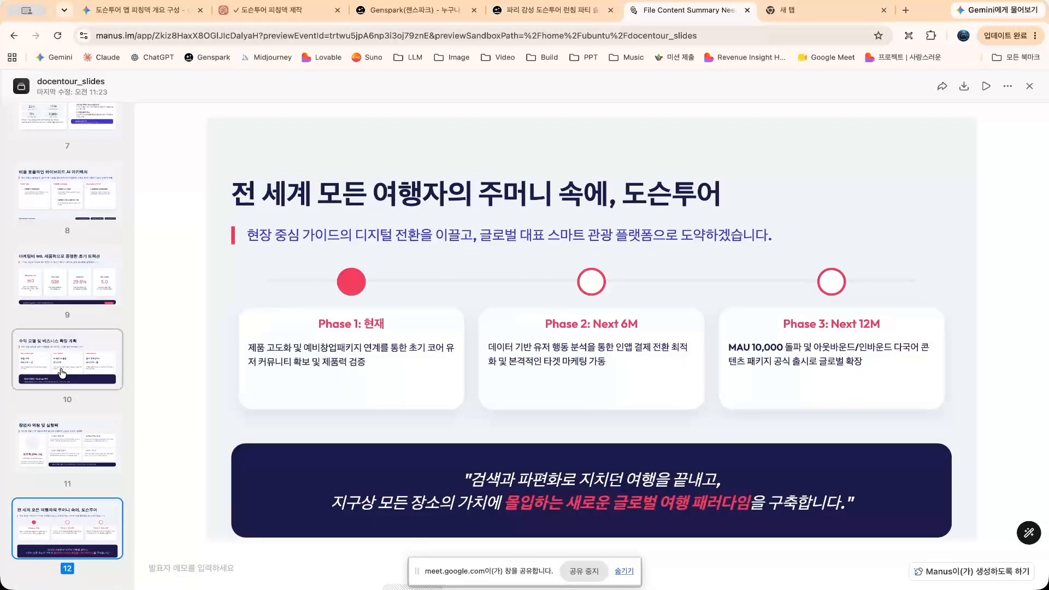
# Examine the Manus deck's revenue model and founder slides, 10 and 11, and go back up toward the global scalability slide
pyautogui.press('Up')
pyautogui.press('Up')
pyautogui.press('Up')
pyautogui.press('Down')
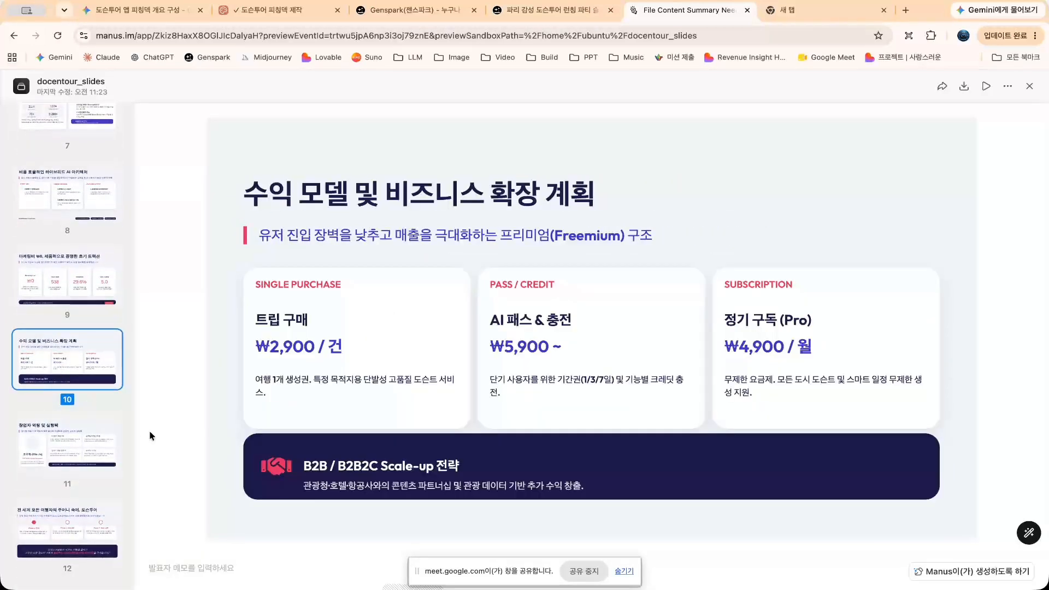
pyautogui.click(84, 448)
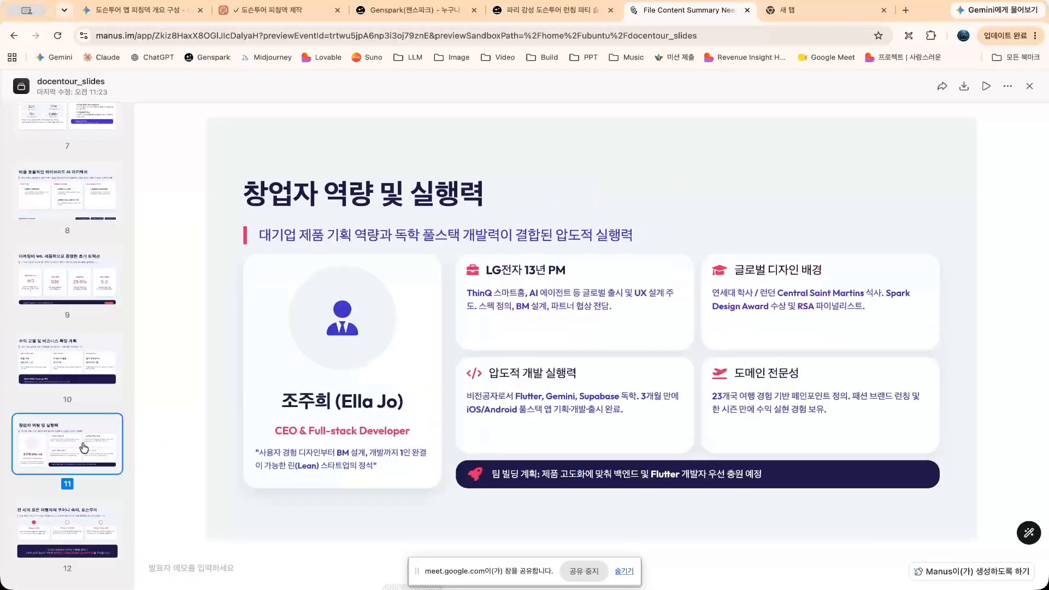
pyautogui.scroll(-2, 323, 363)
pyautogui.scroll(5, 323, 363)
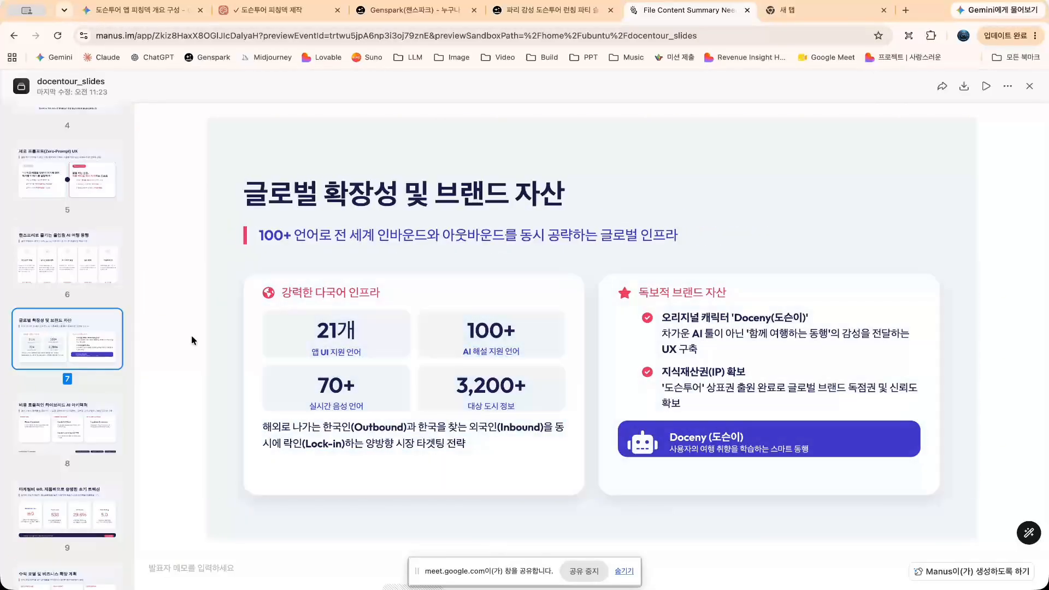
# Return to the Manus deck's cover and view the free-travel problem and market-timing slides, 2 and 3
pyautogui.click(43, 268)
pyautogui.press('Up')
pyautogui.press('Up')
pyautogui.press('Up')
pyautogui.press('Up')
pyautogui.press('Up')
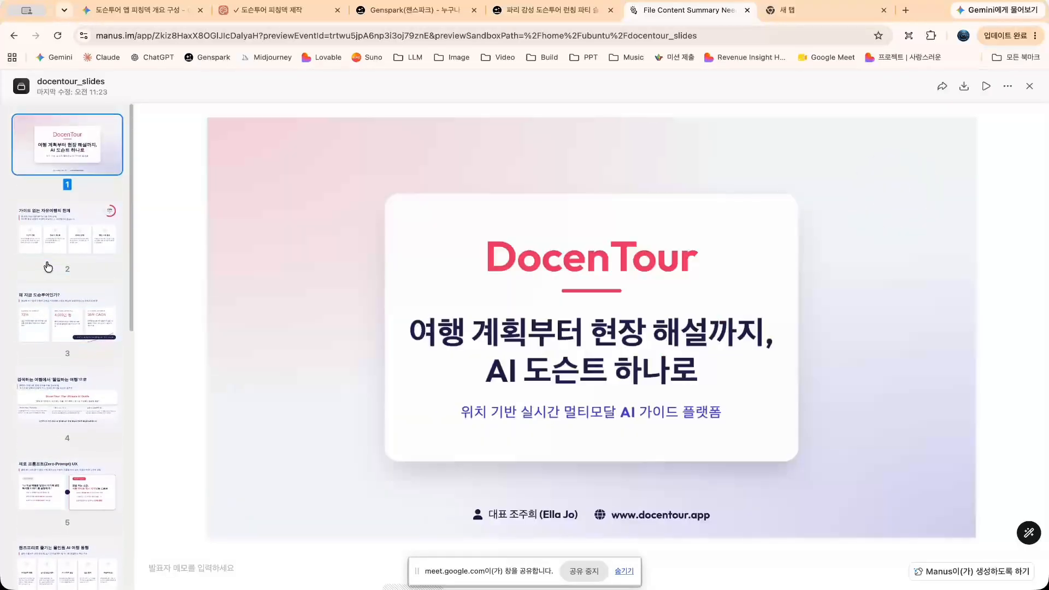
pyautogui.press('Down')
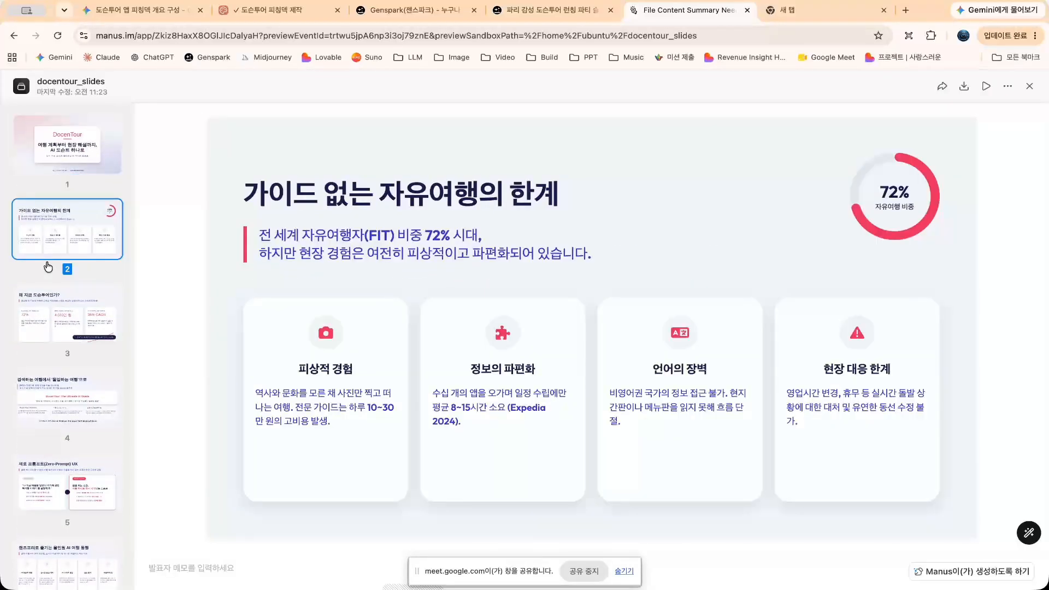
pyautogui.click(66, 323)
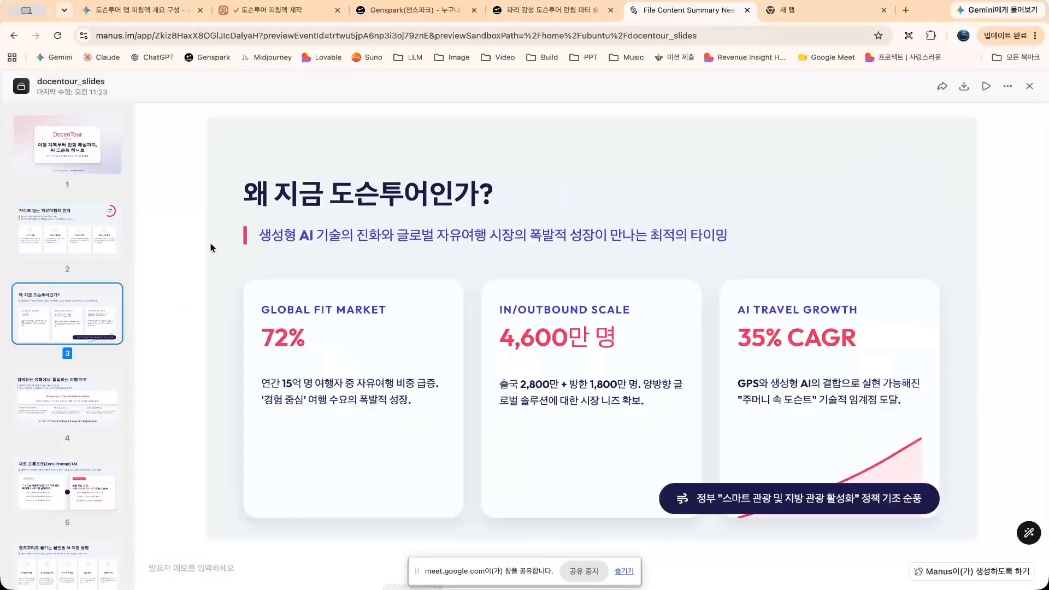
# Page through the Manus deck to the roadmap on slide 12 and back to the hybrid AI architecture on slide 8
pyautogui.press('Down')
pyautogui.press('Down')
pyautogui.press('Down')
pyautogui.press('Down')
pyautogui.press('Down')
pyautogui.press('Down')
pyautogui.press('Down')
pyautogui.press('Down')
pyautogui.press('Down')
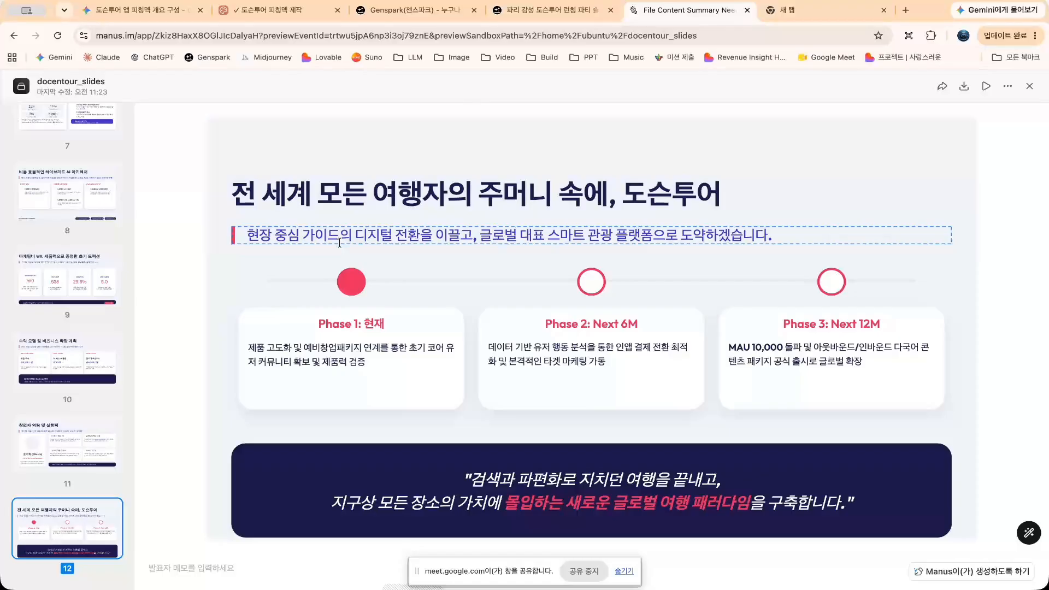
pyautogui.press('Up')
pyautogui.press('Up')
pyautogui.press('Up')
pyautogui.press('Up')
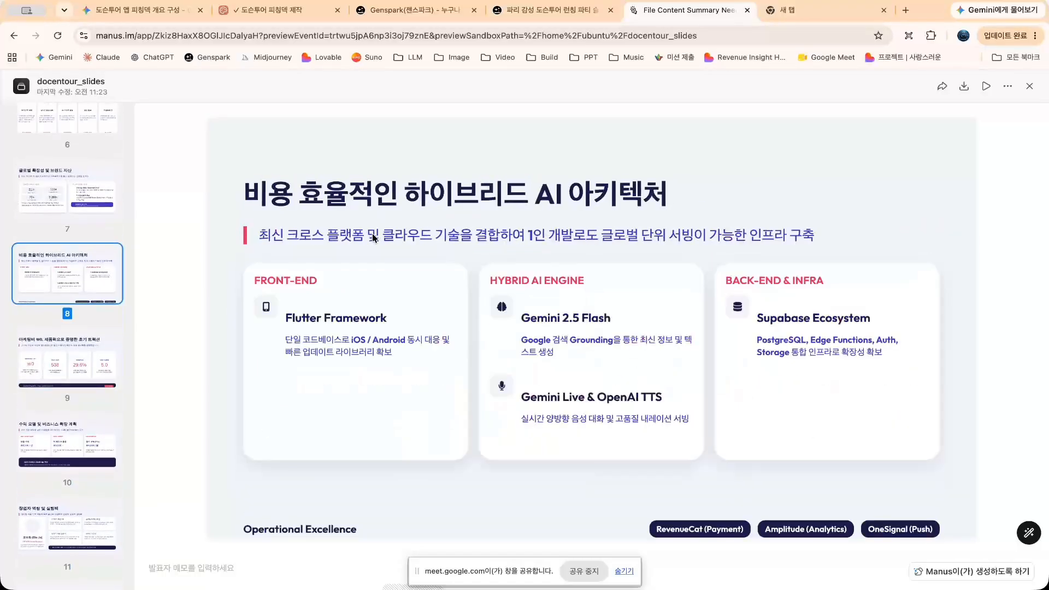
# Open AI slide editing for slide 8, check its page scope setting, and open the template chooser for changing the theme
pyautogui.click(14, 36)
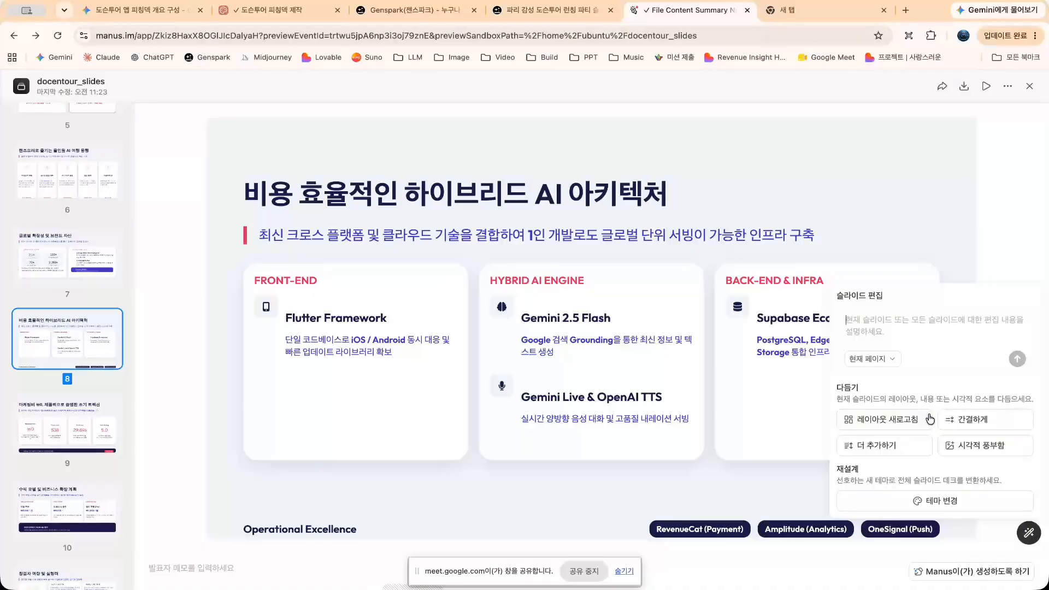
pyautogui.click(889, 359)
pyautogui.click(871, 327)
pyautogui.click(950, 502)
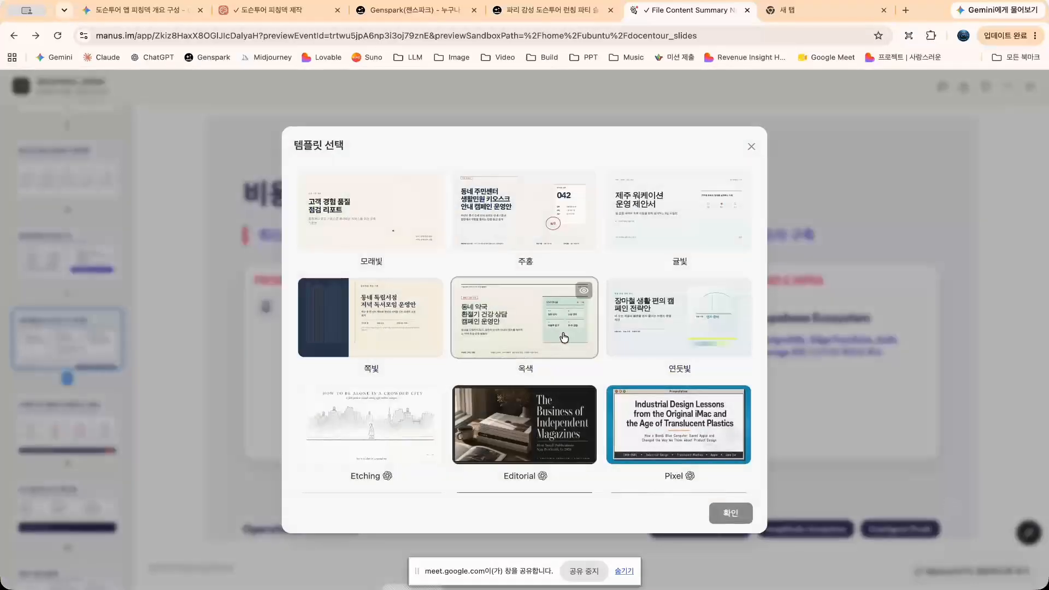
# Browse the whole template gallery and compare designs such as Vellum, Dossier, 화이트보드, 스케치 and 글래머
pyautogui.scroll(-8, 563, 339)
pyautogui.scroll(-8, 564, 337)
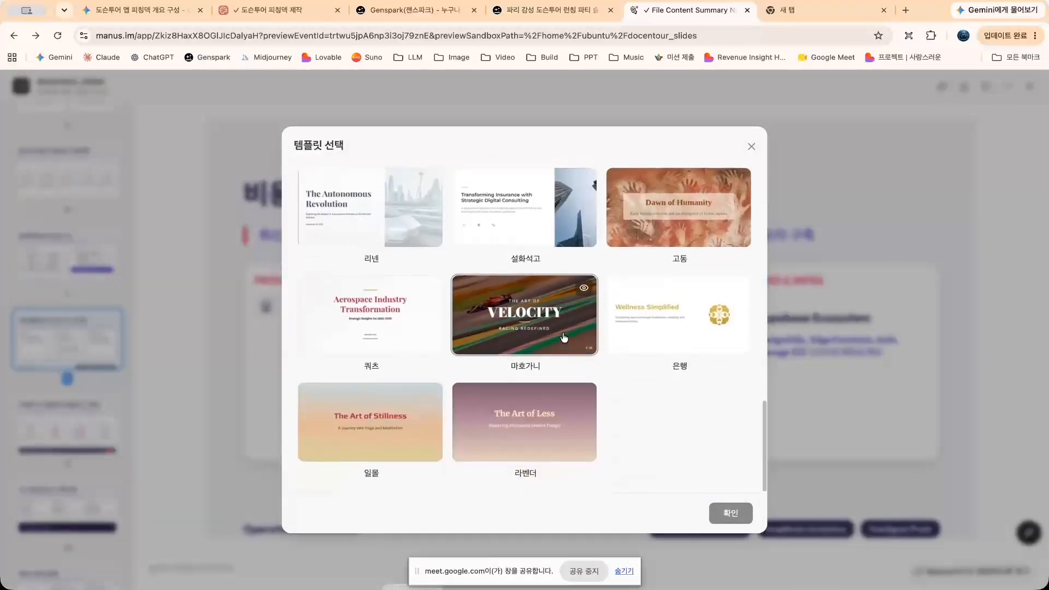
pyautogui.scroll(12, 564, 337)
pyautogui.scroll(4, 564, 337)
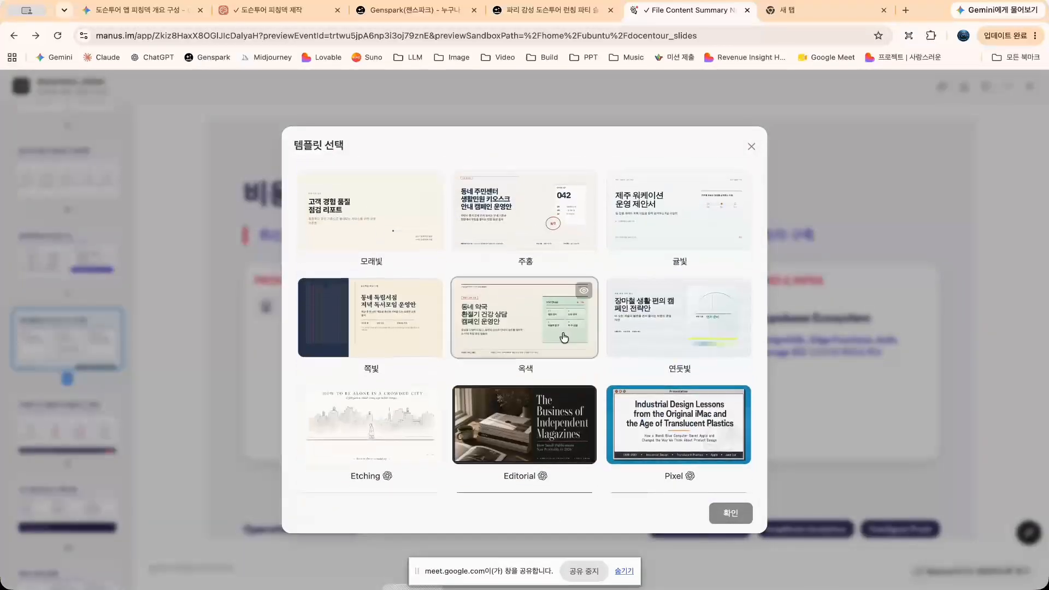
pyautogui.scroll(-6, 564, 337)
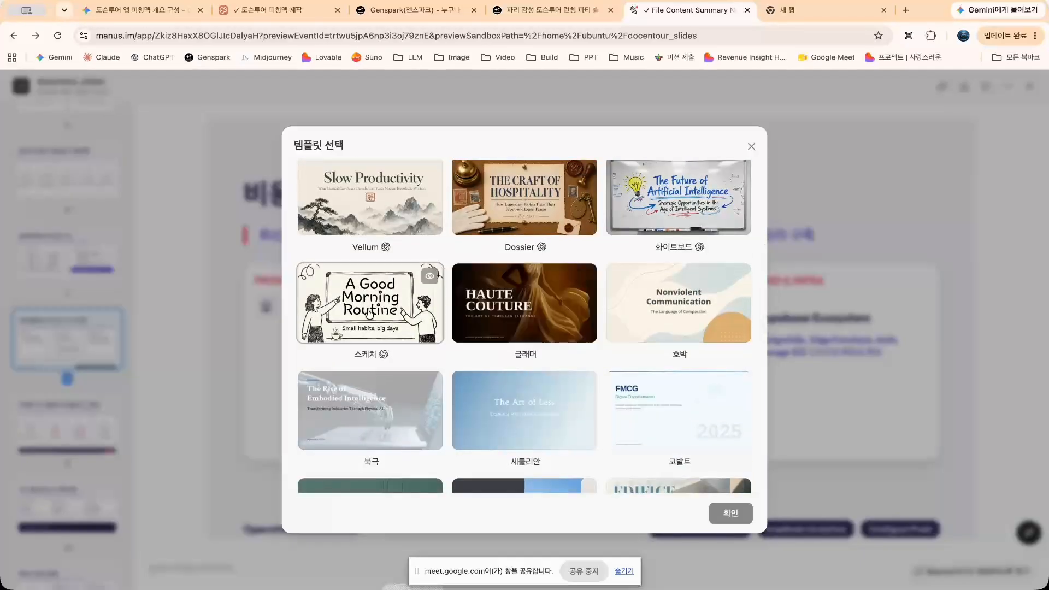
pyautogui.scroll(2, 539, 298)
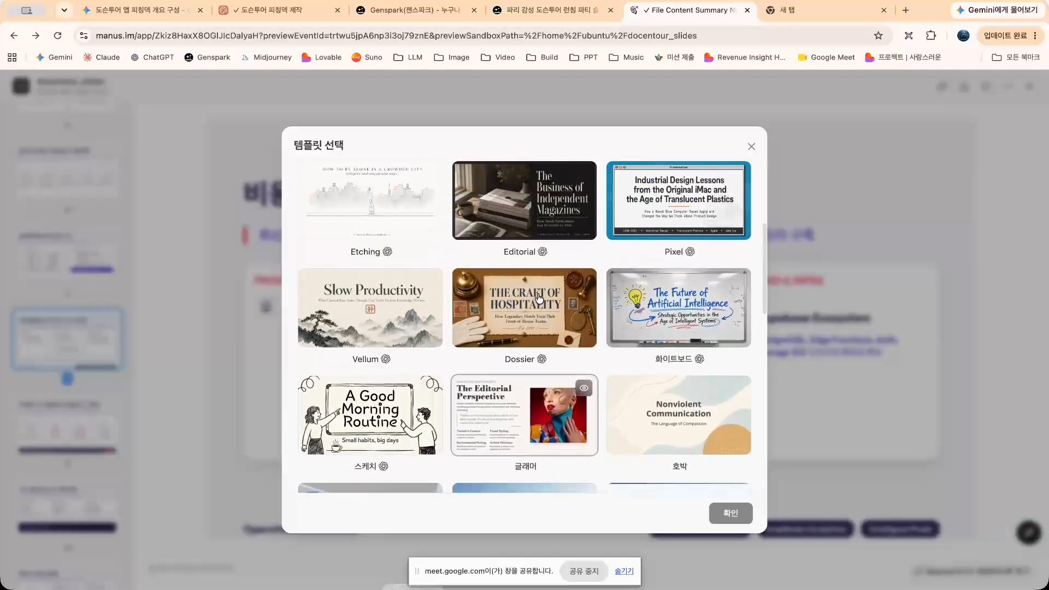
pyautogui.scroll(4, 540, 298)
pyautogui.scroll(-8, 543, 300)
pyautogui.scroll(2, 541, 299)
pyautogui.scroll(2, 539, 298)
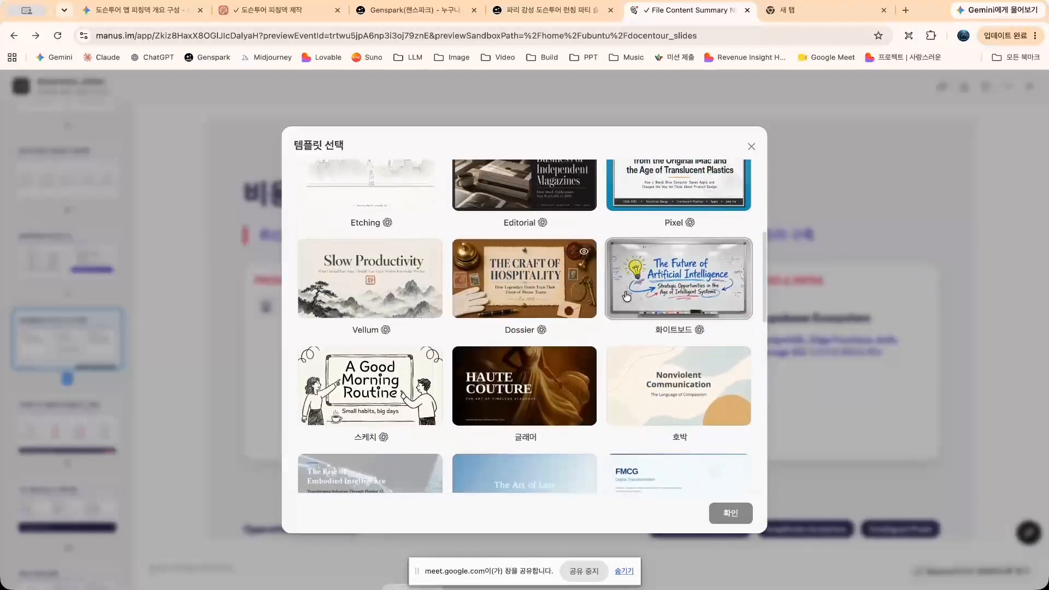
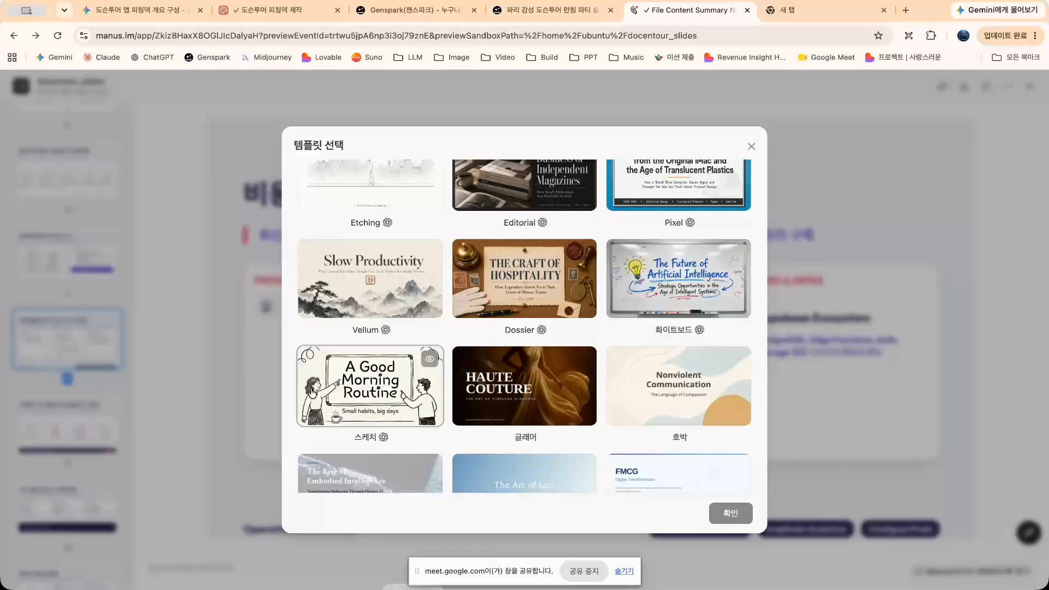
pyautogui.scroll(-5, 319, 391)
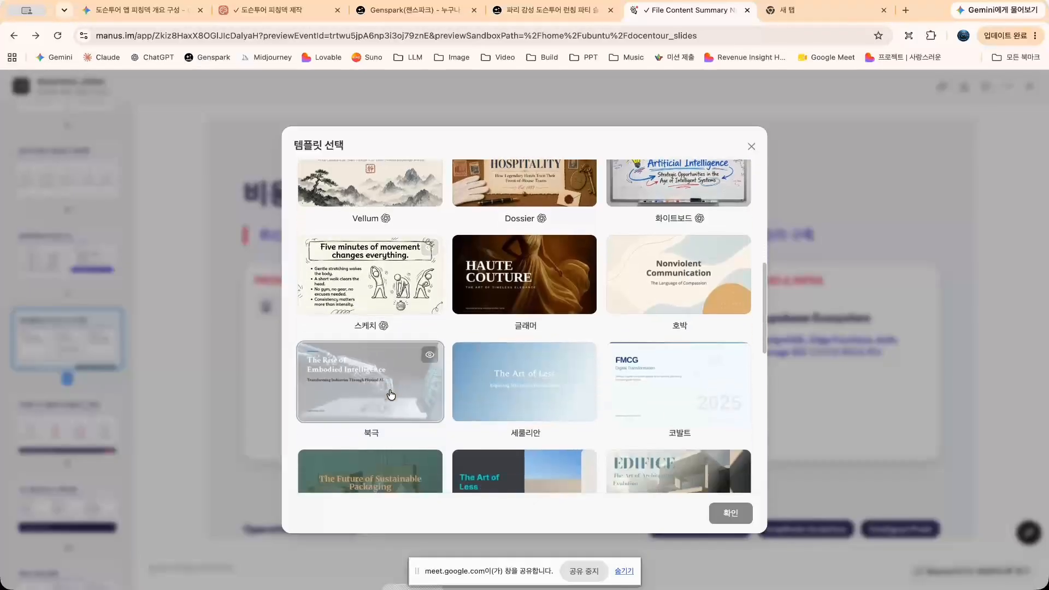
pyautogui.scroll(4, 390, 394)
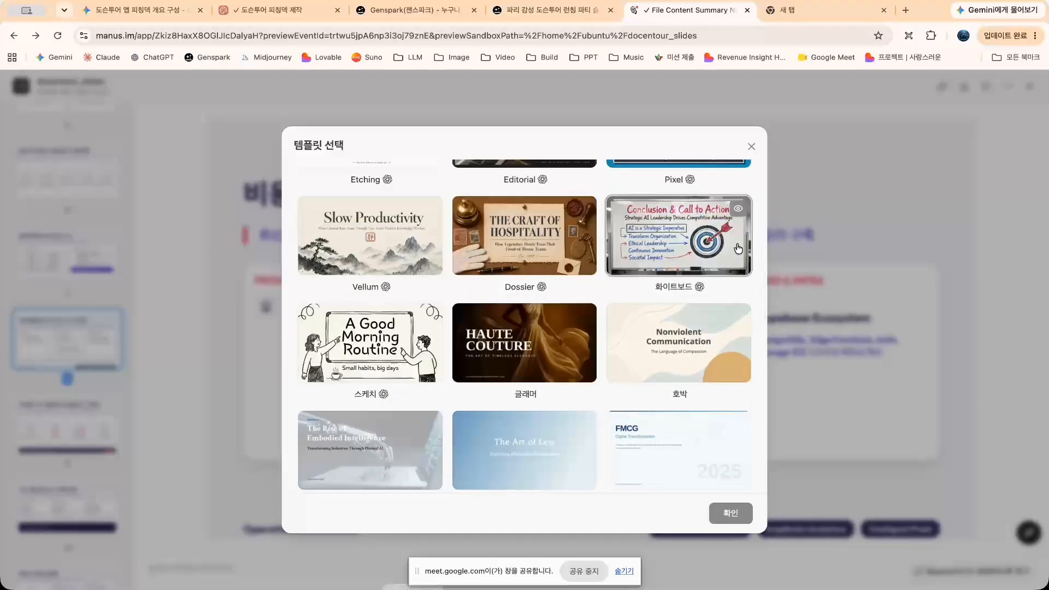
pyautogui.scroll(5, 709, 249)
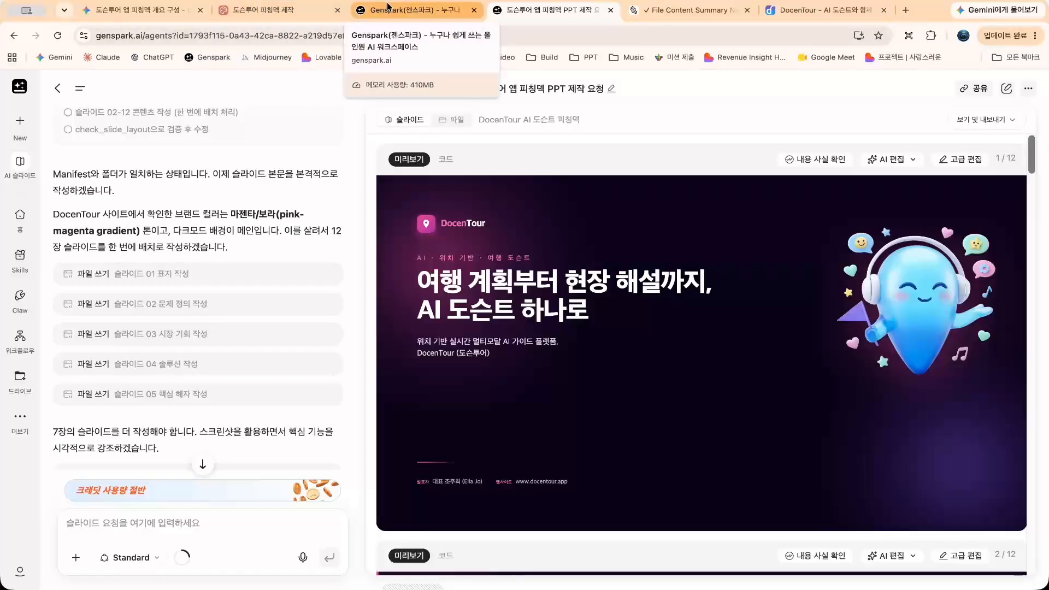
# View Gemini's DocenTour AI Pitch Deck, and open the 하나아빠 brand strategy deck in Genspark to skim its slides
pyautogui.click(137, 10)
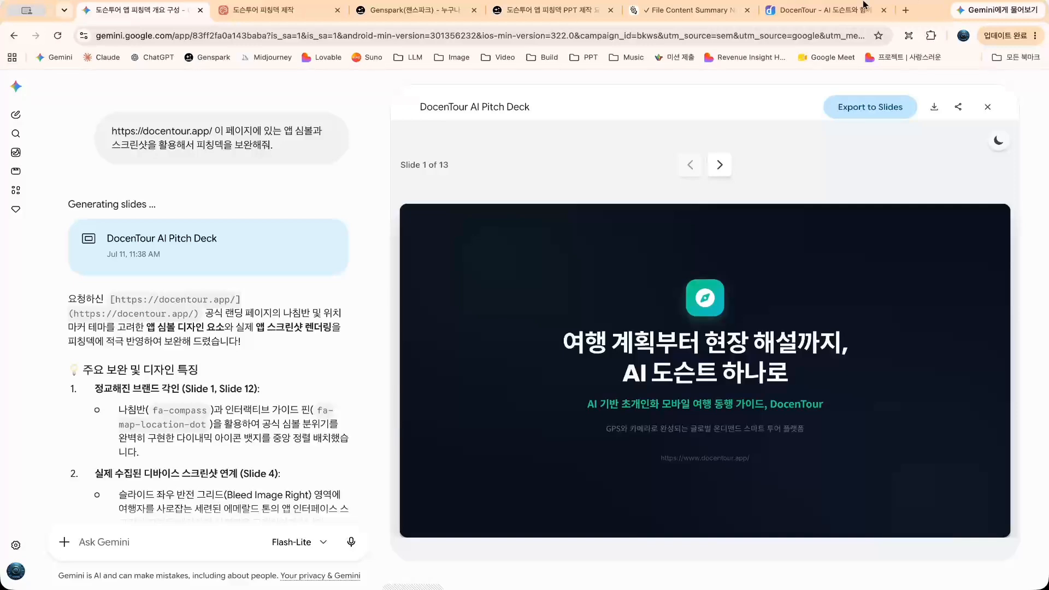
pyautogui.click(906, 9)
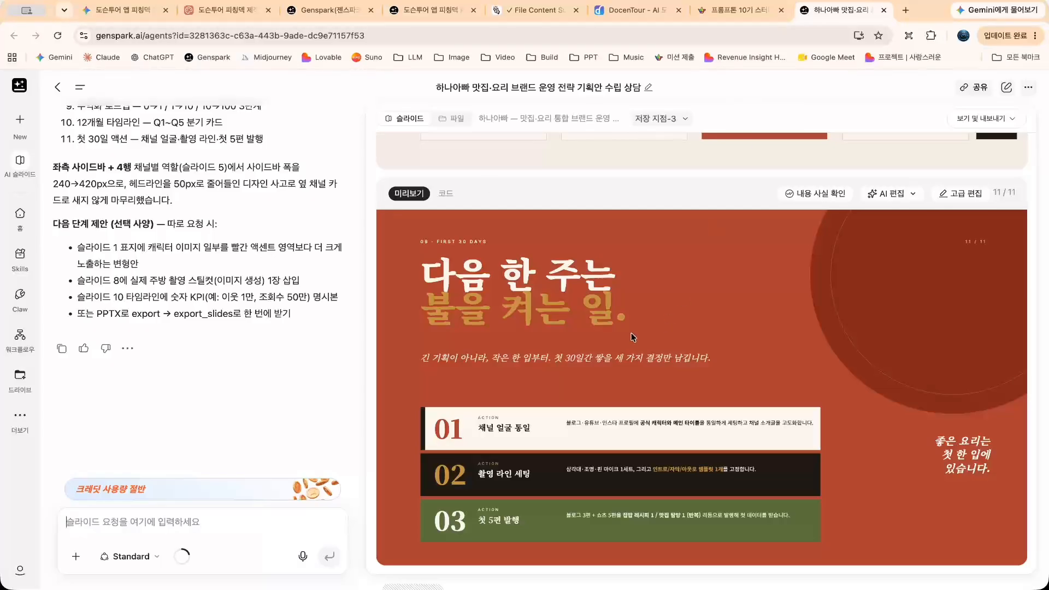
pyautogui.scroll(20, 524, 254)
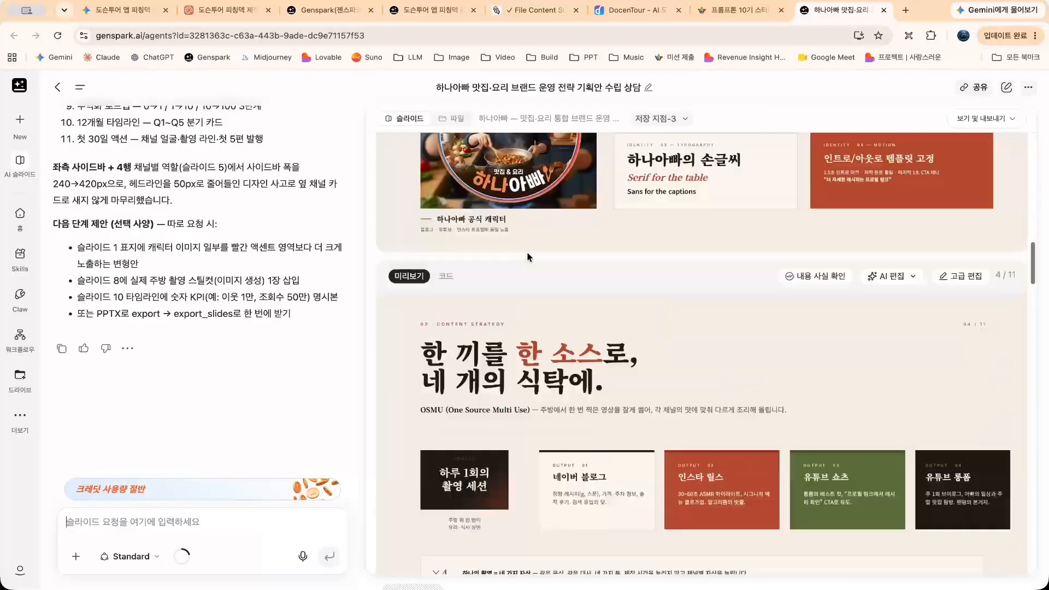
pyautogui.scroll(-8, 848, 376)
pyautogui.scroll(8, 849, 377)
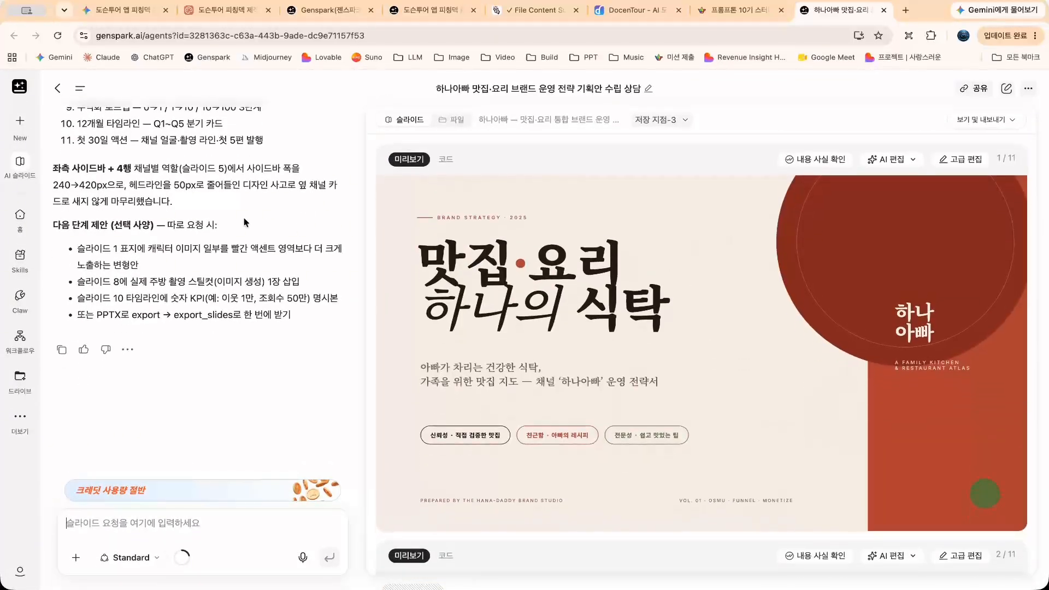
# Go to the original prompt of the 하나아빠 conversation and highlight "맛집·요리 통합 브랜드" in its heading
pyautogui.scroll(20, 243, 221)
pyautogui.scroll(3, 244, 219)
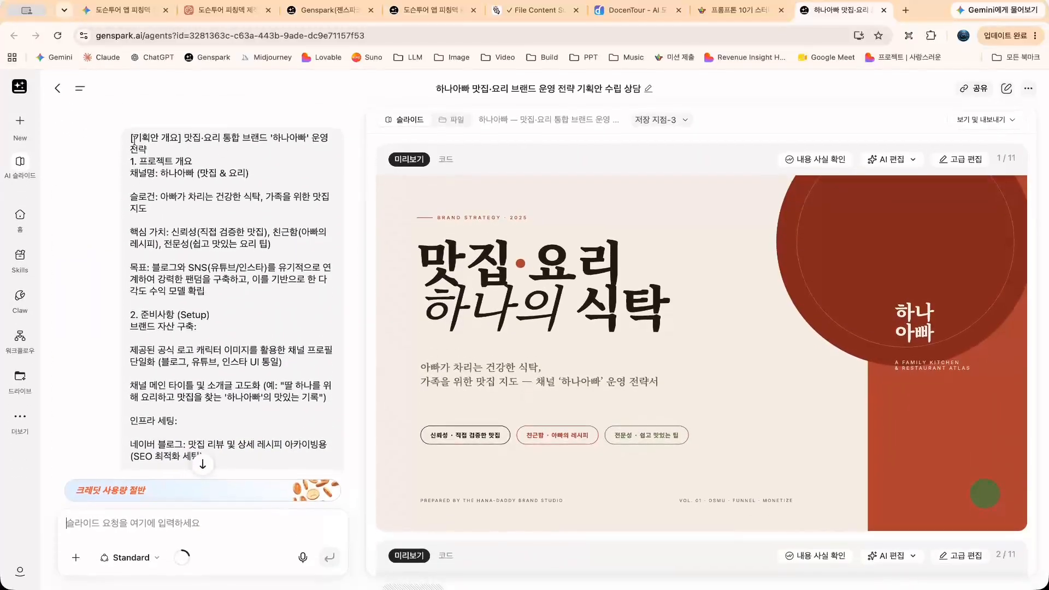
pyautogui.moveTo(224, 140); pyautogui.dragTo(264, 142)
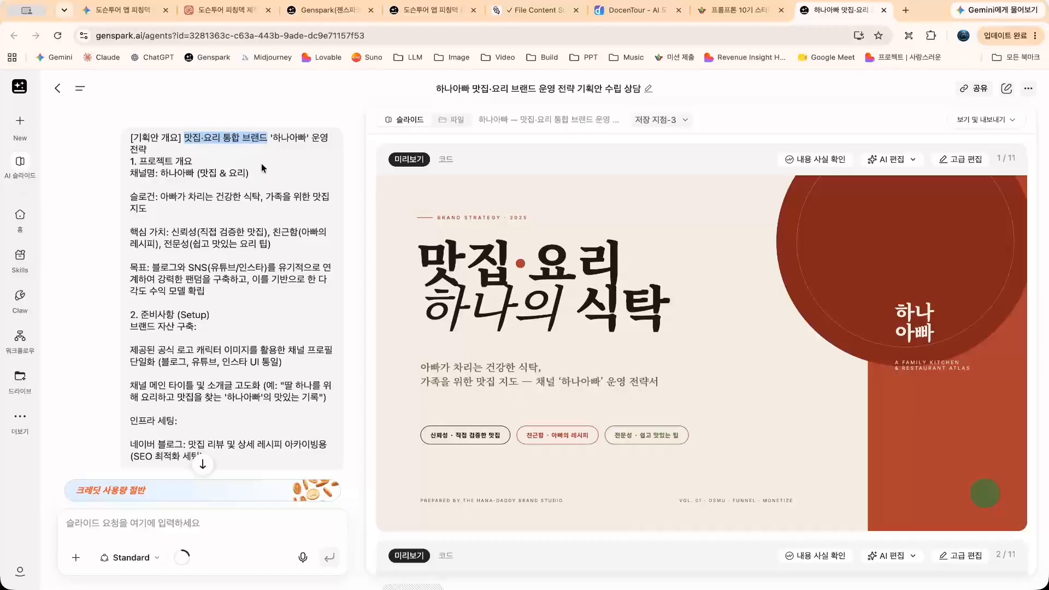
# Compare the 하나아빠 deck's cover, philosophy and brand identity slides with the original prompt
pyautogui.scroll(-1, 711, 303)
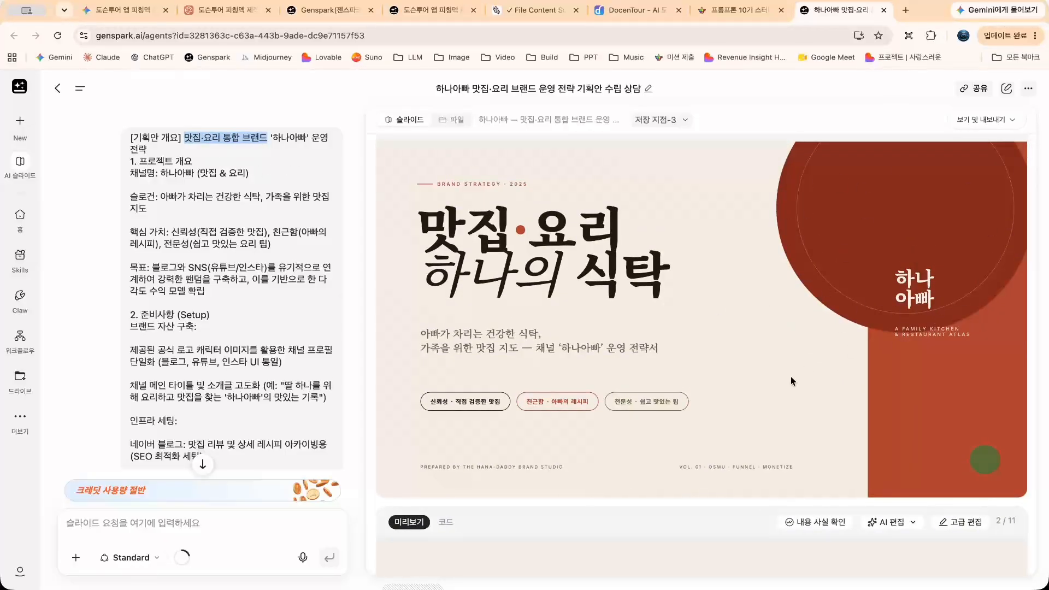
pyautogui.scroll(-5, 791, 376)
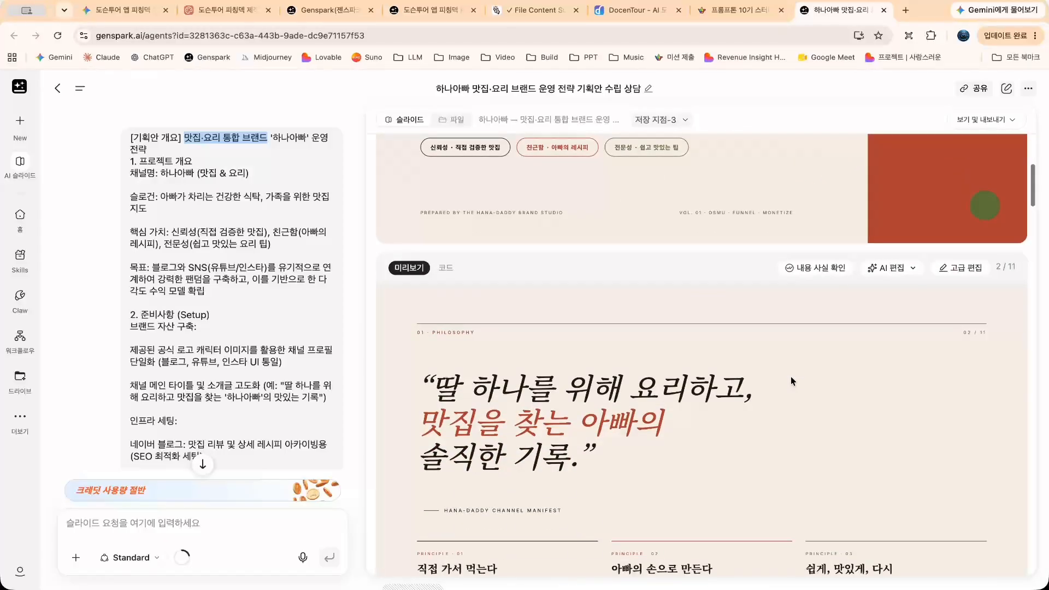
pyautogui.scroll(5, 792, 379)
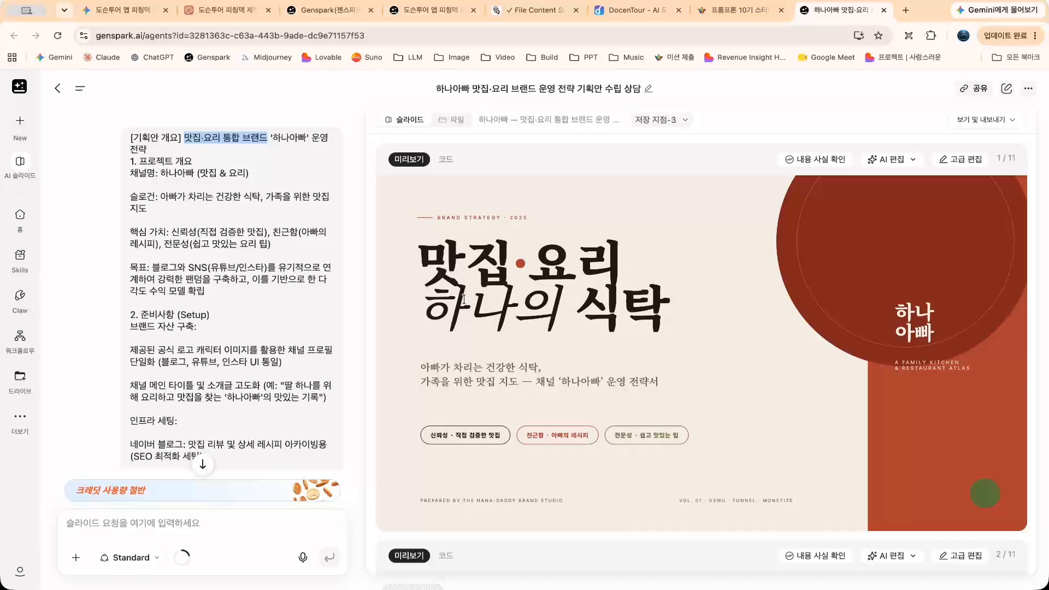
pyautogui.scroll(-6, 638, 402)
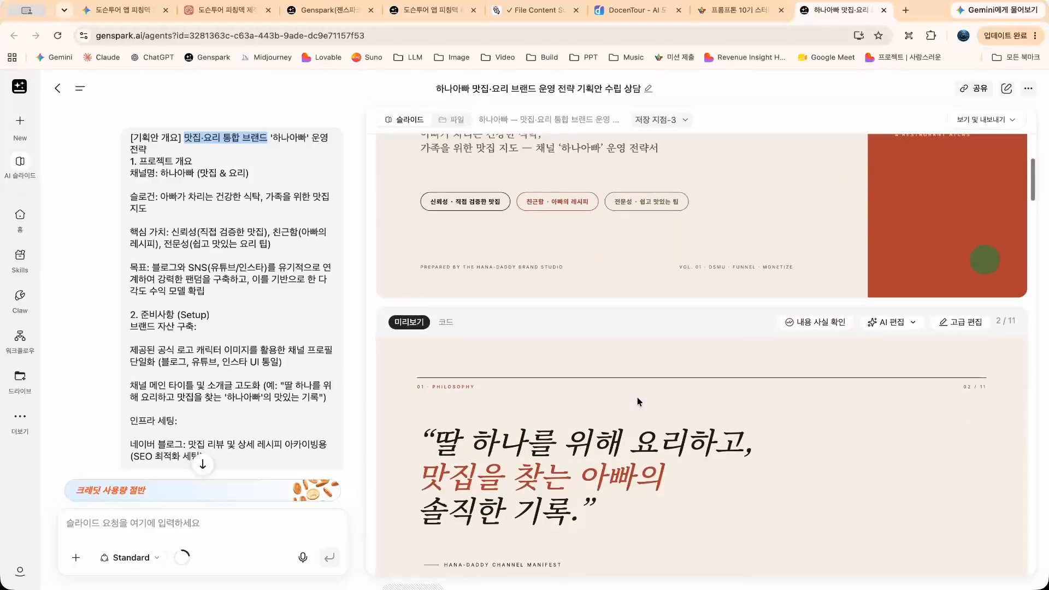
pyautogui.scroll(-2, 638, 401)
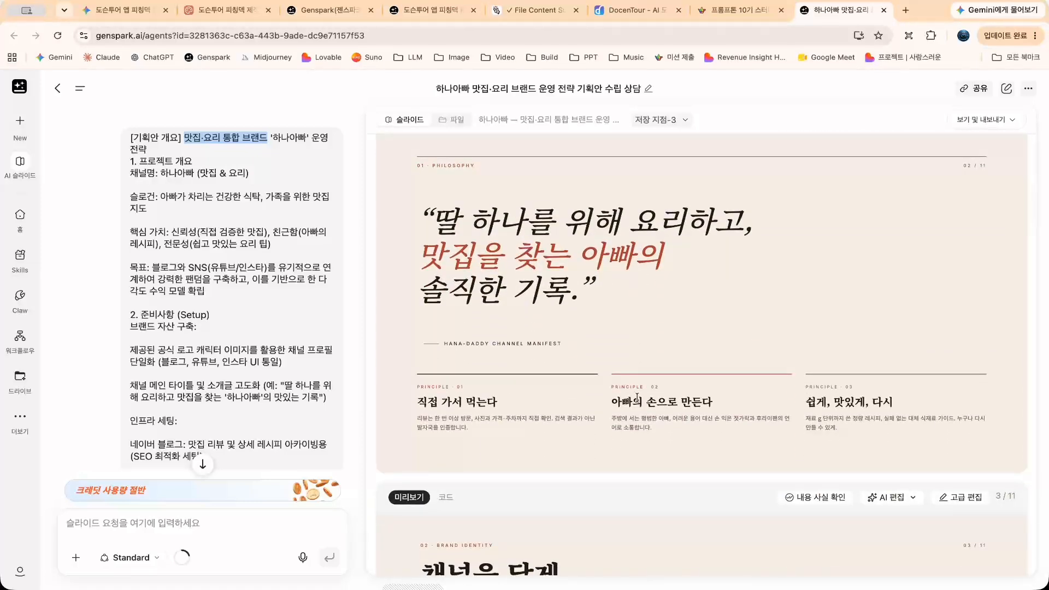
pyautogui.scroll(-4, 638, 401)
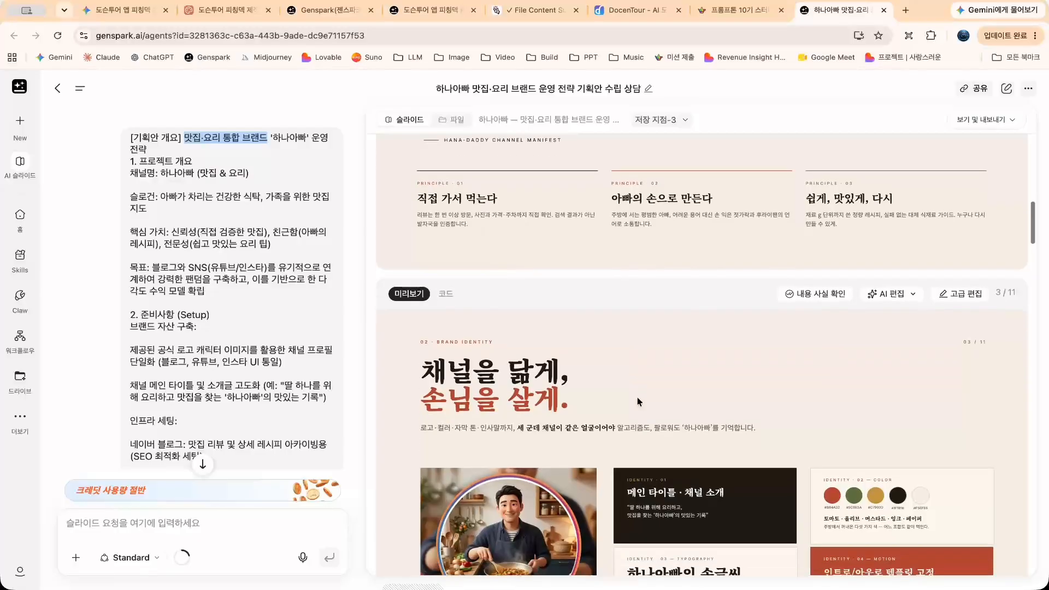
pyautogui.scroll(-4, 638, 401)
pyautogui.scroll(1, 638, 402)
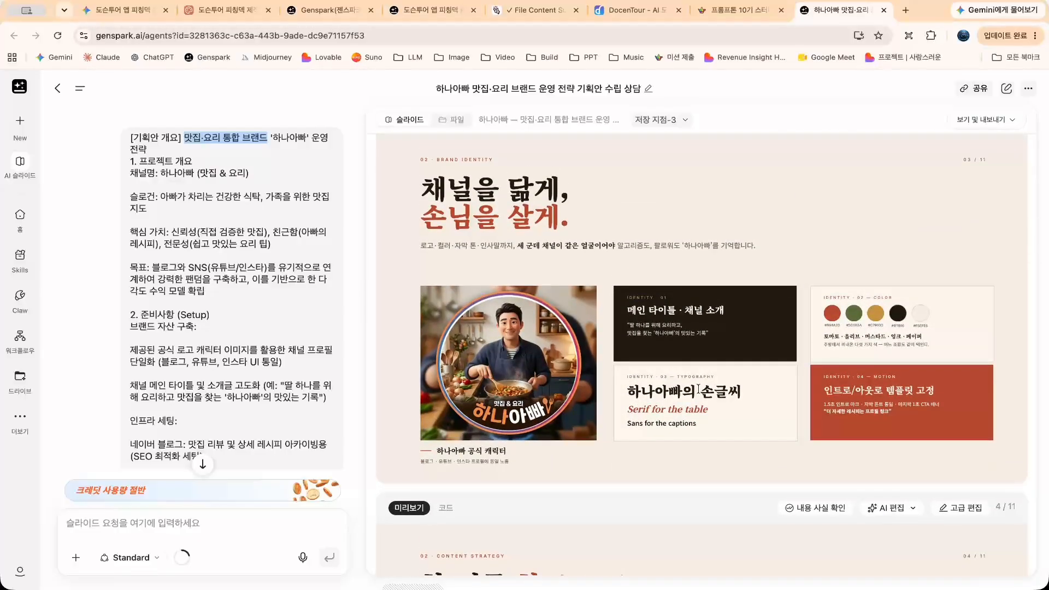
# Skim the 하나아빠 deck from the content strategy slide through the final 30-day action slide, and return to the cover
pyautogui.scroll(-6, 698, 389)
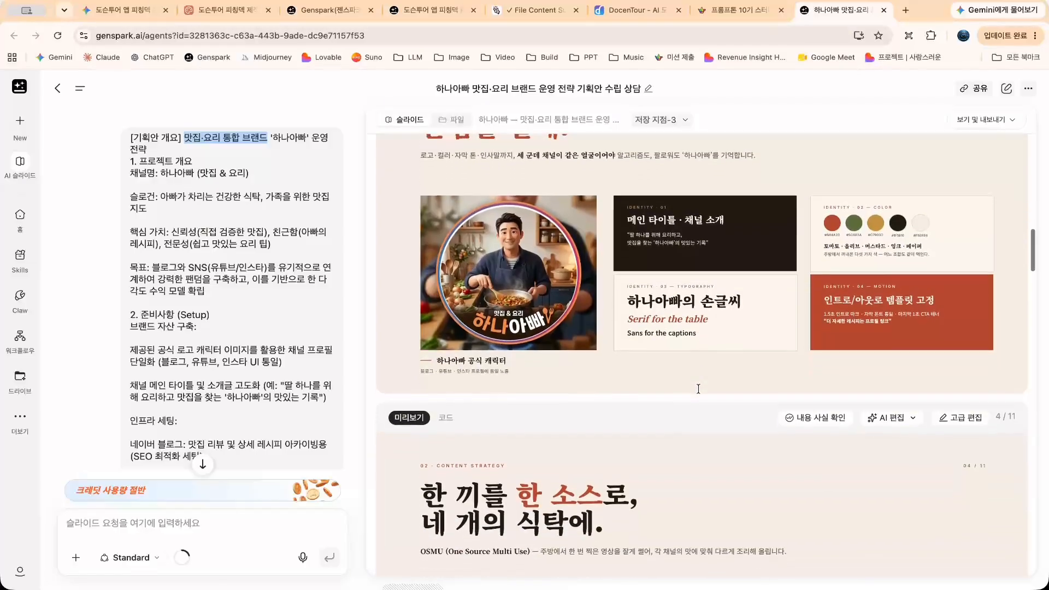
pyautogui.scroll(-5, 698, 389)
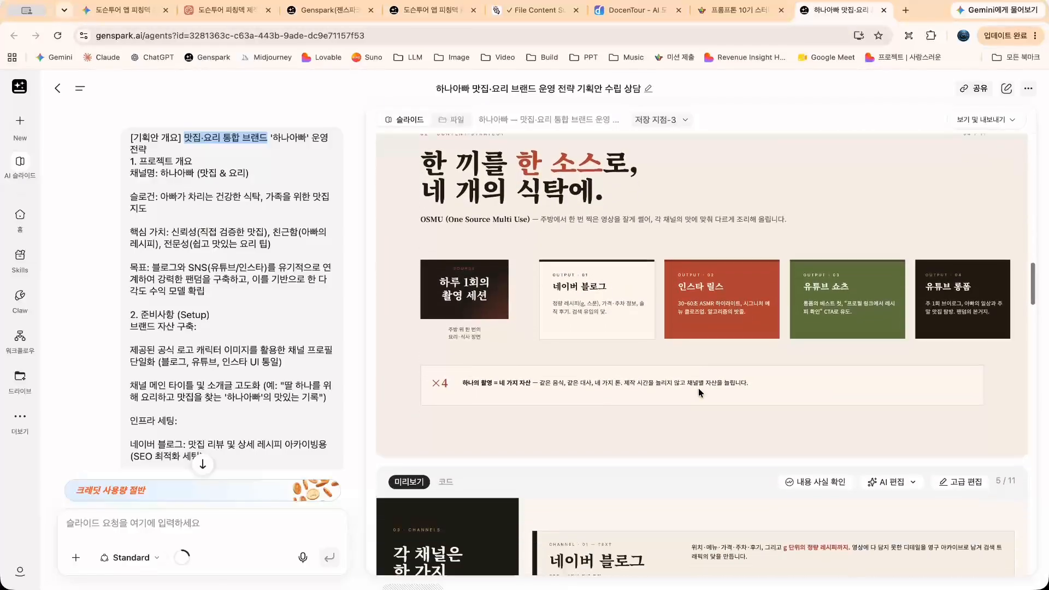
pyautogui.scroll(-2, 699, 392)
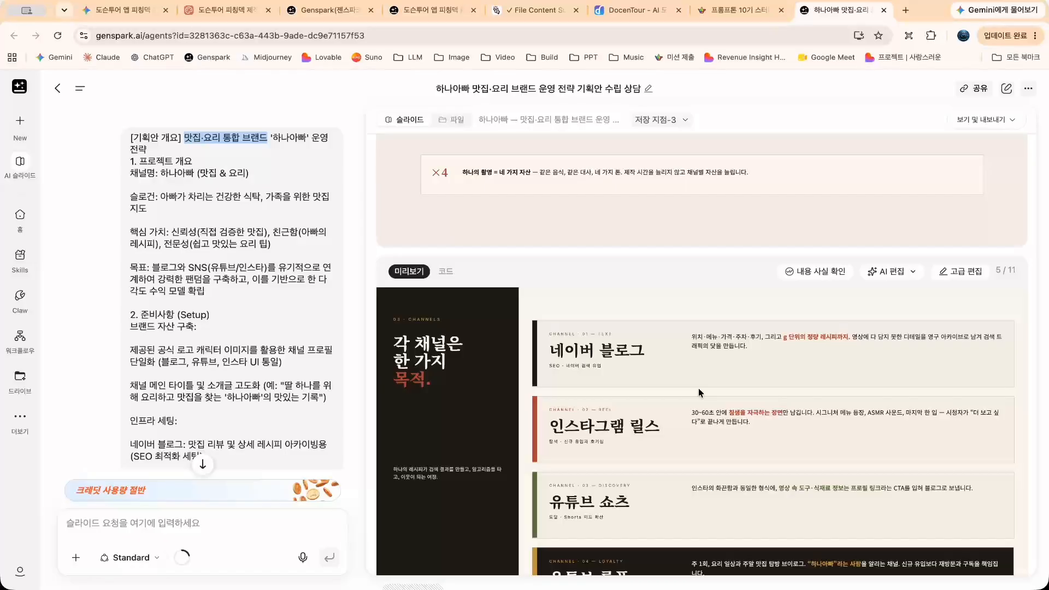
pyautogui.scroll(-10, 696, 439)
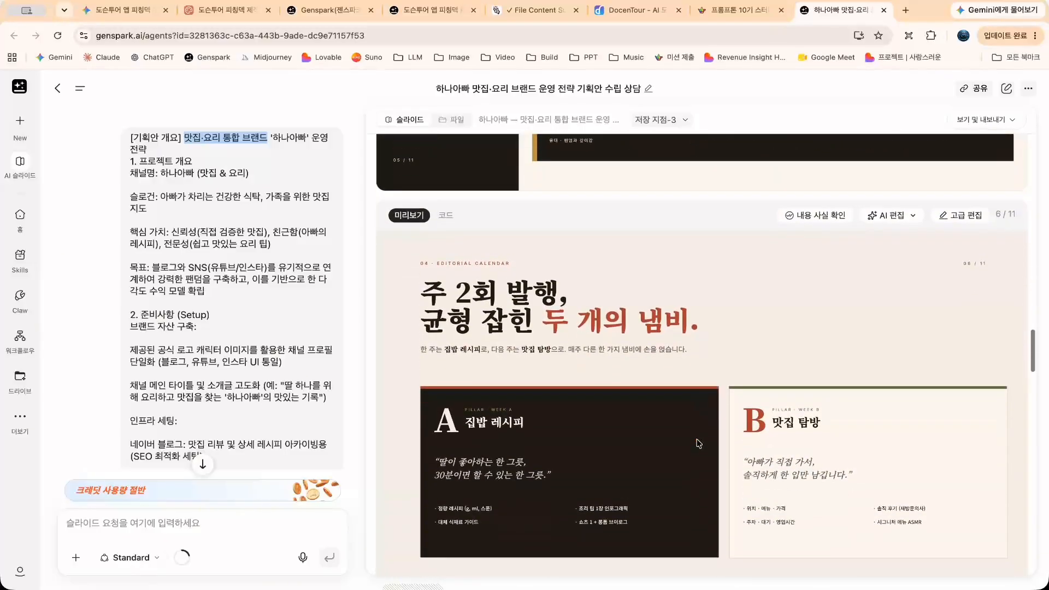
pyautogui.scroll(-8, 698, 443)
pyautogui.scroll(-5, 696, 438)
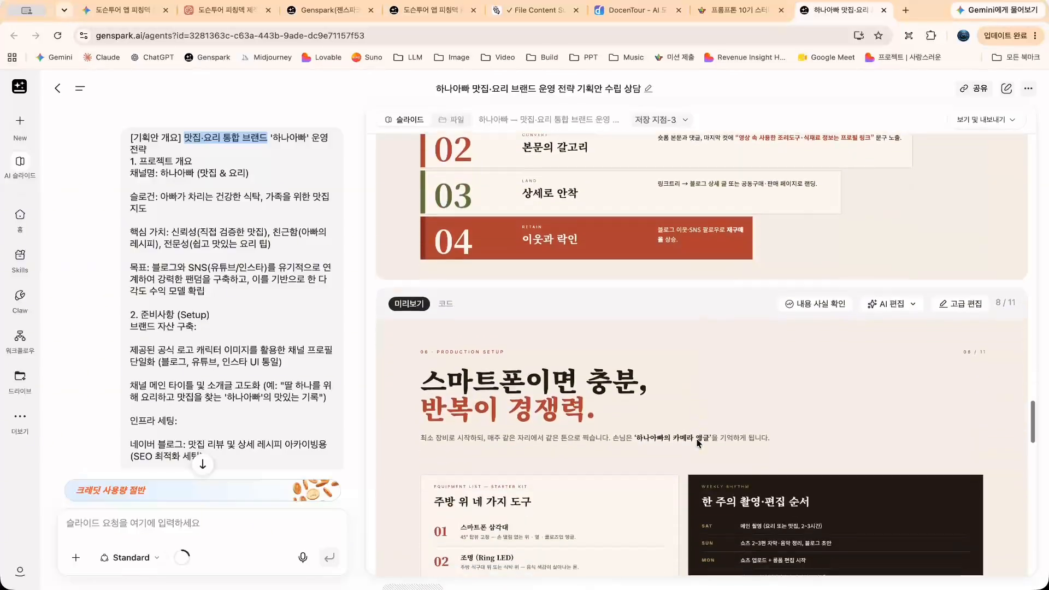
pyautogui.scroll(-9, 698, 443)
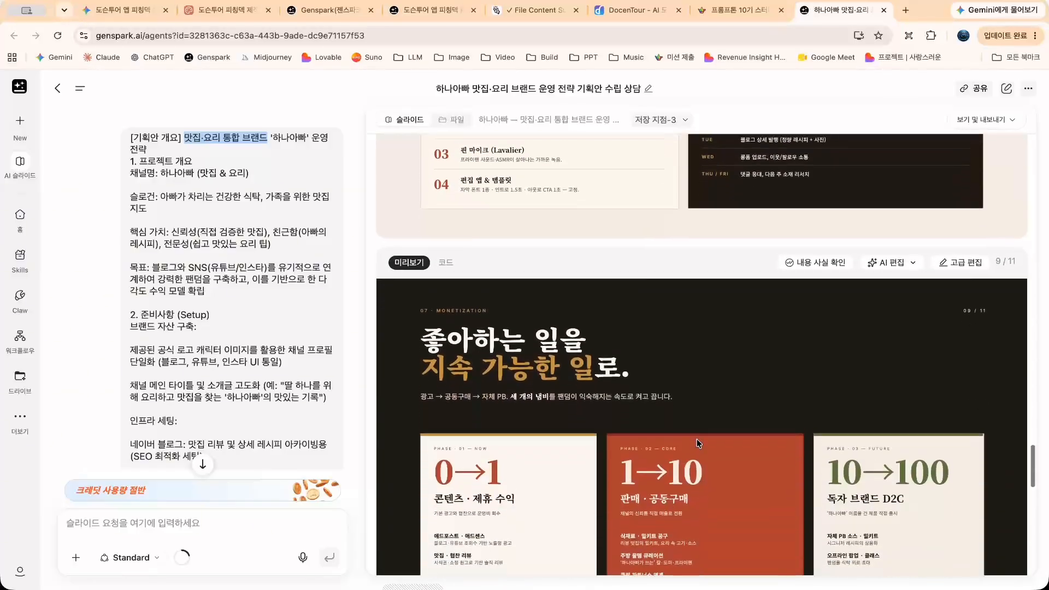
pyautogui.scroll(-9, 696, 438)
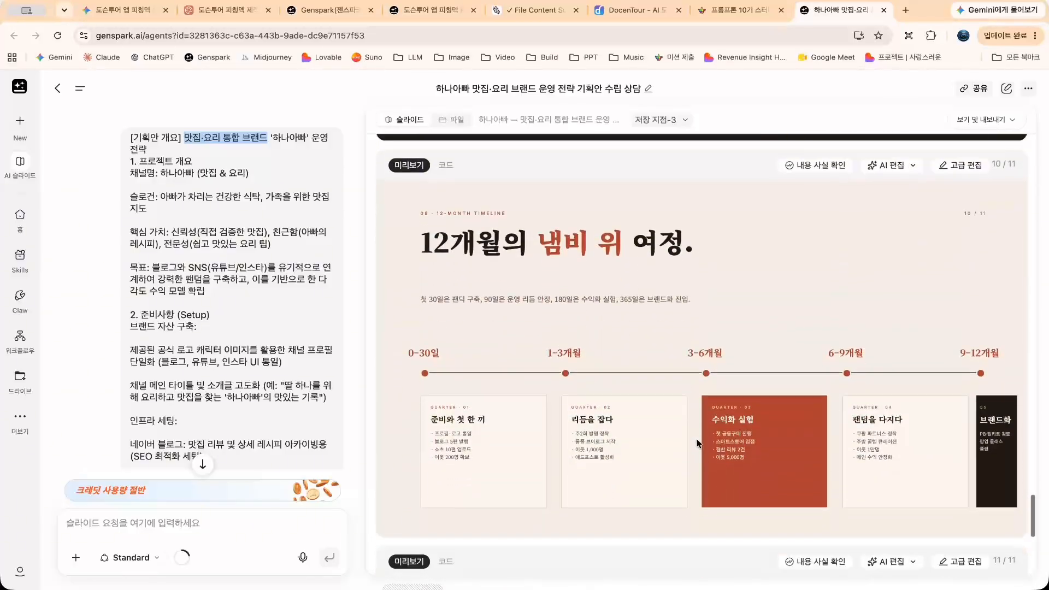
pyautogui.scroll(-7, 697, 442)
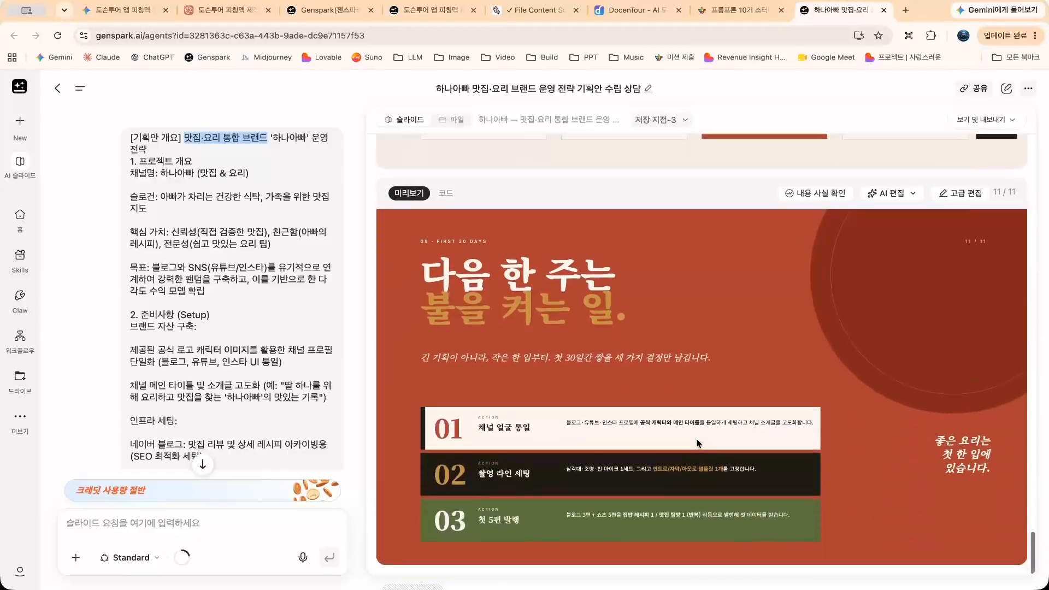
pyautogui.scroll(2, 703, 394)
pyautogui.scroll(20, 702, 394)
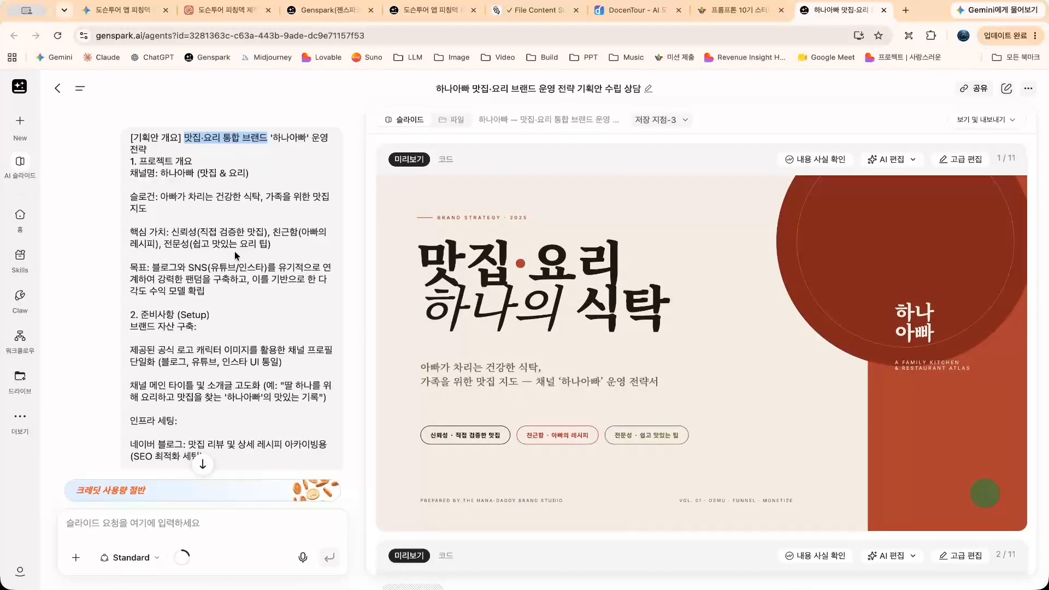
# Read through the 하나아빠 conversation down to the closing summary and its suggested next steps
pyautogui.scroll(-10, 219, 312)
pyautogui.scroll(-15, 220, 312)
pyautogui.scroll(-10, 219, 312)
pyautogui.scroll(-15, 219, 315)
pyautogui.scroll(5, 234, 307)
pyautogui.scroll(-5, 247, 317)
pyautogui.scroll(-3, 247, 316)
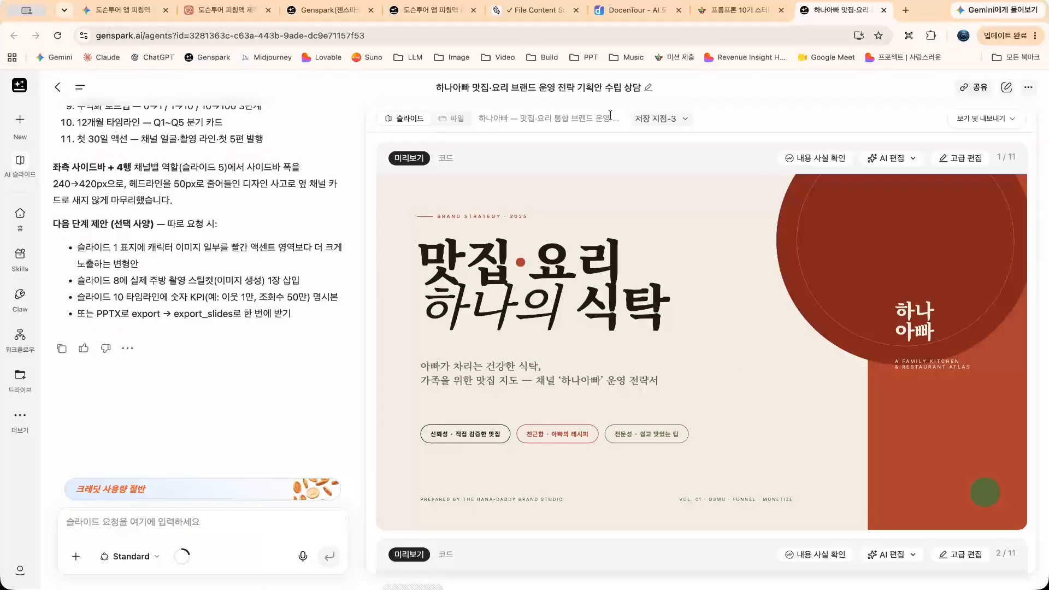
# Switch to the Google Meet call, close its participant list, and widen the window across the whole screen
pyautogui.press('super+grave')
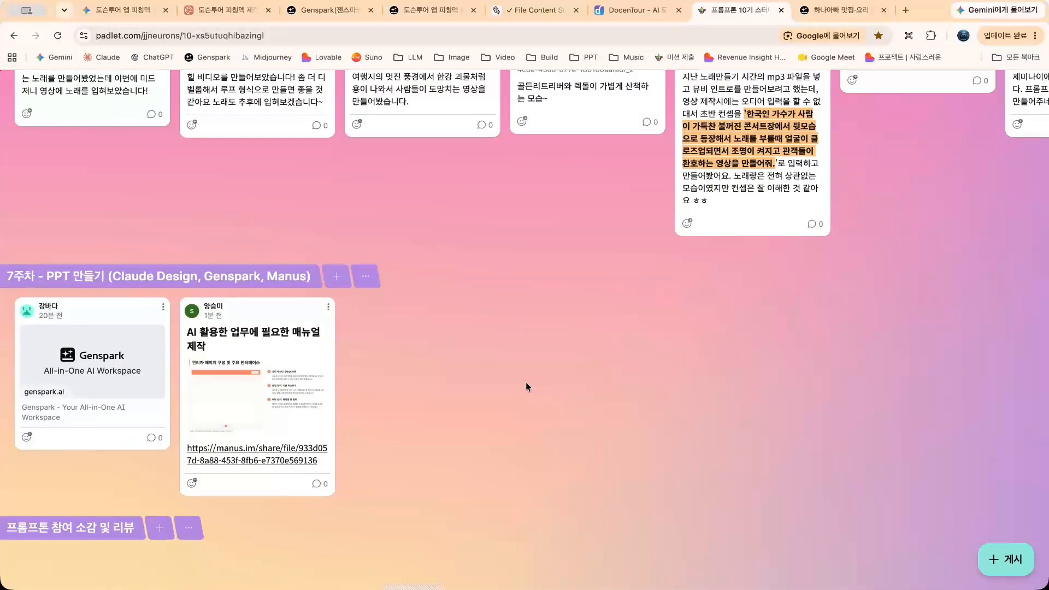
pyautogui.hotkey('ctrl', 'Up')
pyautogui.click(878, 365)
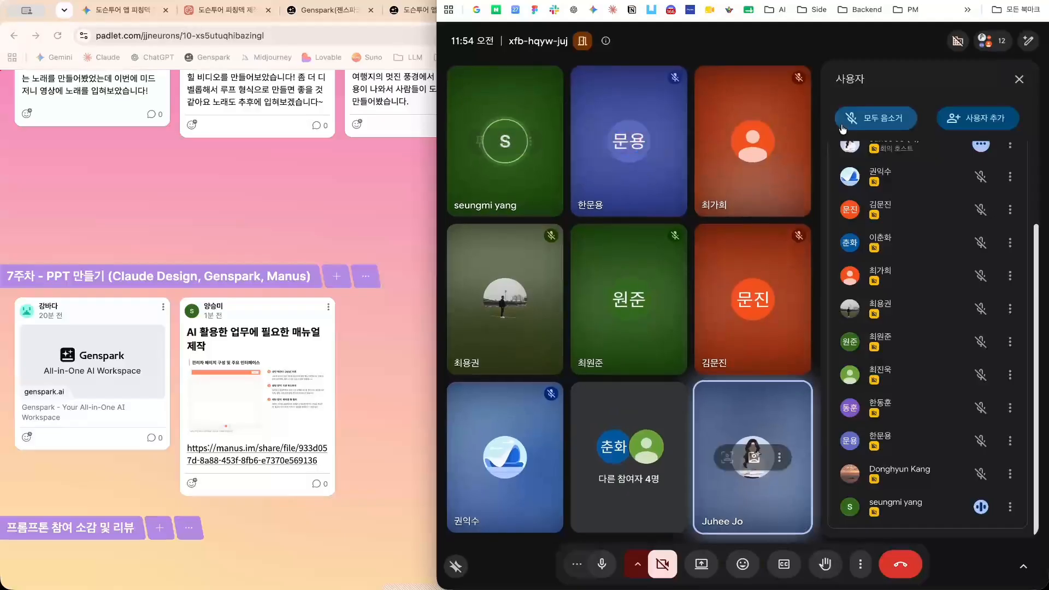
pyautogui.click(1017, 80)
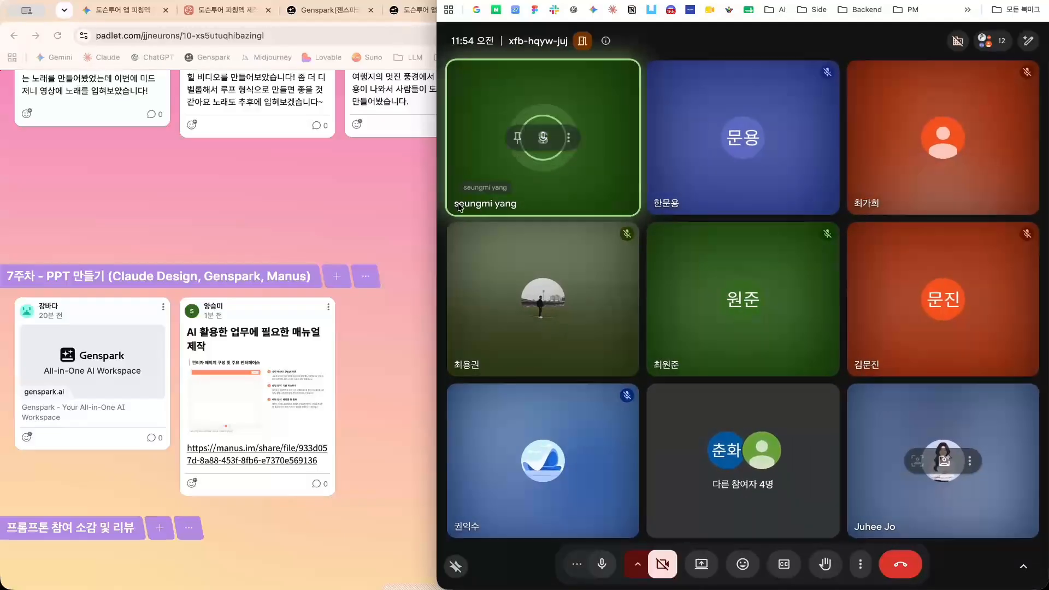
pyautogui.moveTo(432, 197); pyautogui.dragTo(3, 235)
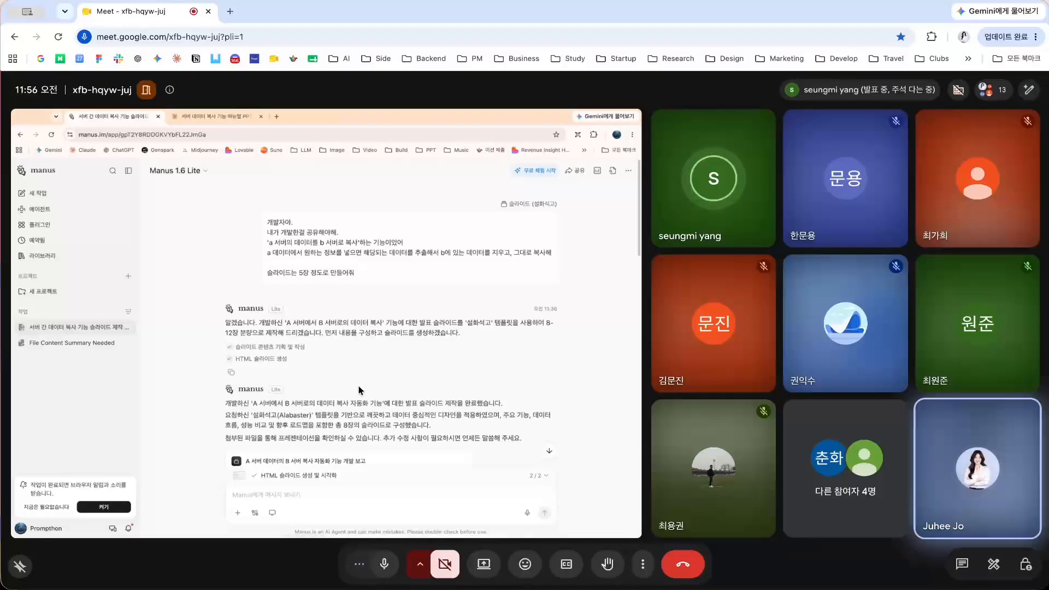
# Enlarge the participant's shared Manus screen and highlight the prompt lines describing the A-to-B server data copy feature
pyautogui.scroll(2, 215, 365)
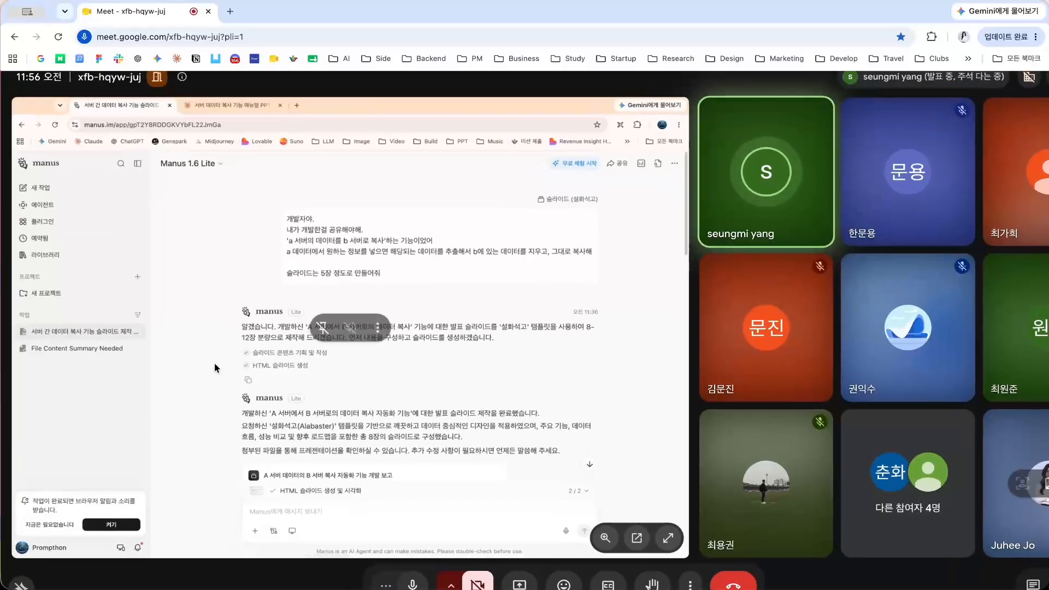
pyautogui.scroll(5, 216, 363)
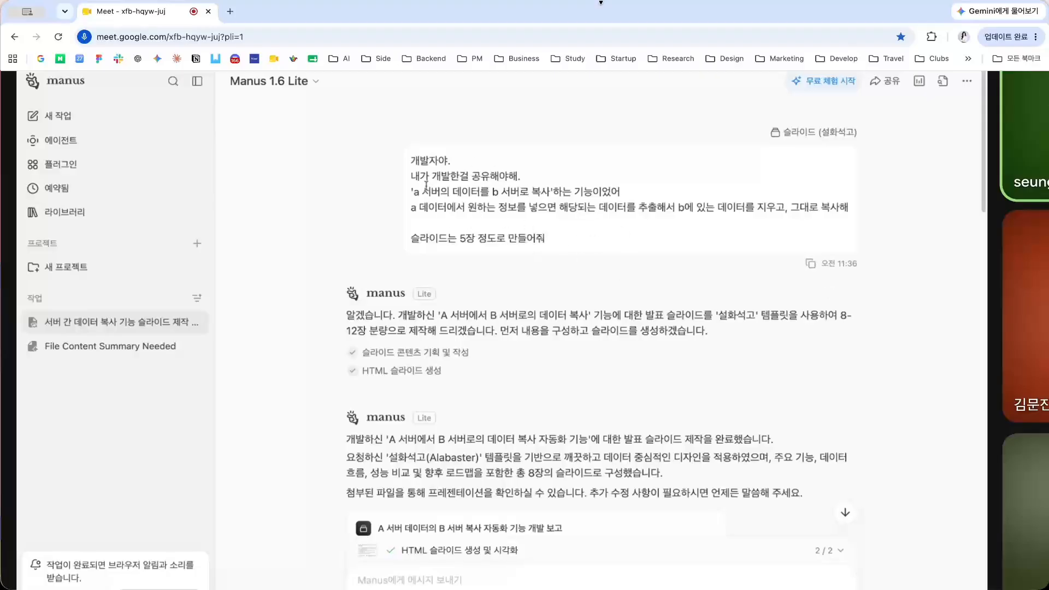
pyautogui.moveTo(425, 192); pyautogui.dragTo(587, 208)
pyautogui.click(550, 242)
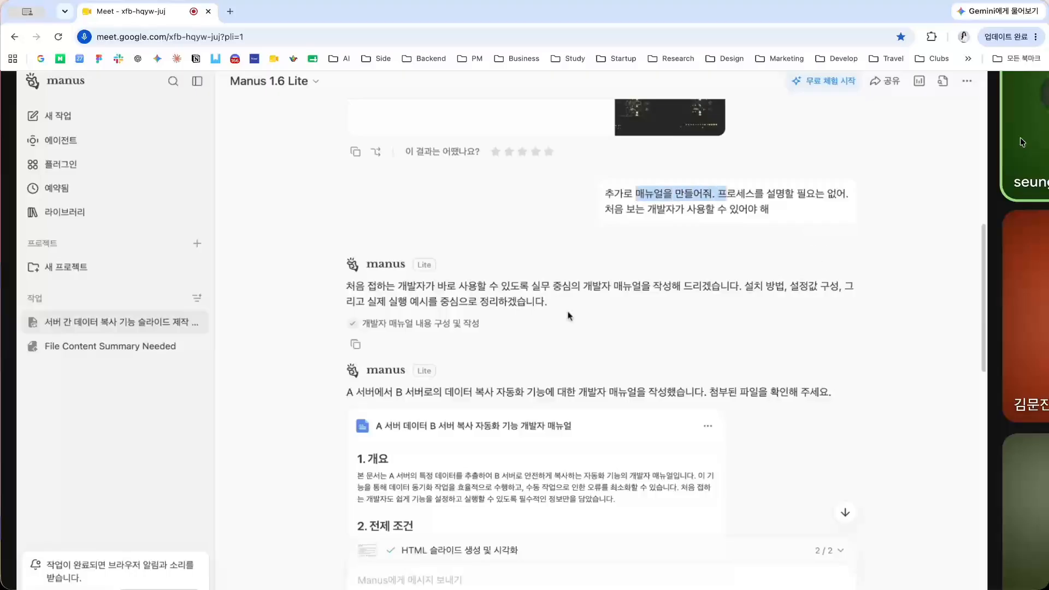
# Open the A 서버 데이터 B 서버 복사 자동화 기능 개발자 매뉴얼 in Manus and skim its setup and execution sections
pyautogui.scroll(-3, 568, 316)
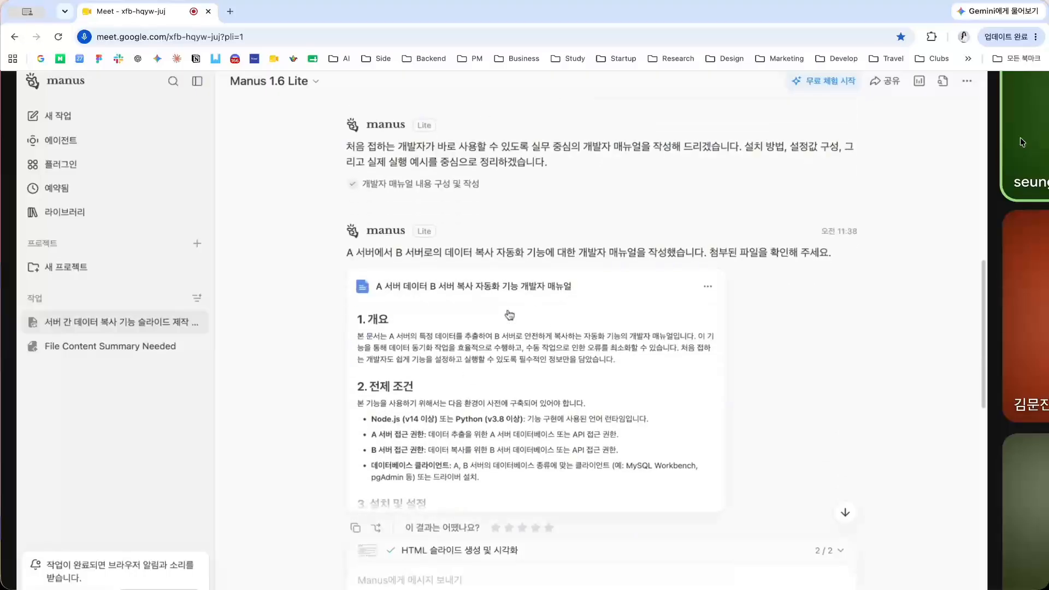
pyautogui.click(538, 310)
pyautogui.scroll(-10, 535, 309)
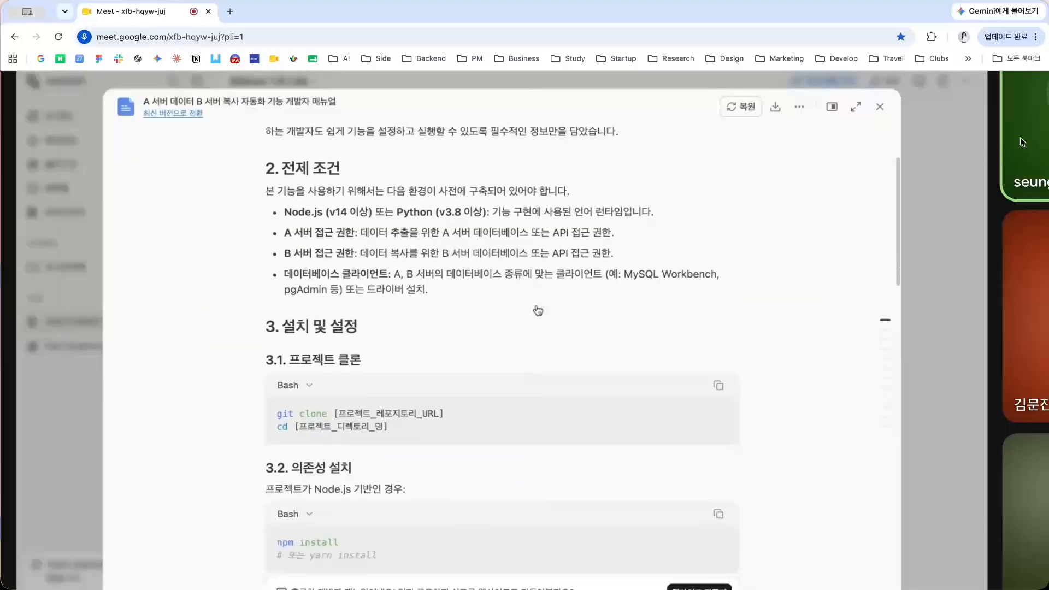
pyautogui.scroll(-10, 534, 309)
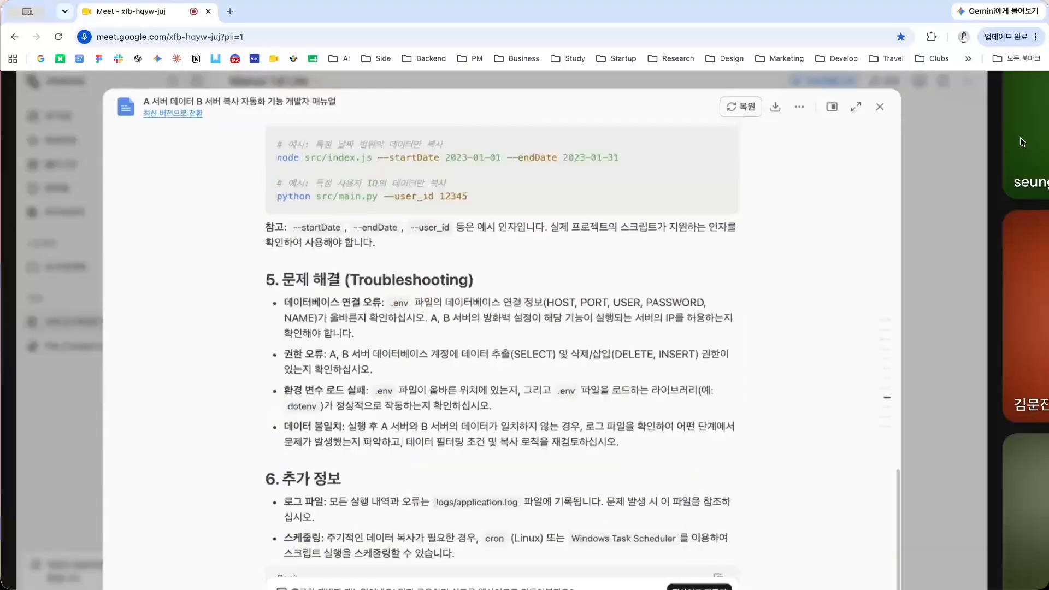
pyautogui.scroll(10, 358, 276)
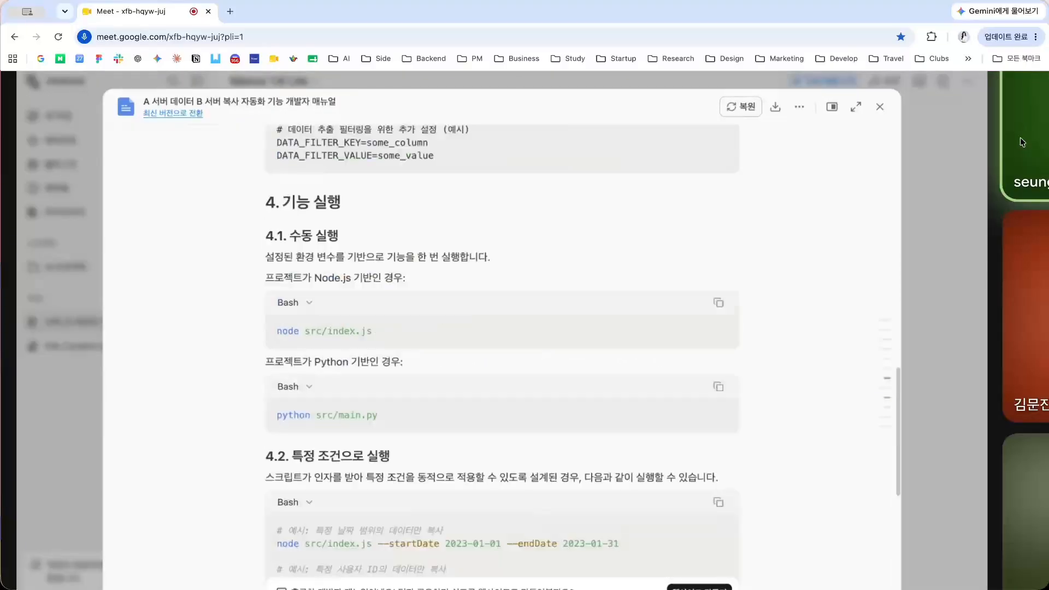
pyautogui.scroll(10, 592, 337)
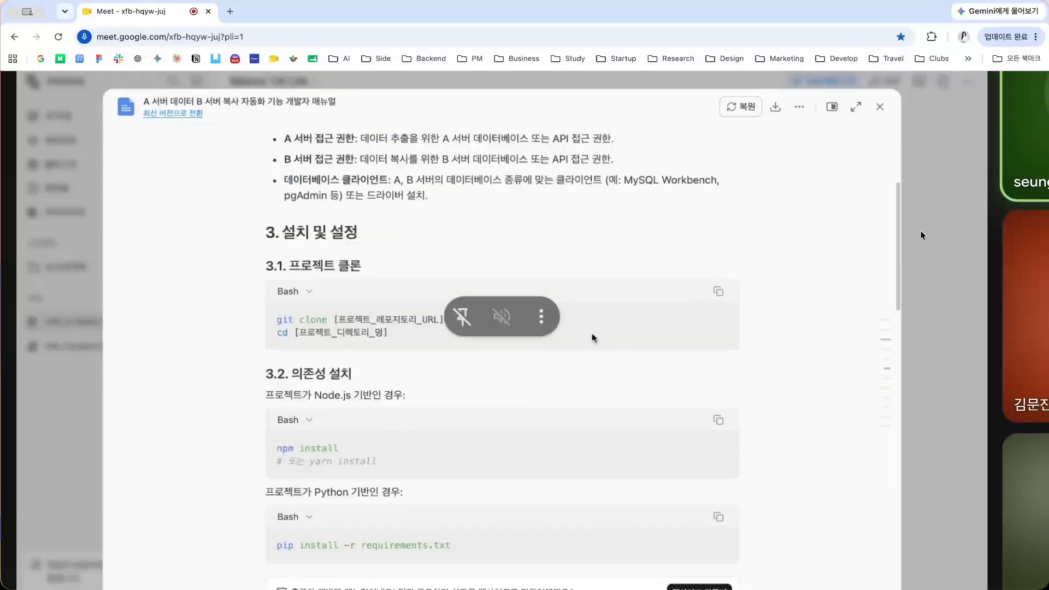
# Examine the manual's 문제 해결 (Troubleshooting) and 추가 정보 sections at a readable size in the shared screen
pyautogui.scroll(-3, 920, 236)
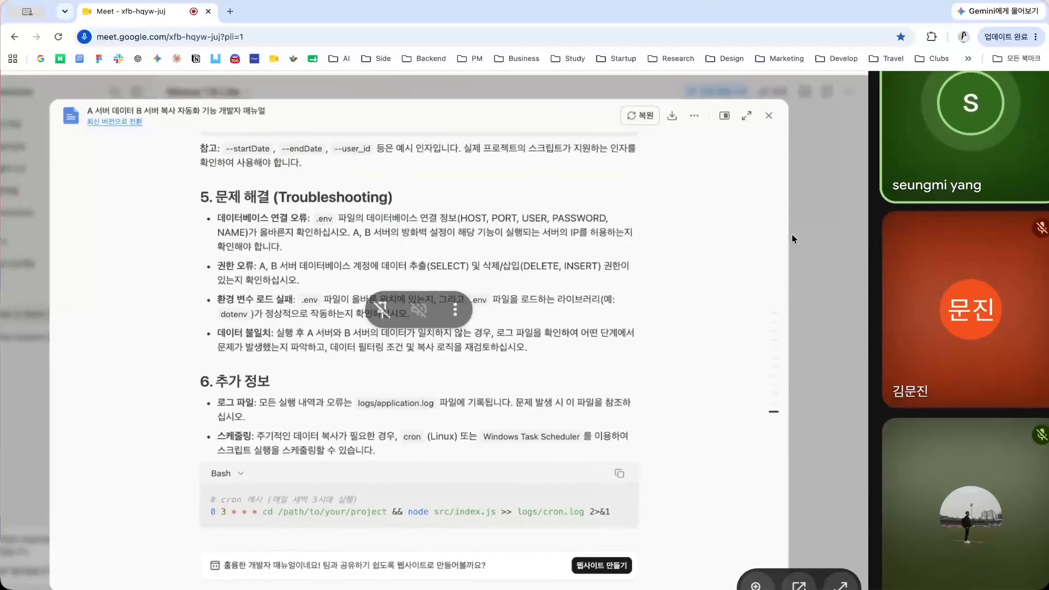
pyautogui.scroll(3, 792, 234)
pyautogui.scroll(-2, 792, 234)
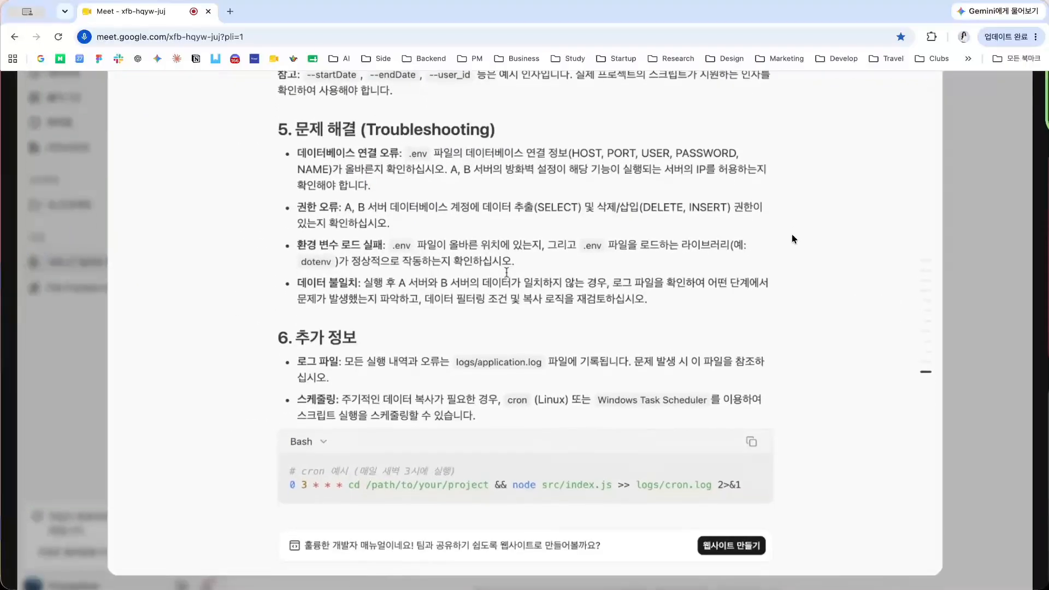
pyautogui.scroll(1, 792, 234)
pyautogui.scroll(-1, 792, 234)
pyautogui.scroll(1, 791, 234)
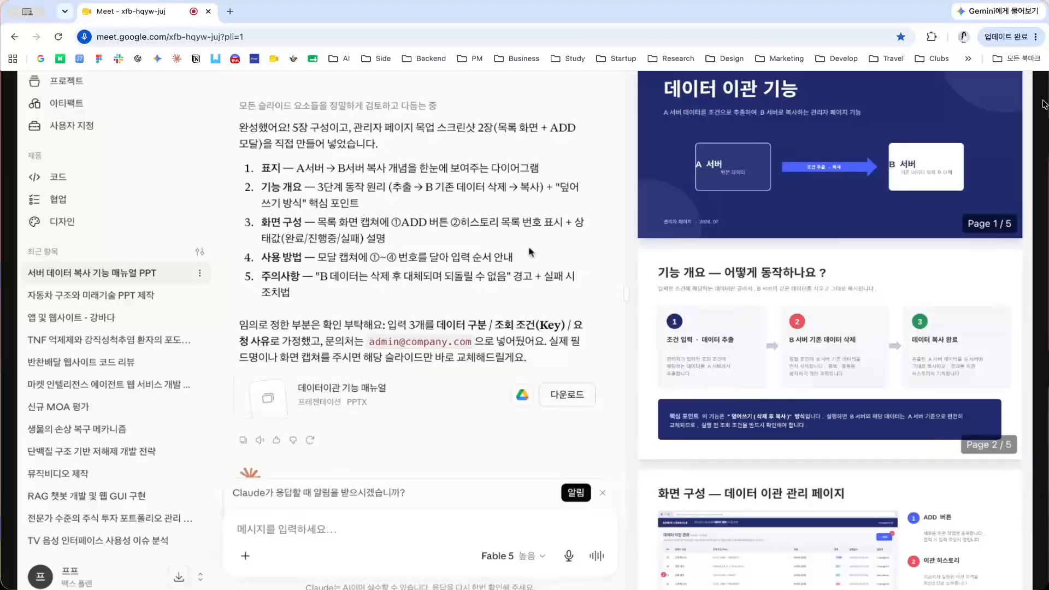
# Look at the shared Claude data migration deck, and switch back to the Padlet board's 7주차 - PPT 만들기 section
pyautogui.moveTo(974, 112)
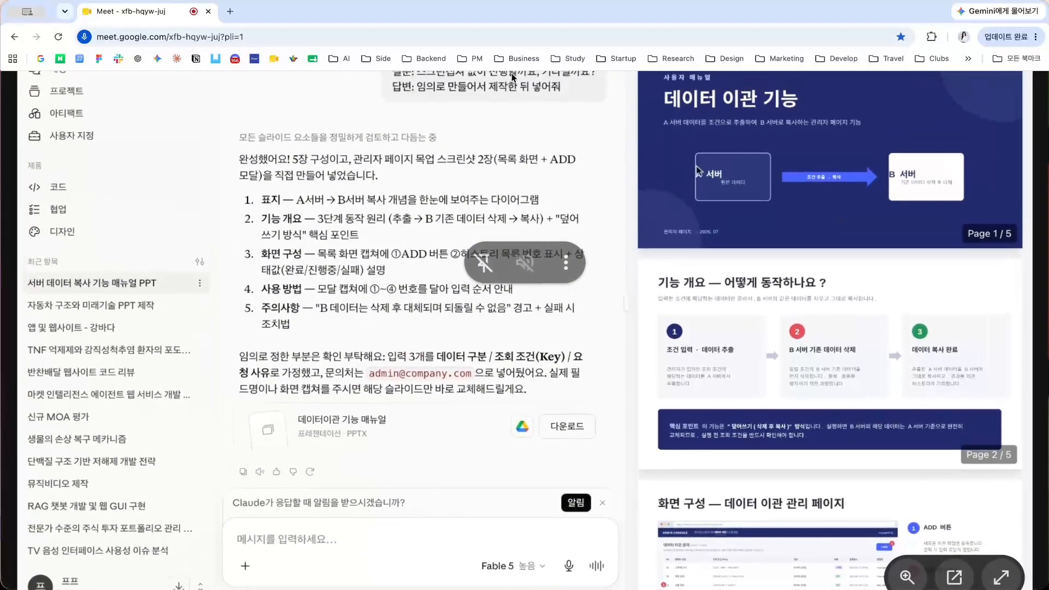
pyautogui.hotkey('ctrl', 'Up')
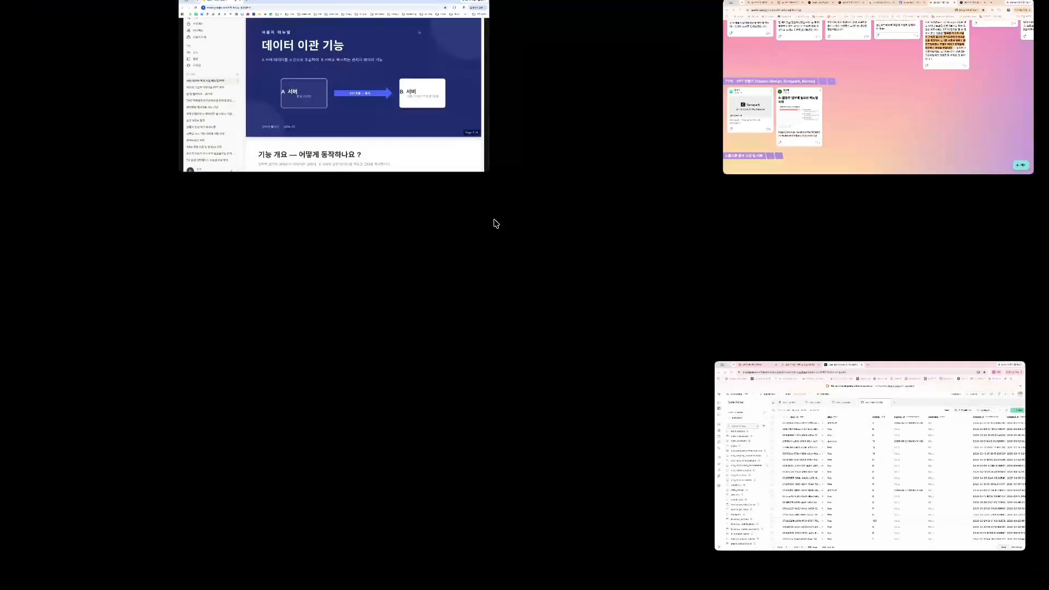
pyautogui.click(819, 123)
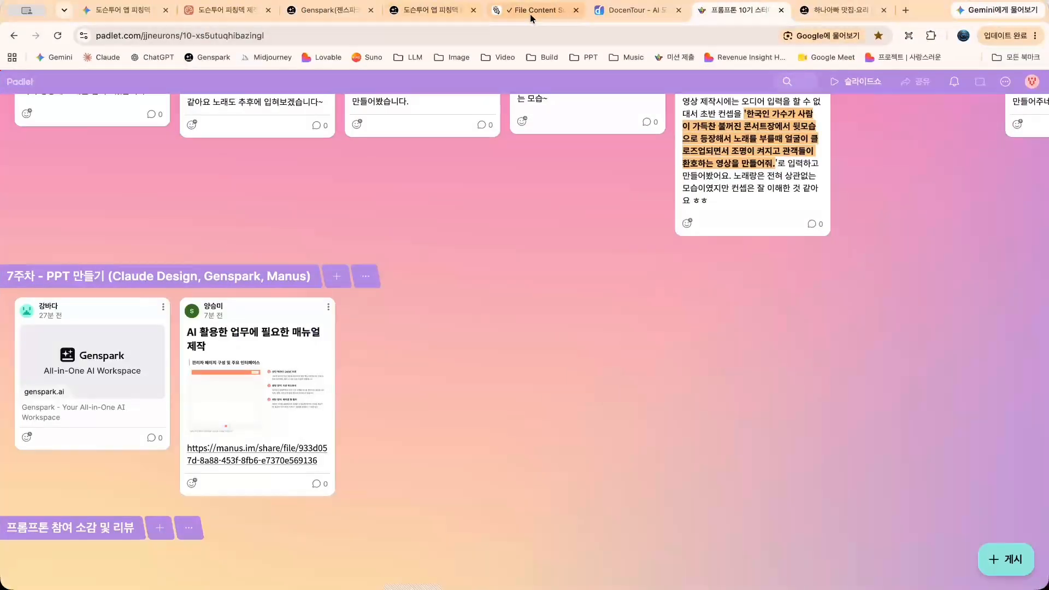
# Switch to the Claude DocenTour Pitch Deck project, view its available design systems, and close the list without choosing one
pyautogui.click(221, 10)
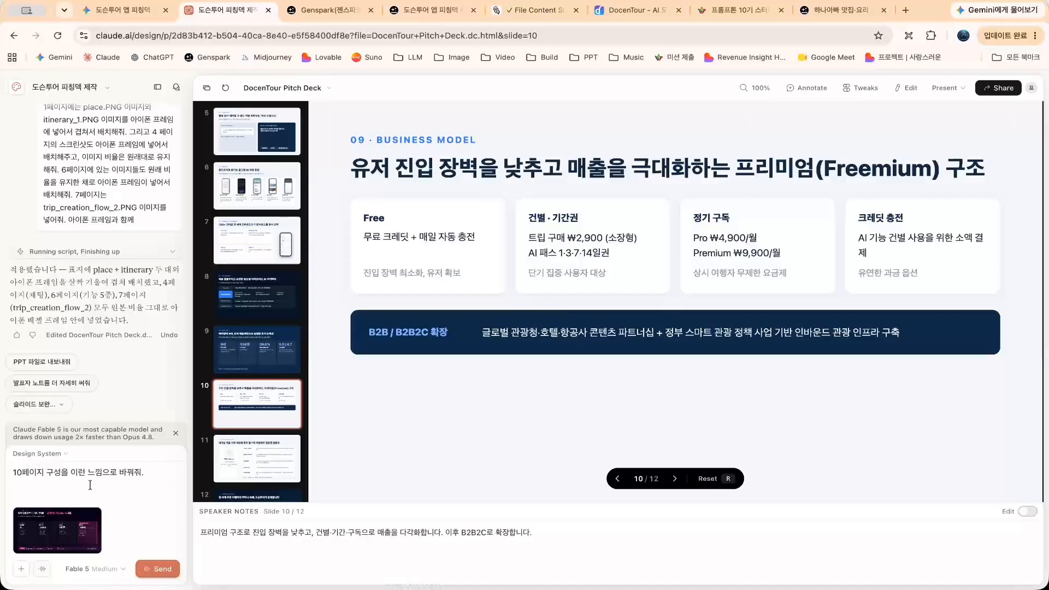
pyautogui.click(67, 455)
pyautogui.click(65, 453)
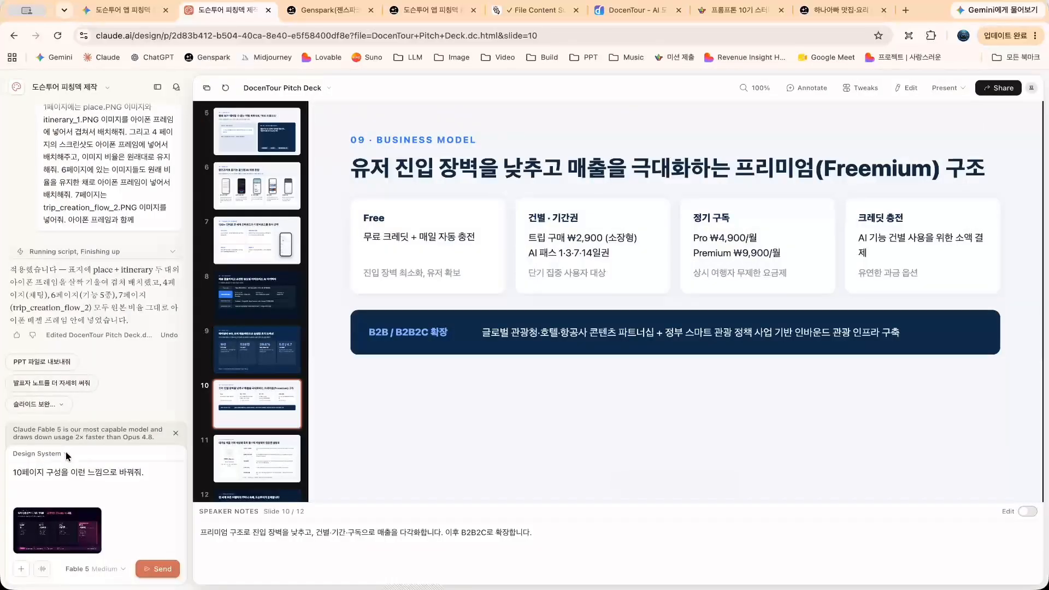
pyautogui.click(66, 455)
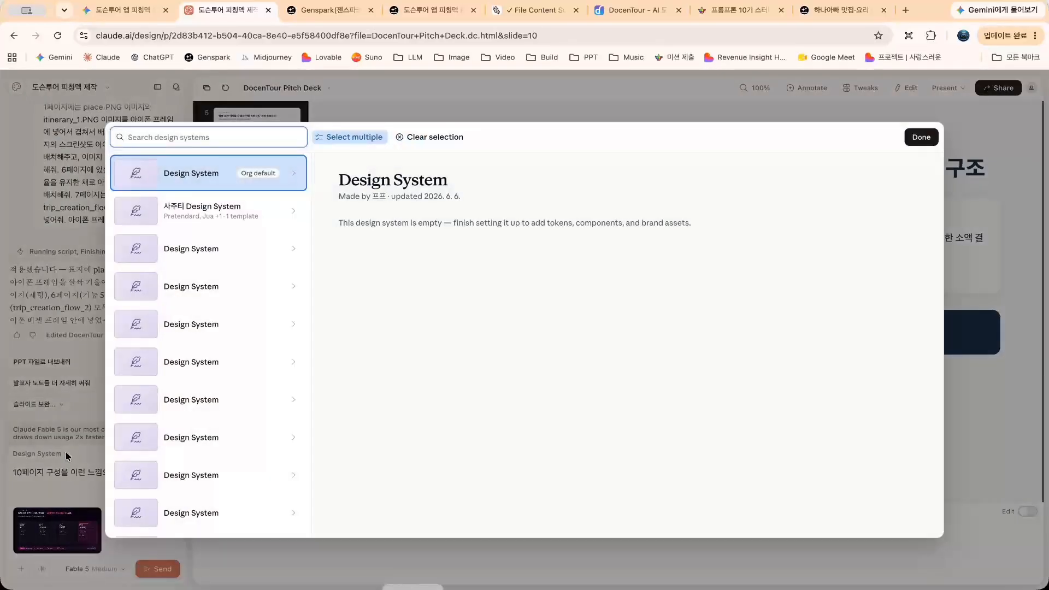
pyautogui.click(42, 480)
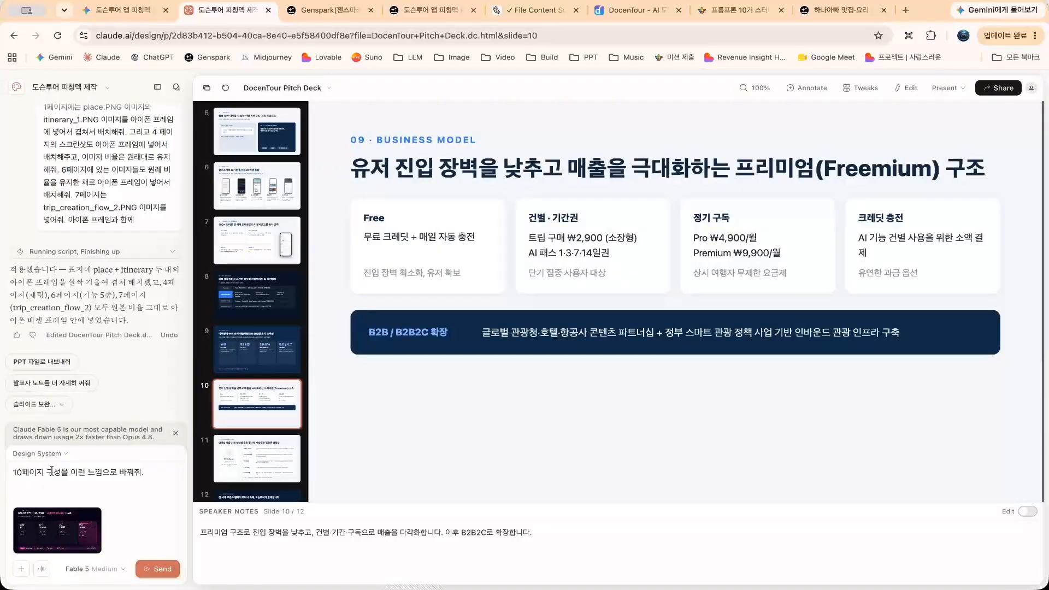
# Examine the prompt and slides of the shared Claude chat 서버 데이터 복사 기능 매뉴얼 PPT in the meeting, and return to the Padlet board
pyautogui.hotkey('ctrl', 'Up')
pyautogui.click(386, 110)
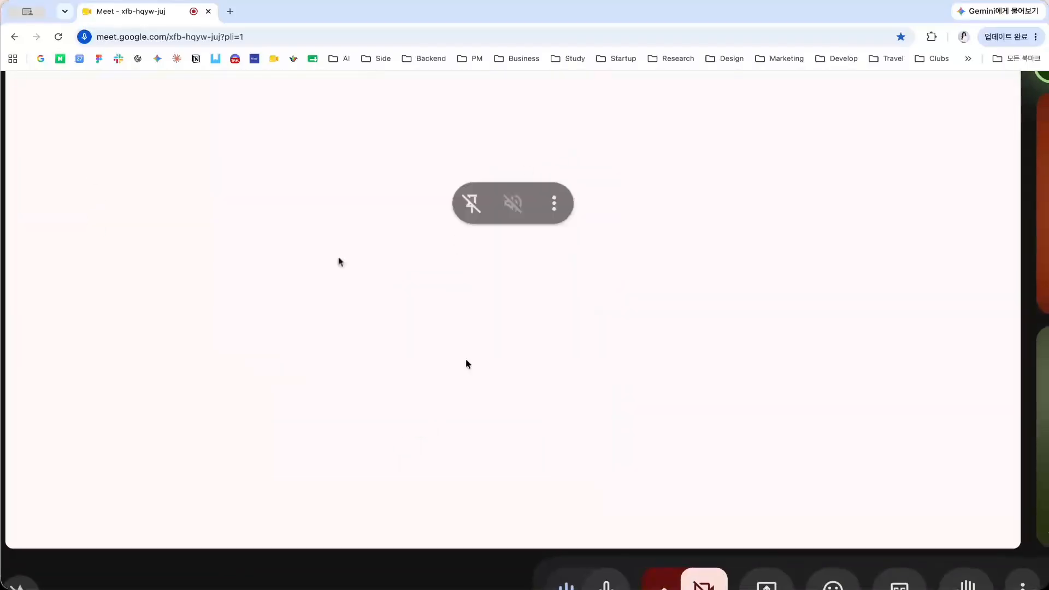
pyautogui.scroll(-4, 466, 343)
pyautogui.scroll(1, 467, 343)
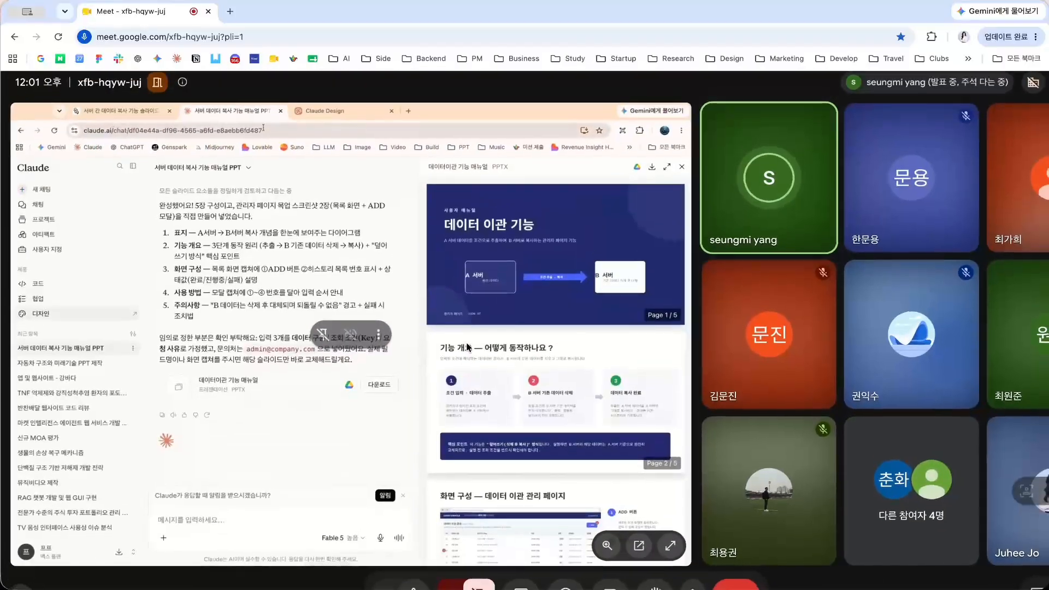
pyautogui.scroll(-1, 290, 352)
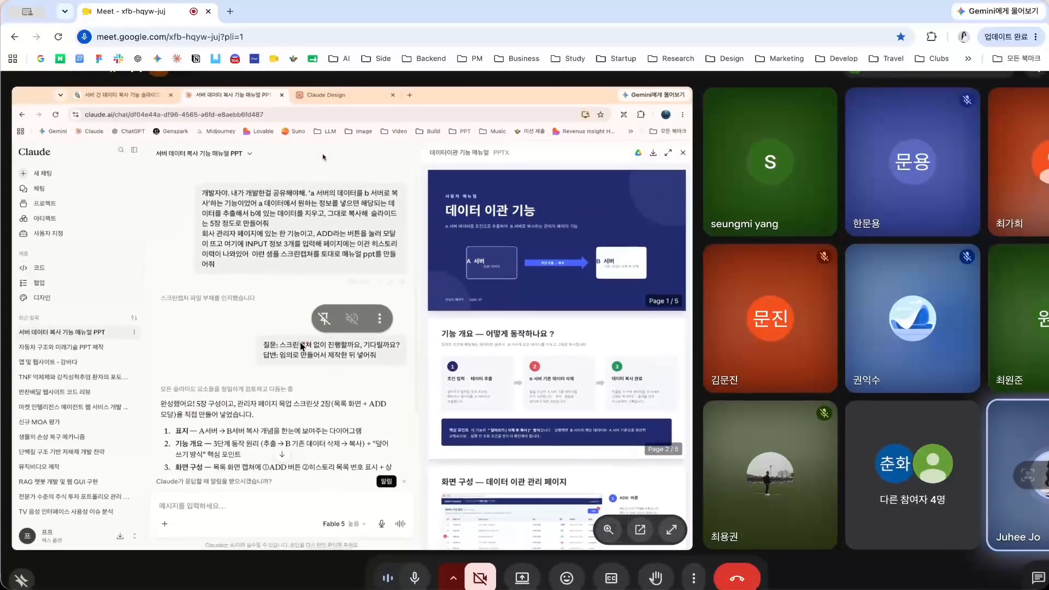
pyautogui.scroll(2, 230, 347)
pyautogui.hscroll(-1, 230, 347)
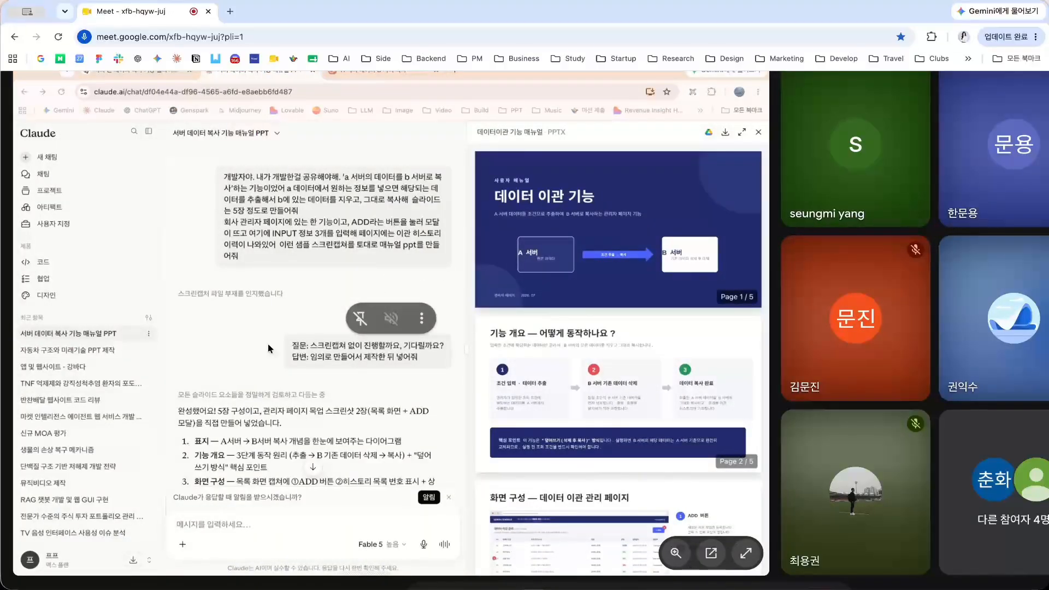
pyautogui.hotkey('ctrl', 'Up')
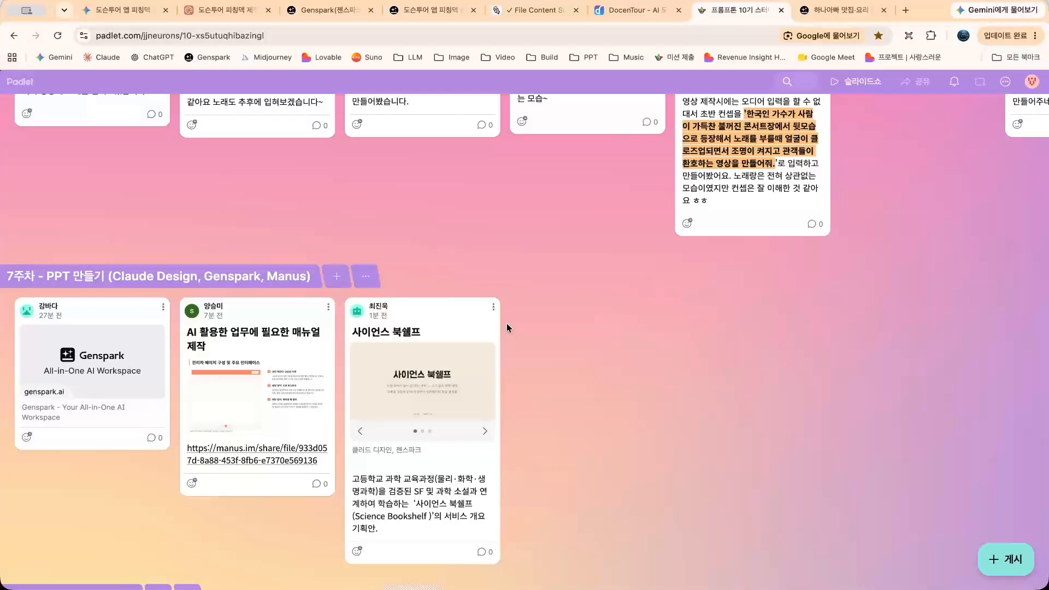
# Switch to the meeting and examine the shared 사이언스 북쉘프 Claude deck's 예시 화면 — 읽기 세션 slide at a readable size
pyautogui.hotkey('ctrl', 'Up')
pyautogui.click(352, 125)
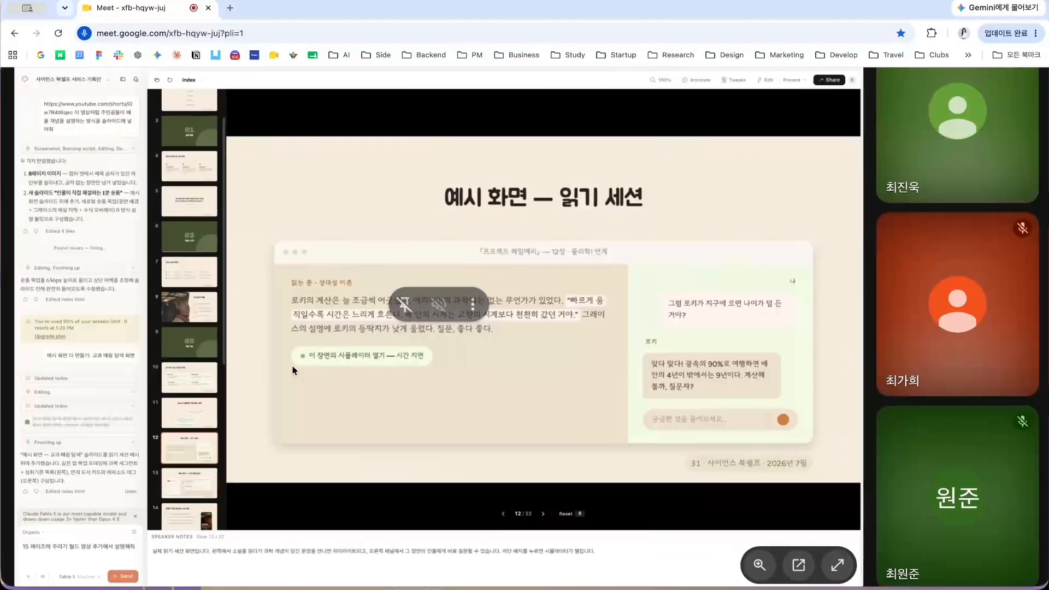
pyautogui.scroll(1, 293, 366)
pyautogui.scroll(3, 293, 366)
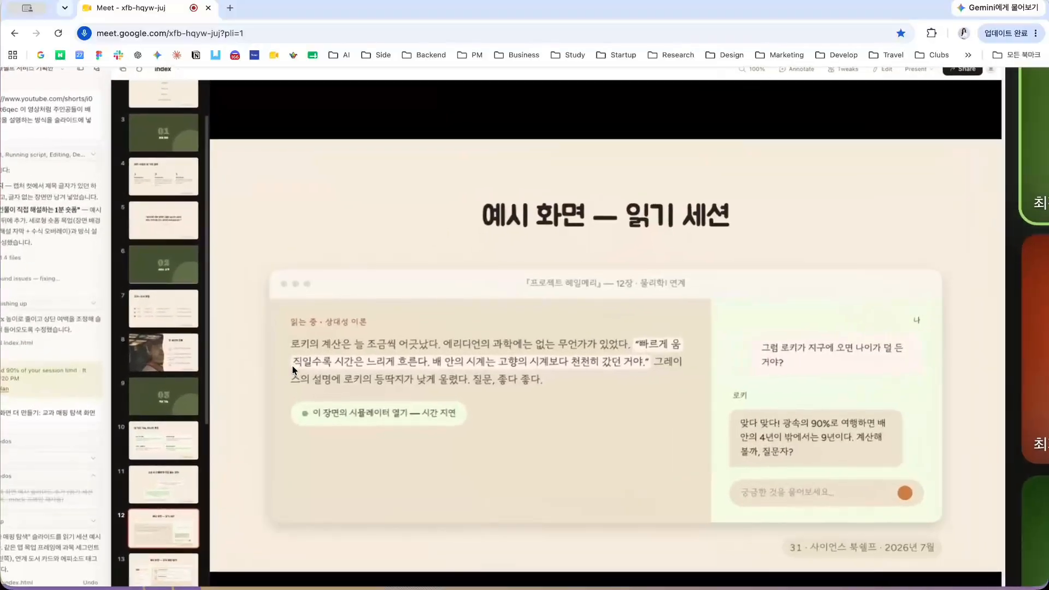
pyautogui.hscroll(-1, 293, 366)
pyautogui.scroll(-1, 292, 367)
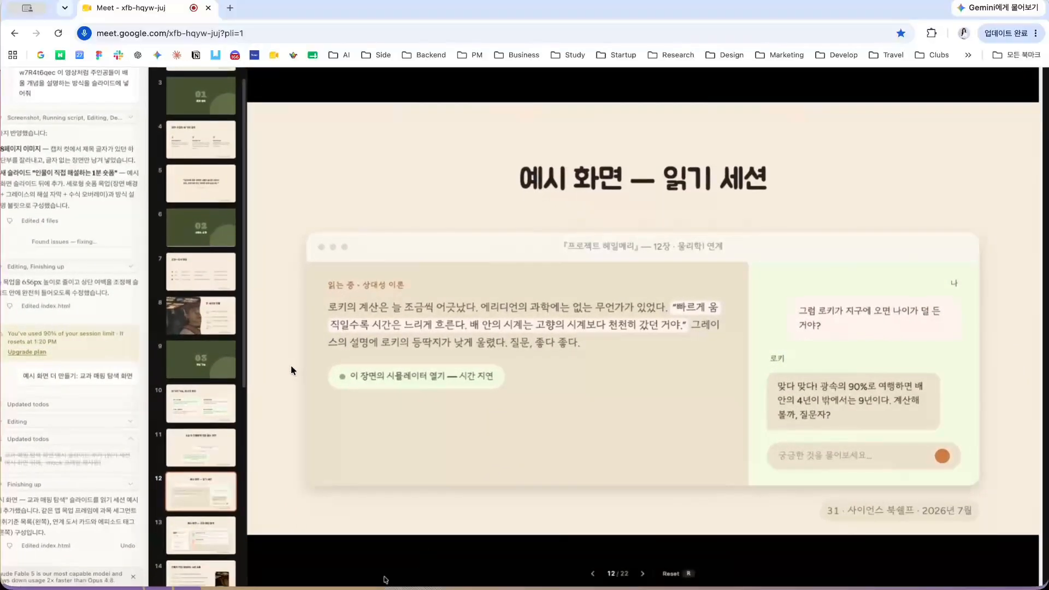
pyautogui.scroll(-4, 290, 365)
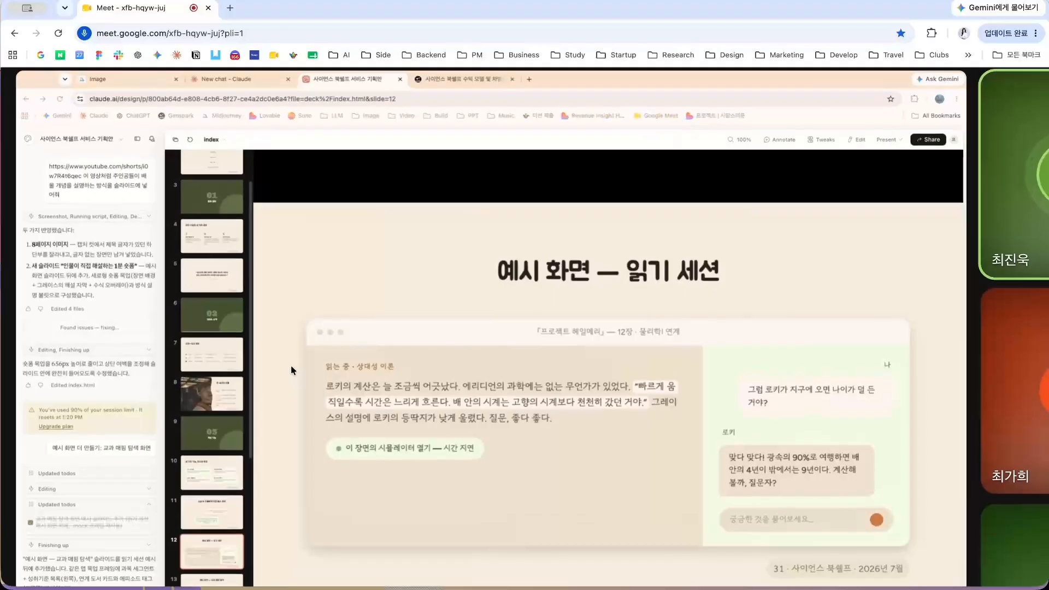
pyautogui.scroll(-2, 291, 365)
pyautogui.scroll(-1, 252, 366)
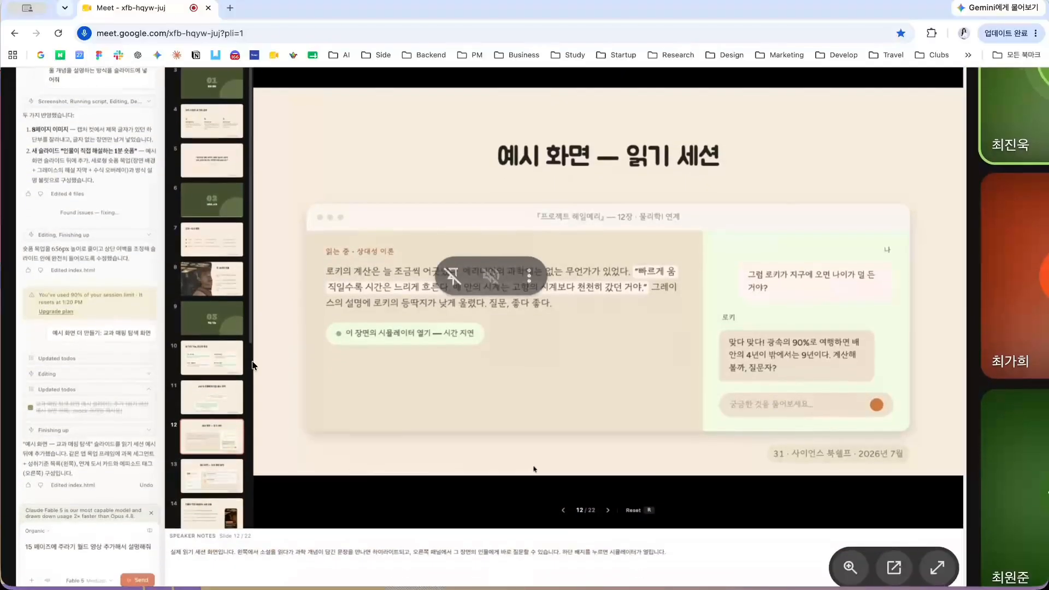
pyautogui.scroll(1, 253, 365)
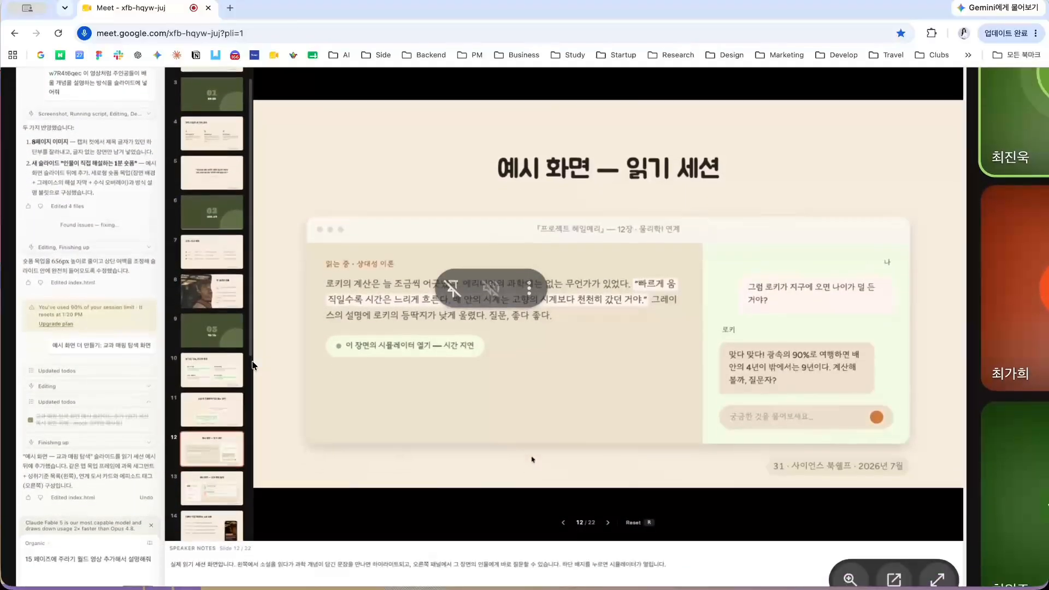
pyautogui.scroll(2, 252, 365)
pyautogui.scroll(3, 252, 365)
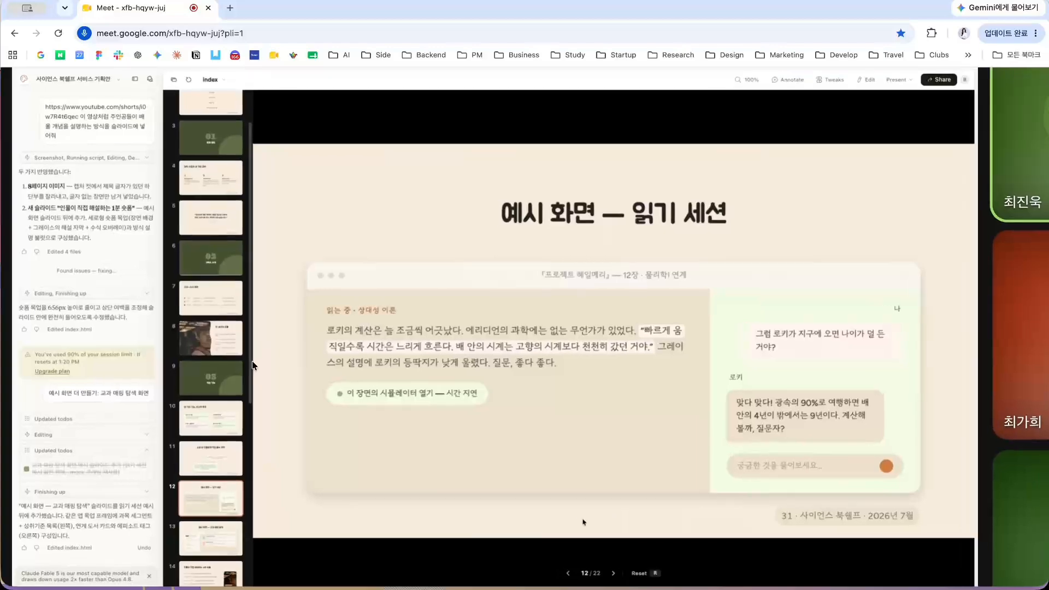
# Examine the shared dark-themed 사이언스 북쉘프 slides, and compare them with the Claude deck's 한 세션의 흐름 slide
pyautogui.hscroll(1, 251, 365)
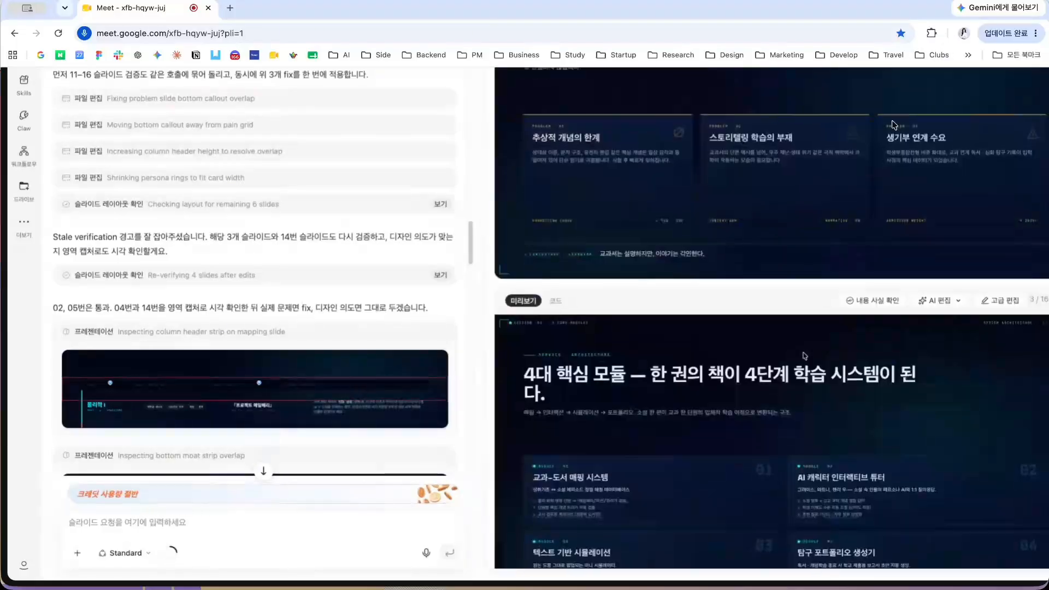
pyautogui.scroll(-3, 860, 188)
pyautogui.scroll(2, 860, 187)
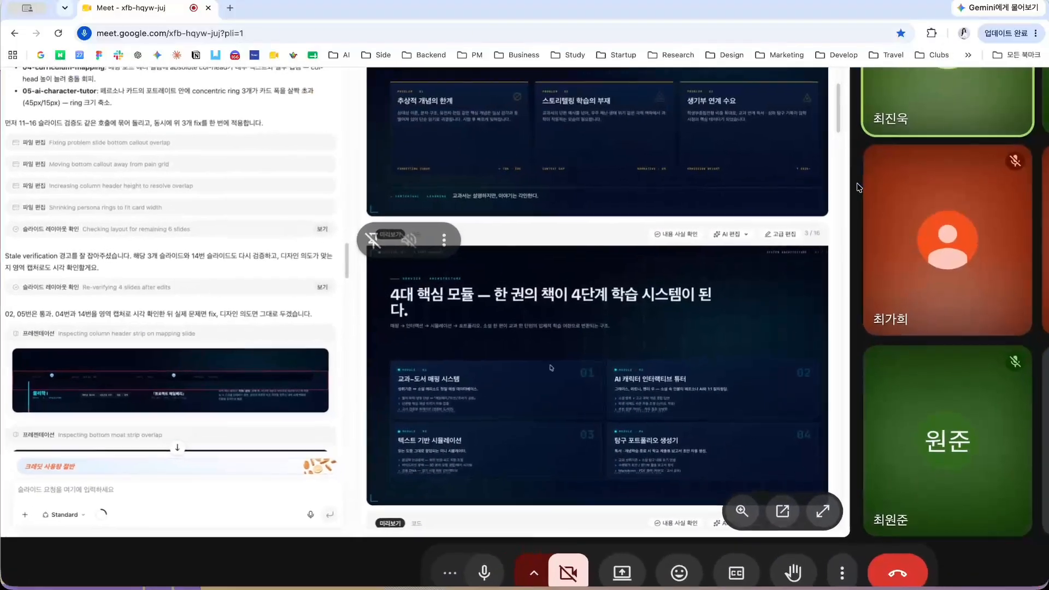
pyautogui.hscroll(-1, 860, 188)
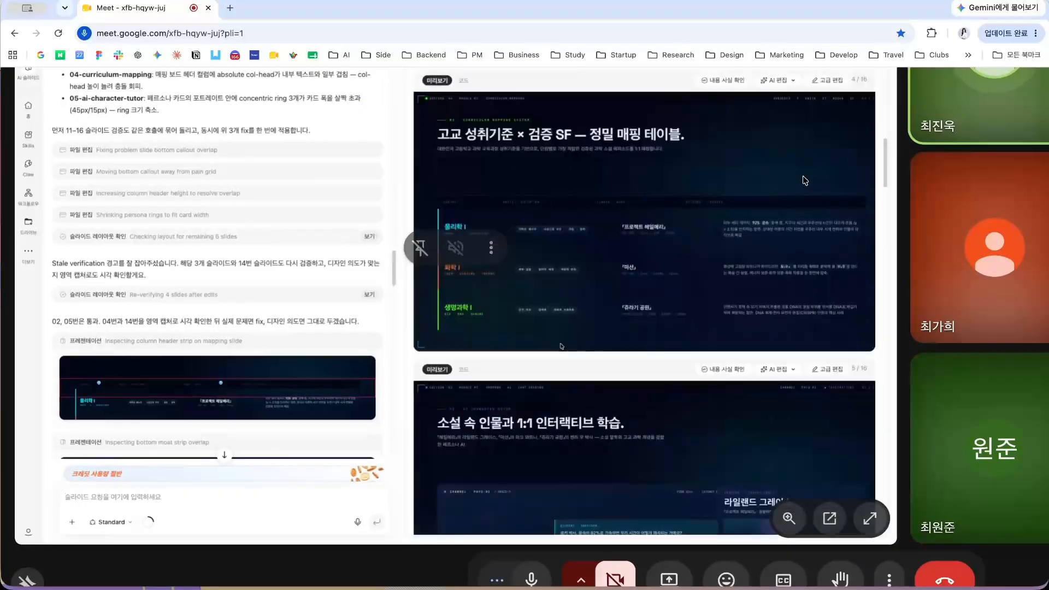
pyautogui.scroll(2, 805, 181)
pyautogui.hscroll(-2, 805, 181)
pyautogui.hscroll(-1, 805, 181)
pyautogui.scroll(-1, 805, 181)
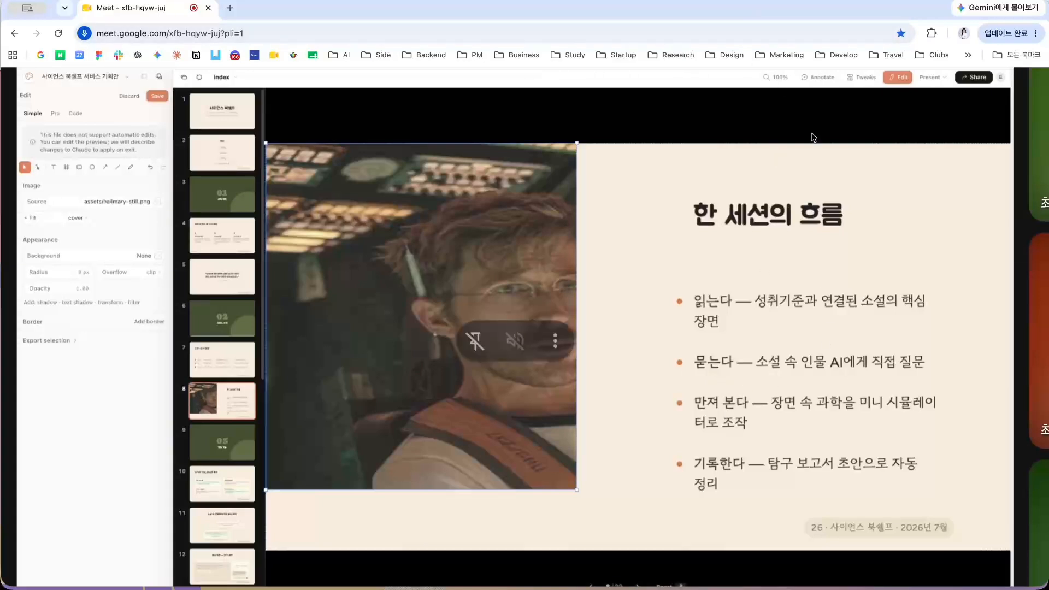
# Check the Padlet board for new posts, read the meeting's chat messages, and bring up the AI 툴 비교 post
pyautogui.press('super+grave')
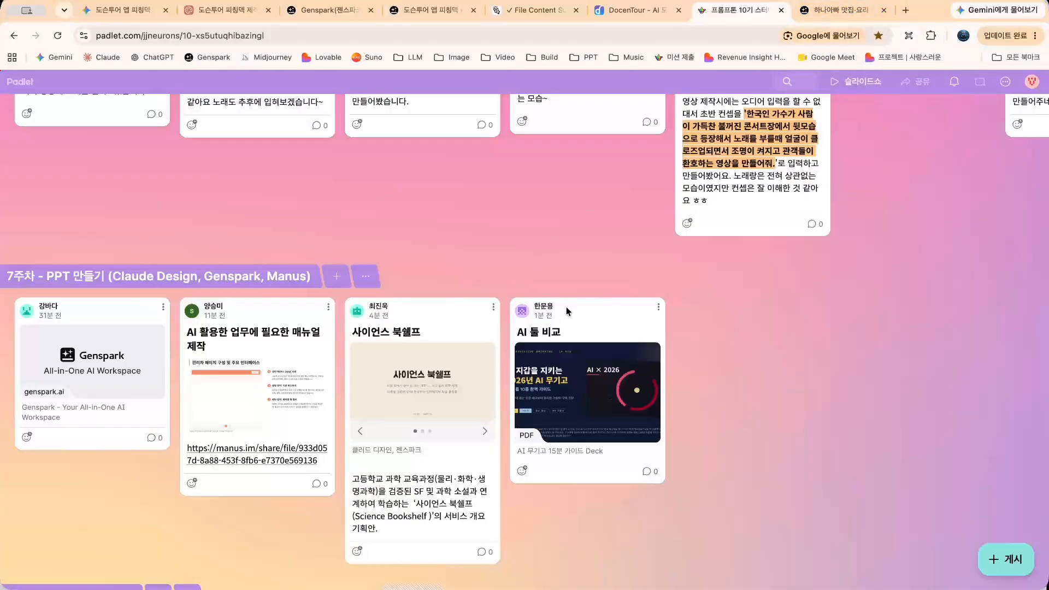
pyautogui.press('super+grave')
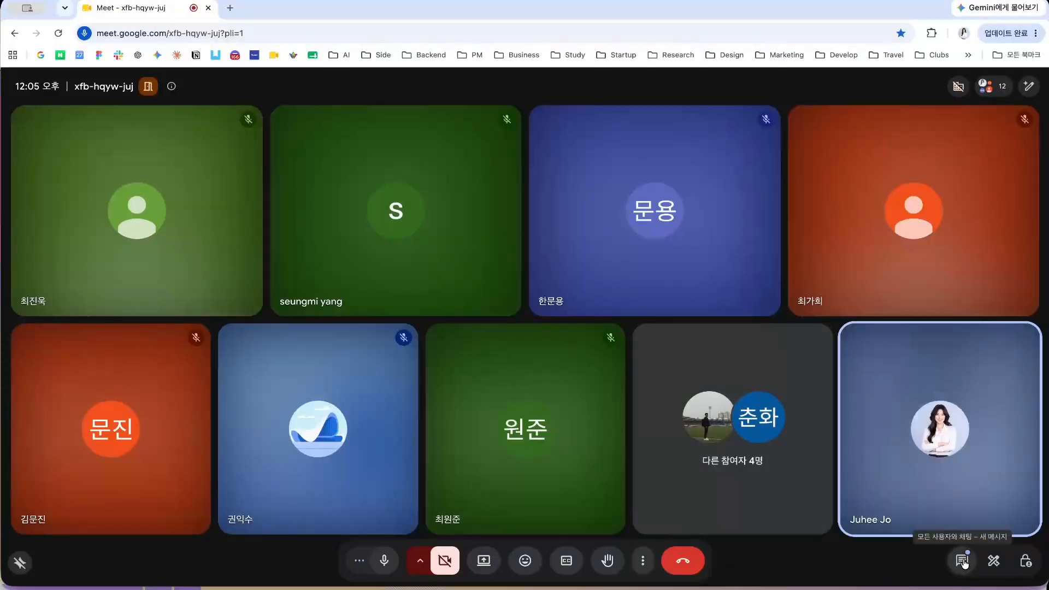
pyautogui.click(964, 563)
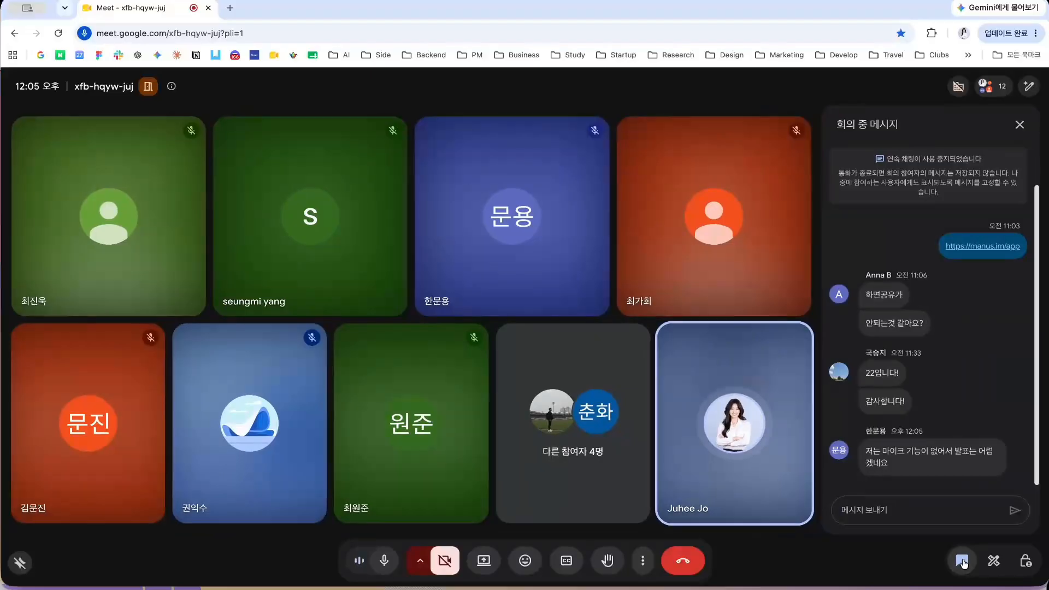
pyautogui.click(964, 563)
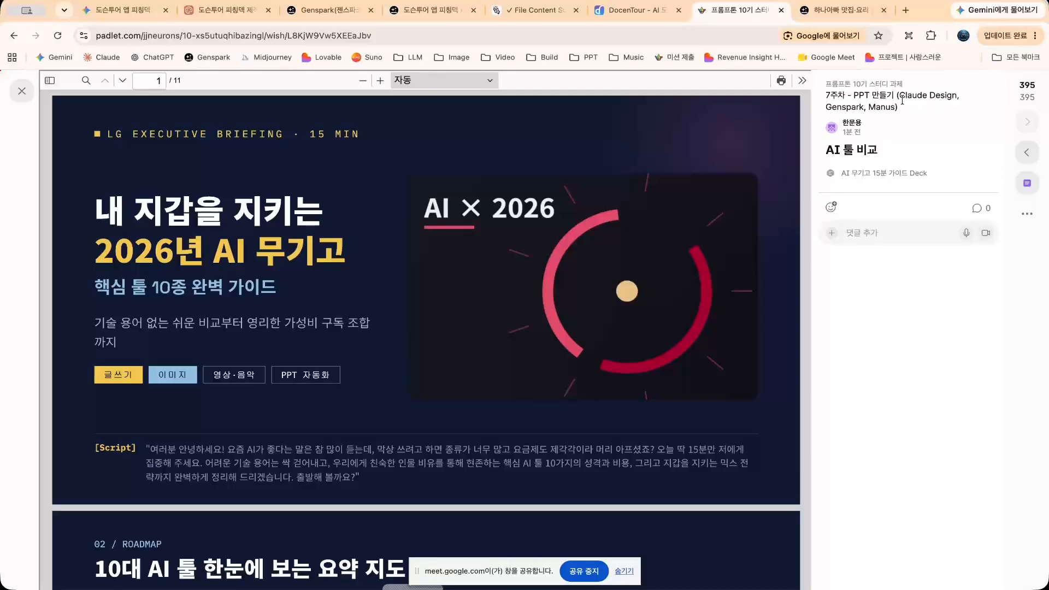
# View the cover slide of the AI 툴 비교 post's PDF deck, close the post, and reopen it
pyautogui.scroll(-1, 590, 352)
pyautogui.scroll(1, 591, 353)
pyautogui.scroll(-1, 709, 269)
pyautogui.scroll(1, 709, 268)
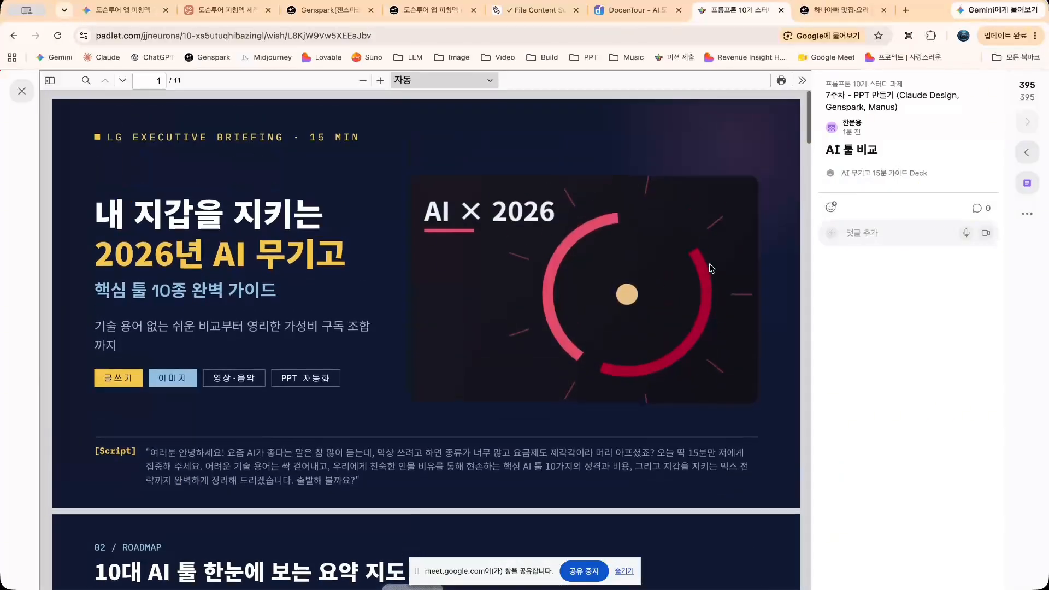
pyautogui.click(22, 91)
pyautogui.click(586, 387)
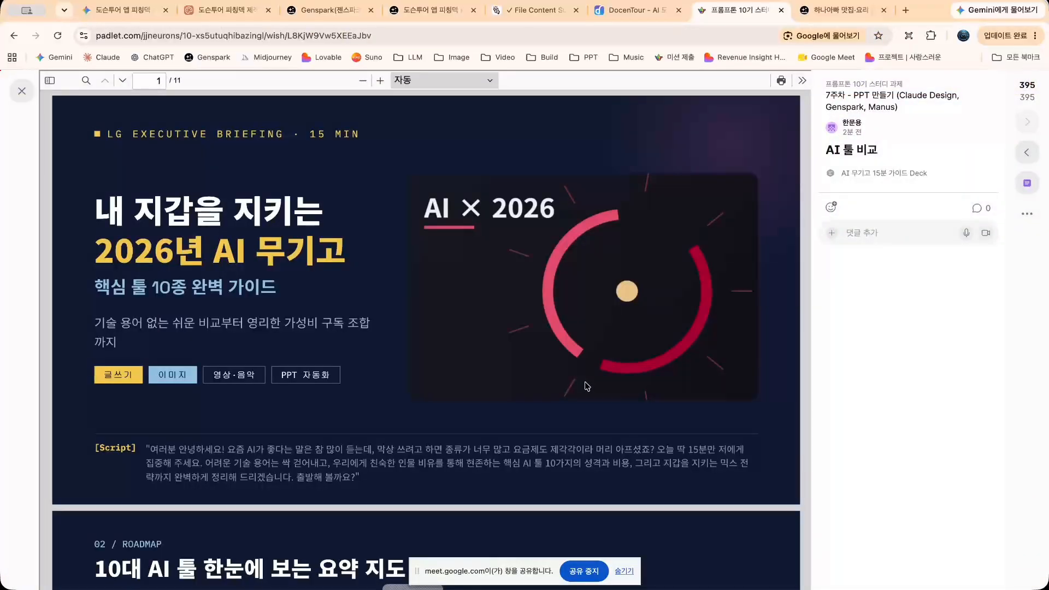
# Examine the AI 툴 비교 deck from its cover and roadmap through the ChatGPT / Claude / Gemini and Midjourney / Adobe Firefly slides
pyautogui.scroll(-5, 593, 440)
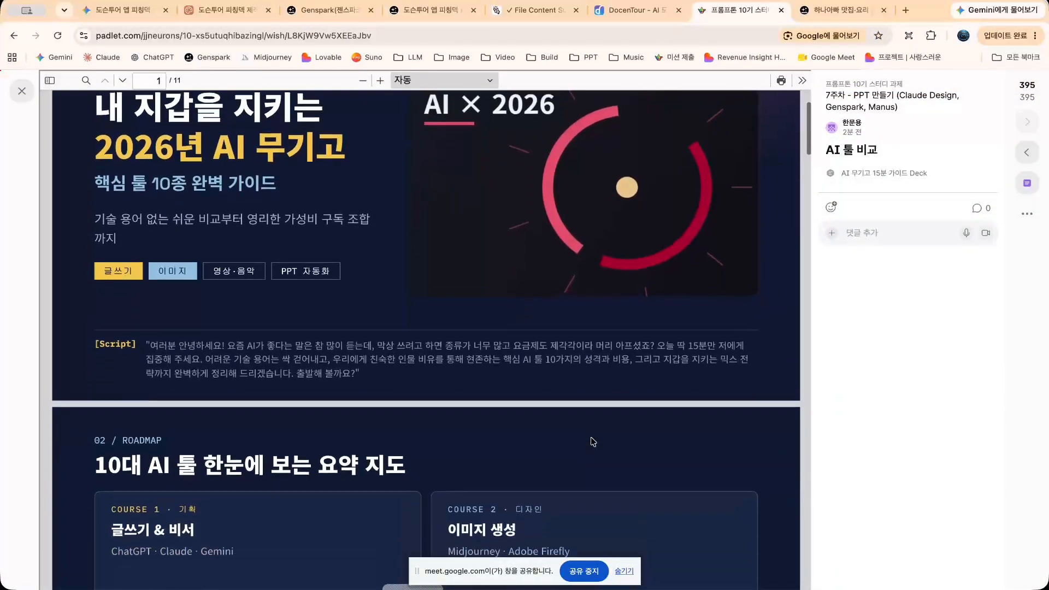
pyautogui.scroll(-7, 593, 441)
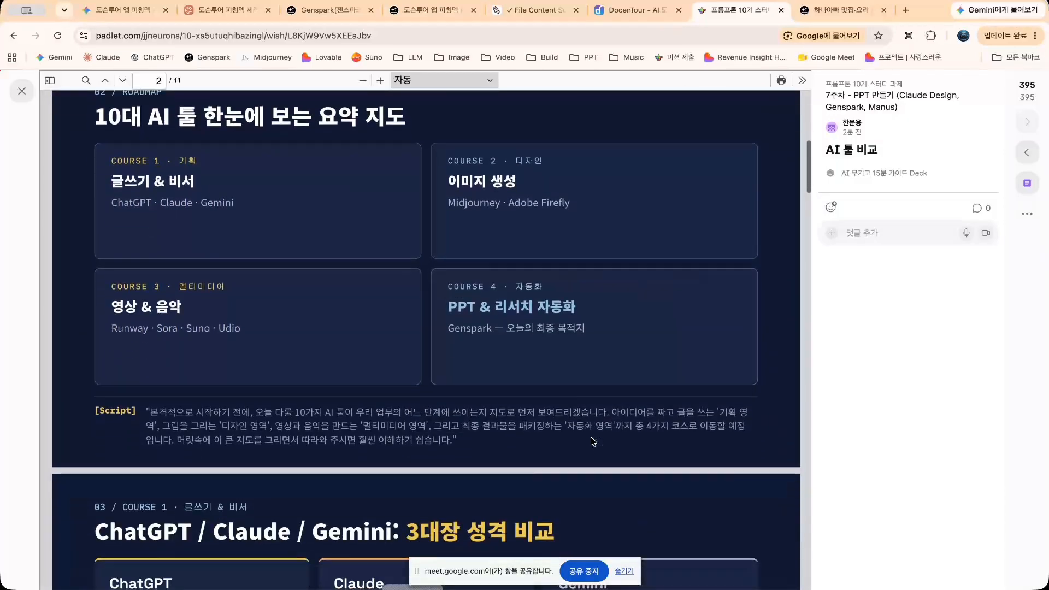
pyautogui.press('Home')
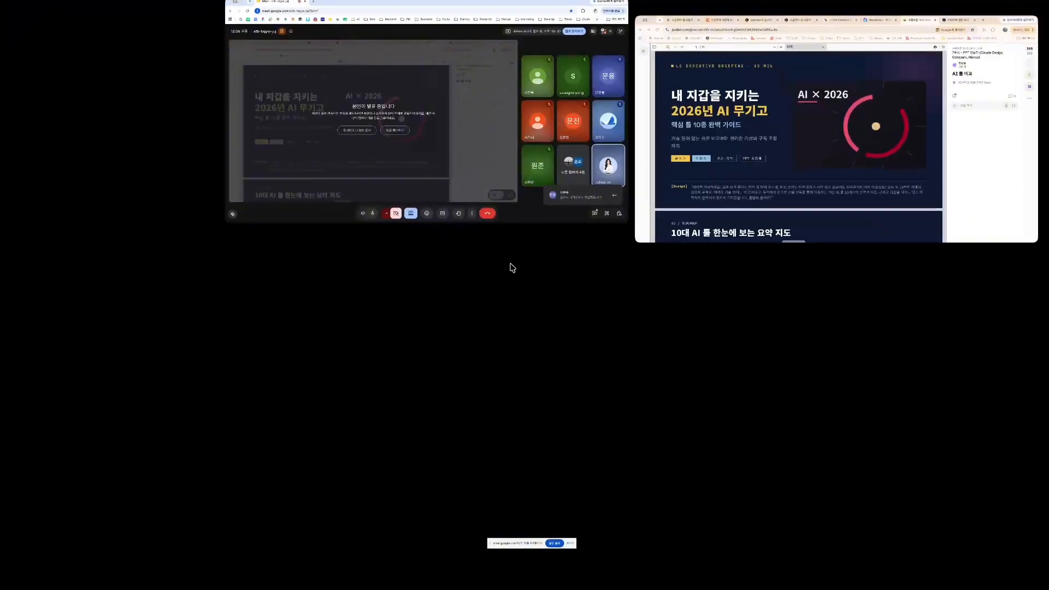
pyautogui.scroll(-10, 414, 374)
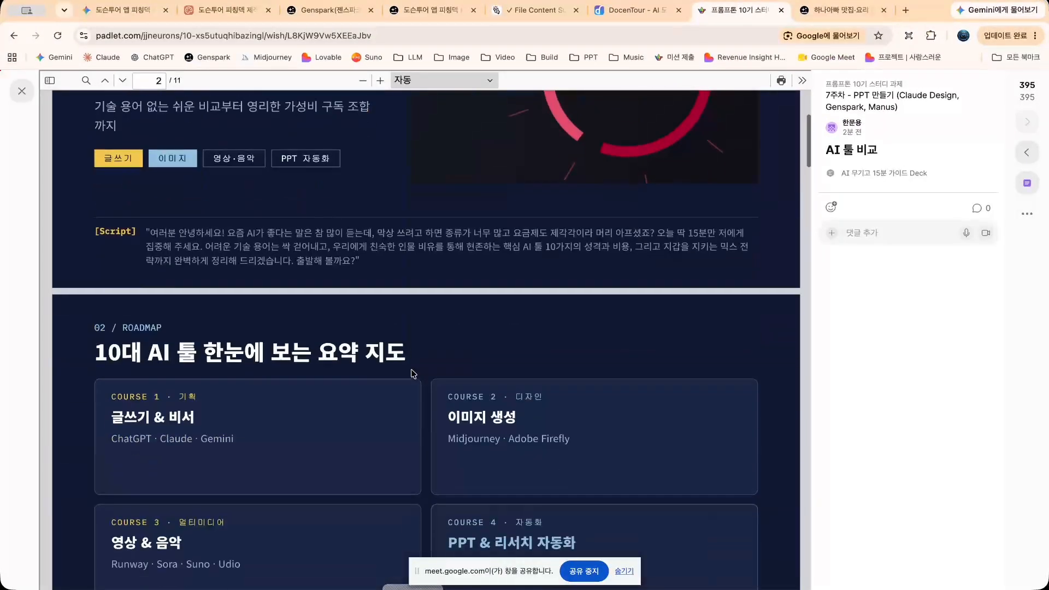
pyautogui.scroll(-6, 414, 375)
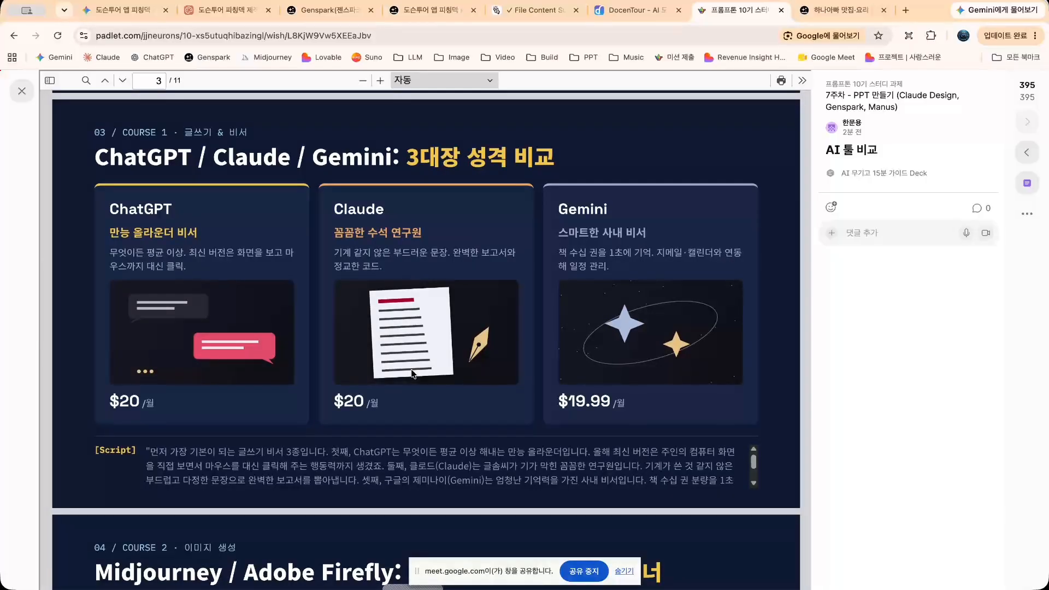
pyautogui.scroll(-2, 413, 374)
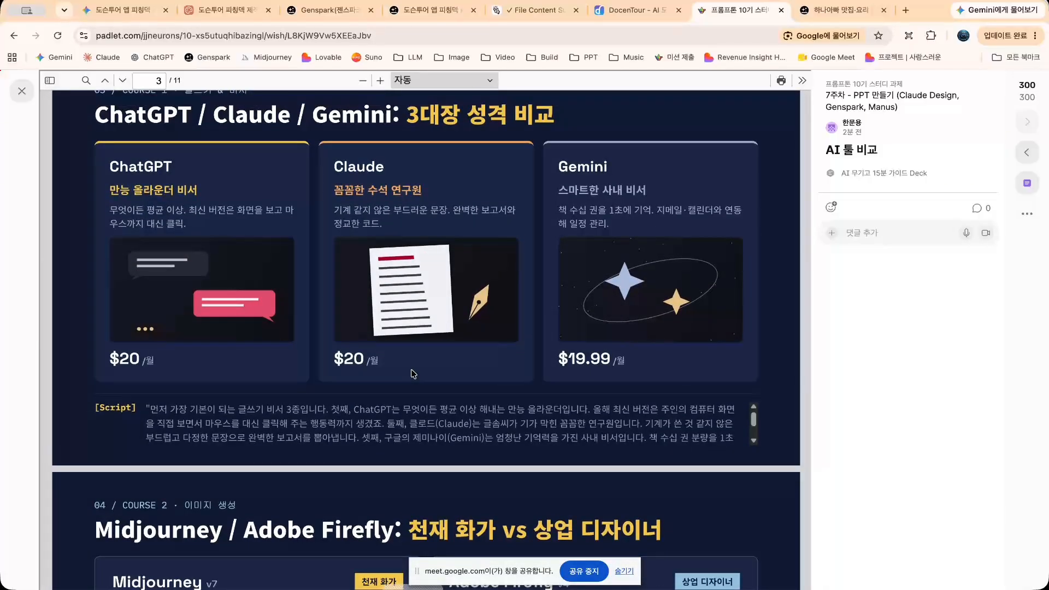
pyautogui.scroll(-6, 414, 374)
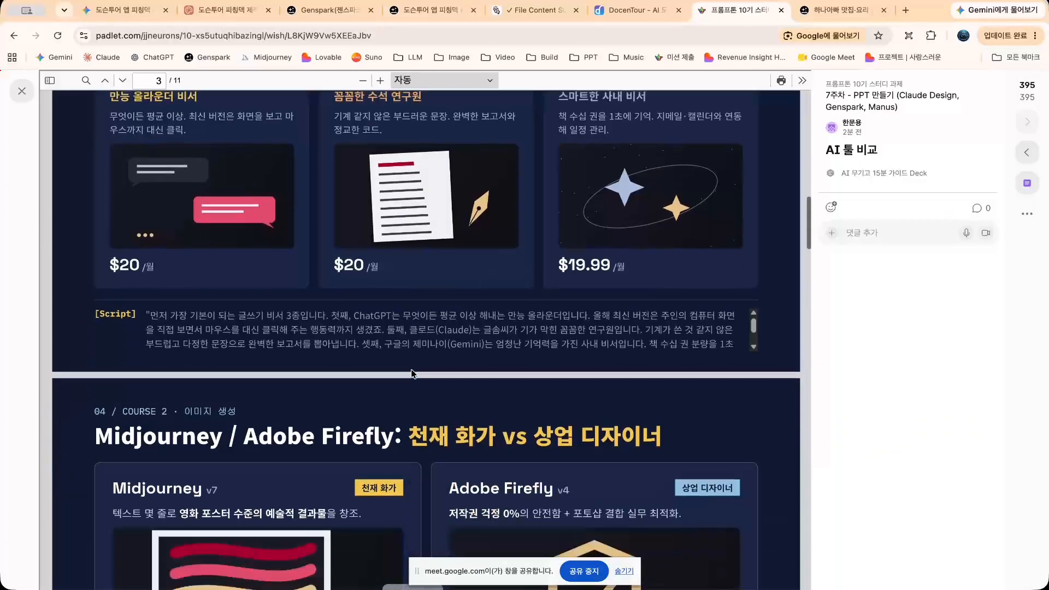
pyautogui.scroll(-1, 414, 374)
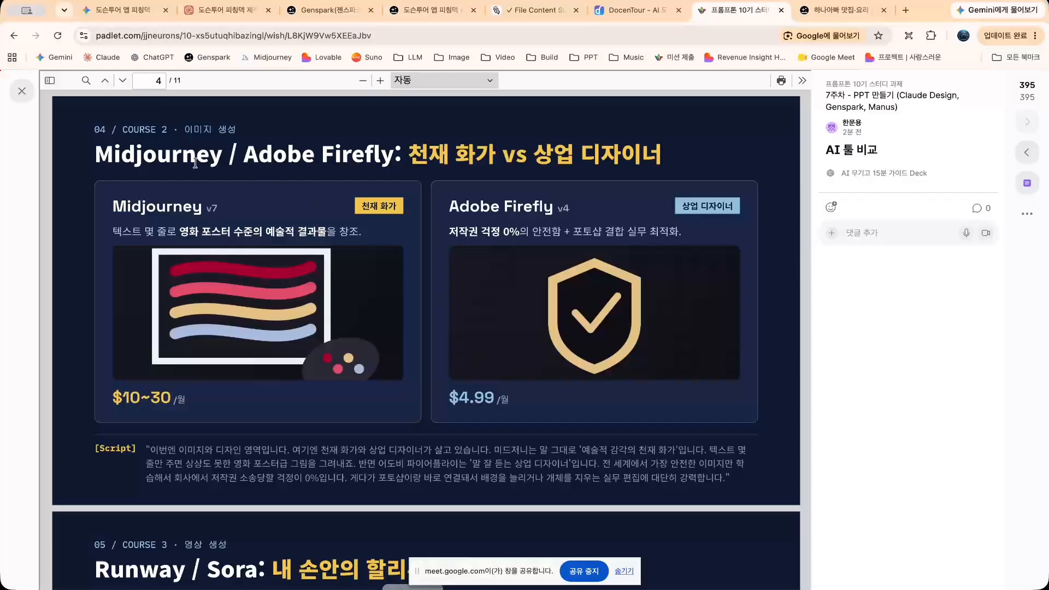
# Examine the deck's remaining slides, from Runway / Sora and Genspark through the subscription warning to the 15분 요약 summary
pyautogui.scroll(-7, 492, 200)
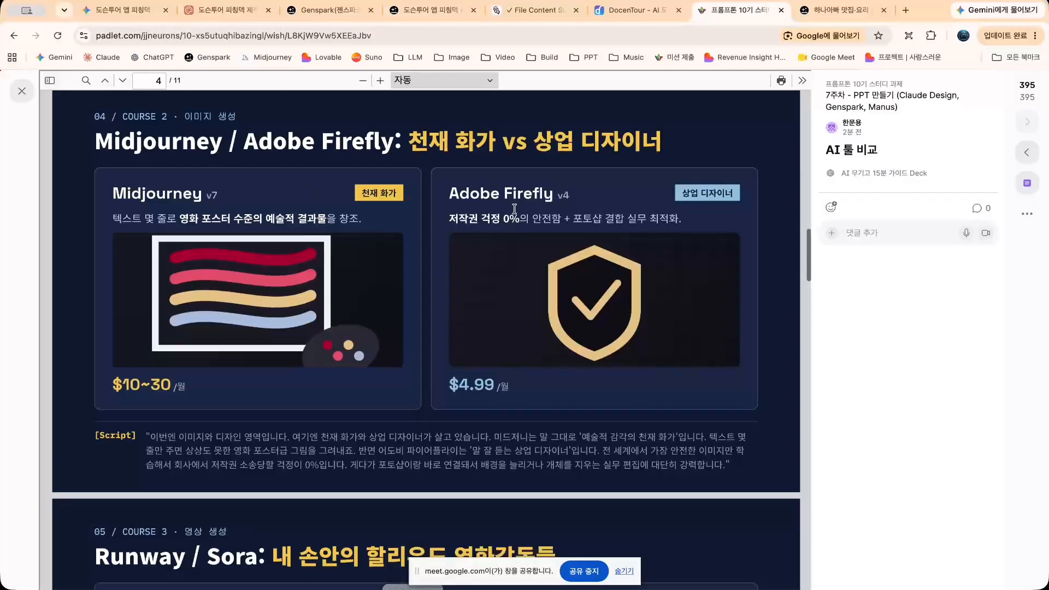
pyautogui.scroll(-12, 515, 212)
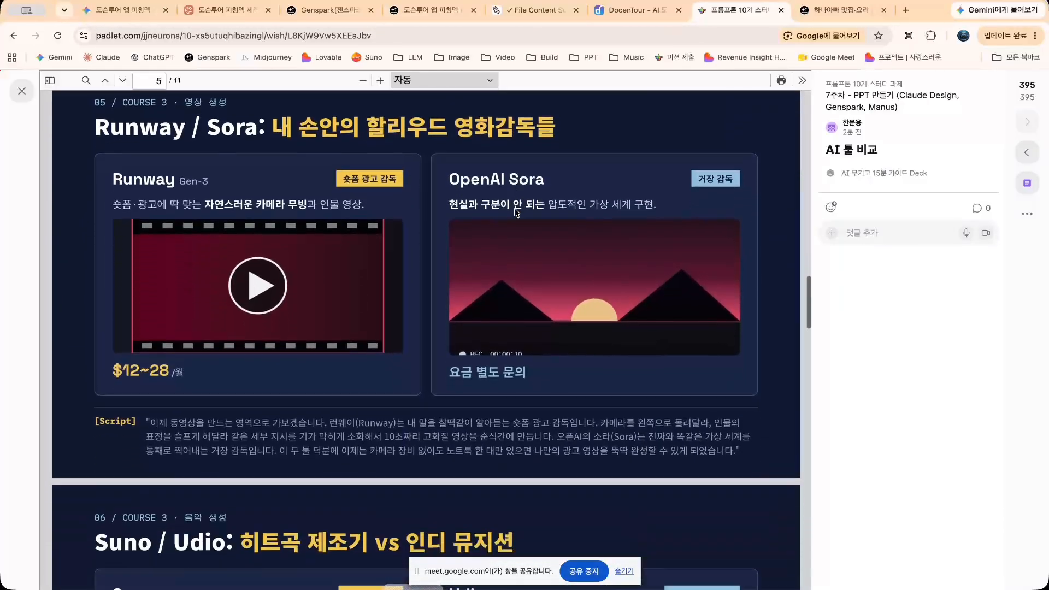
pyautogui.scroll(-14, 515, 212)
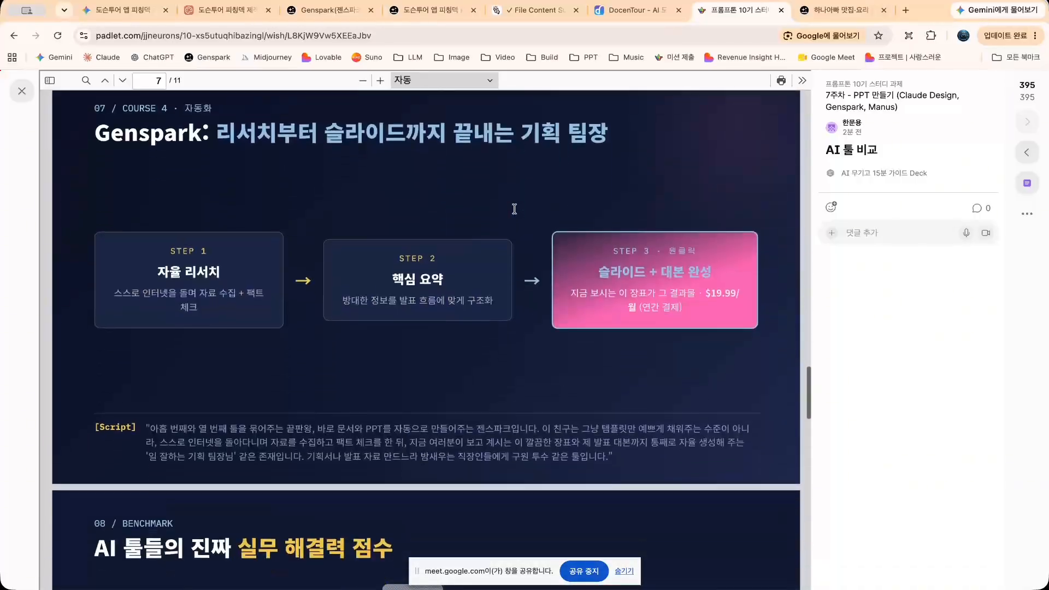
pyautogui.scroll(-10, 516, 212)
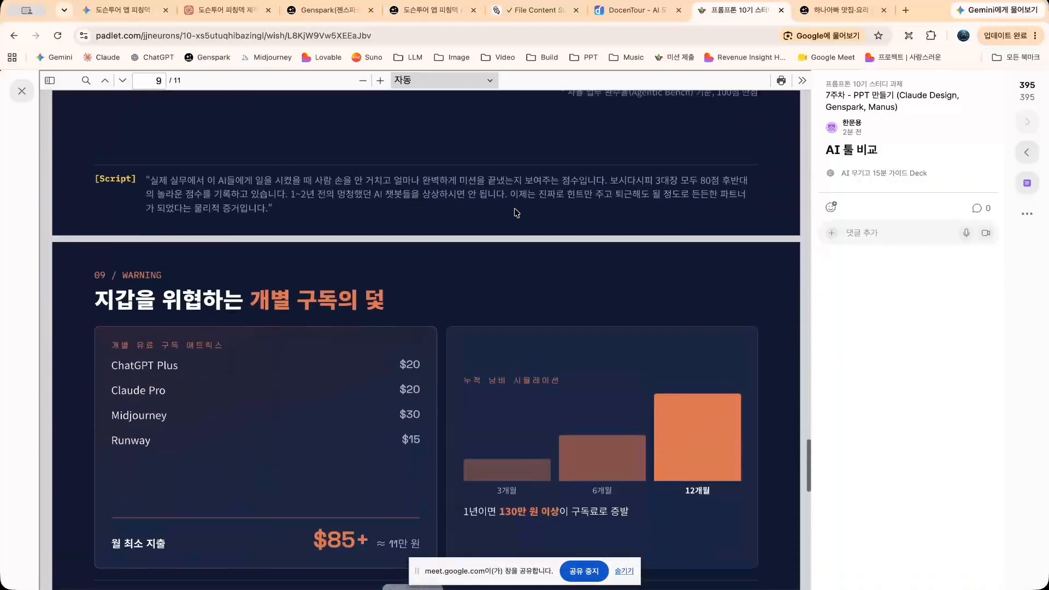
pyautogui.scroll(-10, 515, 212)
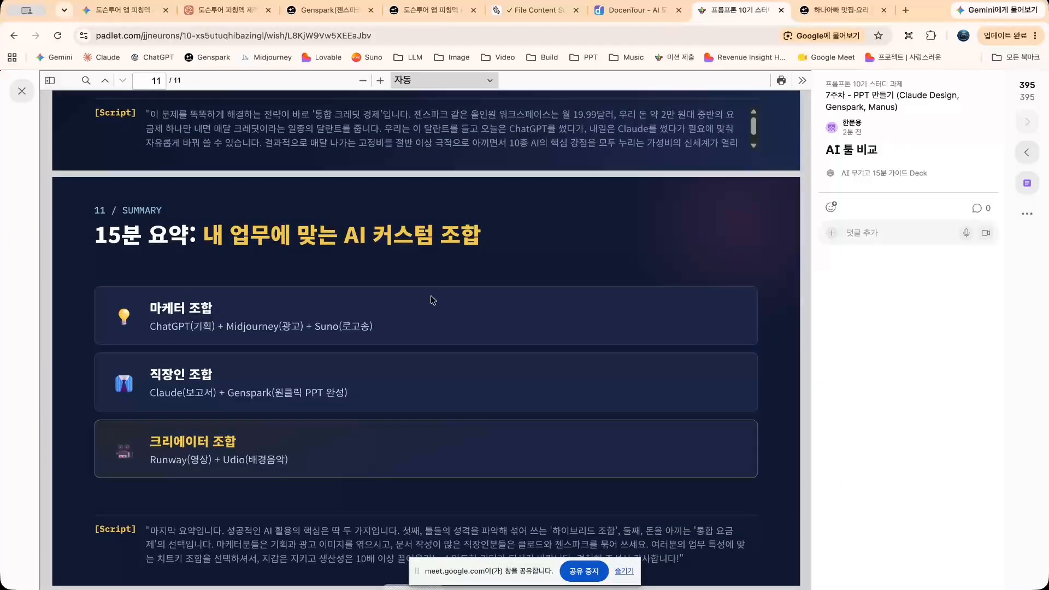
# Return to the deck's cover and examine the Script notes on the cover, roadmap and ChatGPT / Claude / Gemini slides
pyautogui.scroll(20, 433, 300)
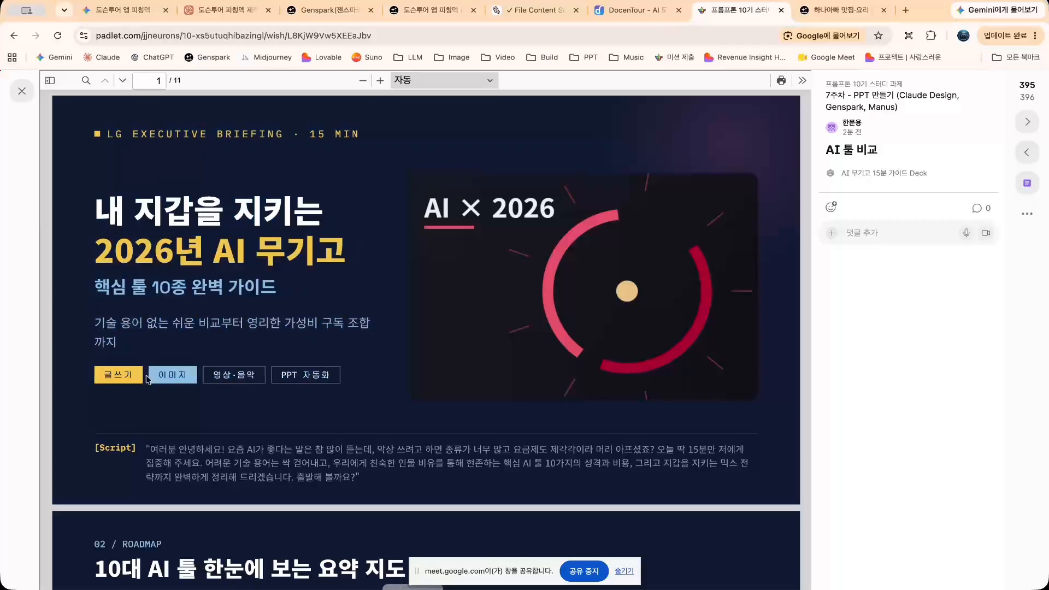
pyautogui.scroll(-5, 334, 426)
pyautogui.scroll(-1, 335, 428)
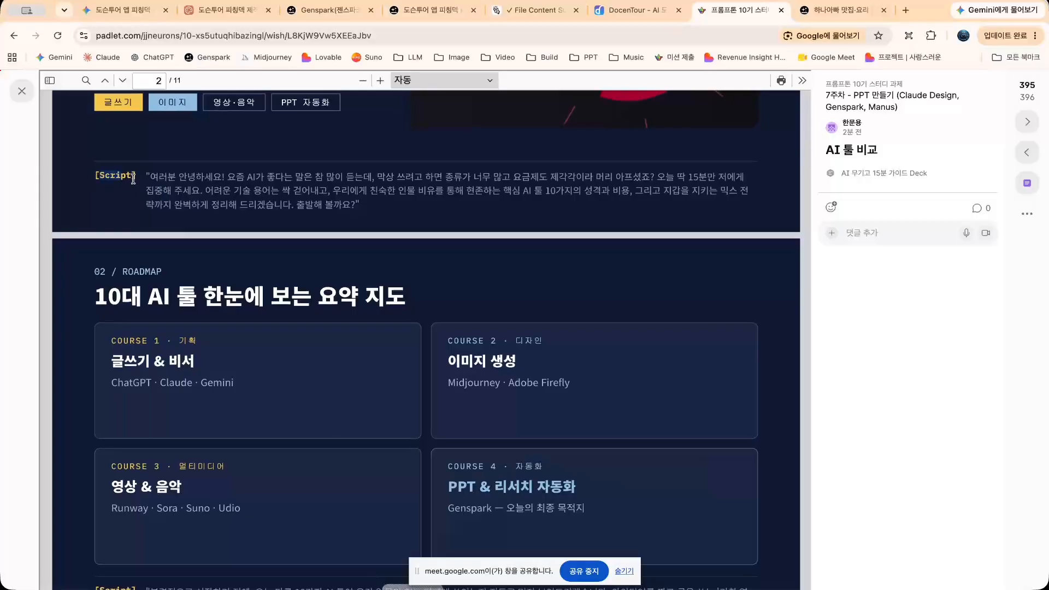
pyautogui.moveTo(114, 179); pyautogui.dragTo(354, 231)
pyautogui.click(374, 208)
pyautogui.scroll(-5, 374, 208)
pyautogui.keyDown('shift'); pyautogui.click(281, 362); pyautogui.keyUp('shift')
pyautogui.click(77, 344)
pyautogui.scroll(-6, 407, 361)
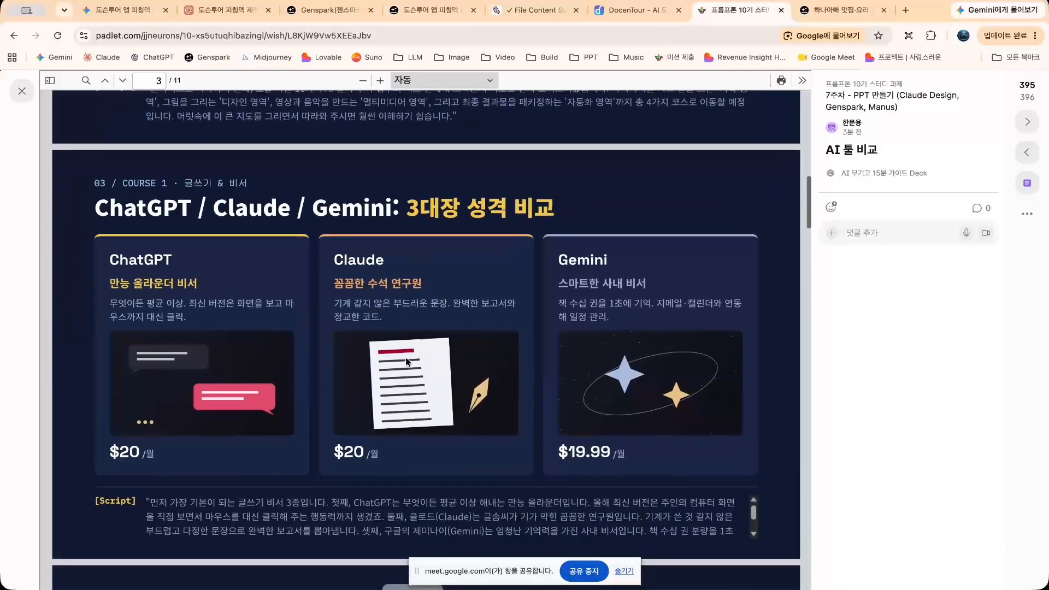
pyautogui.scroll(-1, 408, 362)
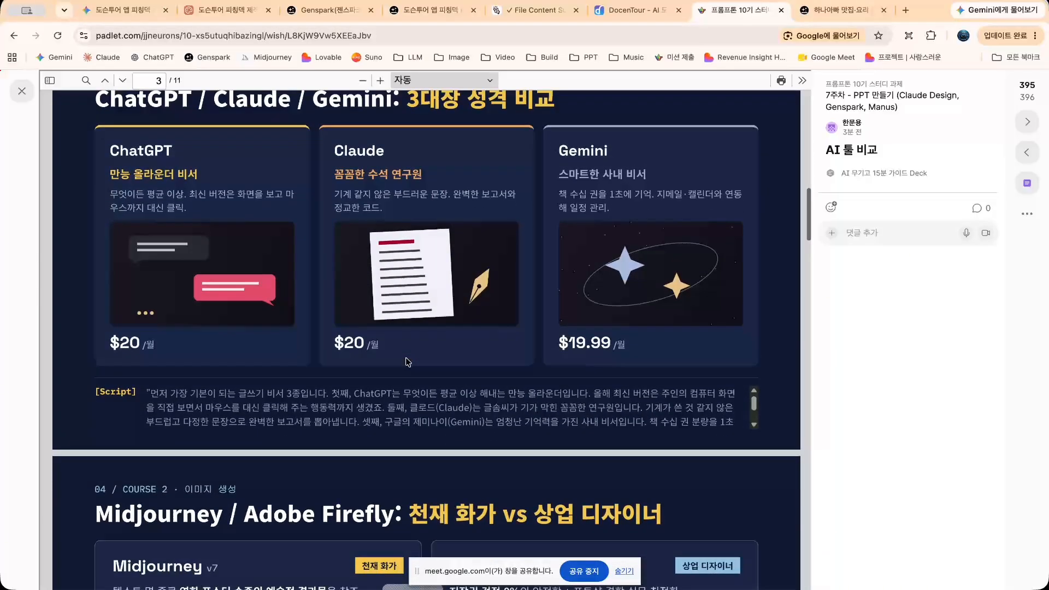
pyautogui.scroll(2, 661, 288)
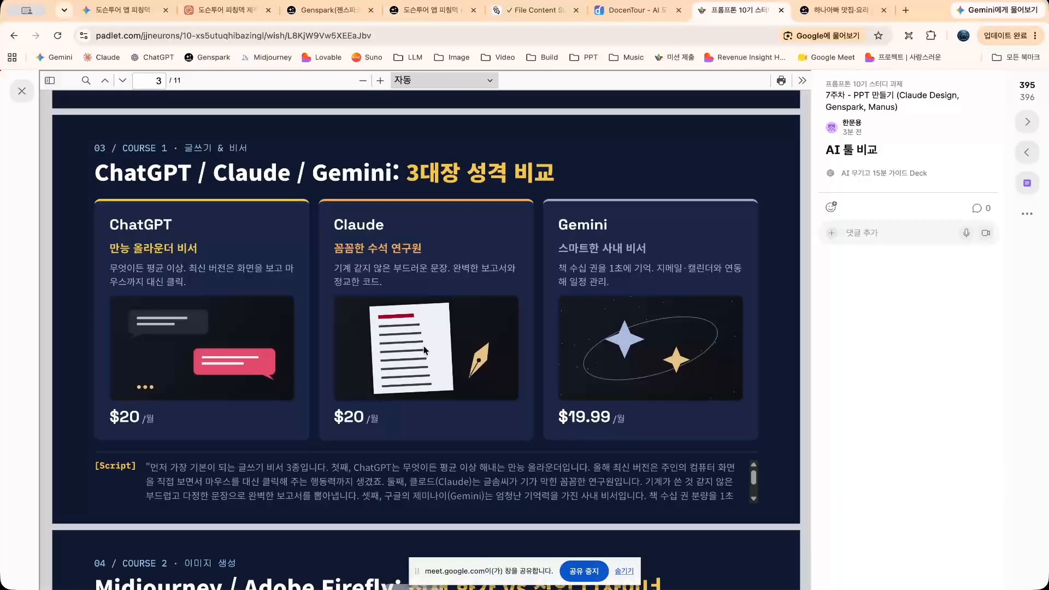
# Reduce the PDF zoom to 56% and compare the ChatGPT / Claude / Gemini slide with the Midjourney / Adobe Firefly slide
pyautogui.keyDown('ctrl'); pyautogui.scroll(5, 419, 345); pyautogui.keyUp('ctrl')
pyautogui.keyDown('ctrl'); pyautogui.scroll(-8, 418, 344); pyautogui.keyUp('ctrl')
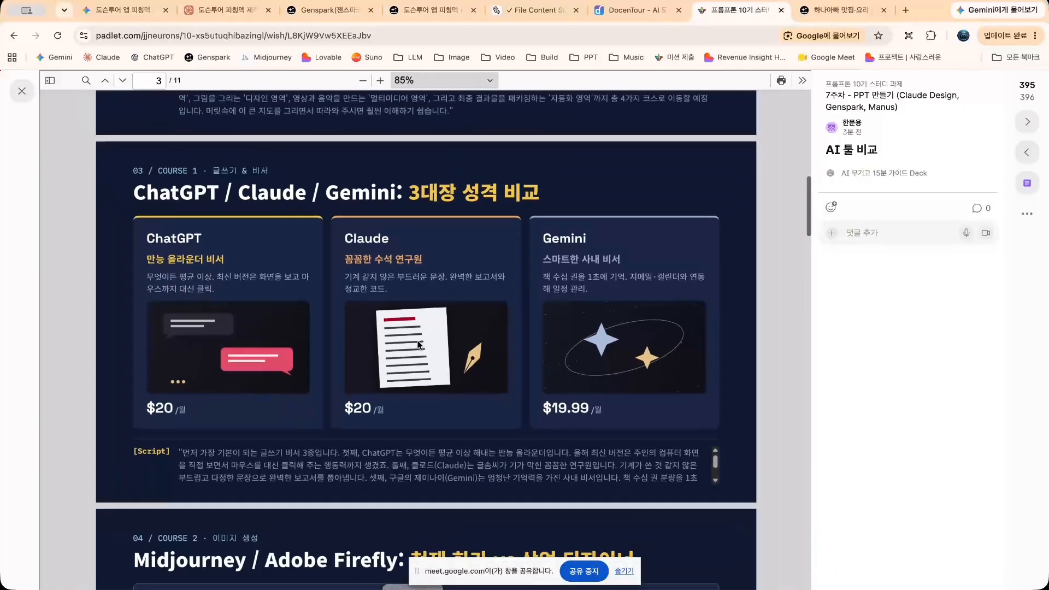
pyautogui.keyDown('ctrl'); pyautogui.scroll(1, 418, 345); pyautogui.keyUp('ctrl')
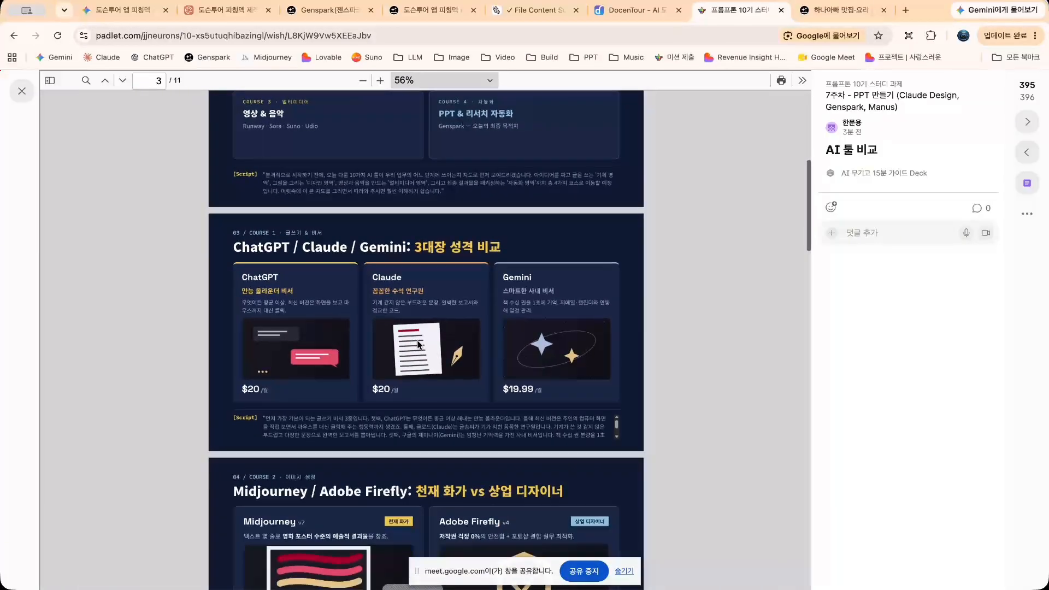
pyautogui.scroll(-3, 419, 345)
pyautogui.scroll(-4, 419, 344)
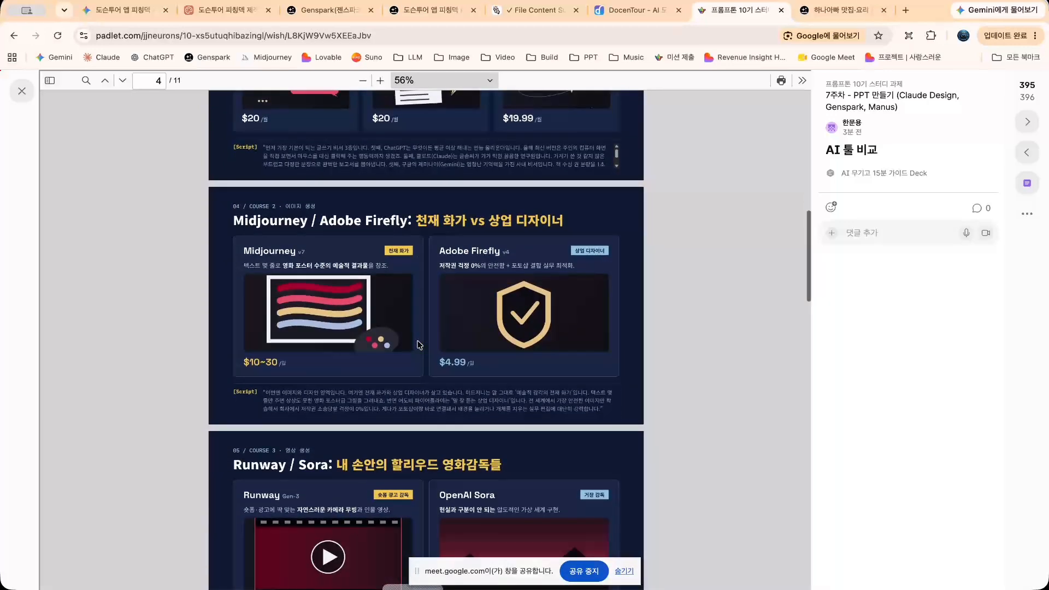
pyautogui.scroll(2, 417, 341)
pyautogui.scroll(1, 417, 341)
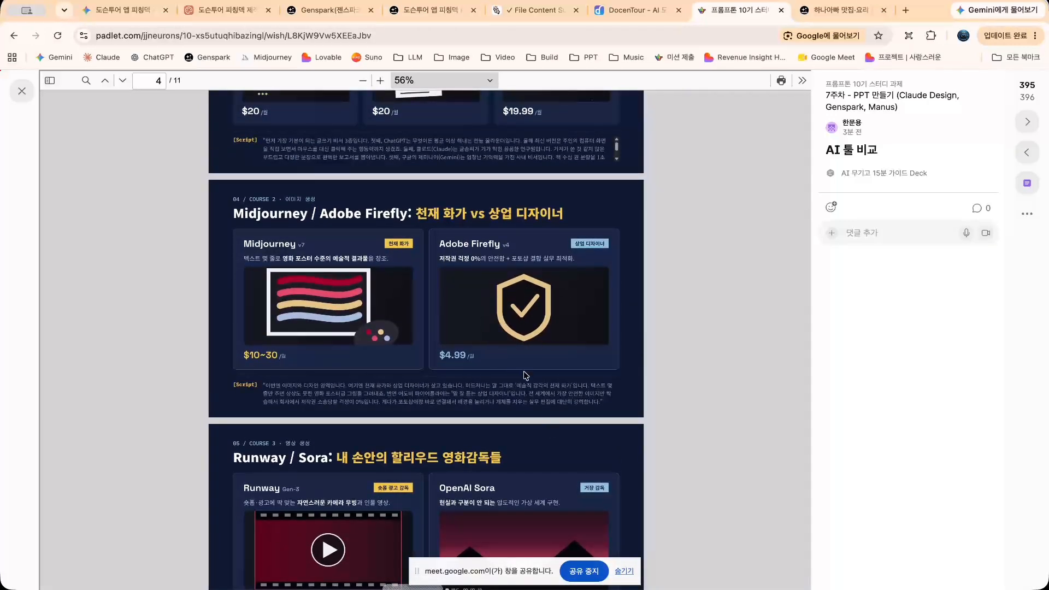
pyautogui.scroll(3, 515, 360)
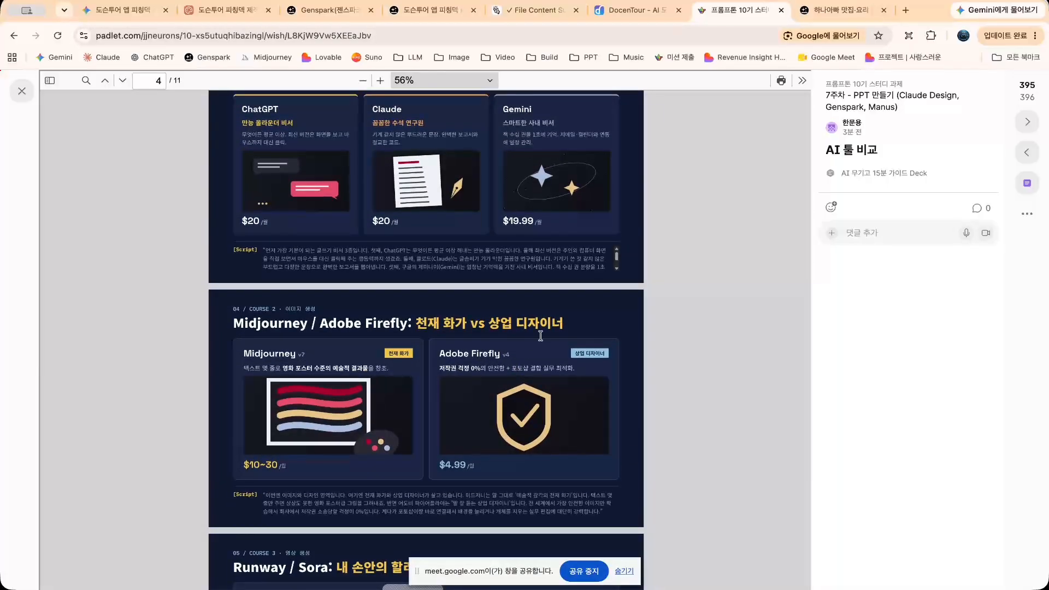
# Examine the Runway / Sora, Suno / Udio, Genspark, benchmark and 개별 구독의 덫 slides at enlarged and reduced zoom levels
pyautogui.scroll(-12, 488, 397)
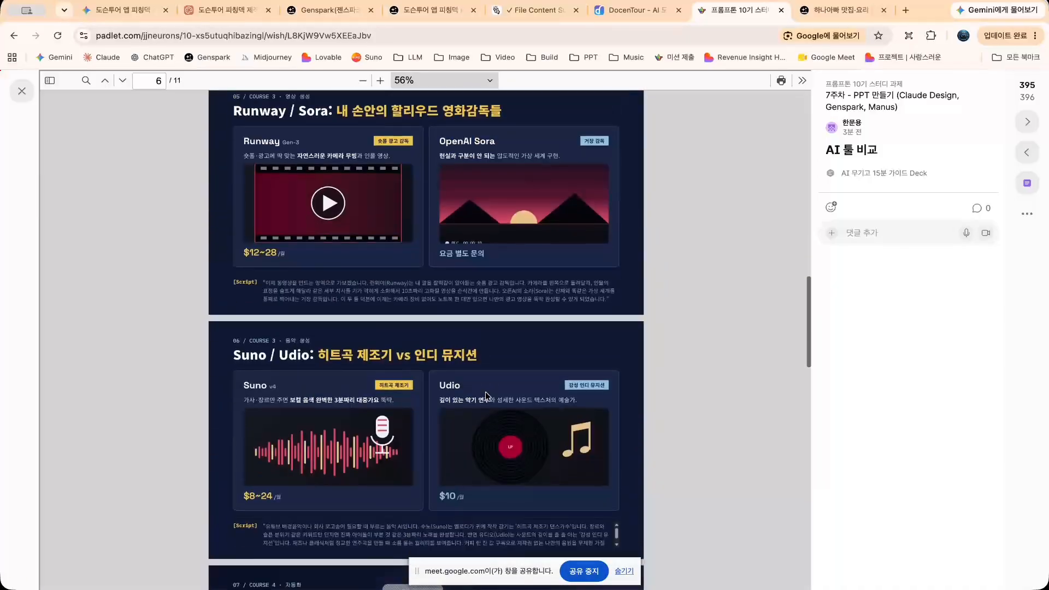
pyautogui.scroll(-2, 487, 396)
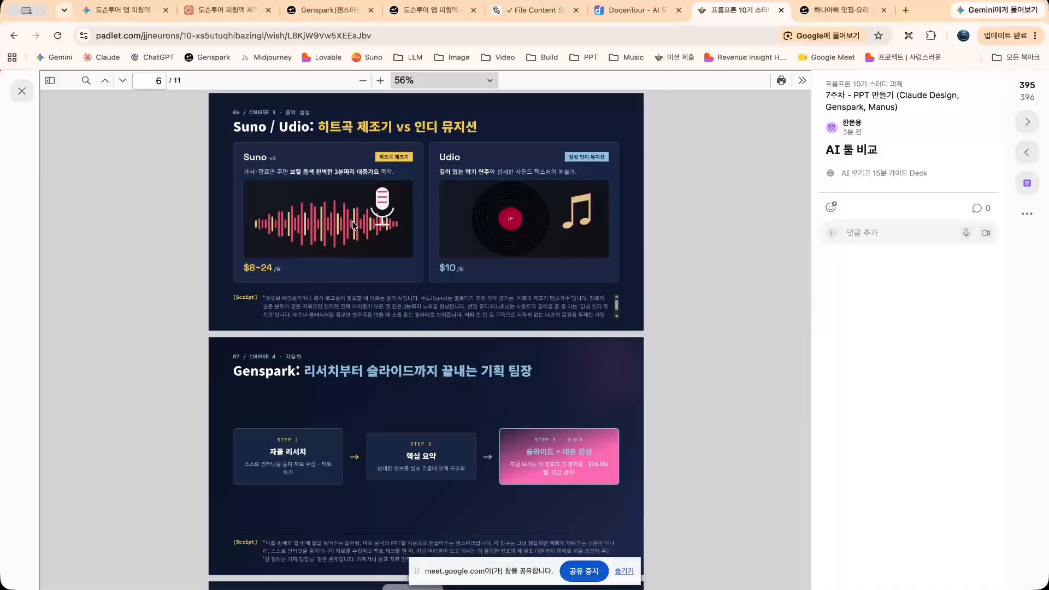
pyautogui.scroll(1, 344, 212)
pyautogui.scroll(5, 344, 212)
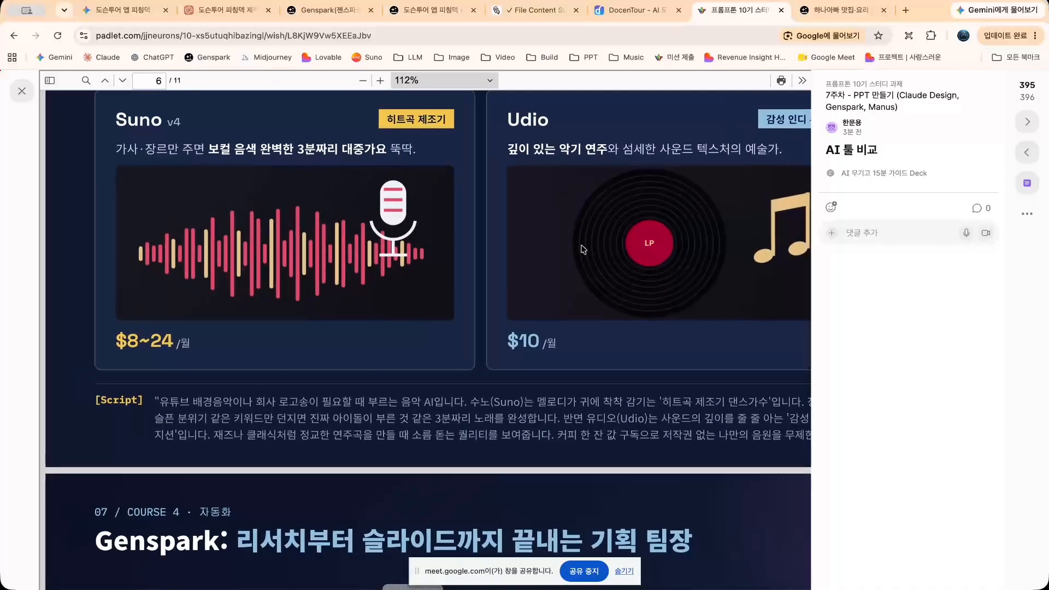
pyautogui.hscroll(2, 584, 250)
pyautogui.scroll(-5, 583, 249)
pyautogui.scroll(-5, 583, 250)
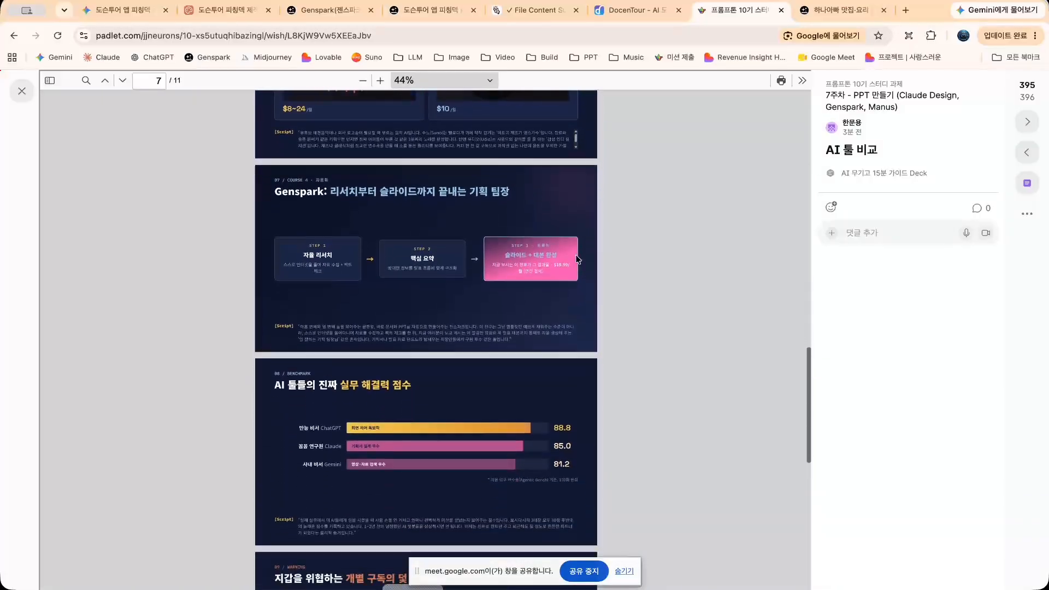
pyautogui.scroll(-5, 493, 408)
pyautogui.scroll(2, 571, 349)
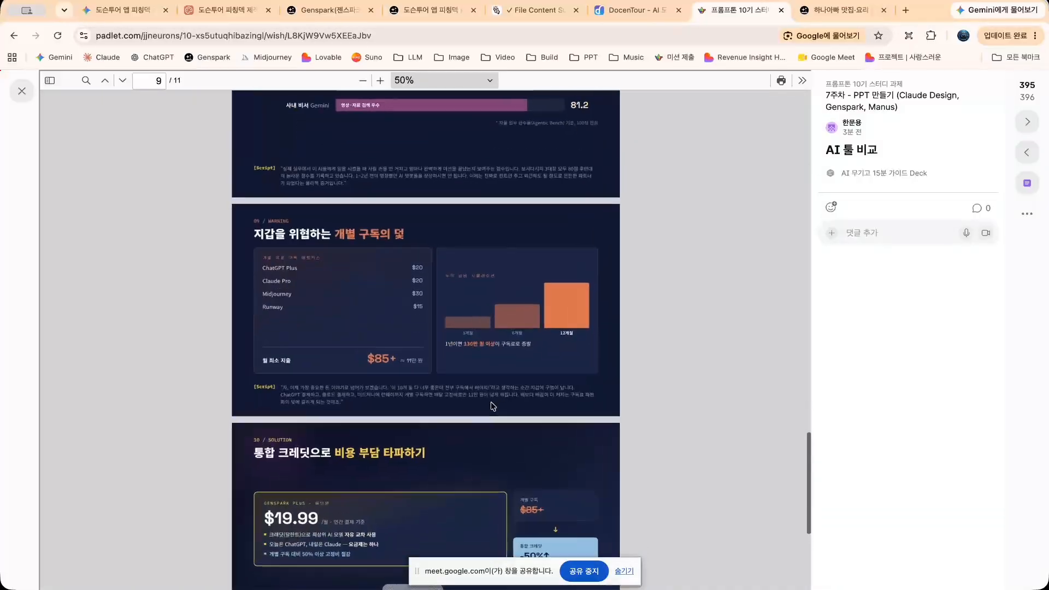
# Close the AI 툴 비교 post, switch to the Google Meet window, and stop presenting the screen
pyautogui.click(15, 92)
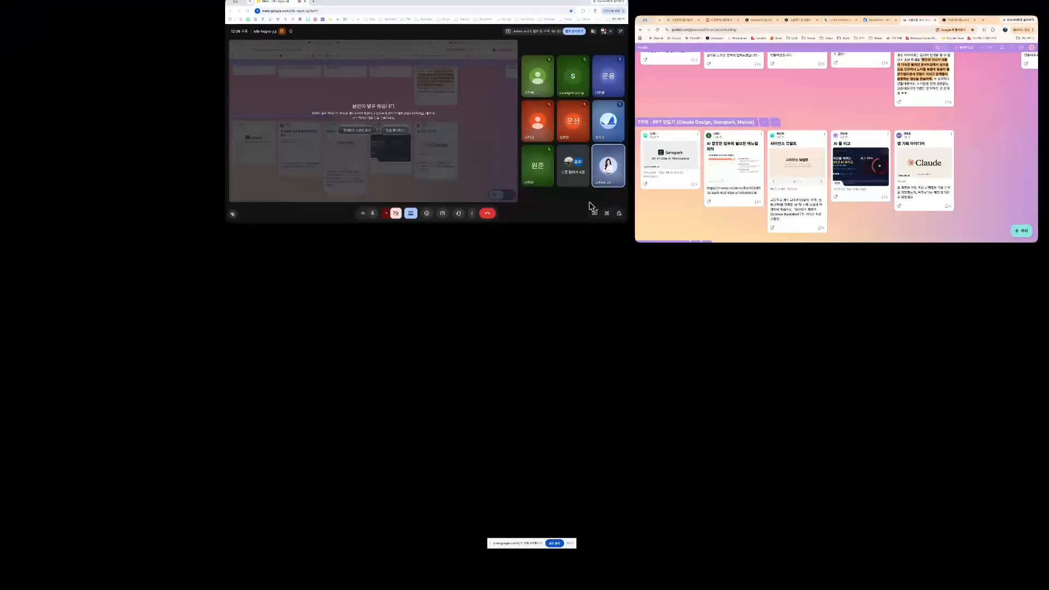
pyautogui.click(586, 187)
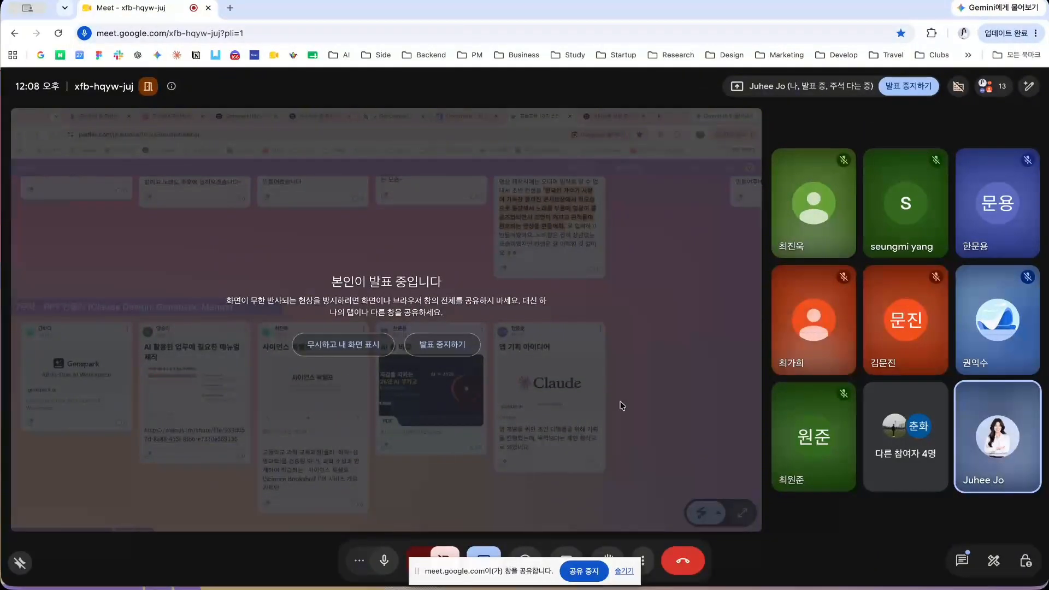
pyautogui.click(451, 351)
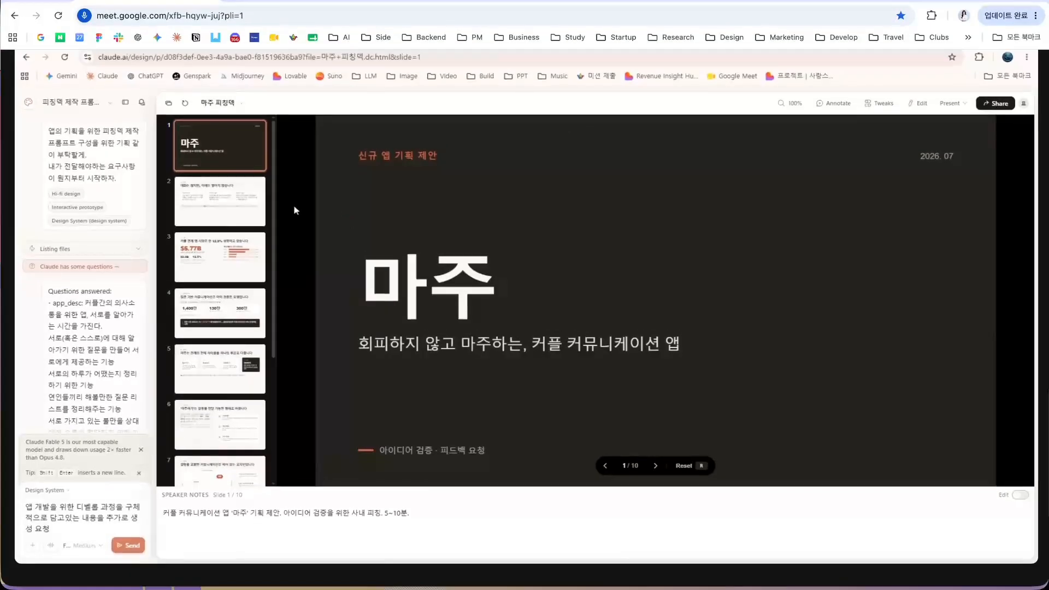
# Page through the 마주 deck from the 문제 slide to the closing 다음 단계 slide, examining each slide with its speaker notes
pyautogui.click(249, 200)
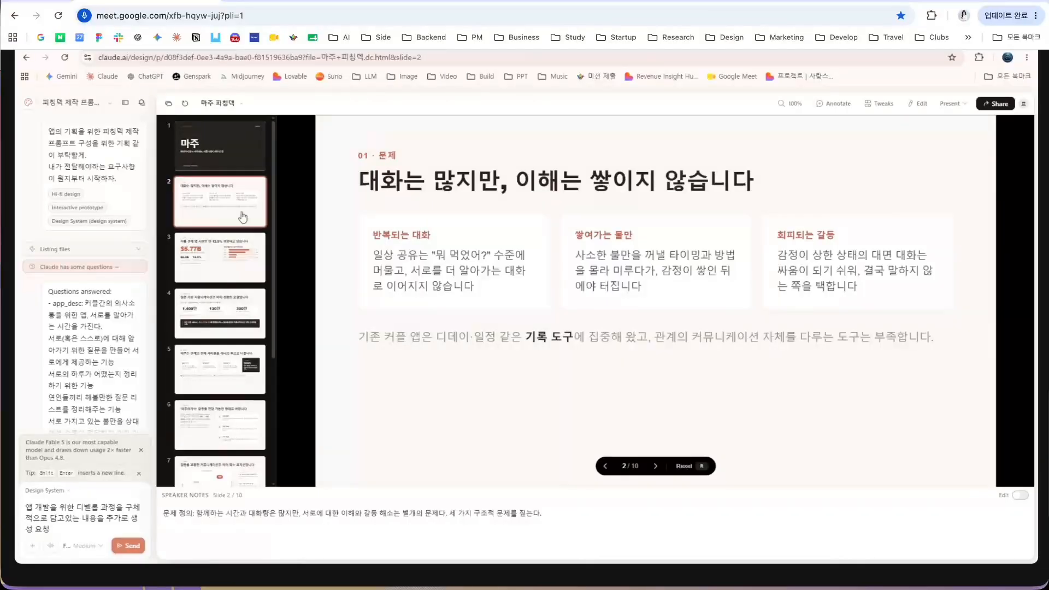
pyautogui.press('Right')
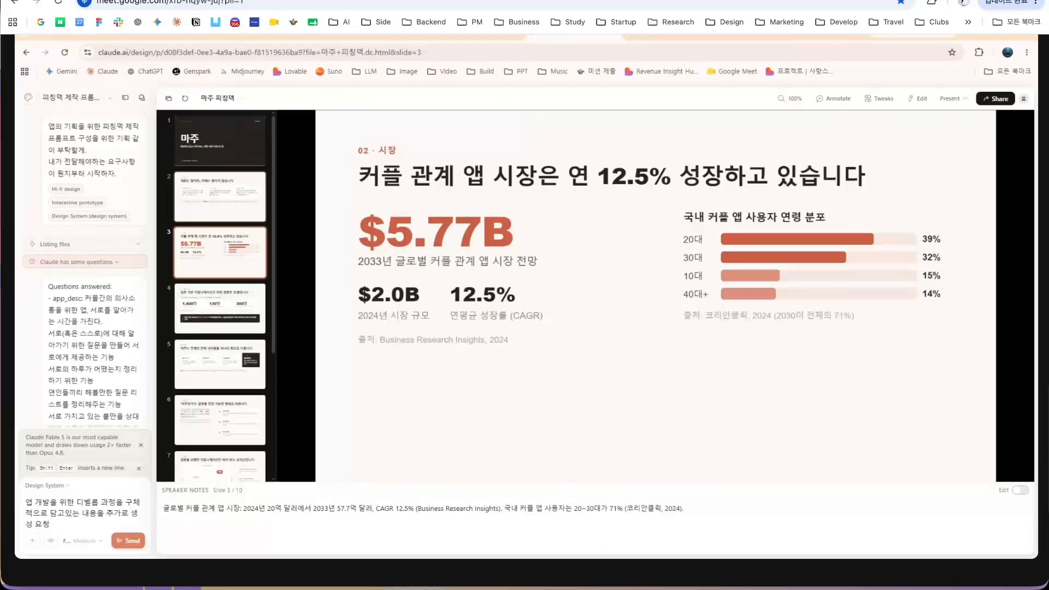
pyautogui.press('Right')
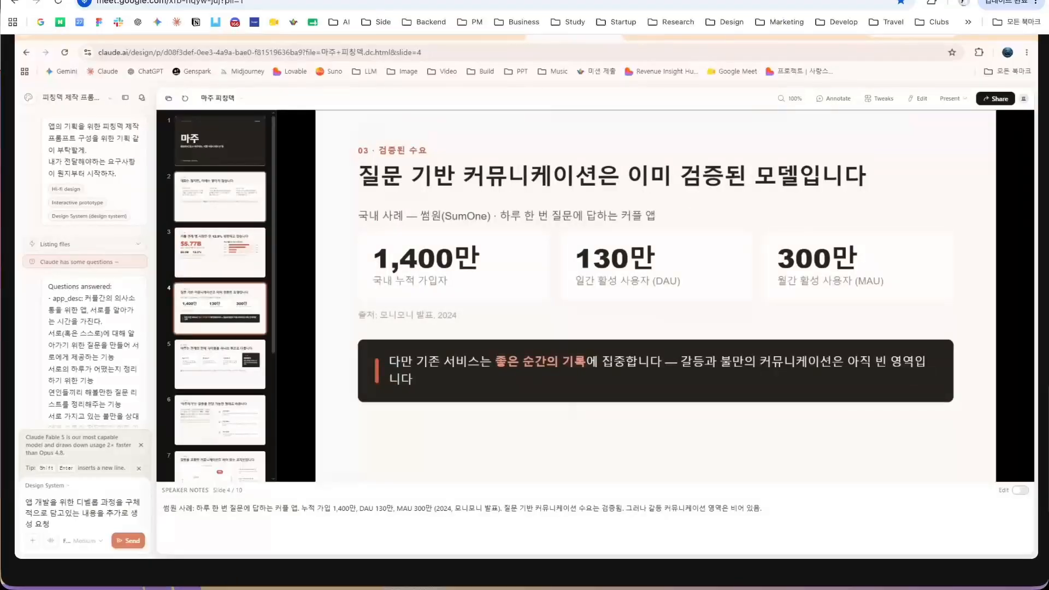
pyautogui.press('Right')
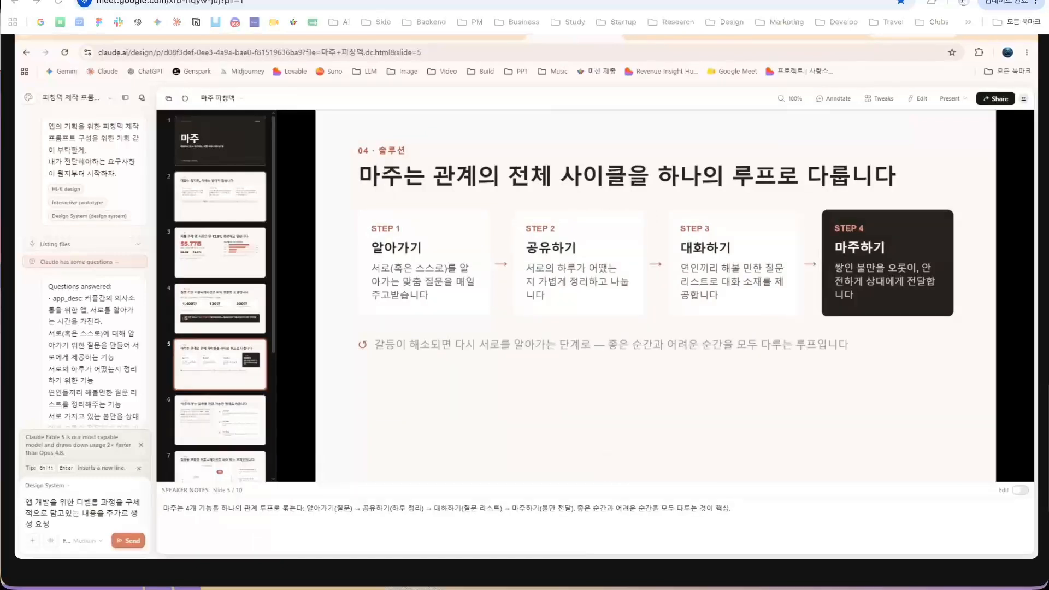
pyautogui.press('Right')
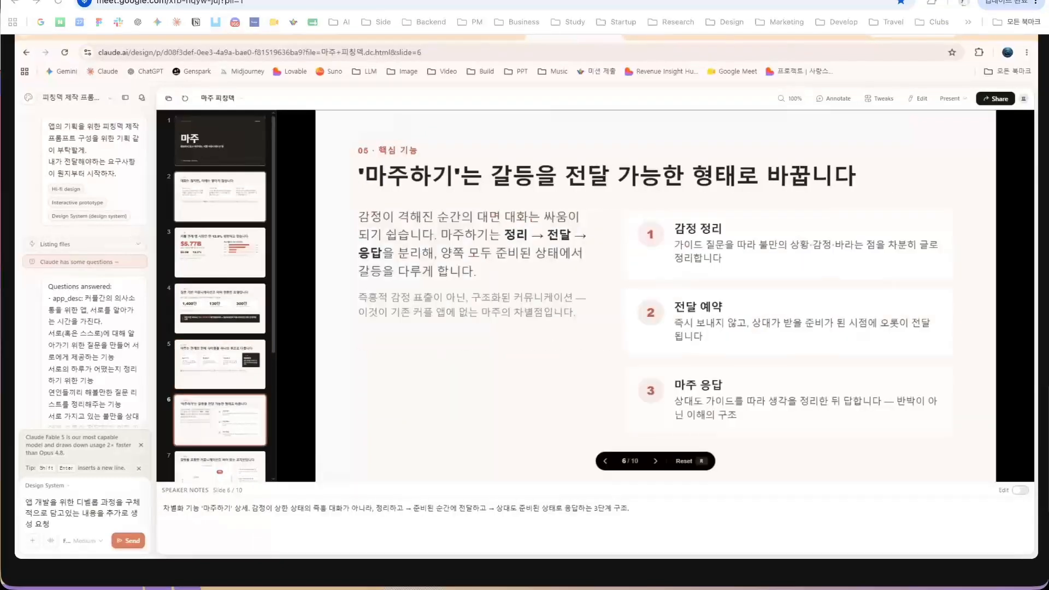
pyautogui.press('Right')
pyautogui.press('Right')
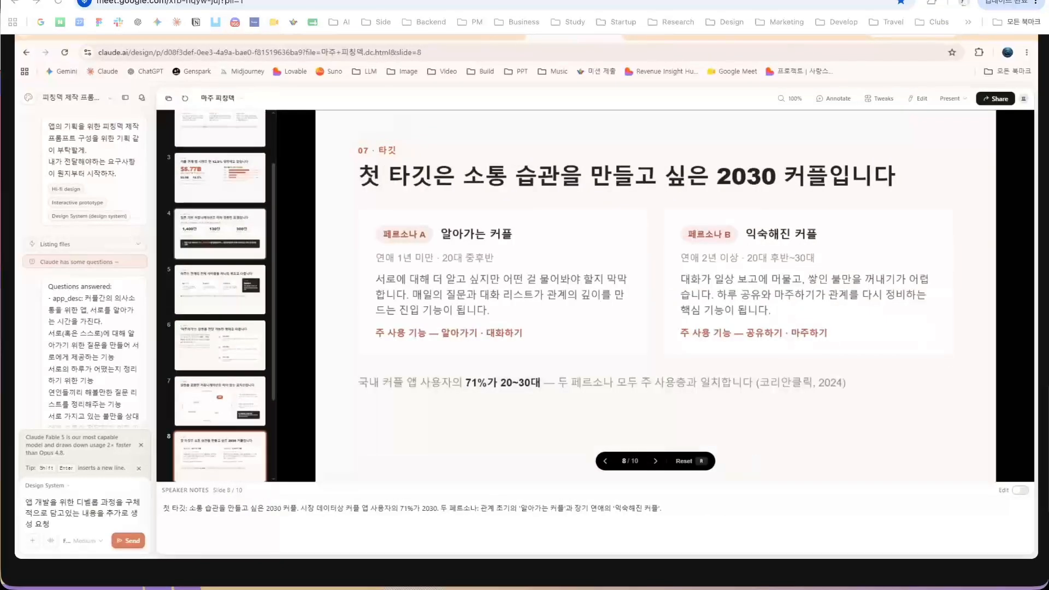
pyautogui.press('Right')
pyautogui.press('Right')
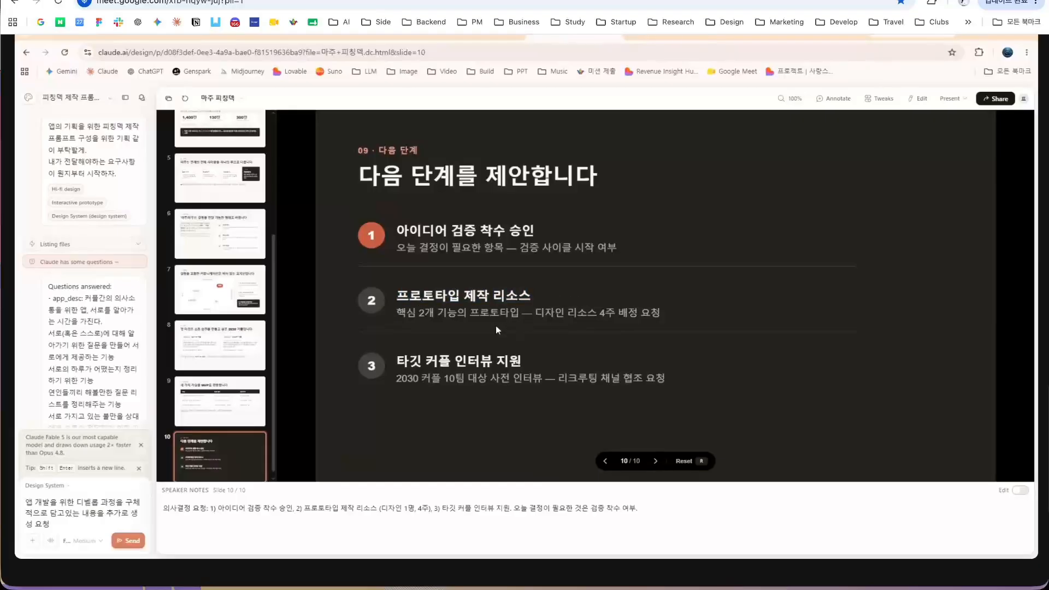
# Widen the Claude conversation pane beside the 마주 deck and read through the prompt answers and the app name candidates
pyautogui.moveTo(154, 411); pyautogui.dragTo(192, 411)
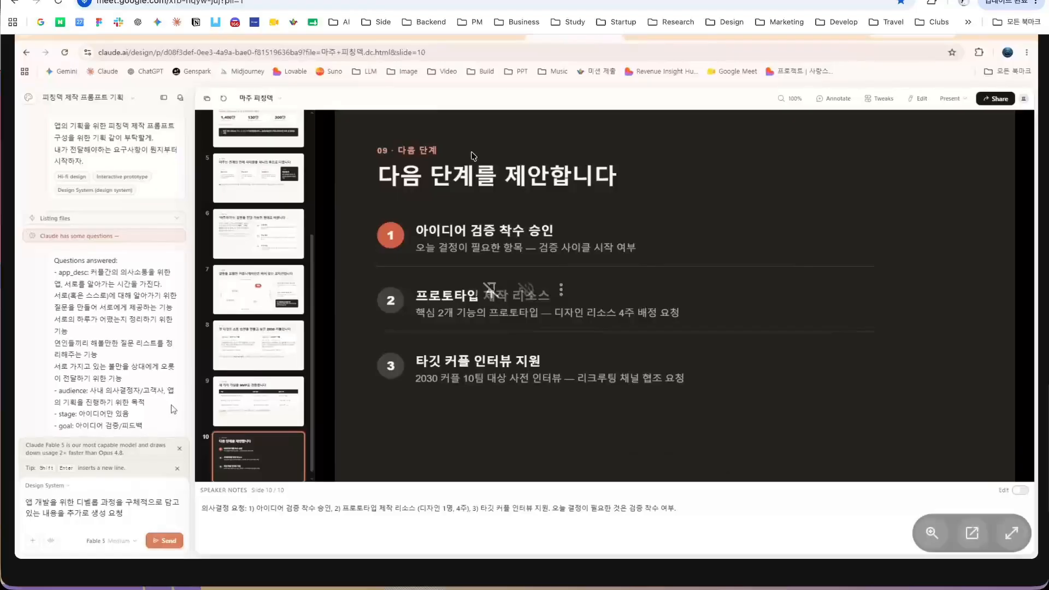
pyautogui.scroll(-10, 174, 413)
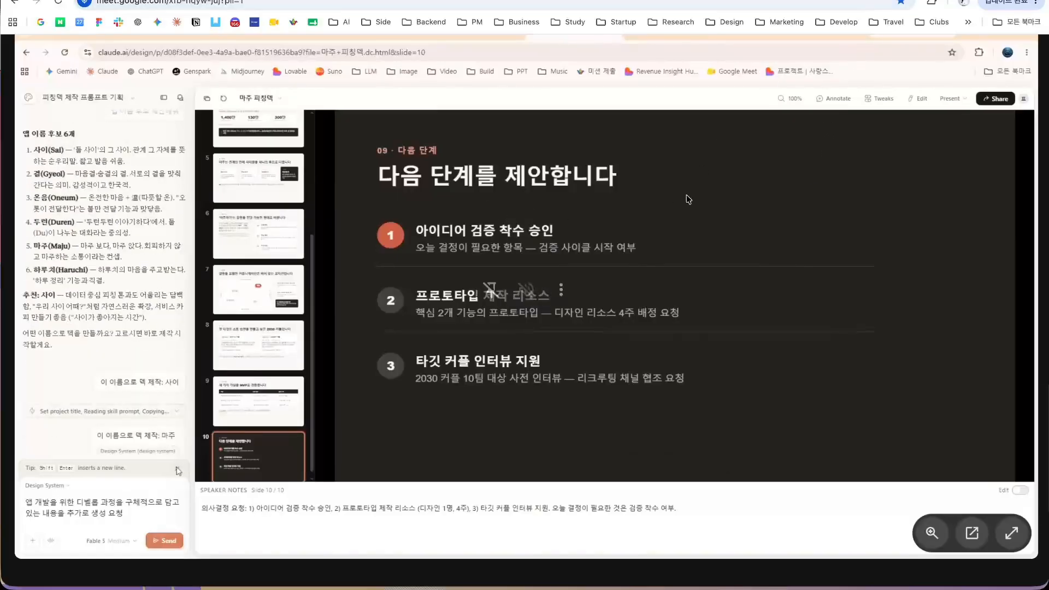
pyautogui.scroll(-5, 688, 200)
pyautogui.scroll(3, 688, 200)
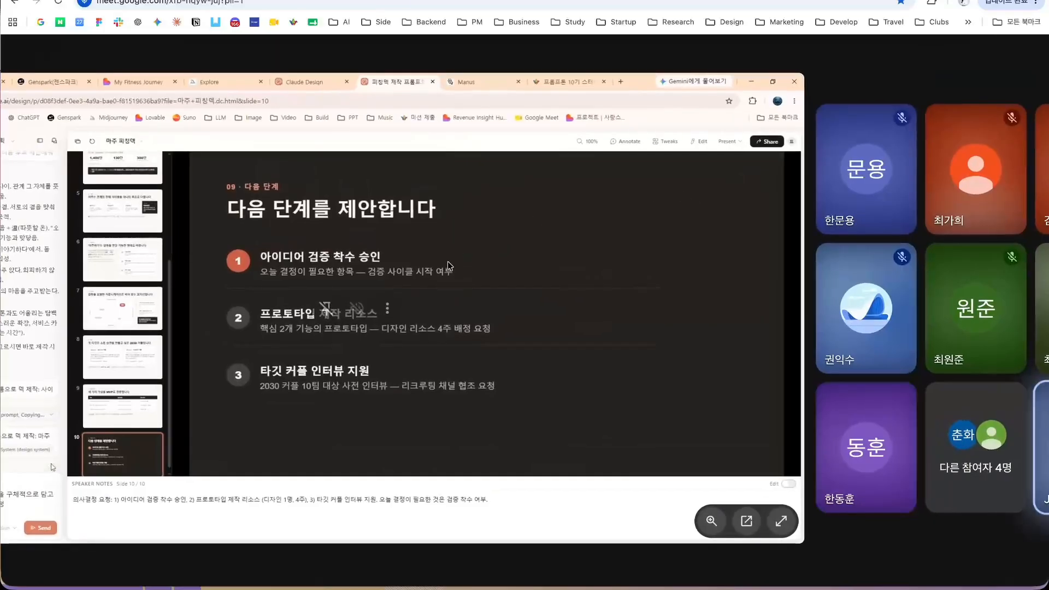
# Return to the meeting participants and open the in-call messages to read the participants' comments
pyautogui.hscroll(-2, 425, 277)
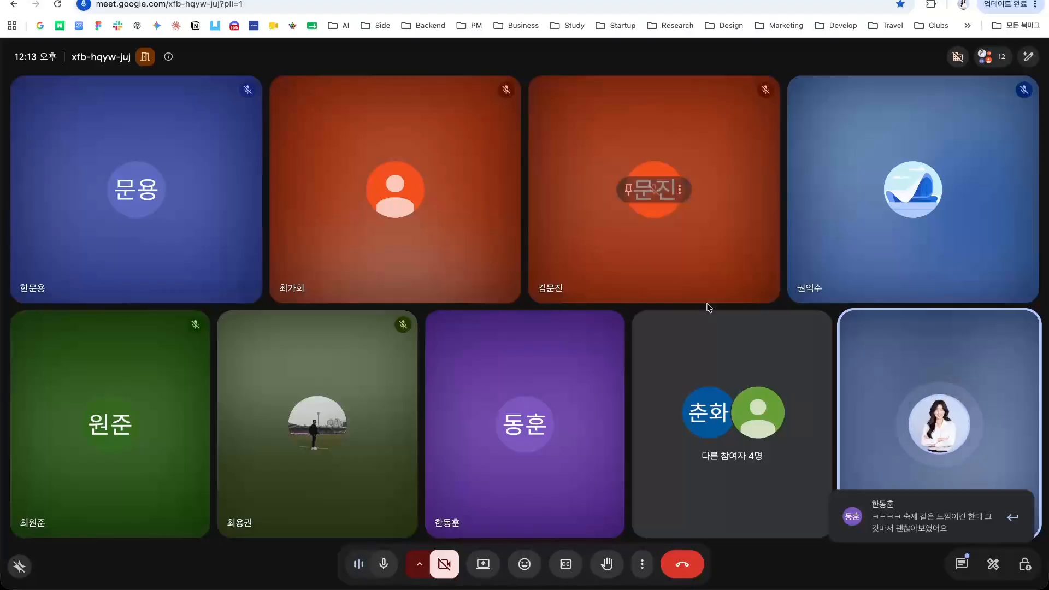
pyautogui.click(953, 566)
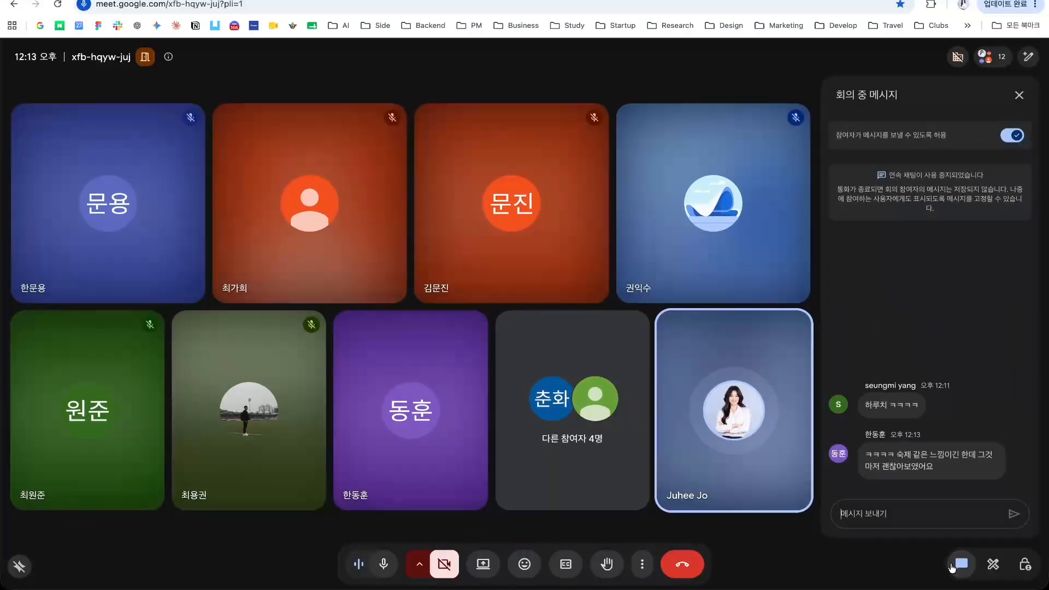